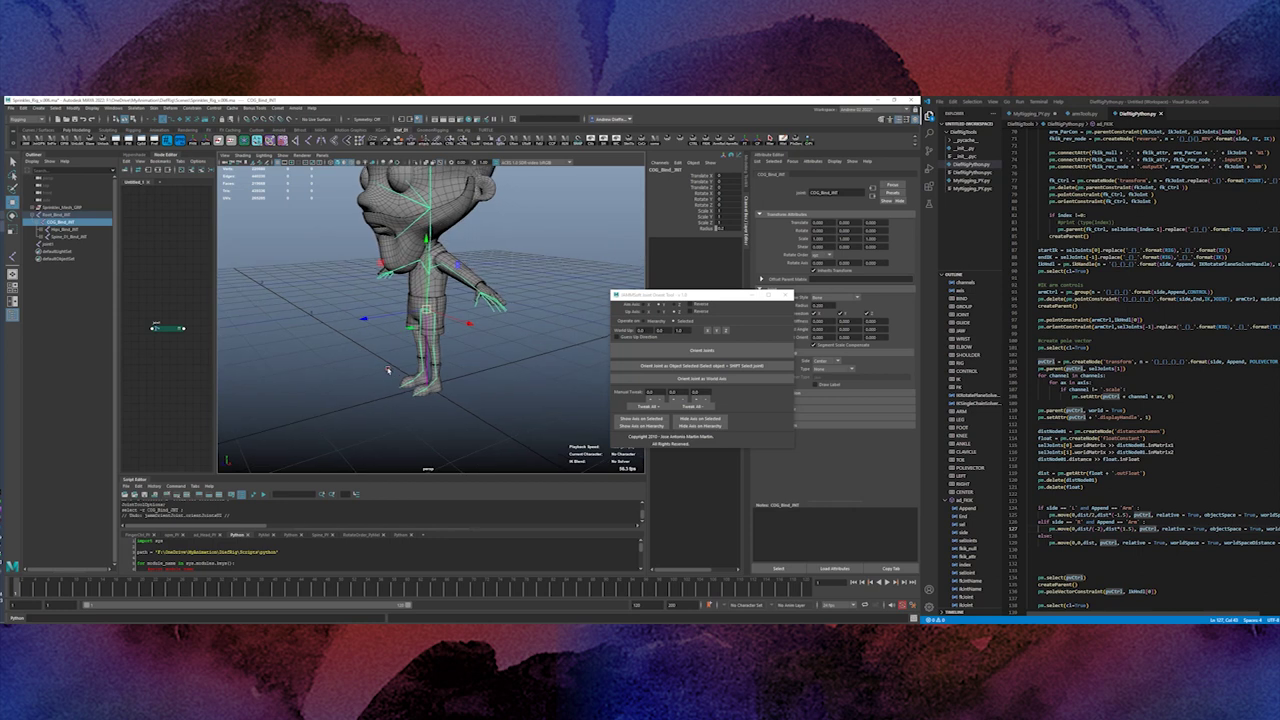
Test-move the COG and hips joints of the bind skeleton, undoing each move.
{"action": "left_click_drag", "start_coordinate": [361, 314], "coordinate": [313, 327]}
{"action": "key", "text": "ctrl+z"}
{"action": "left_click", "coordinate": [60, 229]}
{"action": "key", "text": "ctrl+z"}
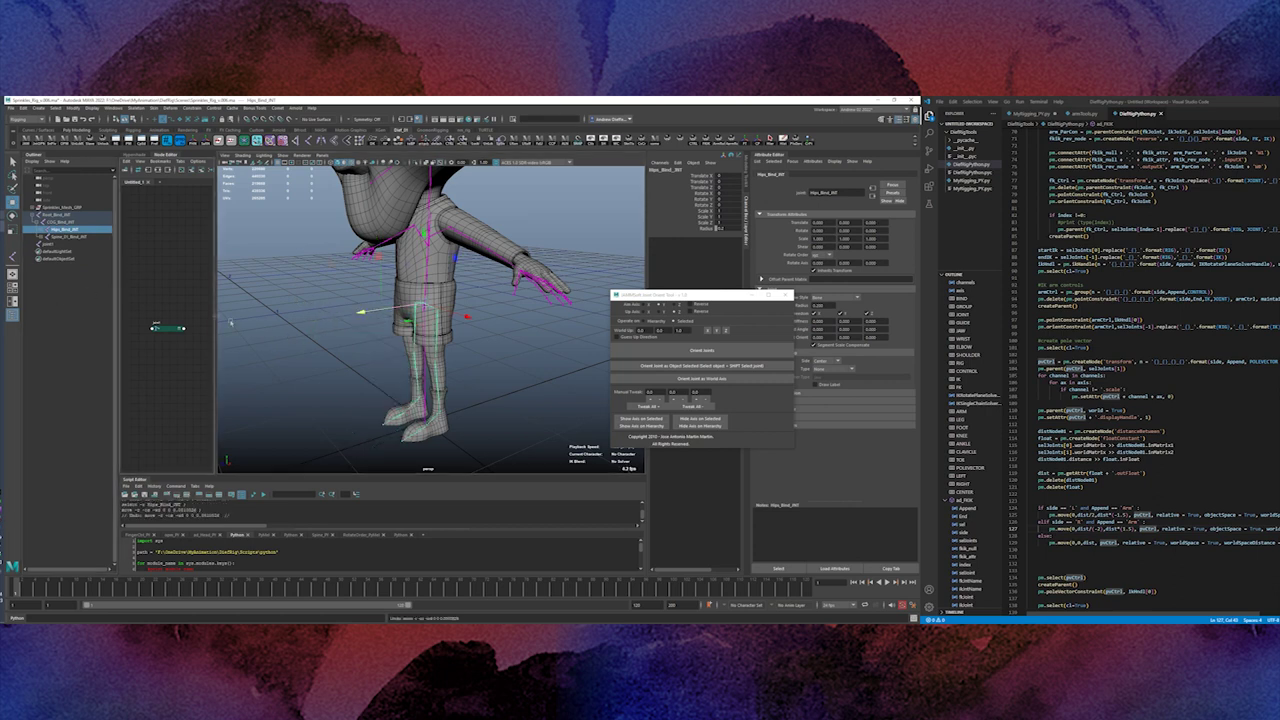
Reparent the L_Thigh and R_Thigh bind joints directly under COG_Bind_JNT and delete Hips_Bind_JNT.
{"action": "left_click", "coordinate": [50, 230]}
{"action": "left_click", "coordinate": [70, 238]}
{"action": "left_click", "coordinate": [71, 245], "text": "shift"}
{"action": "left_click", "coordinate": [71, 237]}
{"action": "left_click", "coordinate": [73, 245], "text": "shift"}
{"action": "left_click", "coordinate": [72, 237]}
{"action": "left_click", "coordinate": [71, 230], "text": "shift"}
{"action": "left_click", "coordinate": [72, 250], "text": "shift"}
{"action": "left_click", "coordinate": [70, 237]}
{"action": "left_click", "coordinate": [68, 244], "text": "shift"}
{"action": "middle_click_drag", "start_coordinate": [59, 240], "coordinate": [58, 223]}
{"action": "left_click", "coordinate": [61, 230]}
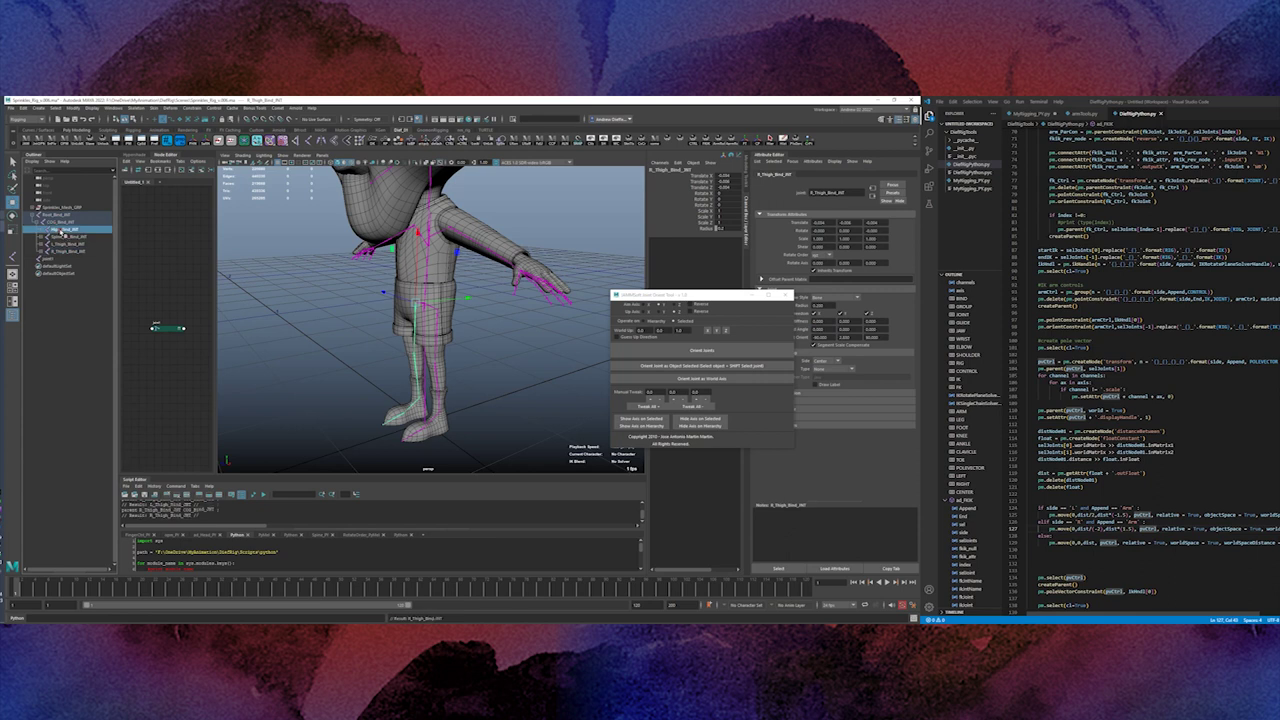
{"action": "key", "text": "Delete"}
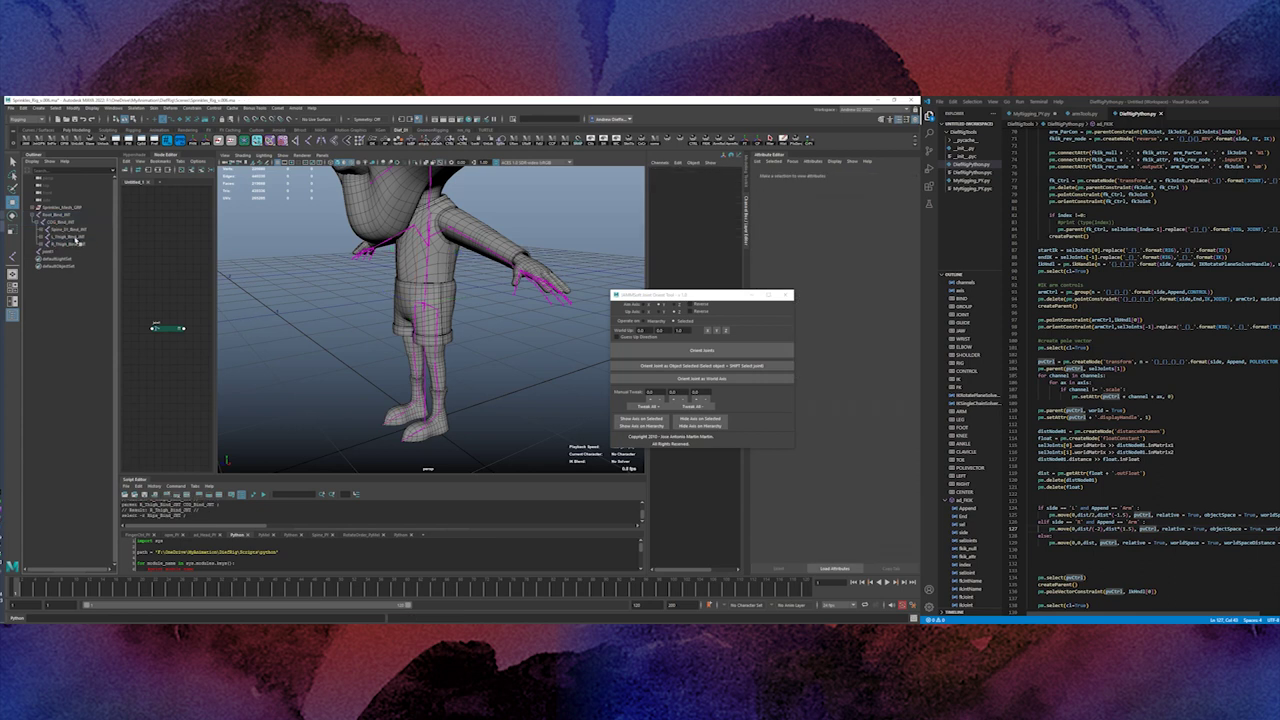
Set up a search and replace of "Thigh" with "UpperLeg" for both thigh joints and check the naming constants in the Python rigging scripts.
{"action": "left_click", "coordinate": [72, 237]}
{"action": "left_click", "coordinate": [68, 245], "text": "shift"}
{"action": "left_click", "coordinate": [209, 143]}
{"action": "double_click", "coordinate": [297, 237]}
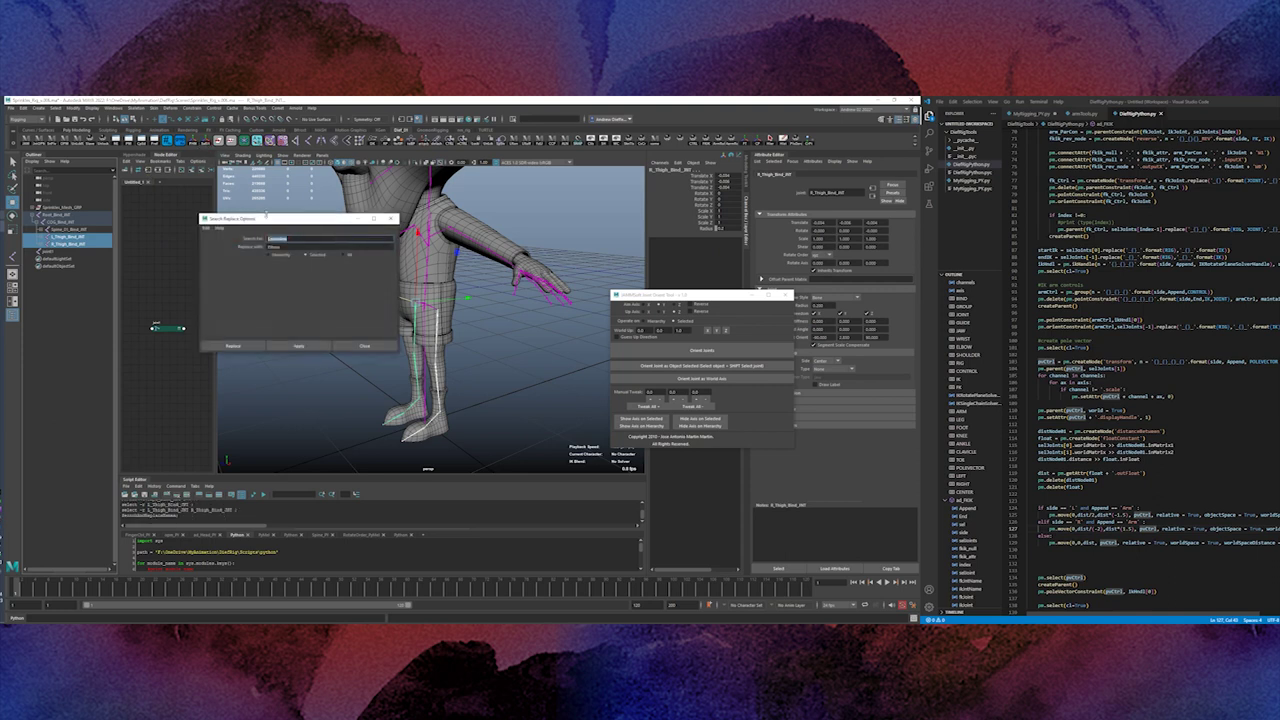
{"action": "type", "text": "Th"}
{"action": "key", "text": "Tab"}
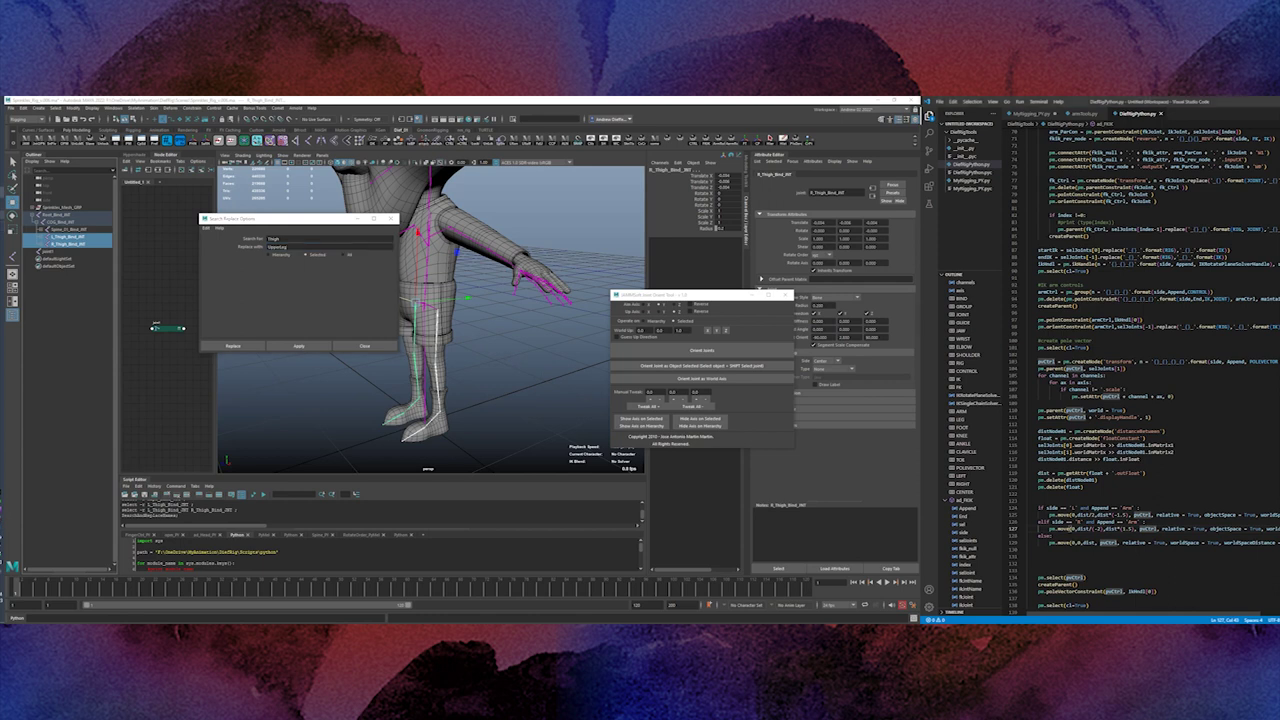
{"action": "scroll", "coordinate": [1140, 400], "scroll_direction": "up", "scroll_amount": 20}
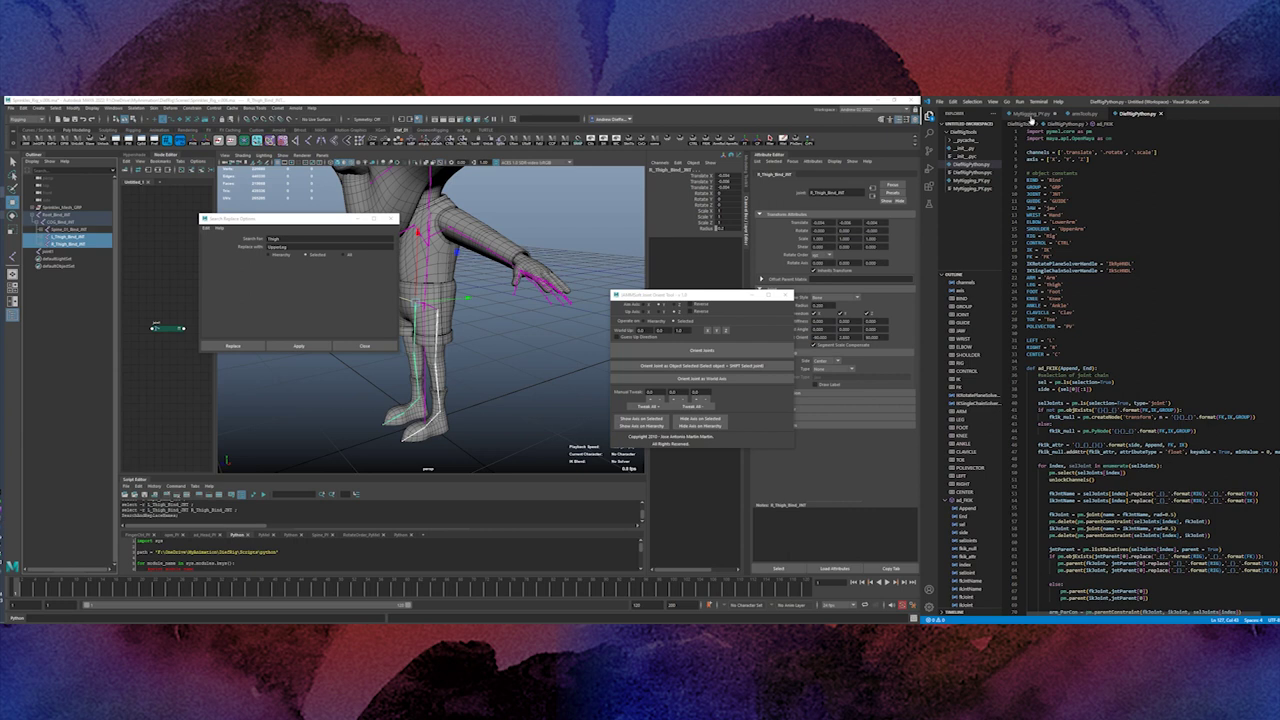
{"action": "left_click", "coordinate": [1032, 117]}
{"action": "scroll", "coordinate": [1130, 380], "scroll_direction": "up", "scroll_amount": 20}
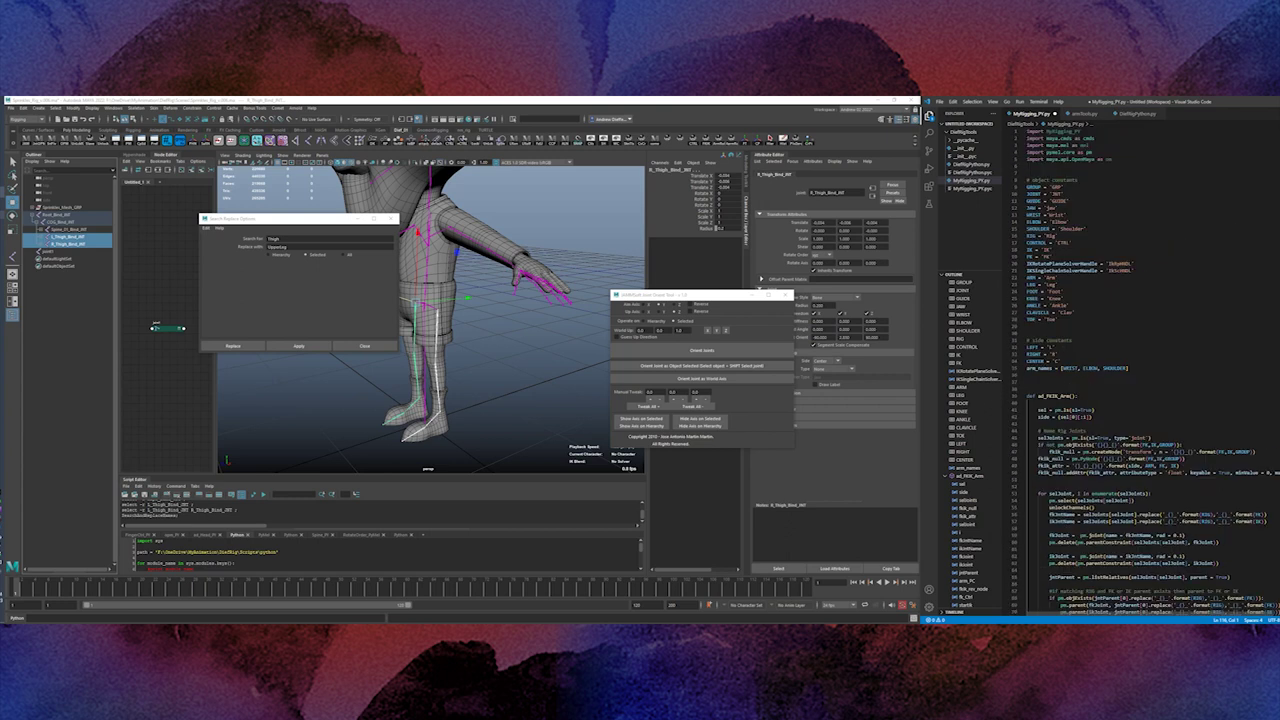
{"action": "left_click", "coordinate": [1130, 116]}
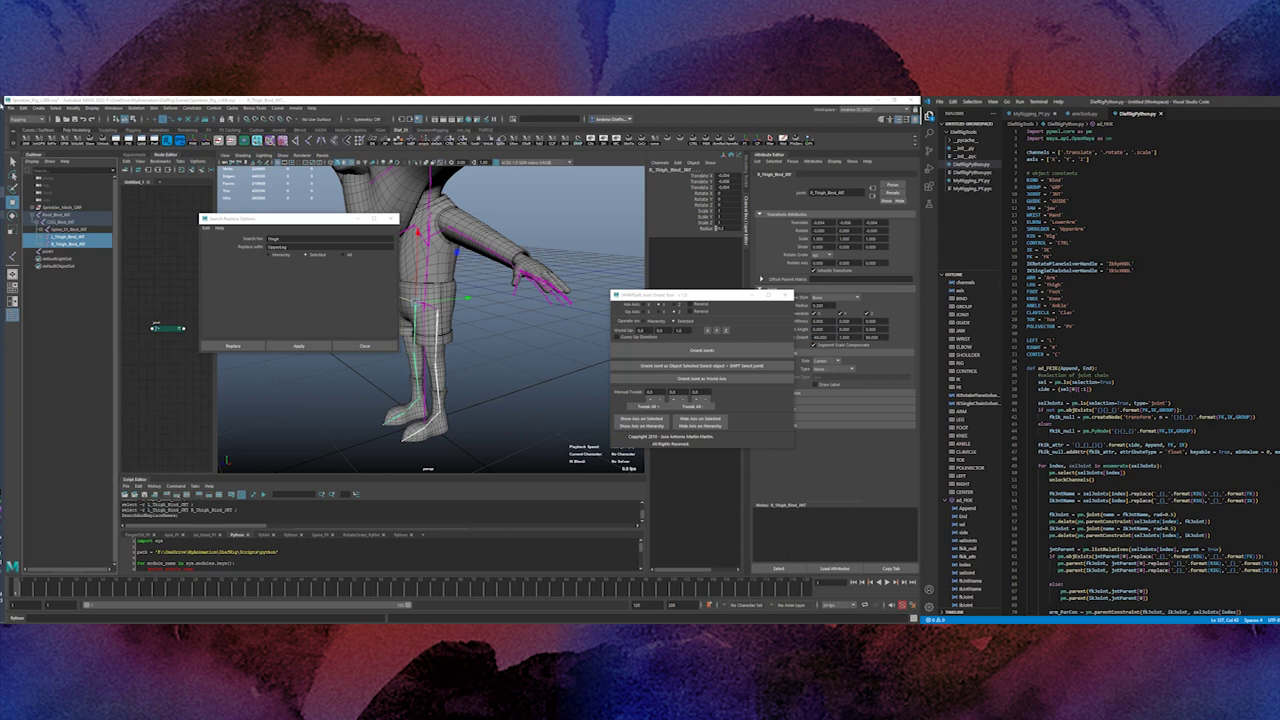
Save the scene as a new version named Sprinkles_Rig_v.010.ma.
{"action": "left_click", "coordinate": [13, 108]}
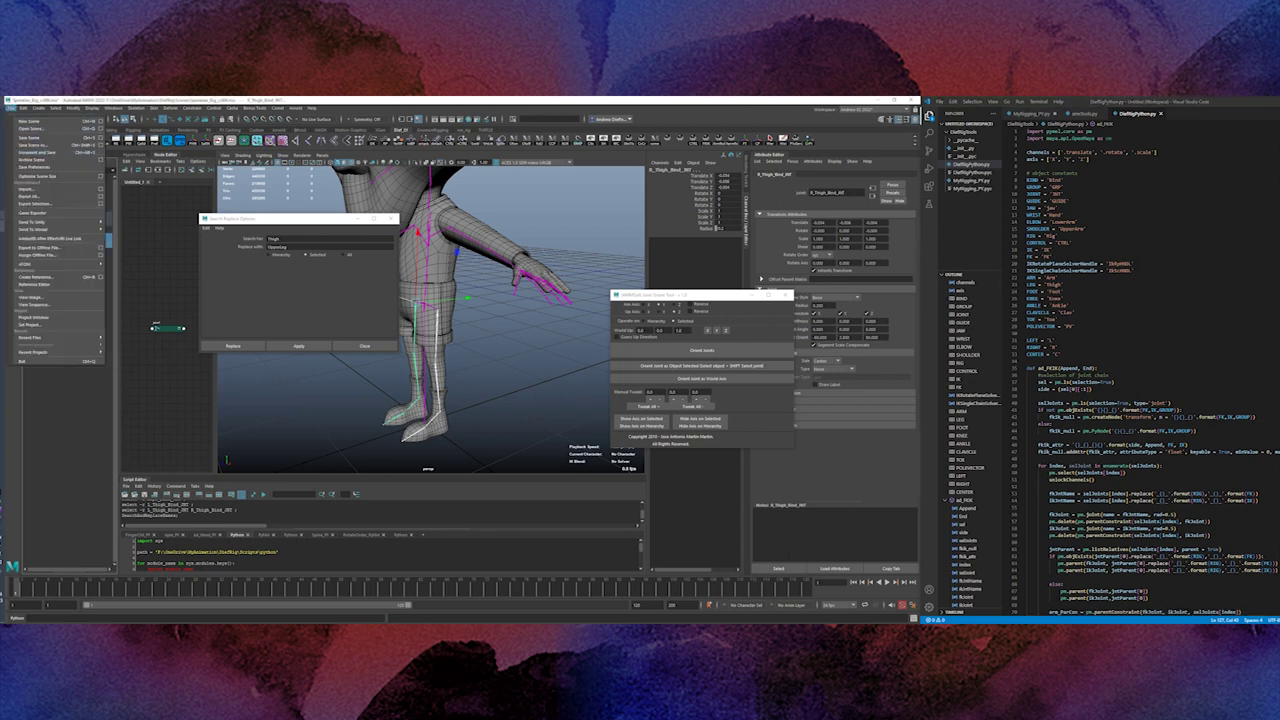
{"action": "left_click", "coordinate": [38, 145]}
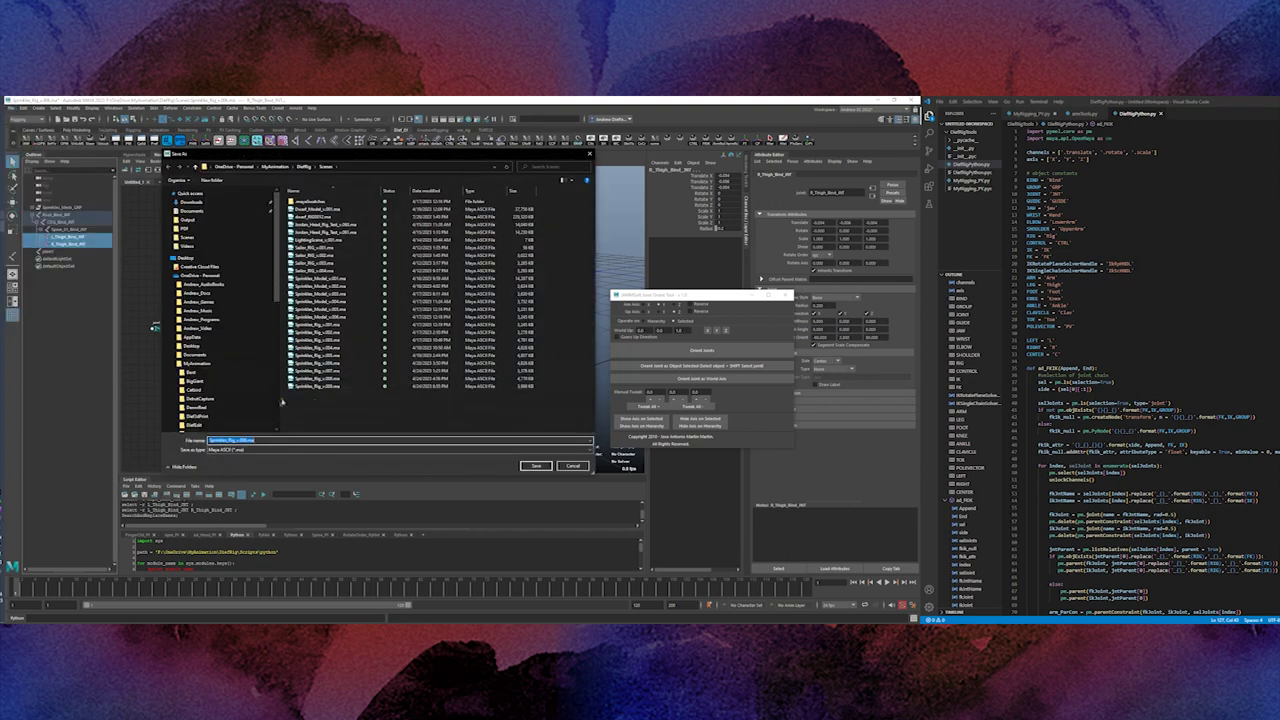
{"action": "left_click", "coordinate": [244, 441]}
{"action": "left_click_drag", "start_coordinate": [247, 440], "coordinate": [244, 440]}
{"action": "type", "text": "10"}
{"action": "left_click", "coordinate": [536, 466]}
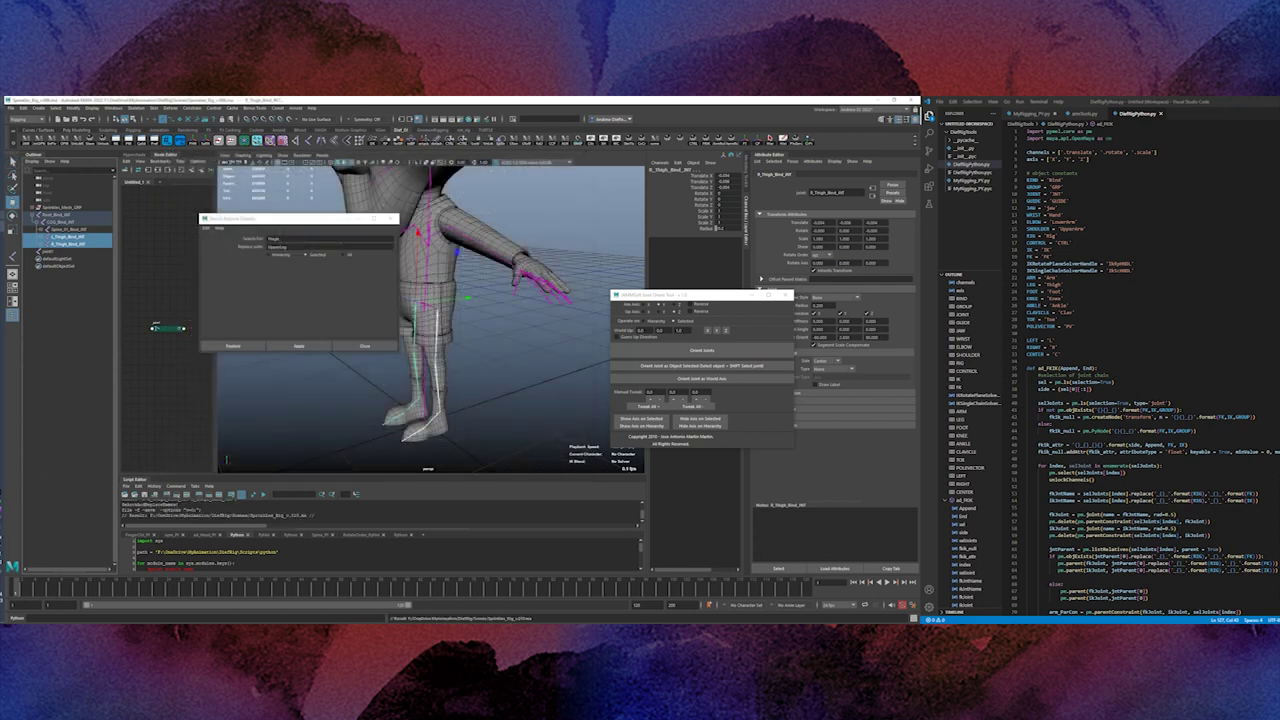
Apply the rename from "Thigh" to "UpperLeg" to the two selected thigh joints.
{"action": "key", "text": "super"}
{"action": "key", "text": "super"}
{"action": "left_click", "coordinate": [298, 345]}
{"action": "double_click", "coordinate": [283, 237]}
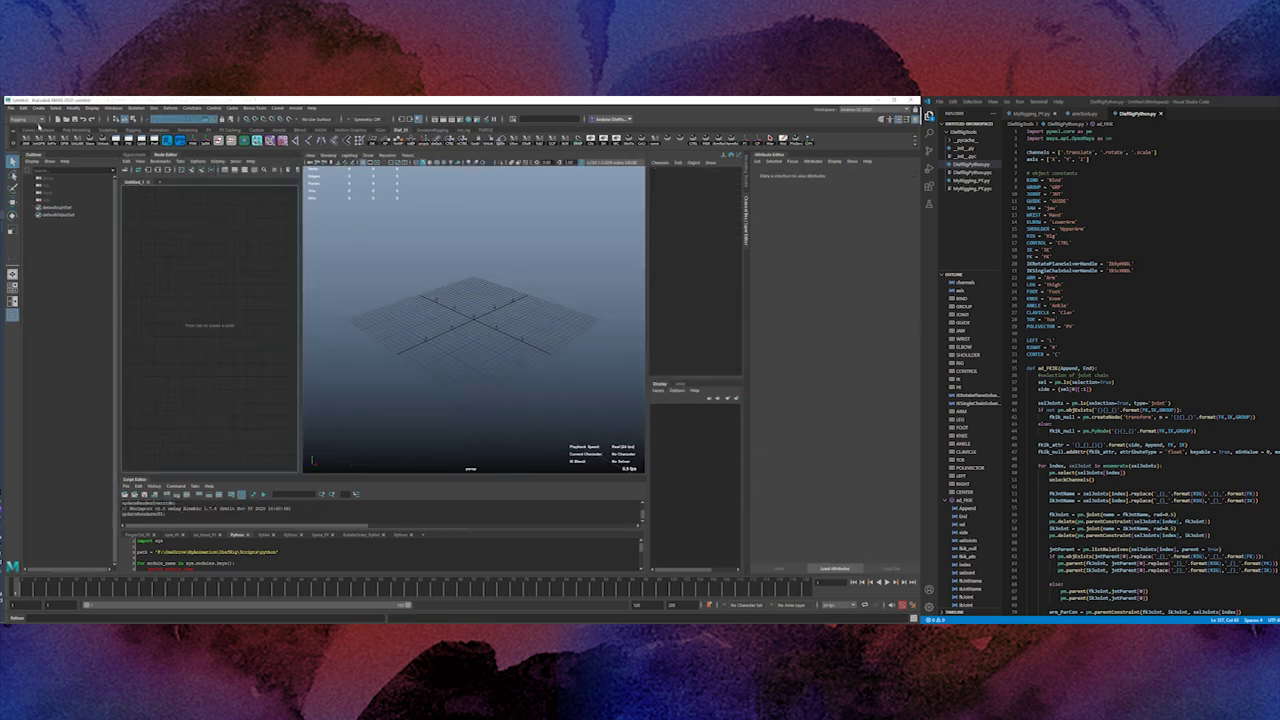
Open the earlier Sprinkles rig scene in a second Maya window and examine the arm and leg joint names under COG_Rig_JNT.
{"action": "left_click", "coordinate": [10, 107]}
{"action": "left_click", "coordinate": [35, 128]}
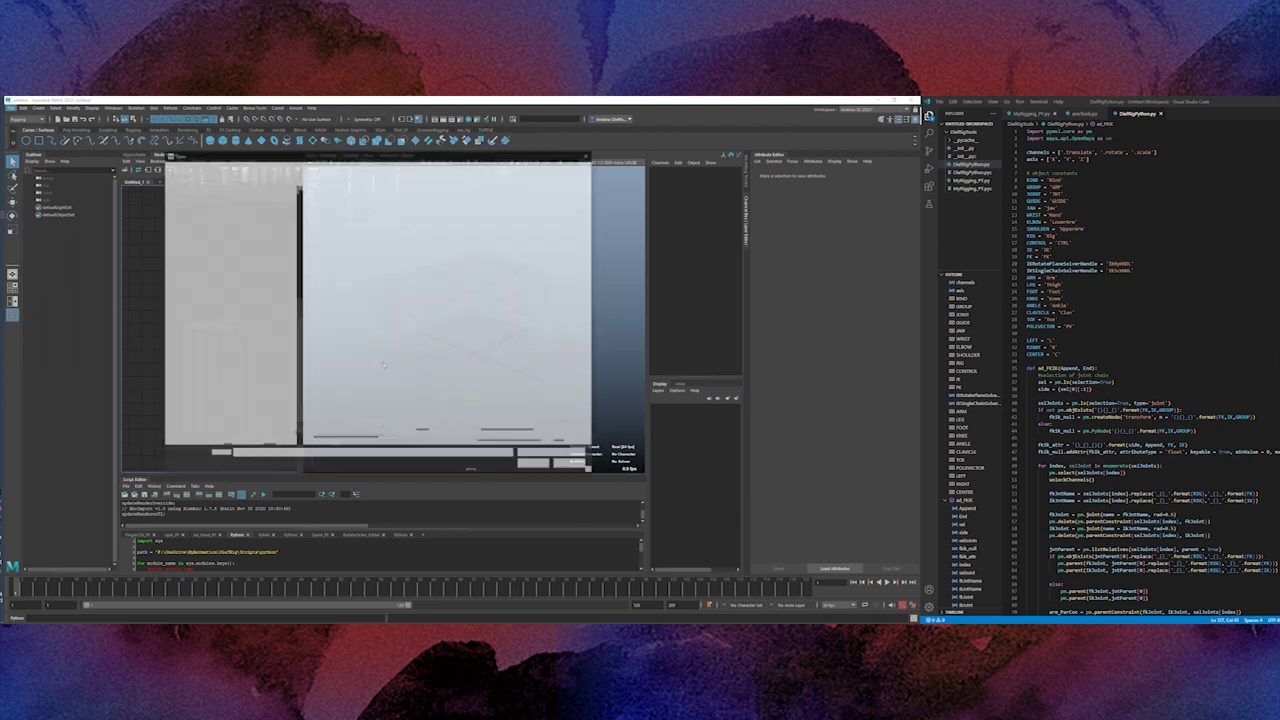
{"action": "left_click", "coordinate": [337, 394]}
{"action": "left_click", "coordinate": [536, 466]}
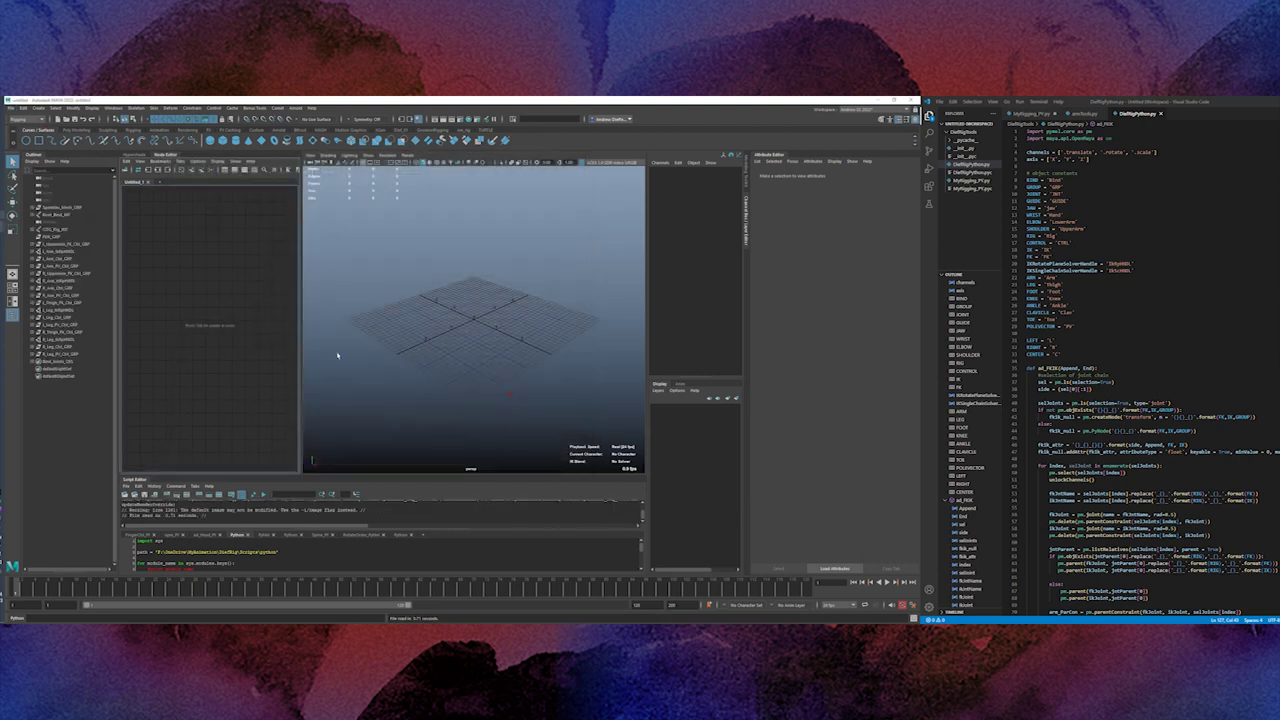
{"action": "left_click", "coordinate": [33, 229], "text": "shift"}
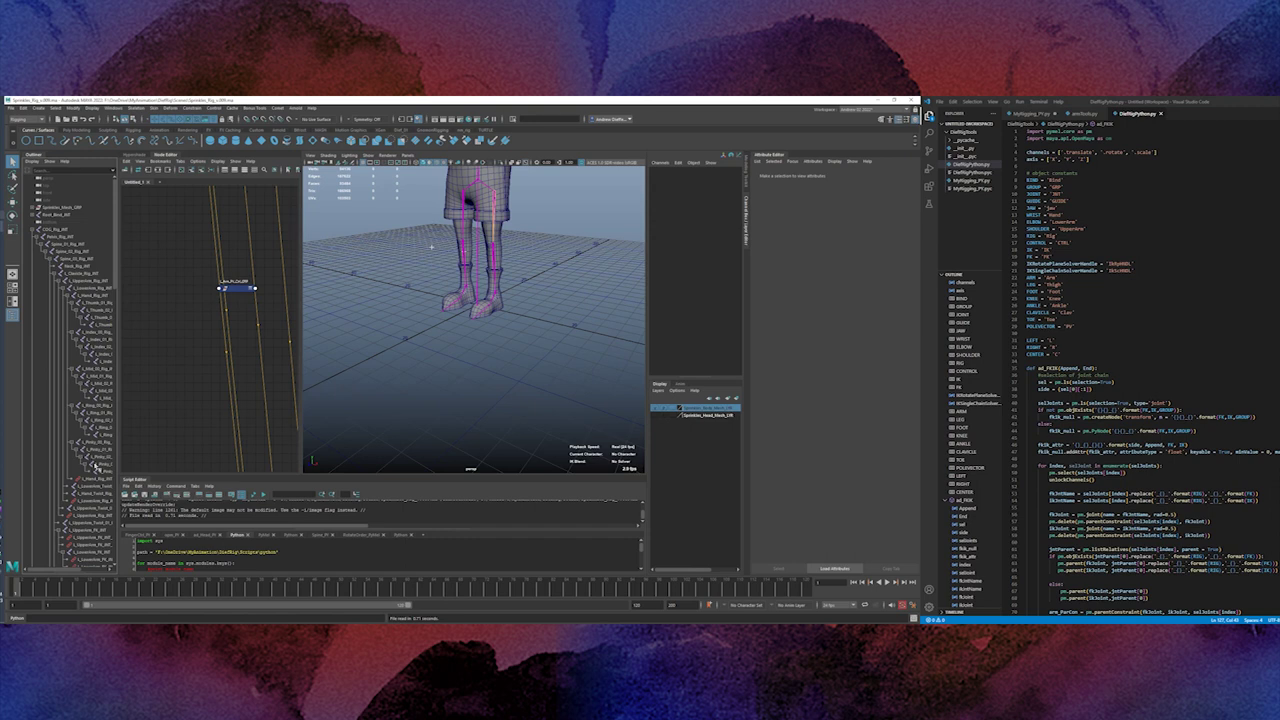
{"action": "left_click_drag", "start_coordinate": [115, 283], "coordinate": [125, 449]}
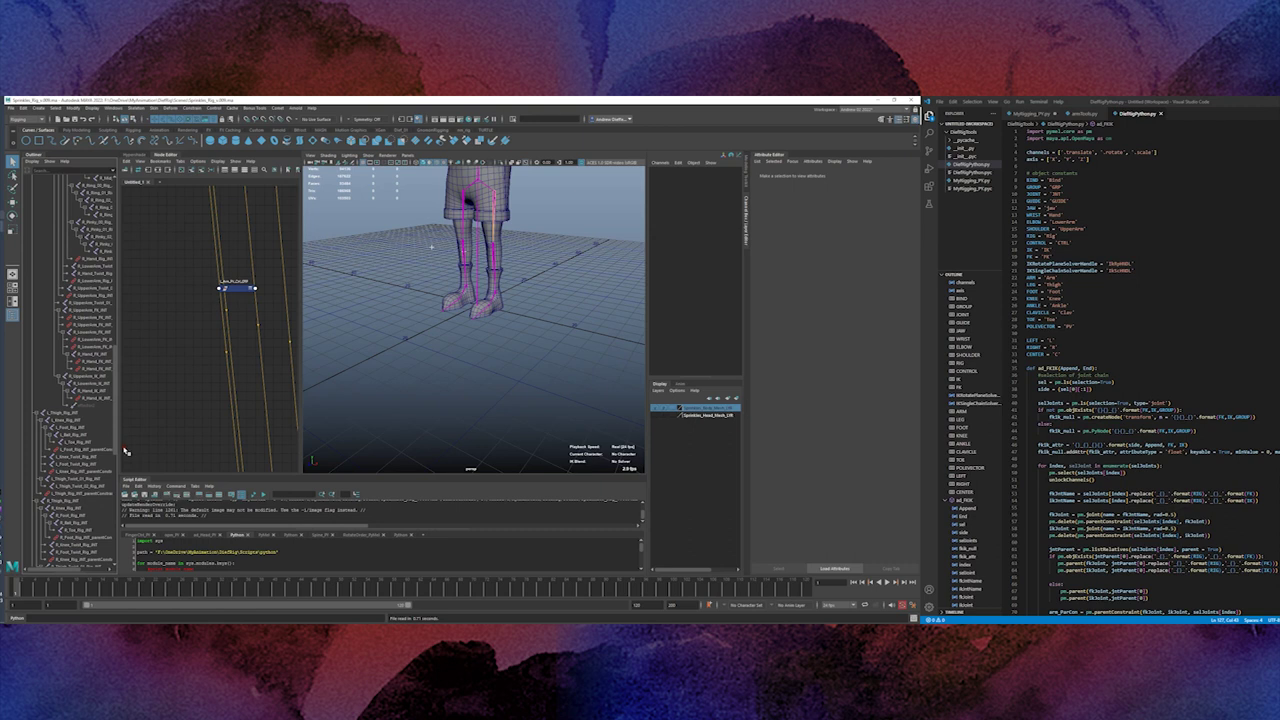
{"action": "left_click_drag", "start_coordinate": [125, 449], "coordinate": [143, 240]}
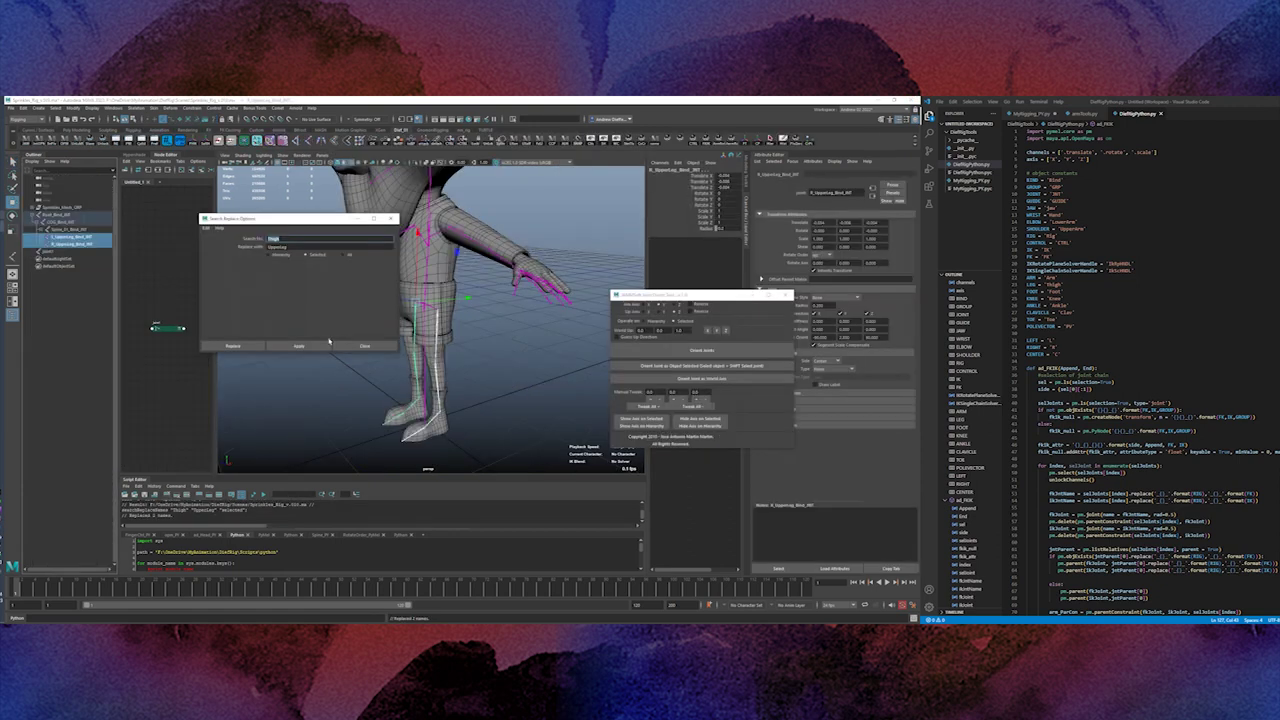
Undo the rename to "UpperLeg" on both thigh joints in the v.010 scene.
{"action": "left_click", "coordinate": [288, 428]}
{"action": "key", "text": "ctrl+z"}
{"action": "key", "text": "ctrl+z"}
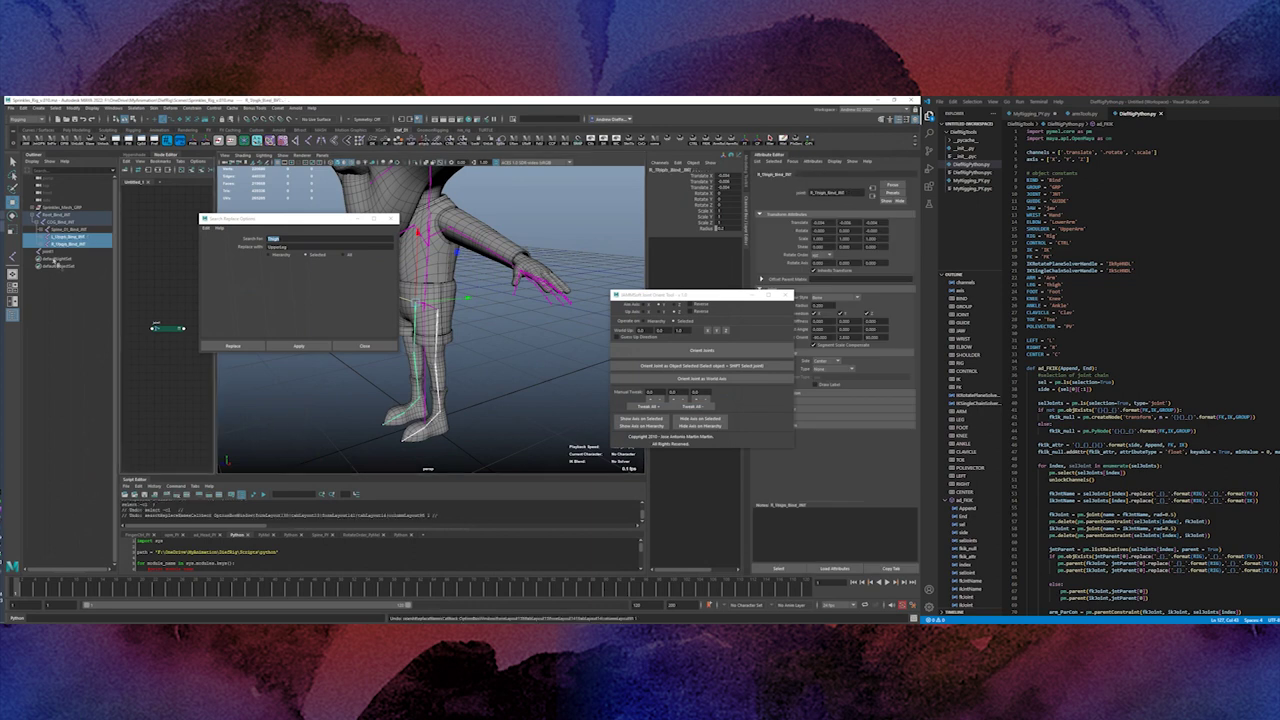
Expand the spine joint chain and set Spine_01_Bind_JNT's Translate X, Y and Z to 0.
{"action": "left_click", "coordinate": [41, 230]}
{"action": "left_click", "coordinate": [45, 237]}
{"action": "left_click", "coordinate": [49, 244]}
{"action": "left_click", "coordinate": [54, 252]}
{"action": "left_click", "coordinate": [58, 259]}
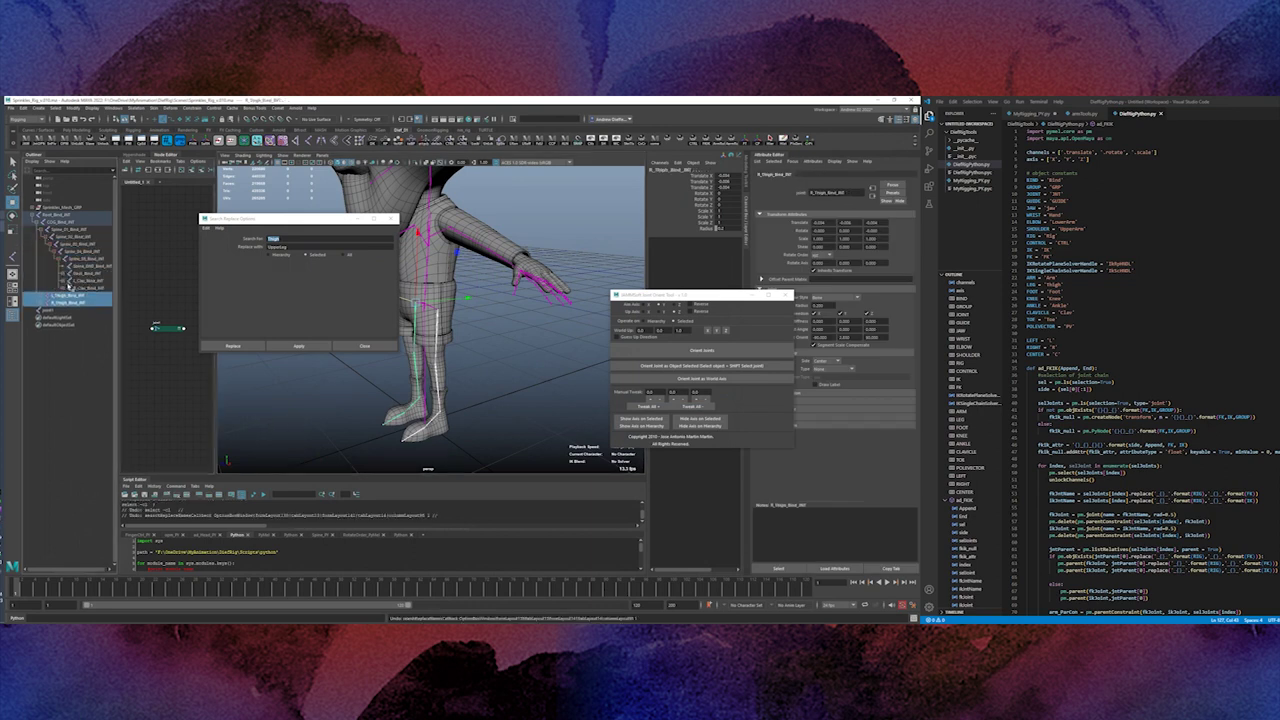
{"action": "left_click", "coordinate": [65, 229]}
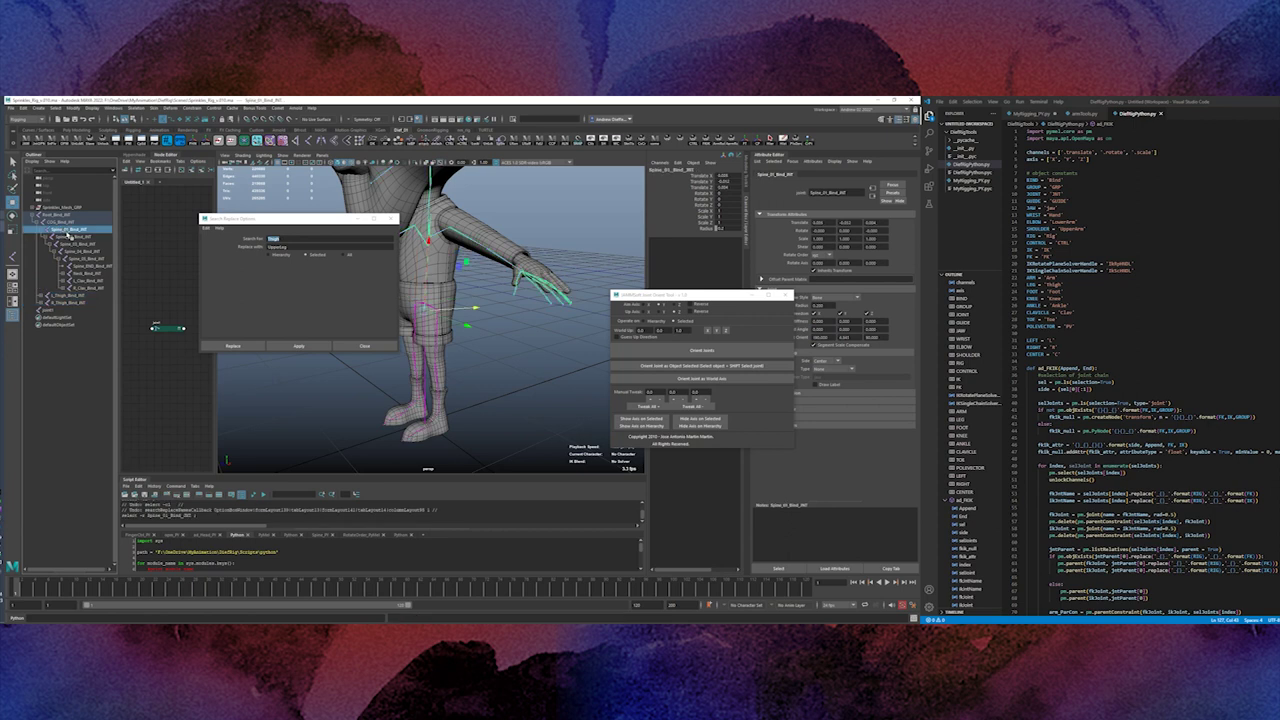
{"action": "left_click_drag", "start_coordinate": [490, 400], "coordinate": [423, 400], "text": "alt"}
{"action": "right_click_drag", "start_coordinate": [441, 329], "coordinate": [485, 356], "text": "alt"}
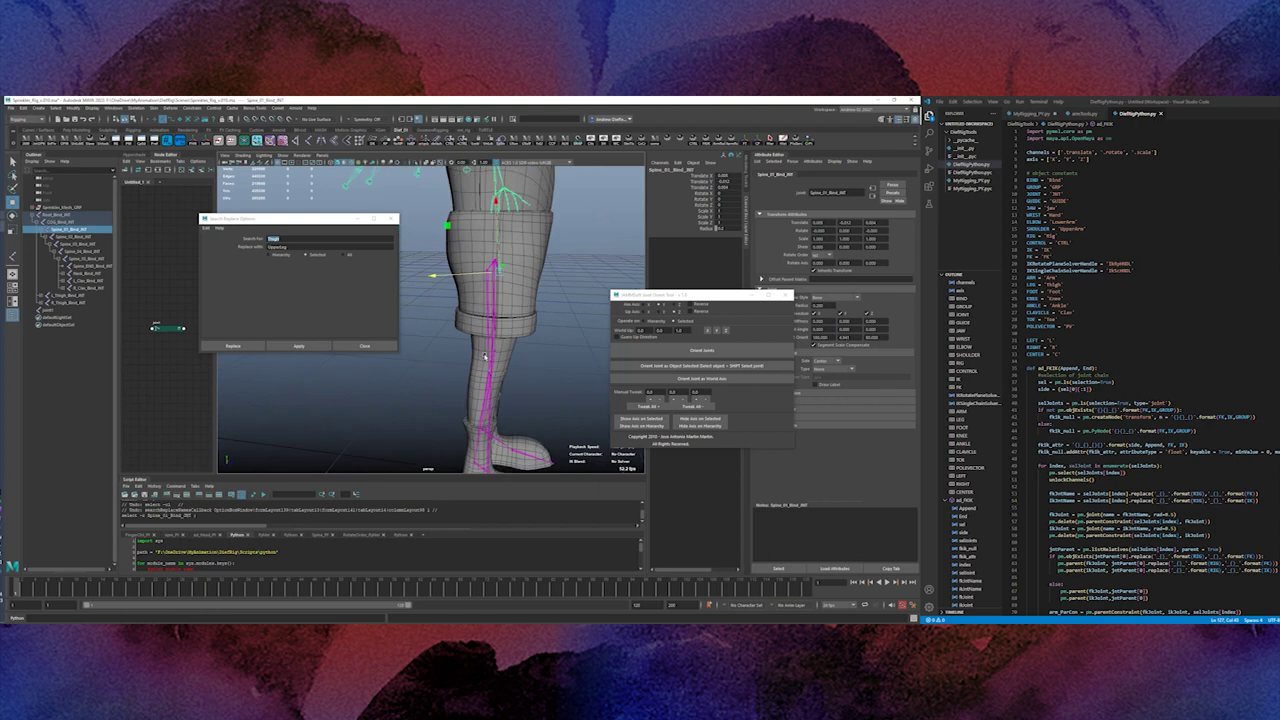
{"action": "left_click_drag", "start_coordinate": [529, 373], "coordinate": [545, 348], "text": "alt"}
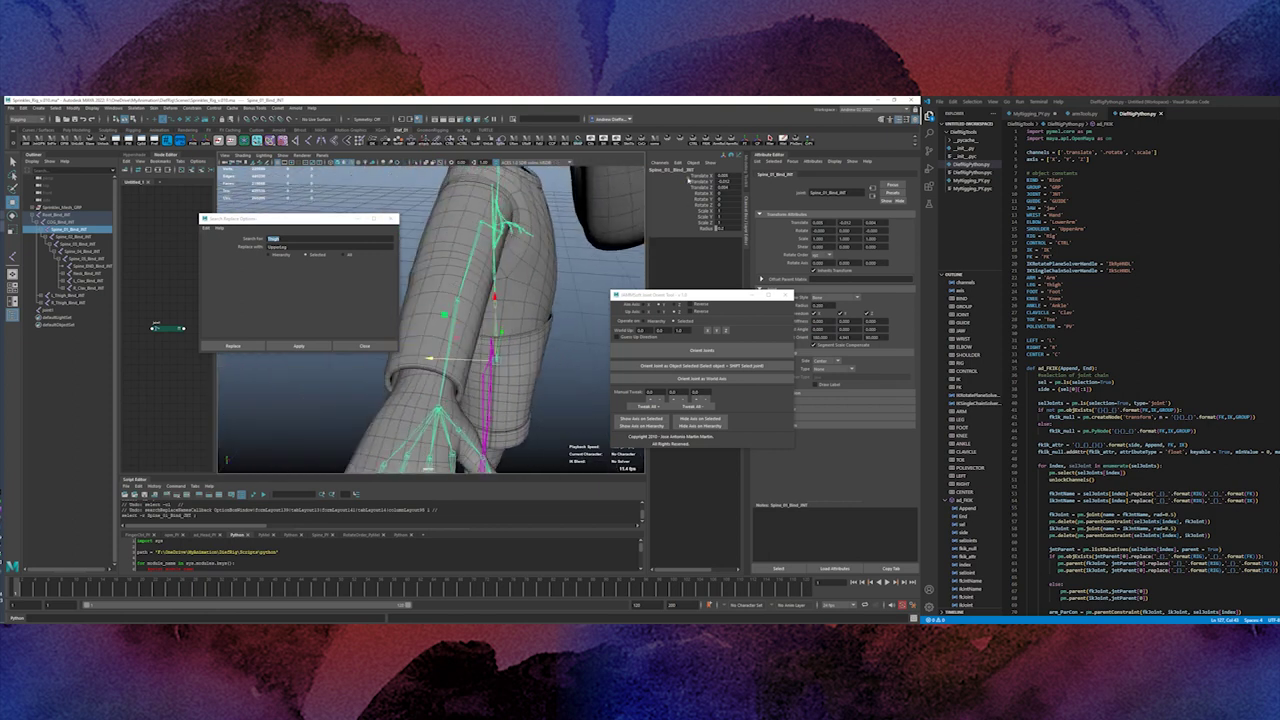
{"action": "left_click_drag", "start_coordinate": [721, 177], "coordinate": [722, 188]}
{"action": "type", "text": "0"}
{"action": "key", "text": "Return"}
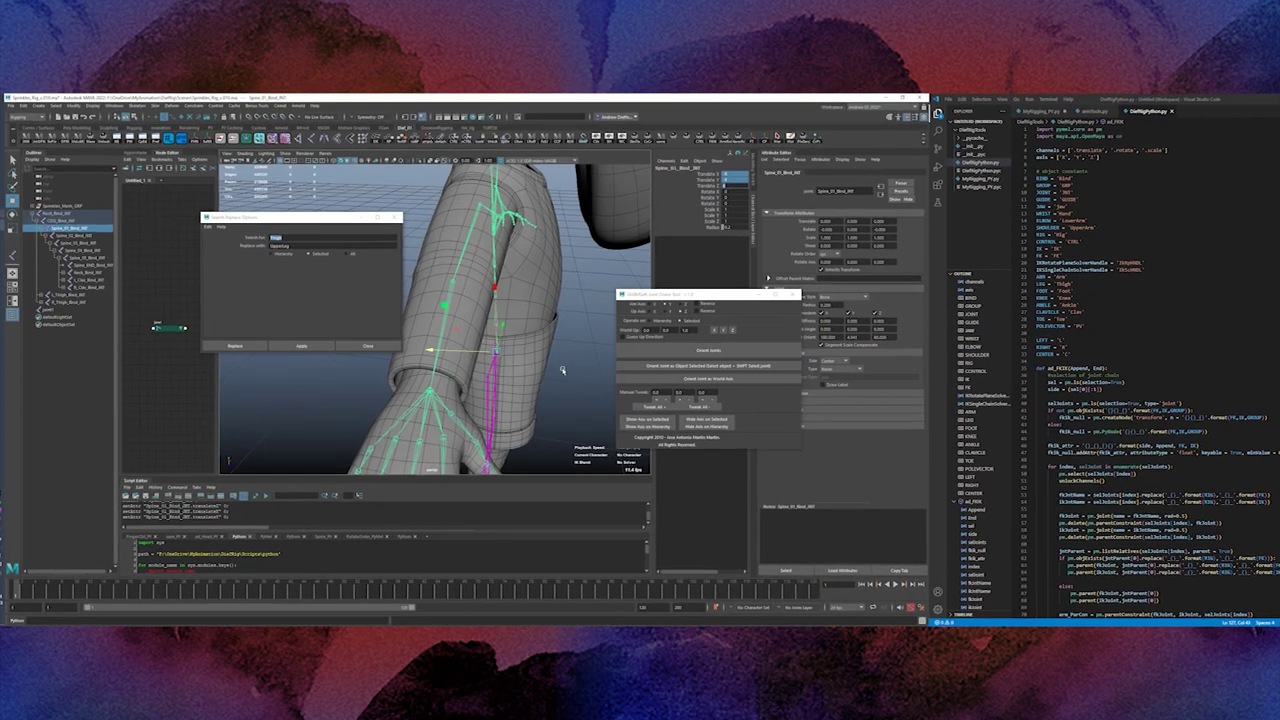
{"action": "left_click", "coordinate": [557, 369]}
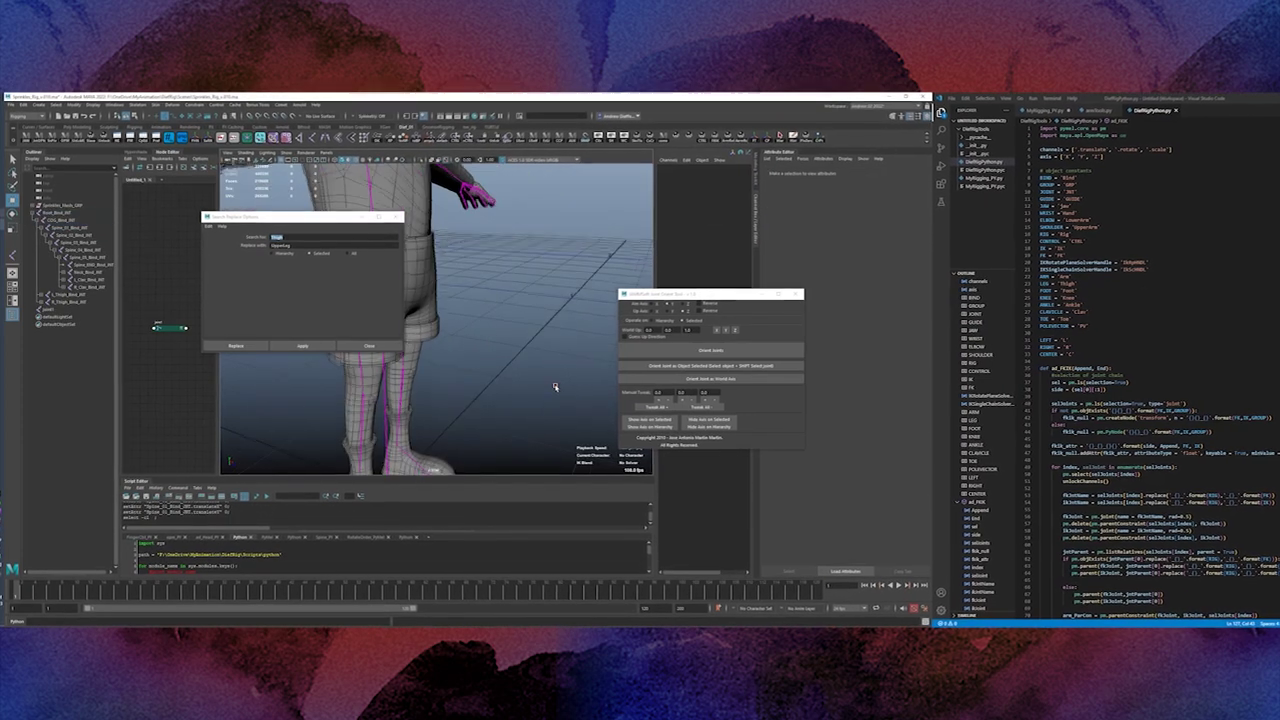
Close the Search and Replace window covering the viewport.
{"action": "mouse_move", "coordinate": [556, 387]}
{"action": "left_mouse_down", "text": "alt"}
{"action": "mouse_move", "coordinate": [577, 380]}
{"action": "mouse_move", "coordinate": [567, 401]}
{"action": "mouse_move", "coordinate": [519, 393]}
{"action": "mouse_move", "coordinate": [540, 394]}
{"action": "left_mouse_up", "text": "alt"}
{"action": "scroll", "coordinate": [577, 378], "scroll_direction": "down", "scroll_amount": 5}
{"action": "left_click_drag", "start_coordinate": [278, 216], "coordinate": [442, 341]}
{"action": "left_click", "coordinate": [570, 342]}
{"action": "left_click_drag", "start_coordinate": [606, 366], "coordinate": [590, 352], "text": "alt"}
Rename Spine_05_Bind_JNT to Neck and delete the Spine_END_Bind_JNT joint under it.
{"action": "left_click", "coordinate": [64, 213]}
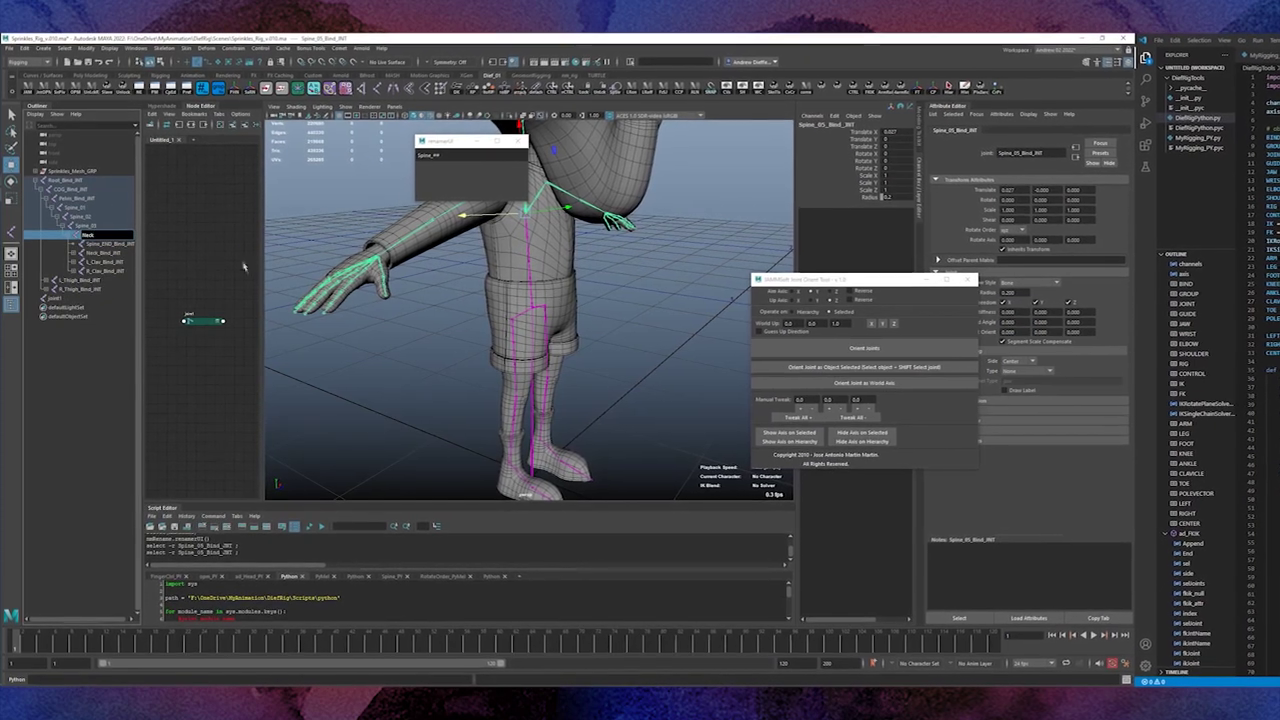
{"action": "key", "text": "Return"}
{"action": "key", "text": "Delete"}
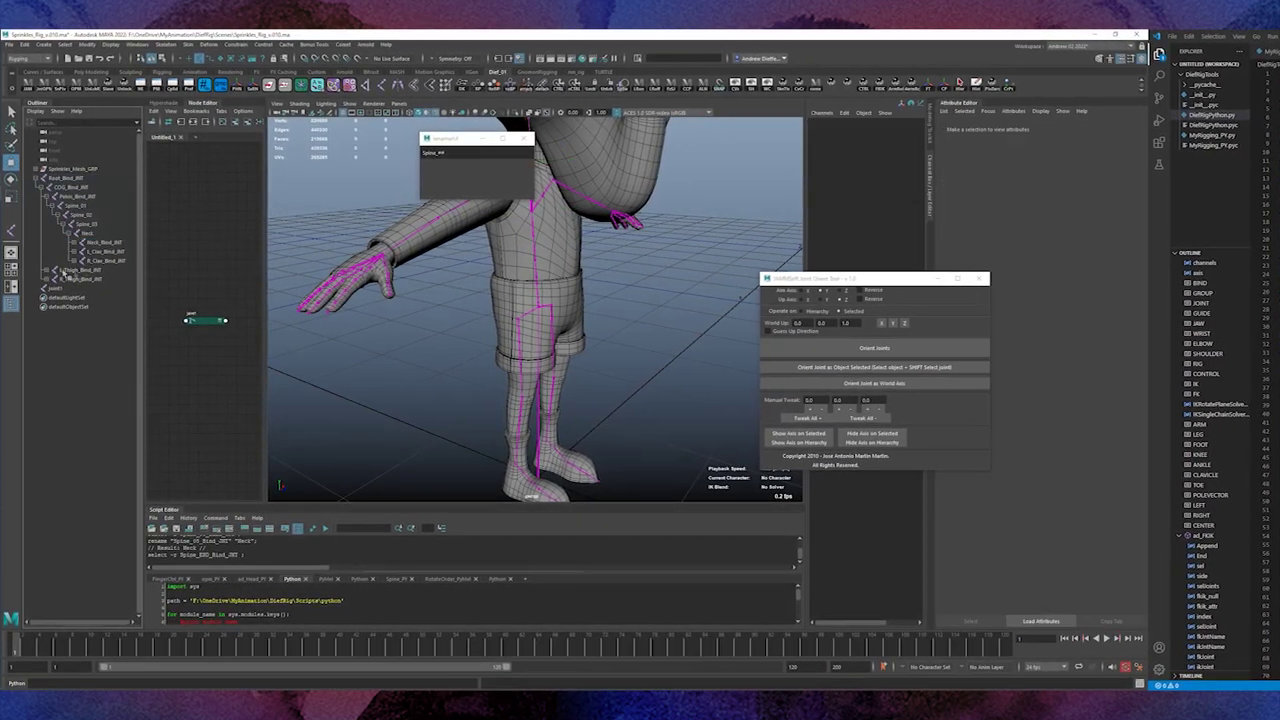
Reparent Neck_Bind_JNT, with the head joint below it, directly under Spine_03.
{"action": "left_click", "coordinate": [74, 242]}
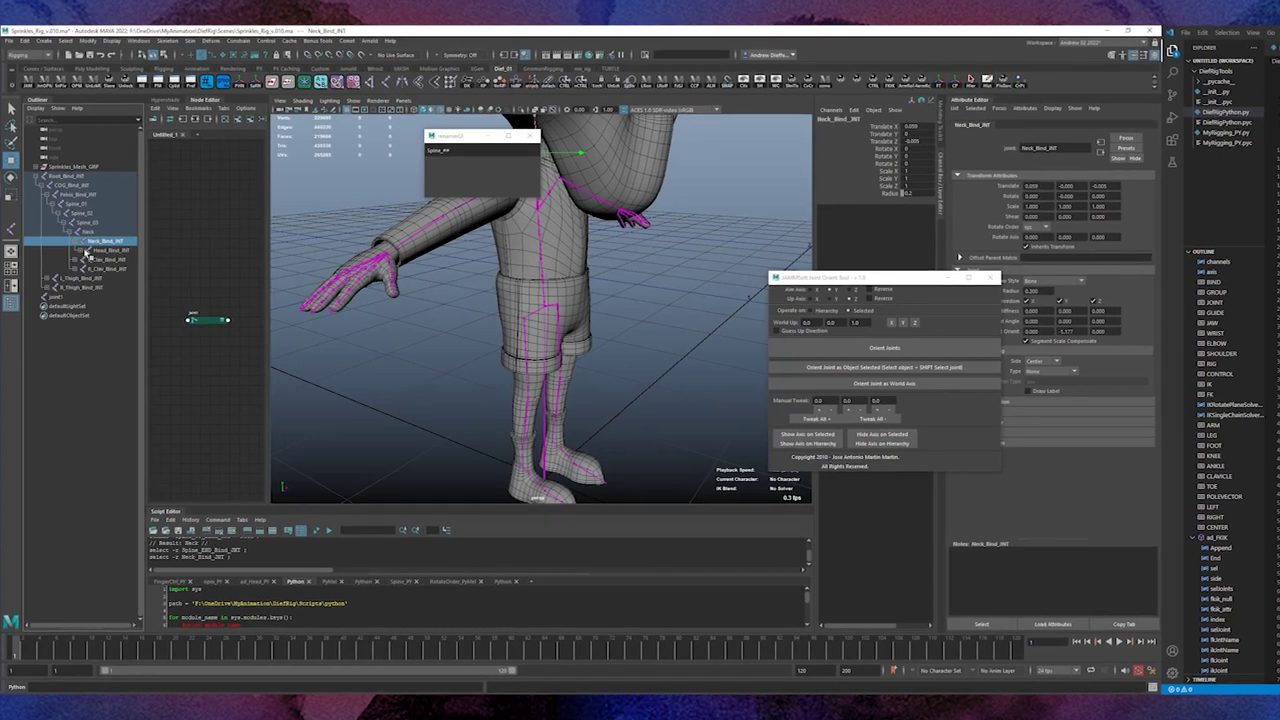
{"action": "left_click", "coordinate": [117, 250]}
{"action": "middle_click_drag", "start_coordinate": [108, 258], "coordinate": [110, 251]}
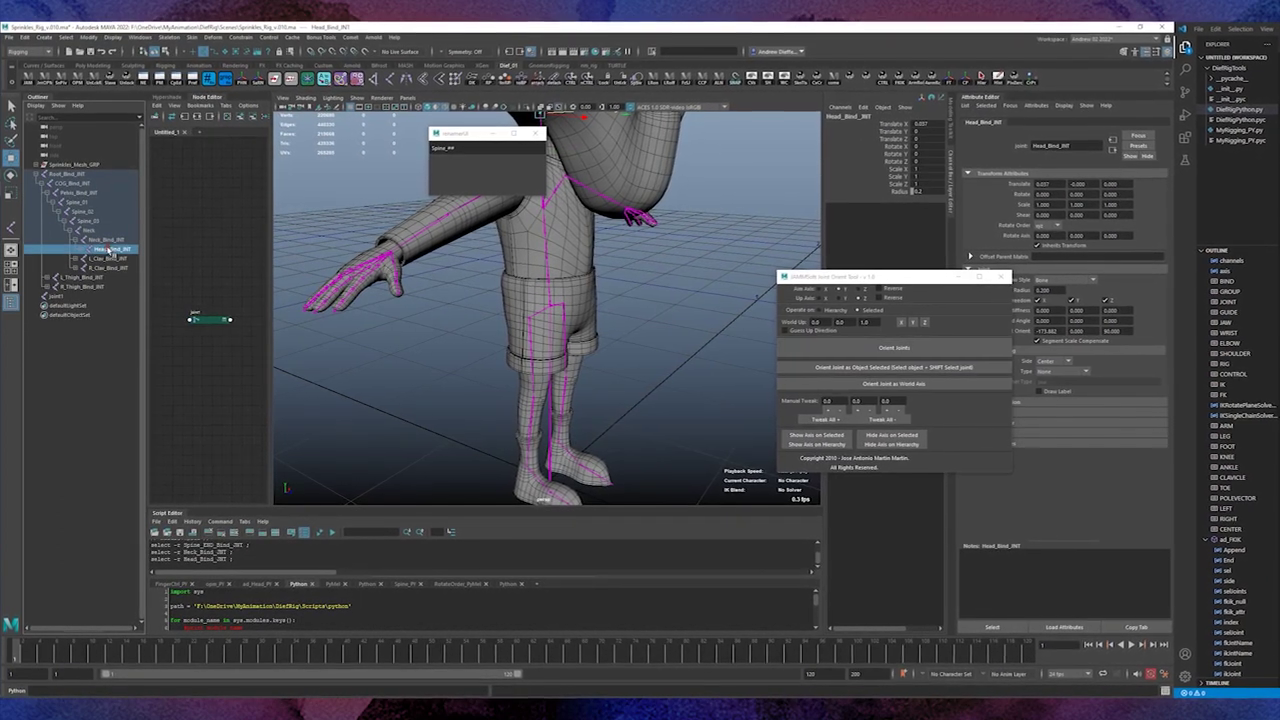
{"action": "left_click", "coordinate": [101, 239]}
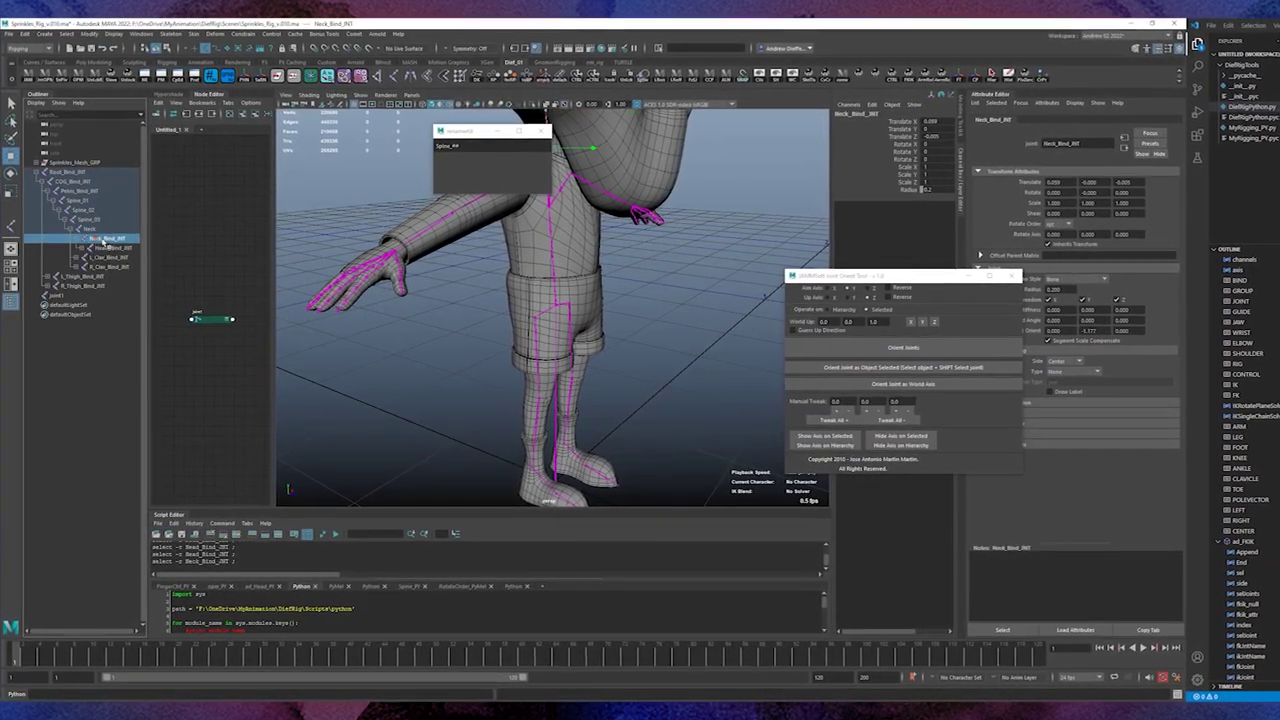
{"action": "left_click", "coordinate": [93, 230], "text": "shift"}
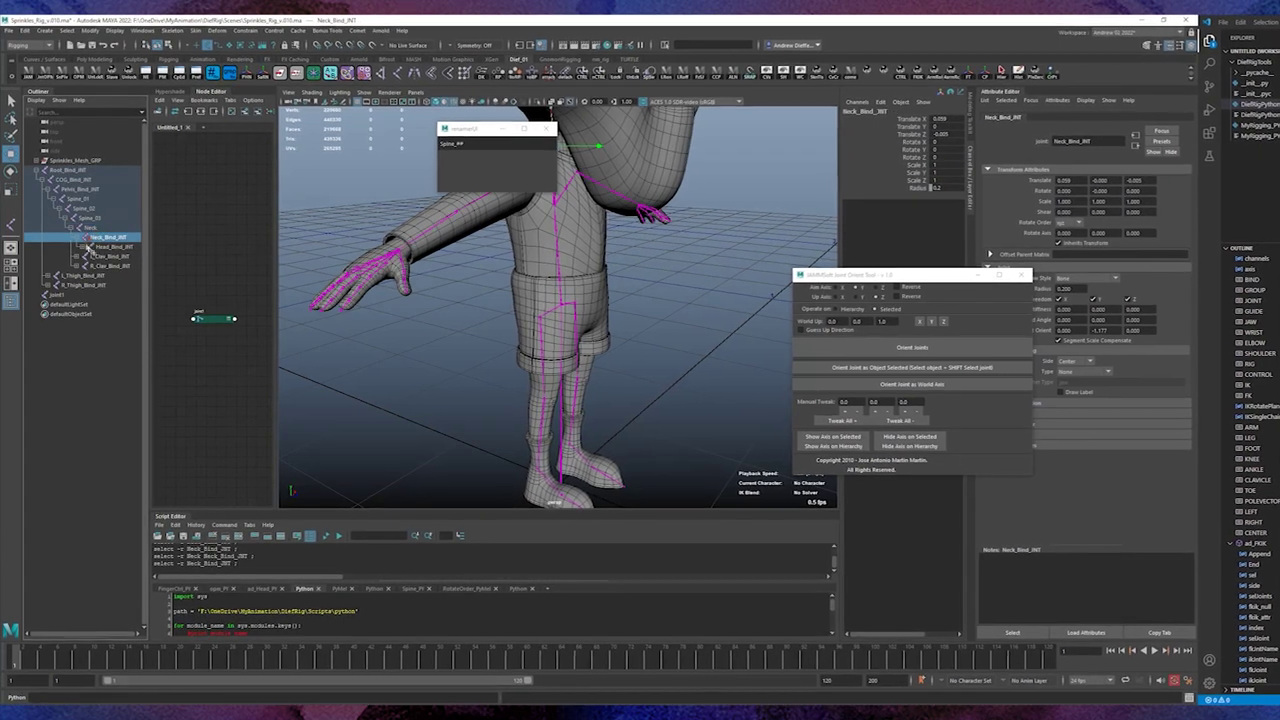
{"action": "key", "text": "p"}
Reparent the L_Clav and R_Clav bind joints under Spine_03 and delete the leftover Neck joint.
{"action": "left_click", "coordinate": [90, 227]}
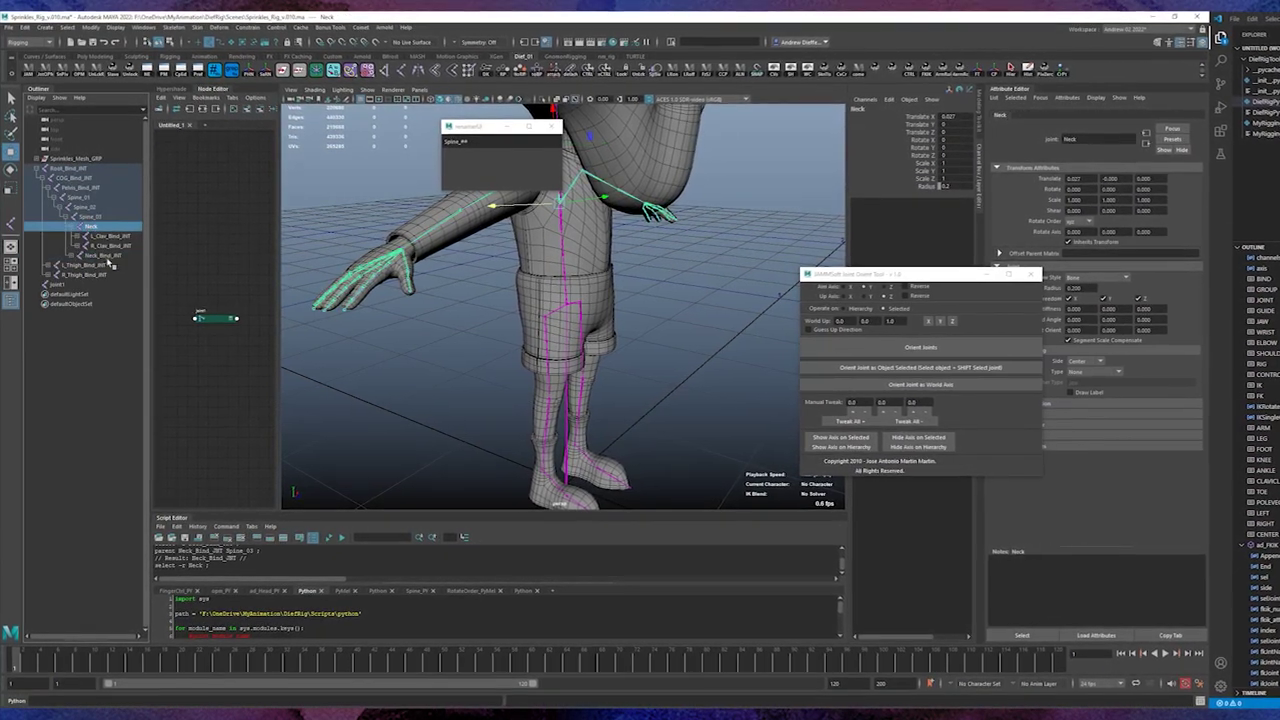
{"action": "left_click", "coordinate": [106, 238]}
{"action": "left_click", "coordinate": [108, 247], "text": "shift"}
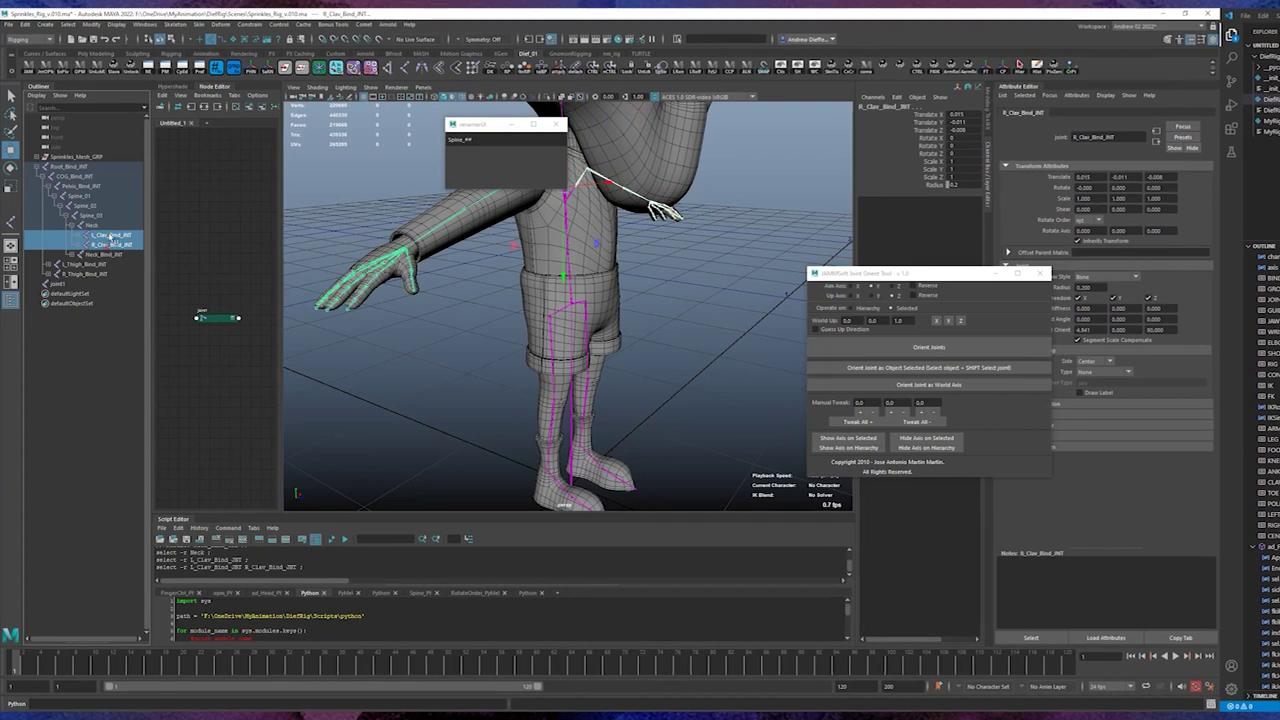
{"action": "middle_click_drag", "start_coordinate": [100, 238], "coordinate": [89, 217]}
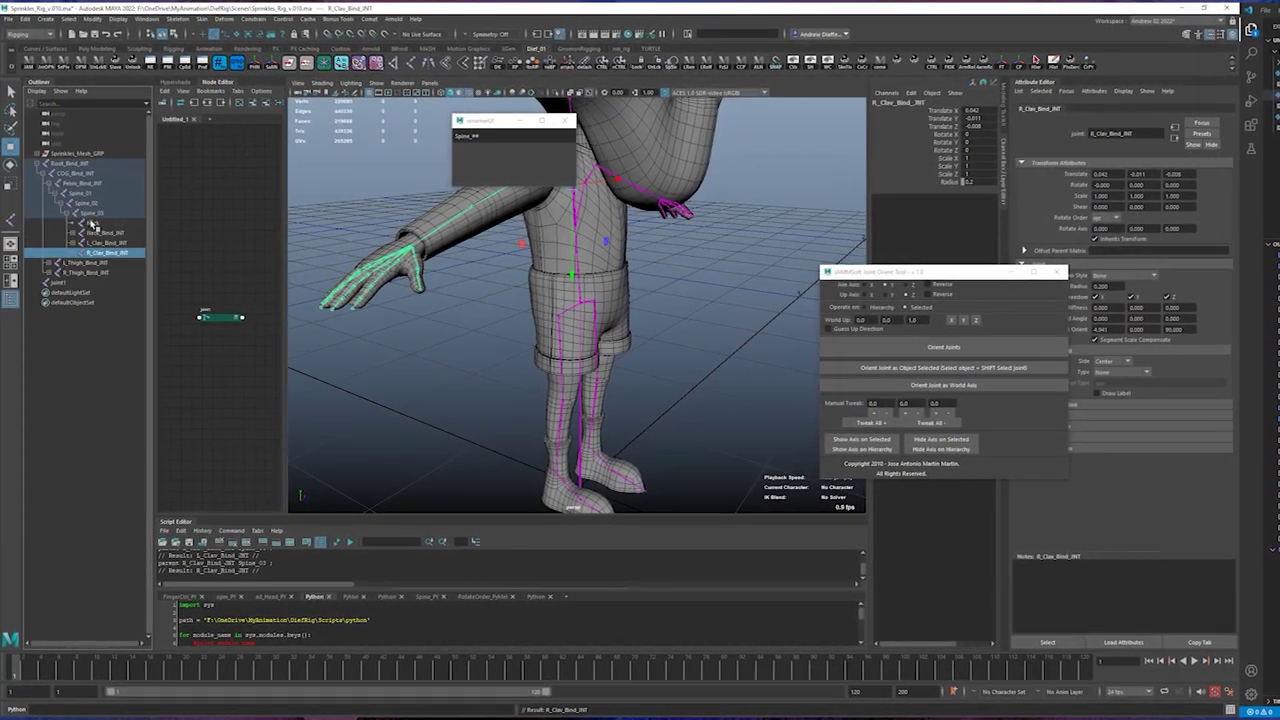
{"action": "left_click", "coordinate": [93, 224]}
{"action": "key", "text": "Delete"}
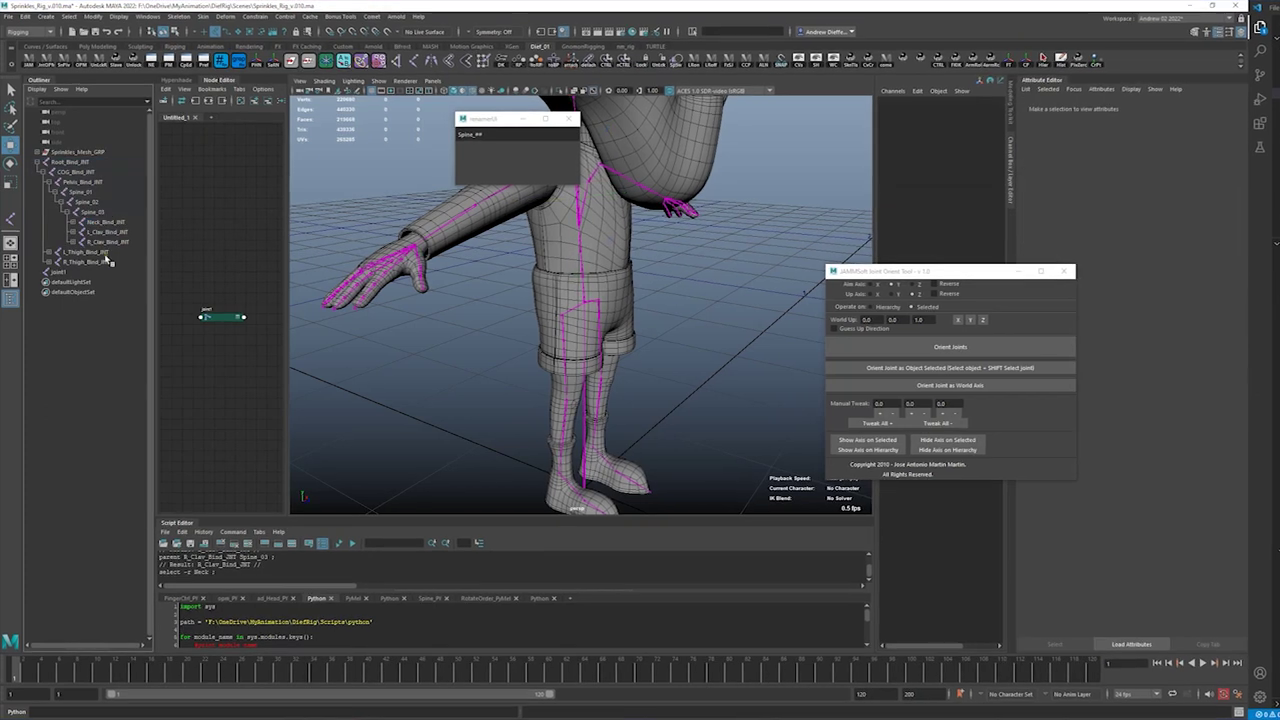
Unparent the L_Clav and R_Clav bind joints from Spine_03 to the world.
{"action": "left_click_drag", "start_coordinate": [104, 232], "coordinate": [109, 243]}
{"action": "key", "text": "shift+p"}
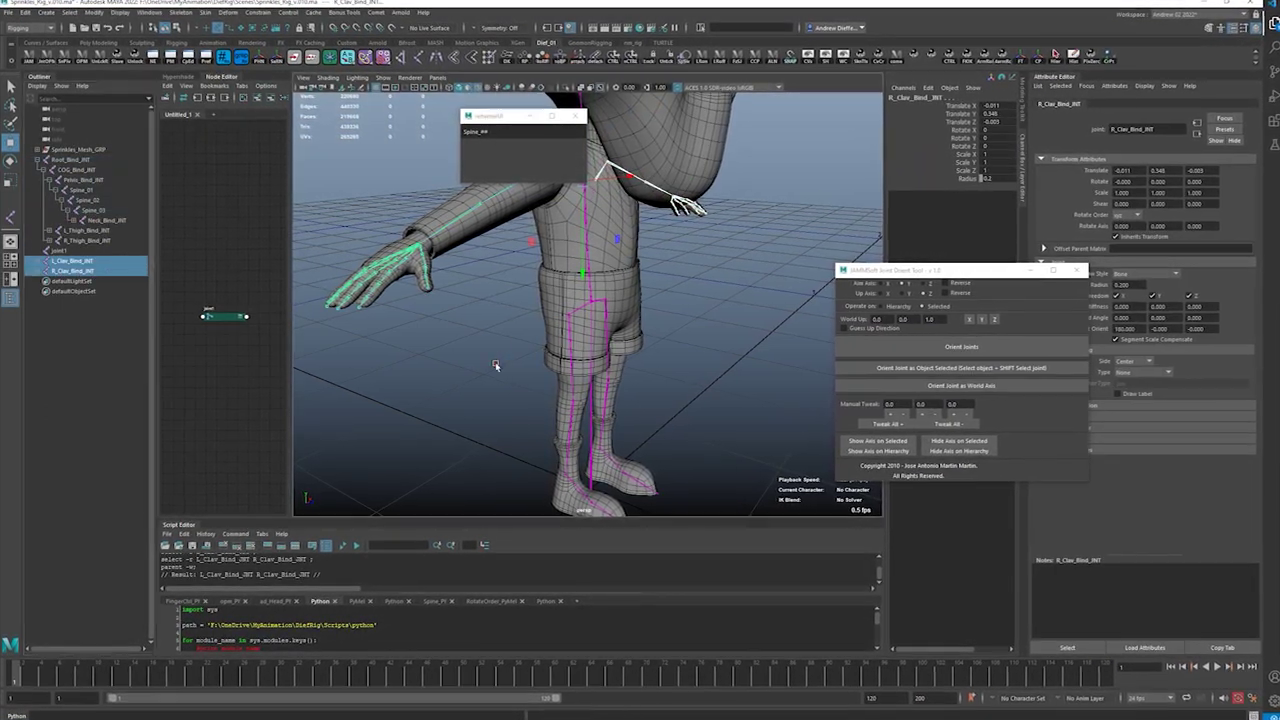
Delete the R_Clav_Bind_JNT and R_Thigh_Bind_JNT joint chains so only the left-side limbs stay in the skeleton.
{"action": "left_click_drag", "start_coordinate": [494, 363], "coordinate": [395, 385], "text": "alt"}
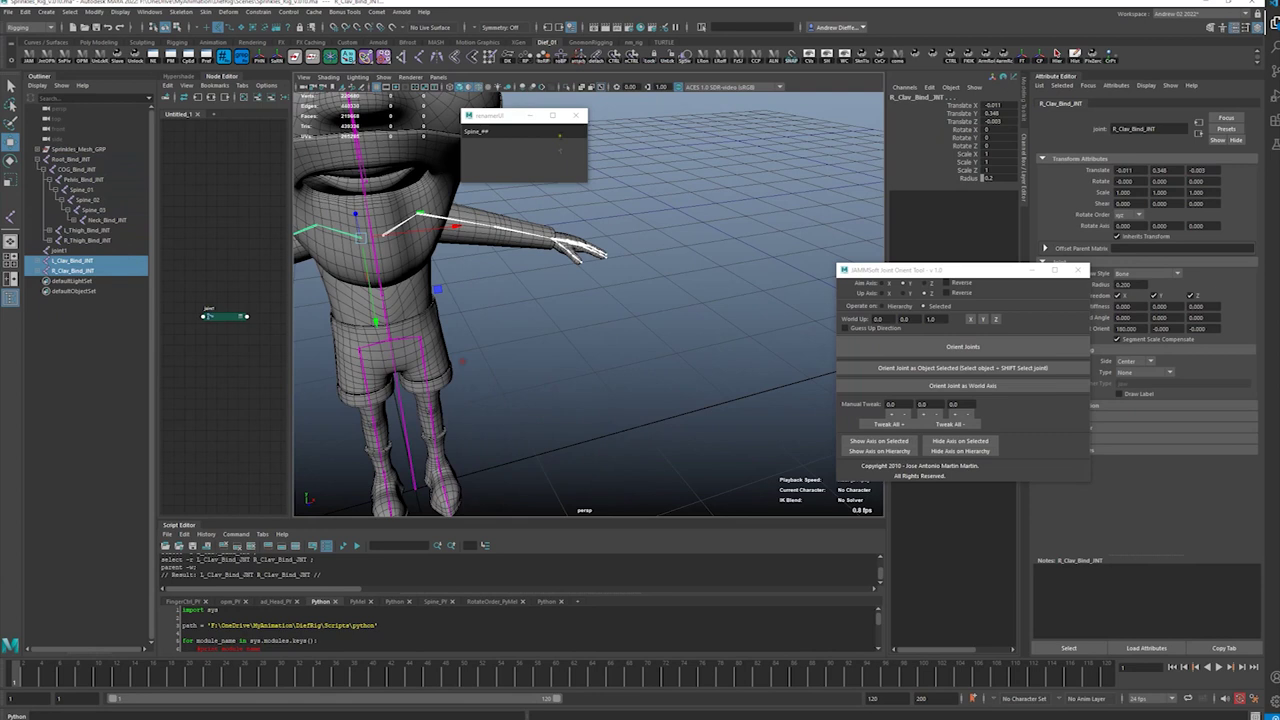
{"action": "left_click", "coordinate": [68, 271]}
{"action": "key", "text": "Delete"}
{"action": "key", "text": "space"}
{"action": "key", "text": "space"}
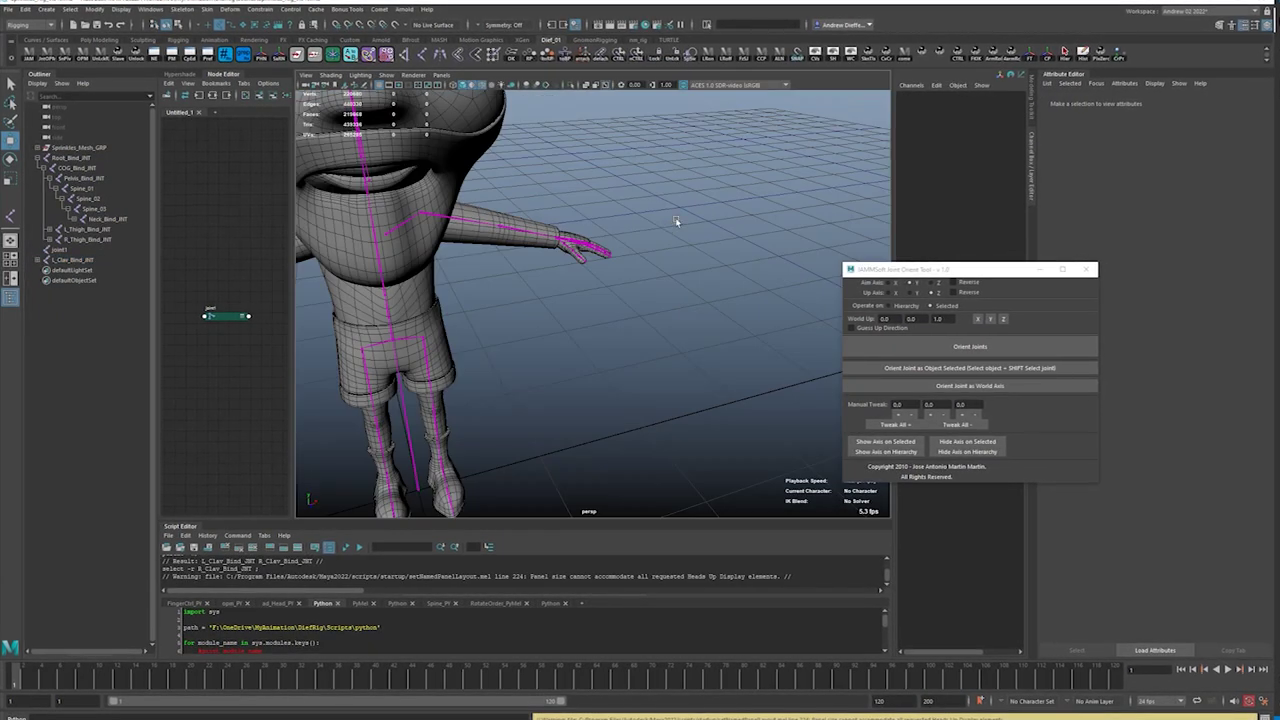
{"action": "left_click", "coordinate": [366, 358]}
{"action": "key", "text": "Delete"}
{"action": "key", "text": "space"}
{"action": "key", "text": "space"}
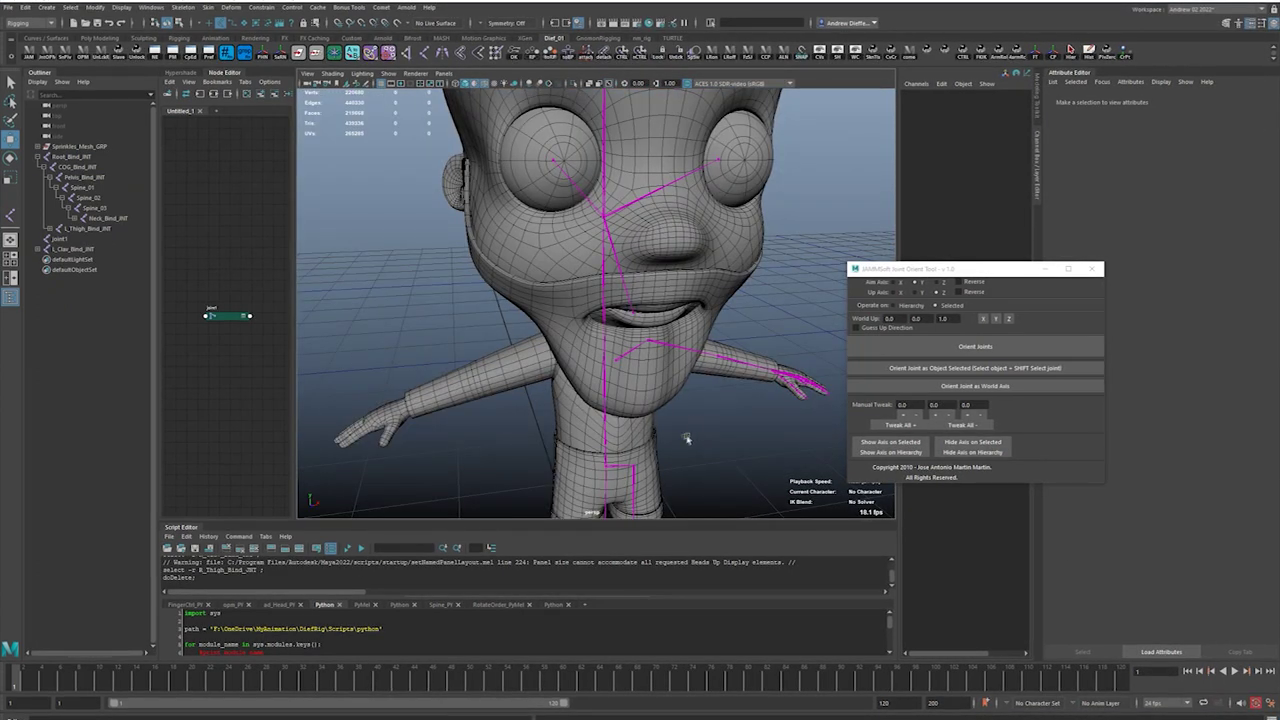
Hide the Sprinkles_Head_Mesh_LYR display layer and check the spine and clavicle joints in the front view.
{"action": "left_click_drag", "start_coordinate": [920, 268], "coordinate": [959, 108]}
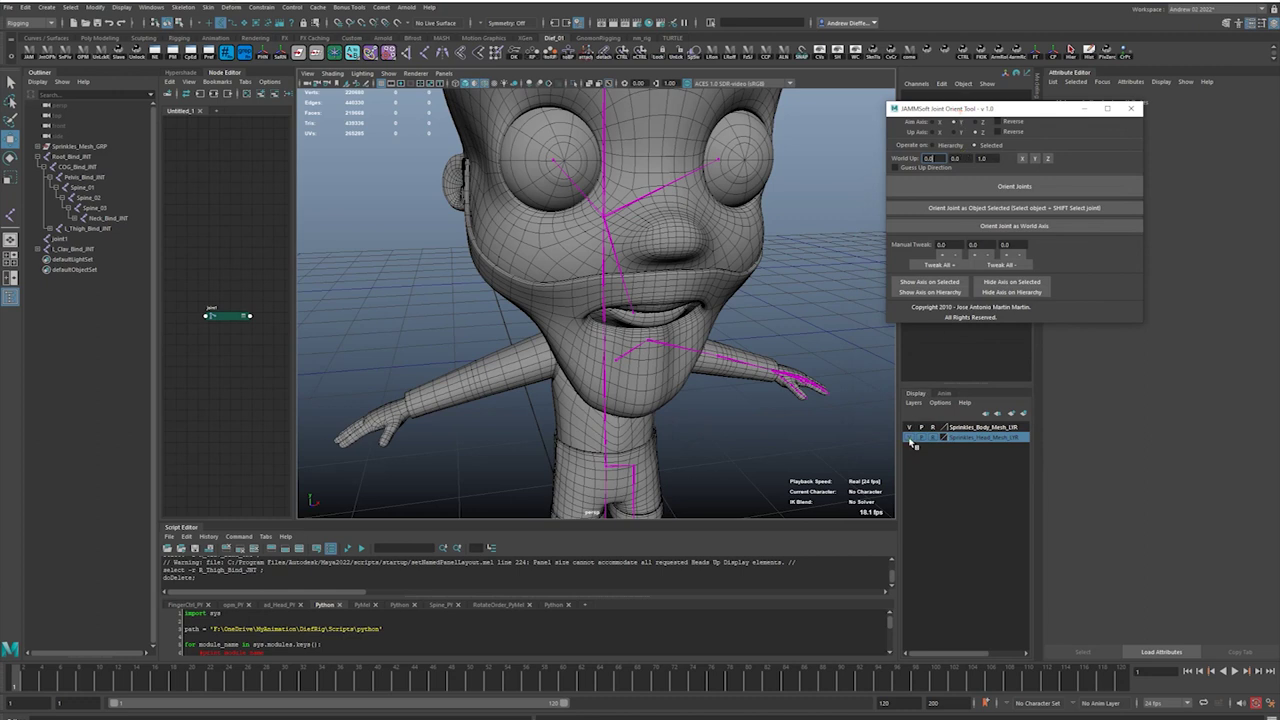
{"action": "left_click", "coordinate": [909, 437]}
{"action": "left_click_drag", "start_coordinate": [727, 456], "coordinate": [727, 449], "text": "alt"}
{"action": "key", "text": "space"}
{"action": "middle_click_drag", "start_coordinate": [484, 397], "coordinate": [581, 127], "text": "alt"}
{"action": "middle_click", "coordinate": [546, 285]}
{"action": "right_click_drag", "start_coordinate": [557, 297], "coordinate": [752, 436], "text": "alt"}
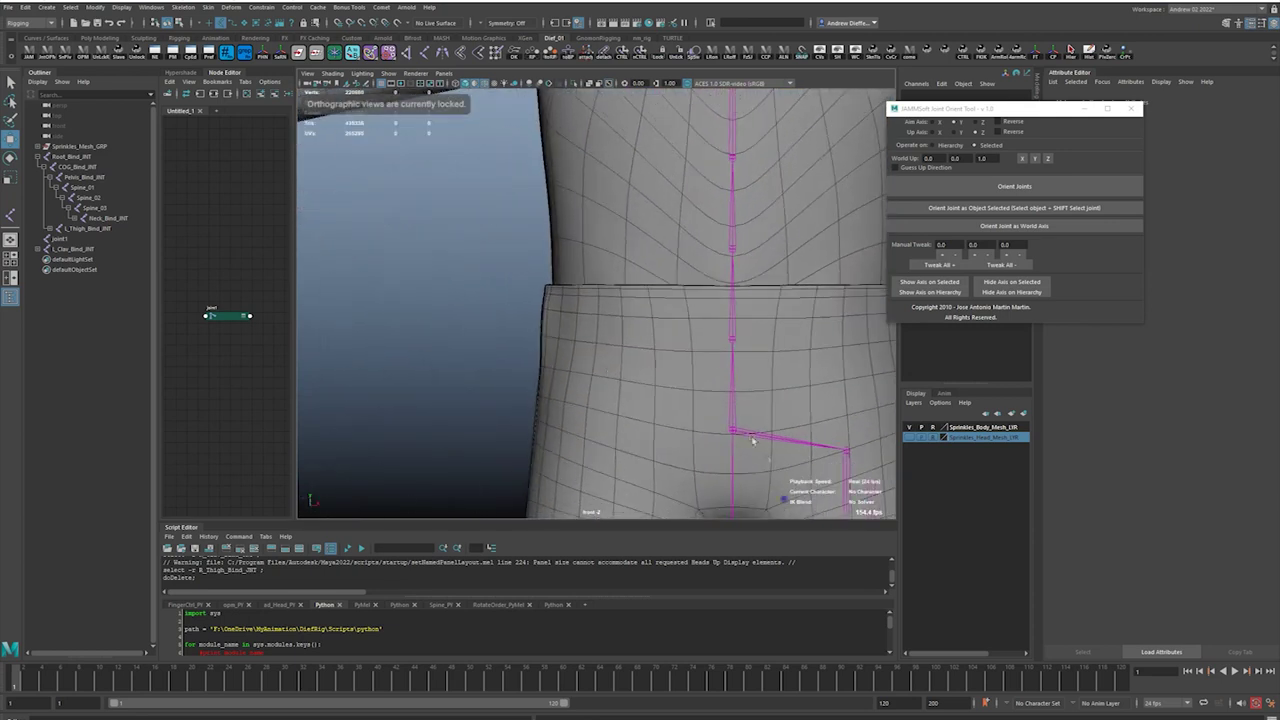
{"action": "middle_click_drag", "start_coordinate": [491, 322], "coordinate": [380, 469], "text": "alt"}
{"action": "middle_click_drag", "start_coordinate": [374, 370], "coordinate": [392, 405], "text": "alt"}
{"action": "left_click", "coordinate": [391, 378], "text": "alt"}
{"action": "right_click_drag", "start_coordinate": [391, 379], "coordinate": [377, 329], "text": "alt"}
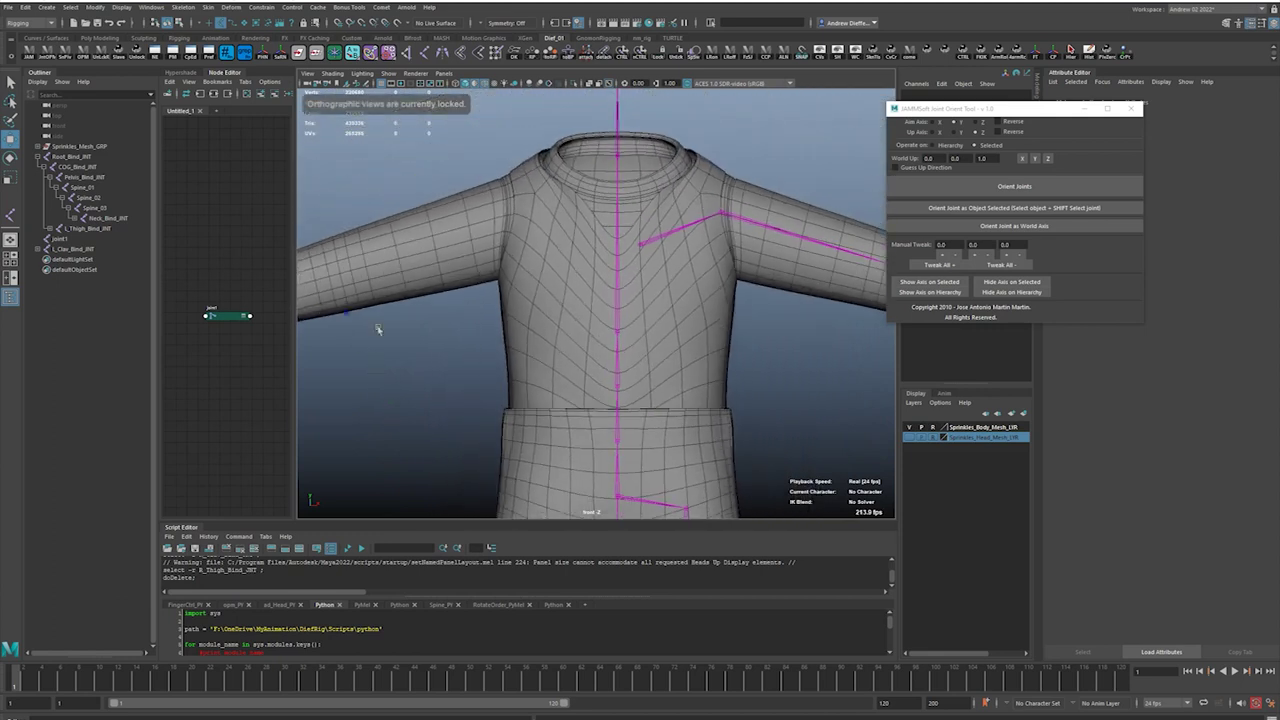
Unparent Head_Bind_JNT from Neck_Bind_JNT to the world.
{"action": "left_click", "coordinate": [618, 156]}
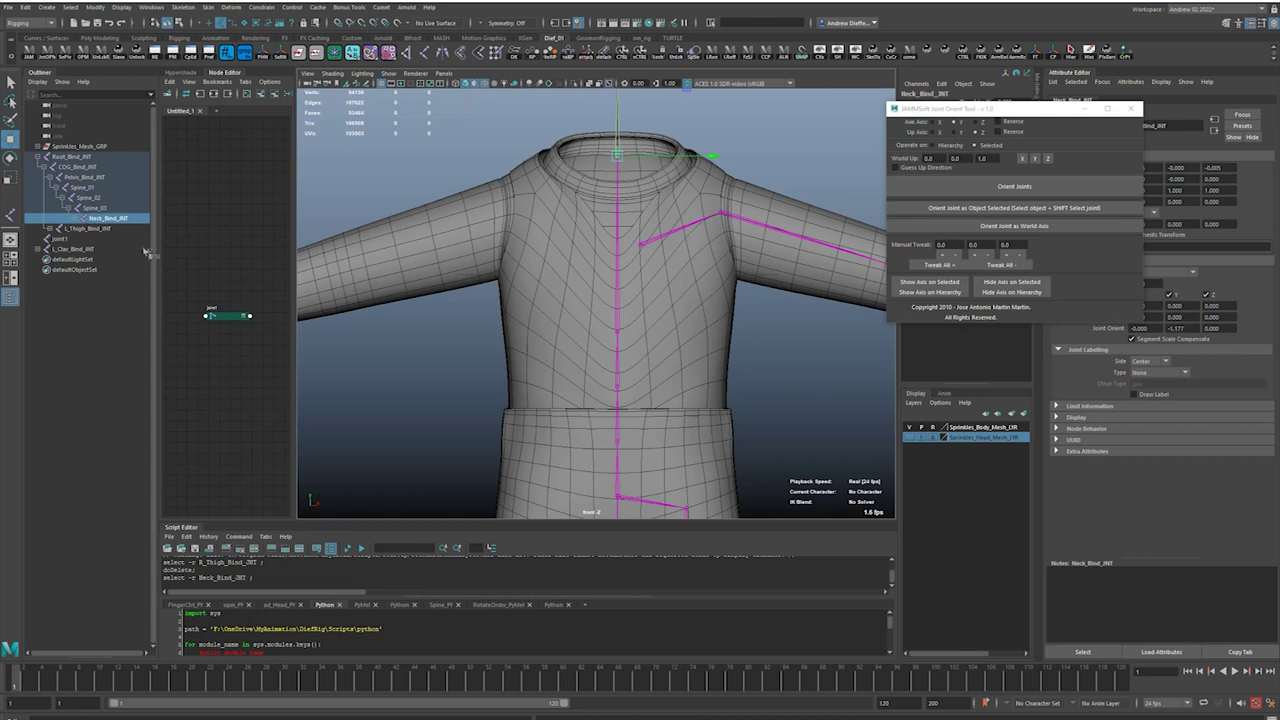
{"action": "left_click", "coordinate": [77, 220]}
{"action": "left_click", "coordinate": [106, 230]}
{"action": "key", "text": "shift+p"}
Reorient Neck_Bind_JNT with the Joint Orient Tool, applying Orient Joints to the selected joint.
{"action": "left_click", "coordinate": [106, 219]}
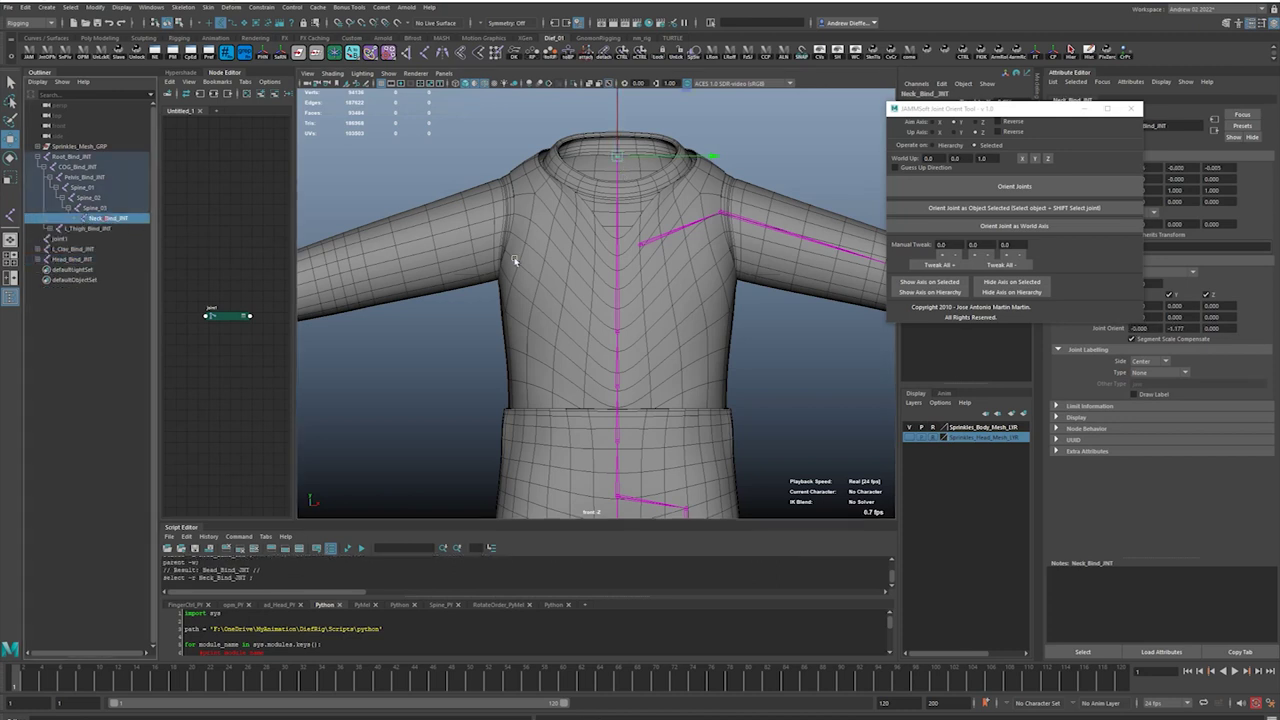
{"action": "key", "text": "w"}
{"action": "left_click", "coordinate": [662, 222]}
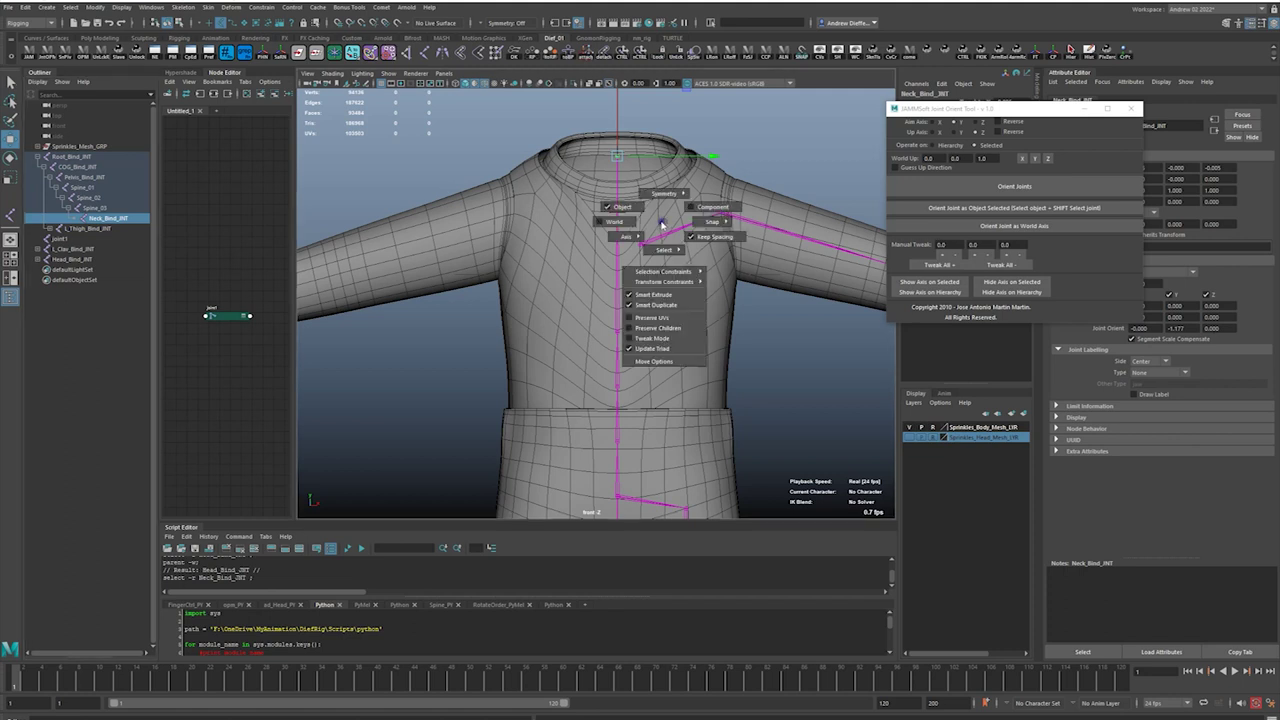
{"action": "left_click_drag", "start_coordinate": [661, 224], "coordinate": [653, 206]}
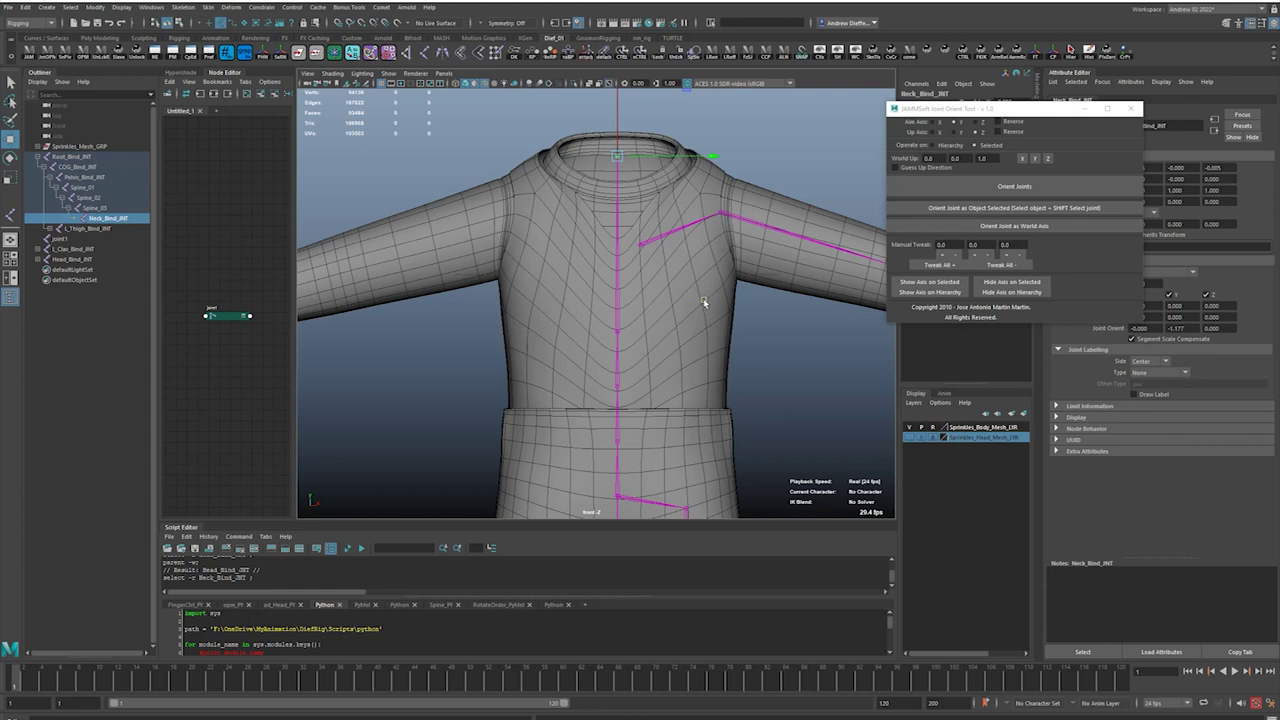
{"action": "key", "text": "space"}
{"action": "left_click_drag", "start_coordinate": [706, 304], "coordinate": [707, 295]}
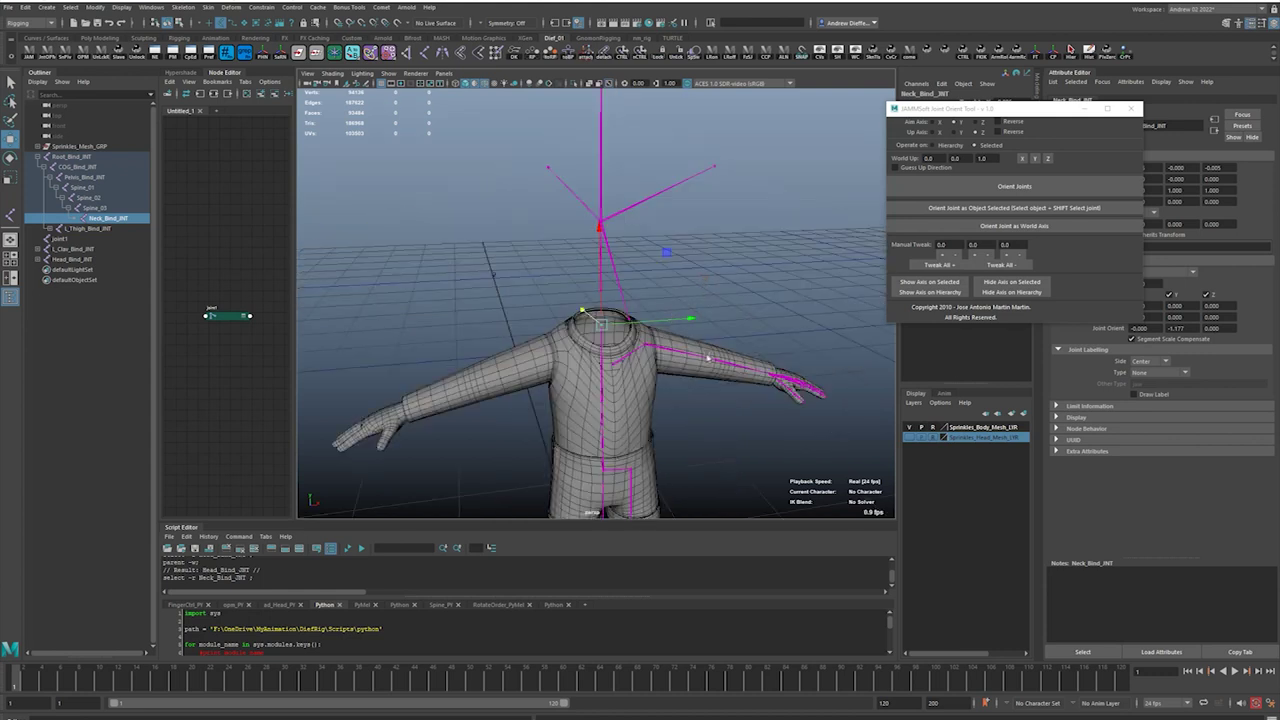
{"action": "left_click_drag", "start_coordinate": [721, 375], "coordinate": [602, 389], "text": "alt"}
{"action": "key", "text": "f"}
{"action": "scroll", "coordinate": [678, 417], "scroll_direction": "down", "scroll_amount": 10}
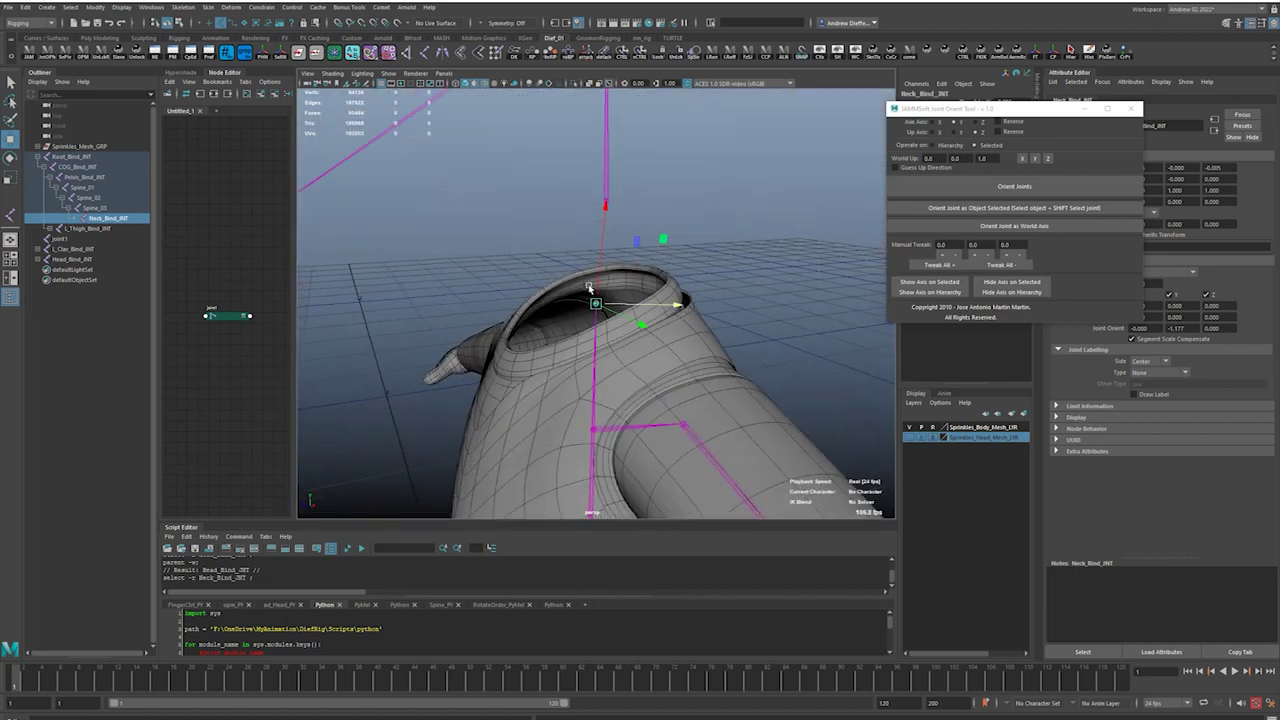
{"action": "scroll", "coordinate": [590, 382], "scroll_direction": "down", "scroll_amount": 3}
{"action": "middle_click_drag", "start_coordinate": [572, 364], "coordinate": [582, 321], "text": "alt"}
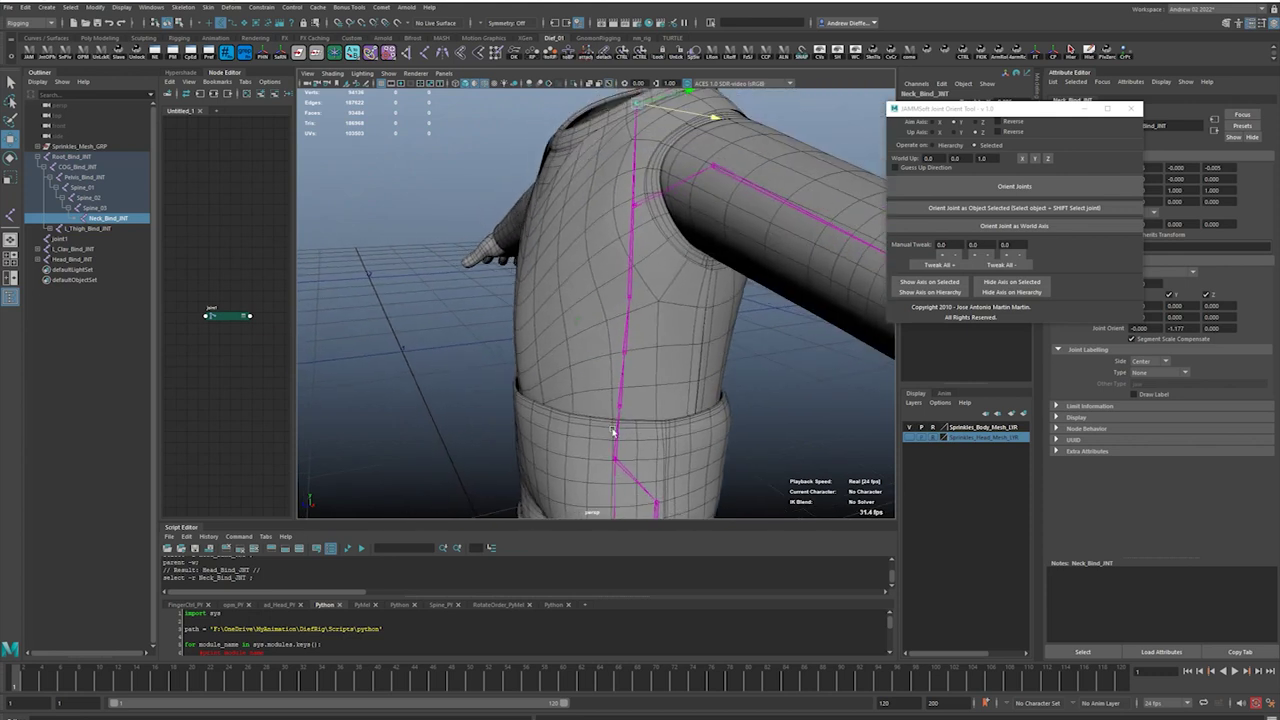
{"action": "left_click", "coordinate": [982, 187]}
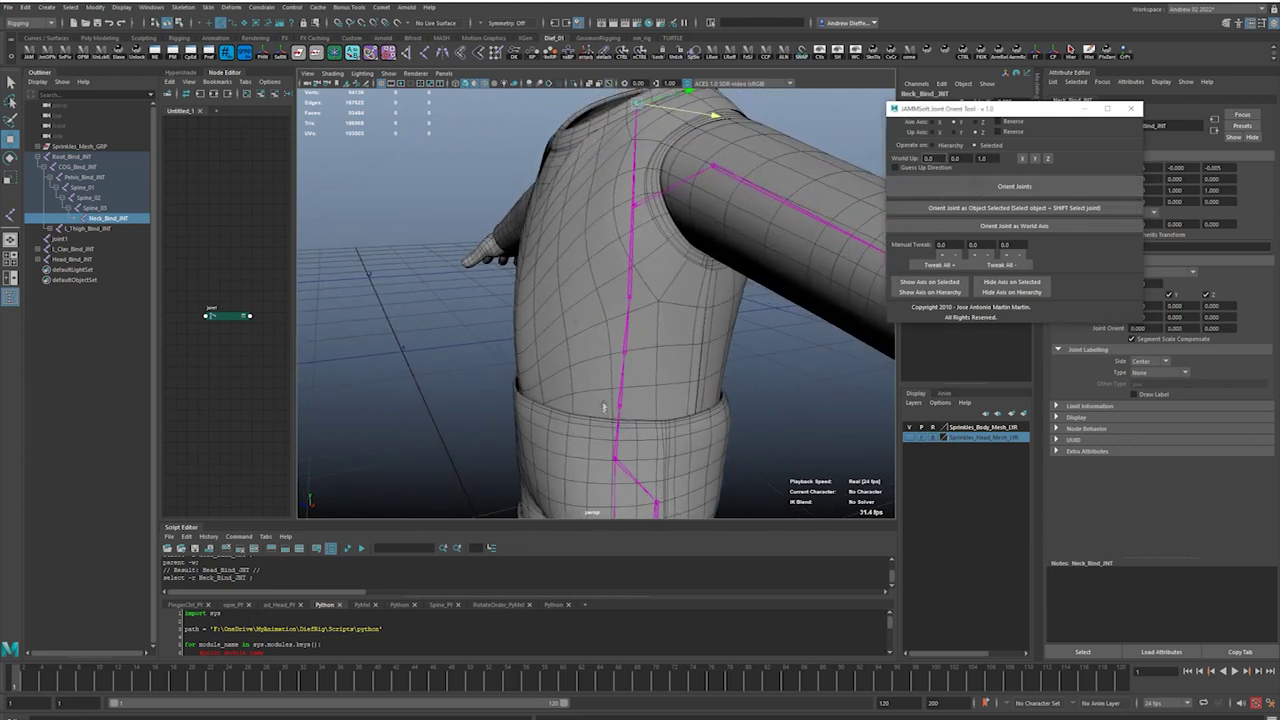
Apply Orient Joints to Pelvis_Bind_JNT, and likewise to Spine_01, Spine_02, Spine_03 and Neck_Bind_JNT together.
{"action": "left_click", "coordinate": [617, 432]}
{"action": "left_click", "coordinate": [964, 190]}
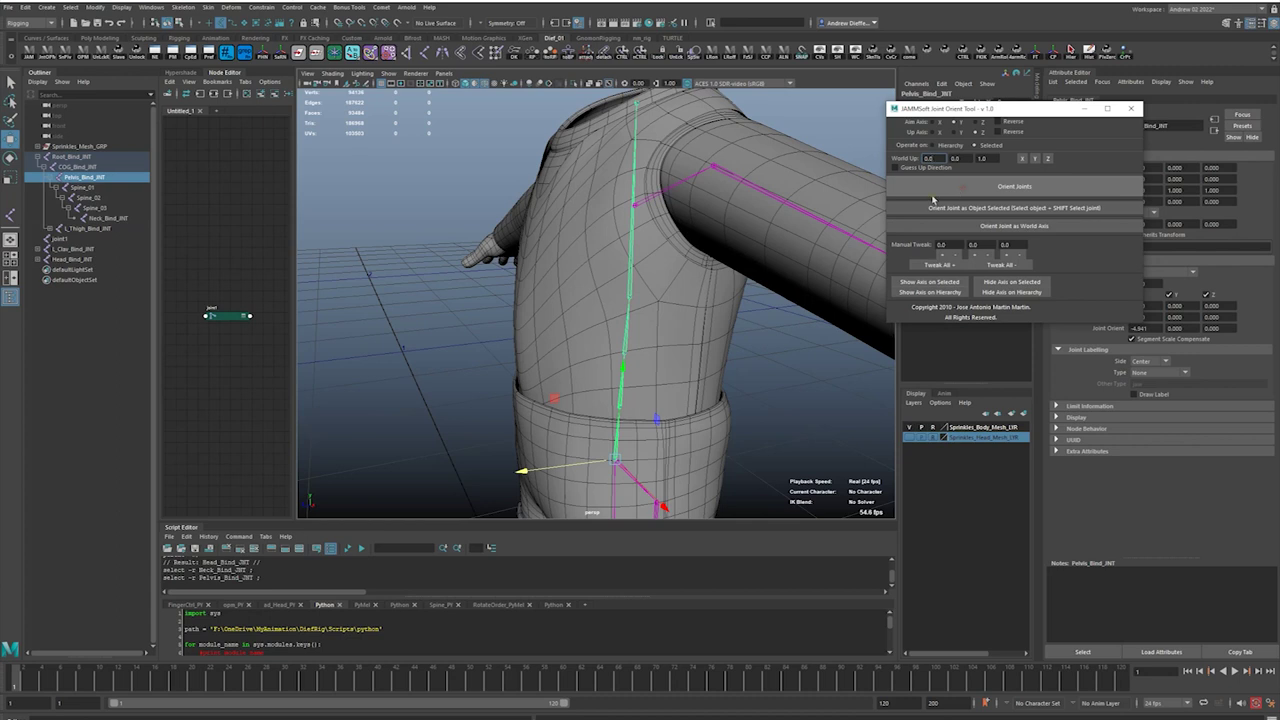
{"action": "left_click", "coordinate": [597, 397]}
{"action": "left_click", "coordinate": [619, 400]}
{"action": "left_click", "coordinate": [974, 186]}
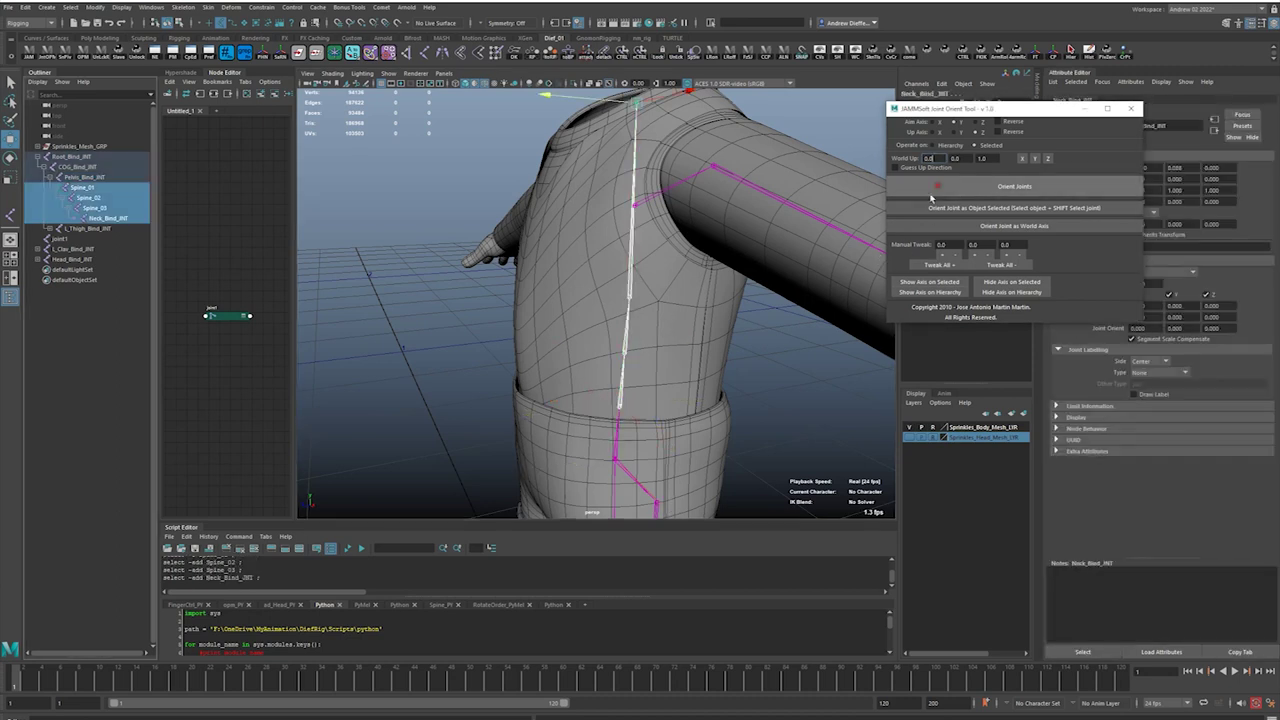
{"action": "left_click", "coordinate": [932, 194]}
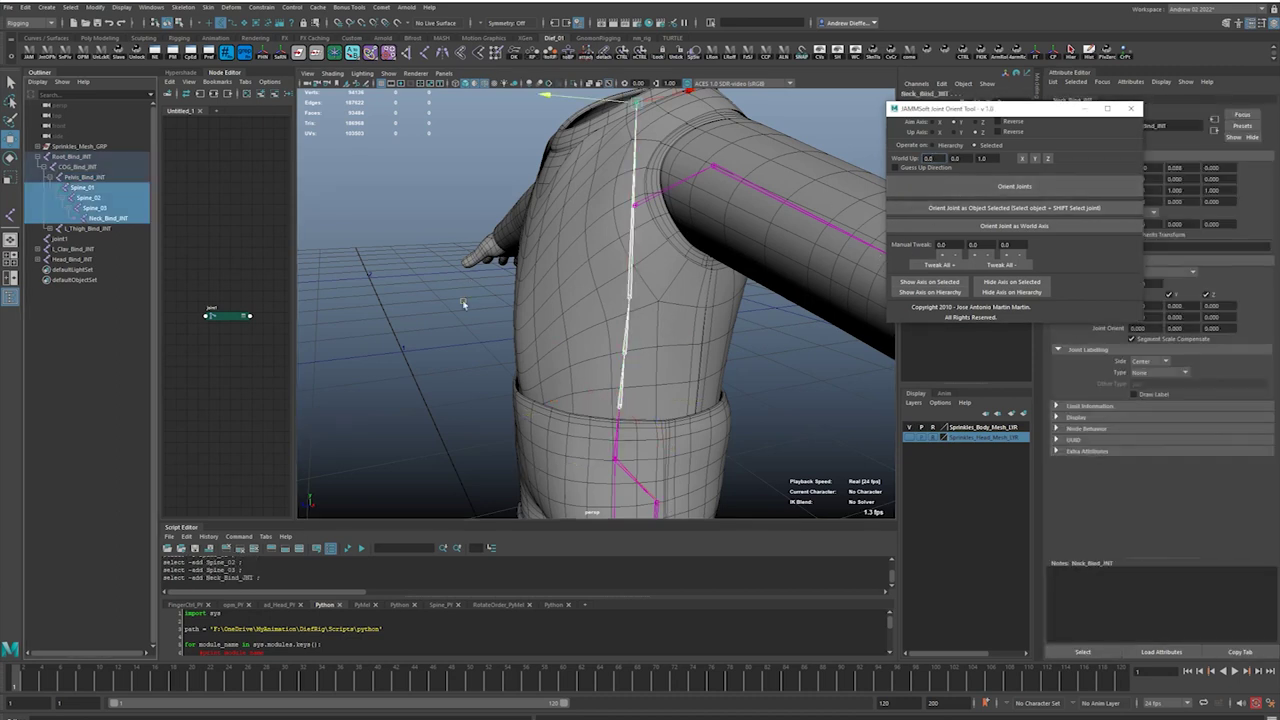
Set the Joint Orient values of Spine_03 to 0.
{"action": "left_click", "coordinate": [465, 304]}
{"action": "middle_click_drag", "start_coordinate": [472, 309], "coordinate": [466, 315], "text": "alt"}
{"action": "left_click_drag", "start_coordinate": [465, 314], "coordinate": [591, 392], "text": "alt"}
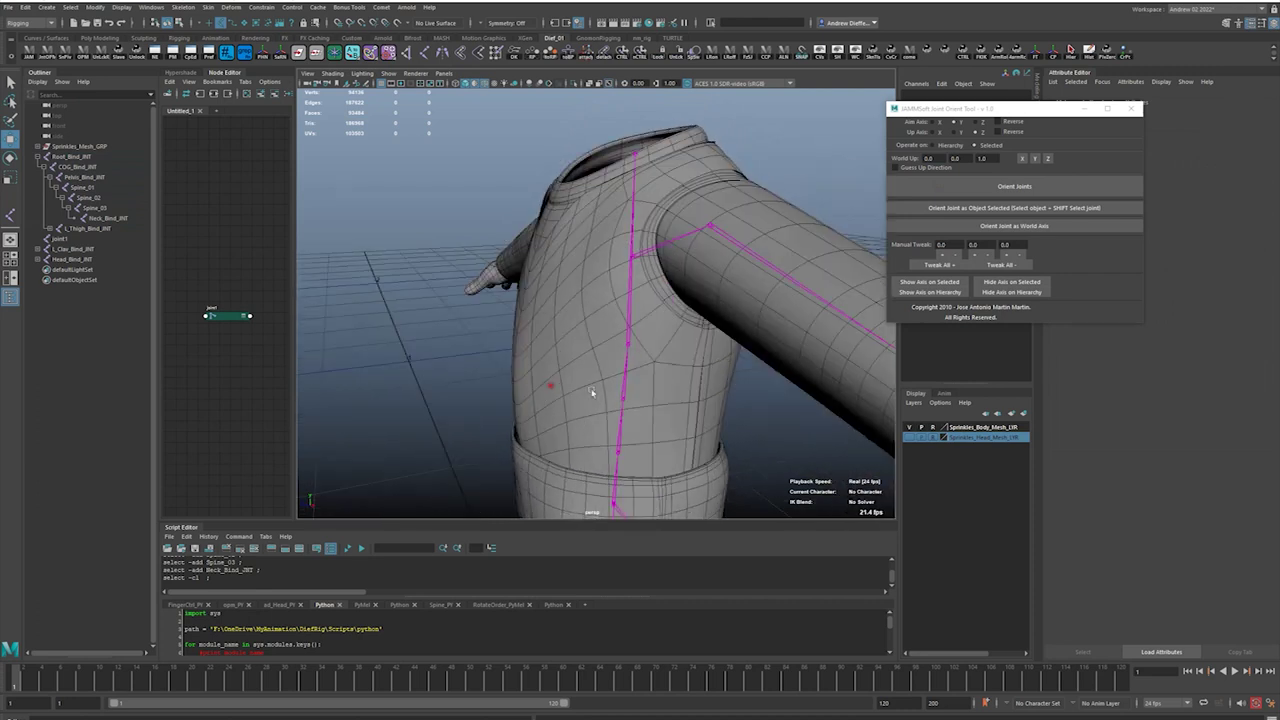
{"action": "left_click", "coordinate": [628, 332]}
{"action": "left_click_drag", "start_coordinate": [1018, 108], "coordinate": [958, 109]}
{"action": "left_click_drag", "start_coordinate": [1145, 328], "coordinate": [1117, 346]}
{"action": "type", "text": "0"}
{"action": "key", "text": "Return"}
{"action": "left_click", "coordinate": [431, 398]}
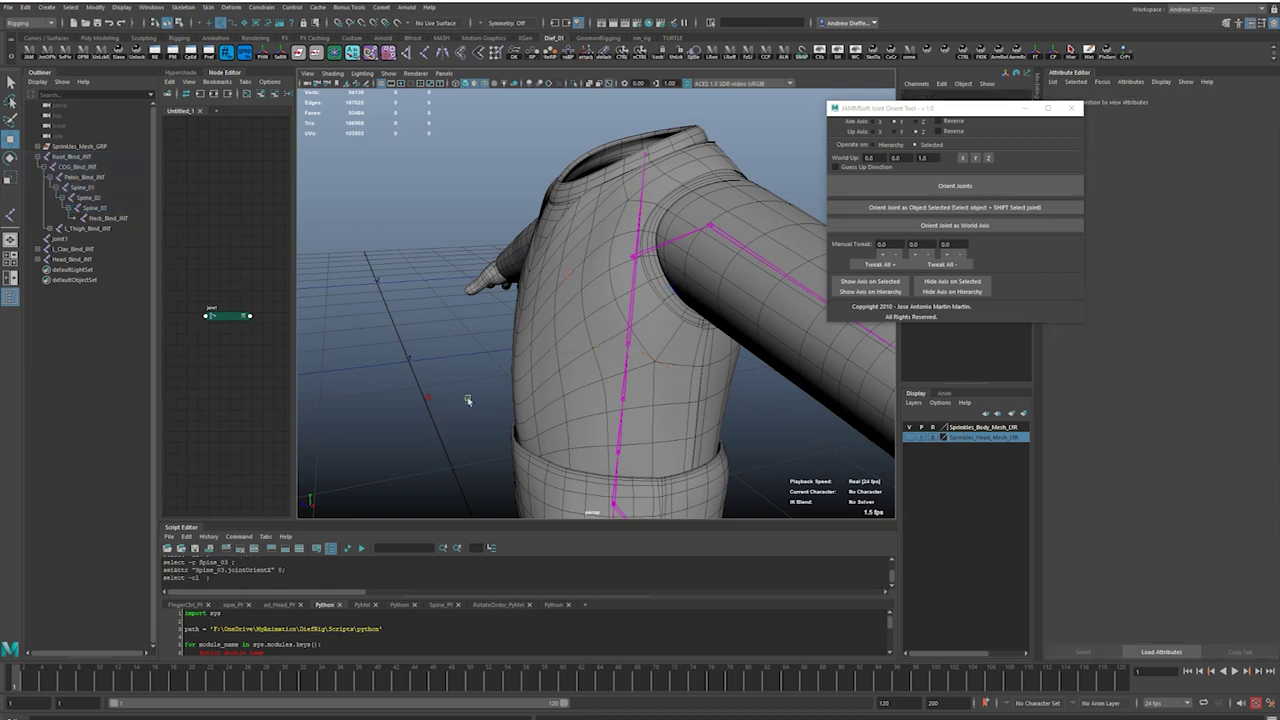
Move the pivots of Spine_03, Spine_02 and Spine_01 upward along the spine to respace the joints.
{"action": "left_click", "coordinate": [627, 341]}
{"action": "key", "text": "d"}
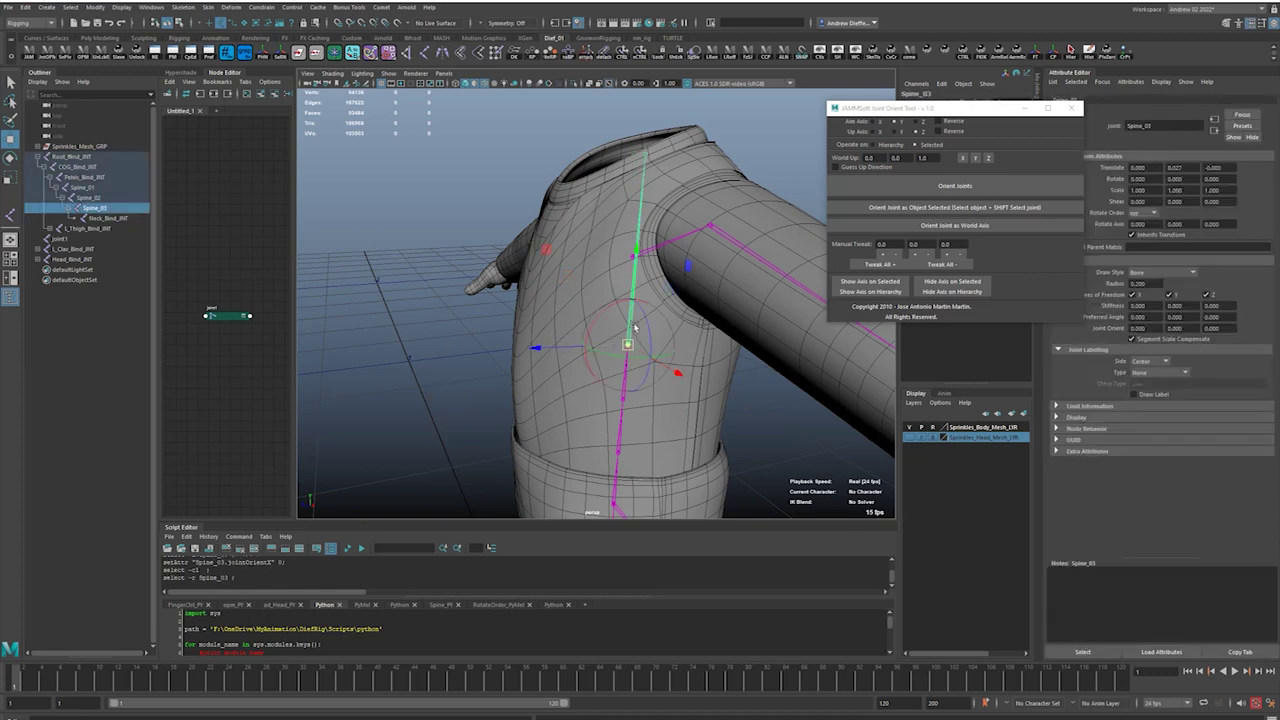
{"action": "left_click_drag", "start_coordinate": [638, 260], "coordinate": [655, 175]}
{"action": "left_click", "coordinate": [622, 397]}
{"action": "left_click_drag", "start_coordinate": [632, 303], "coordinate": [637, 267]}
{"action": "left_click", "coordinate": [619, 437]}
{"action": "left_click_drag", "start_coordinate": [625, 363], "coordinate": [628, 352]}
{"action": "left_click", "coordinate": [360, 340]}
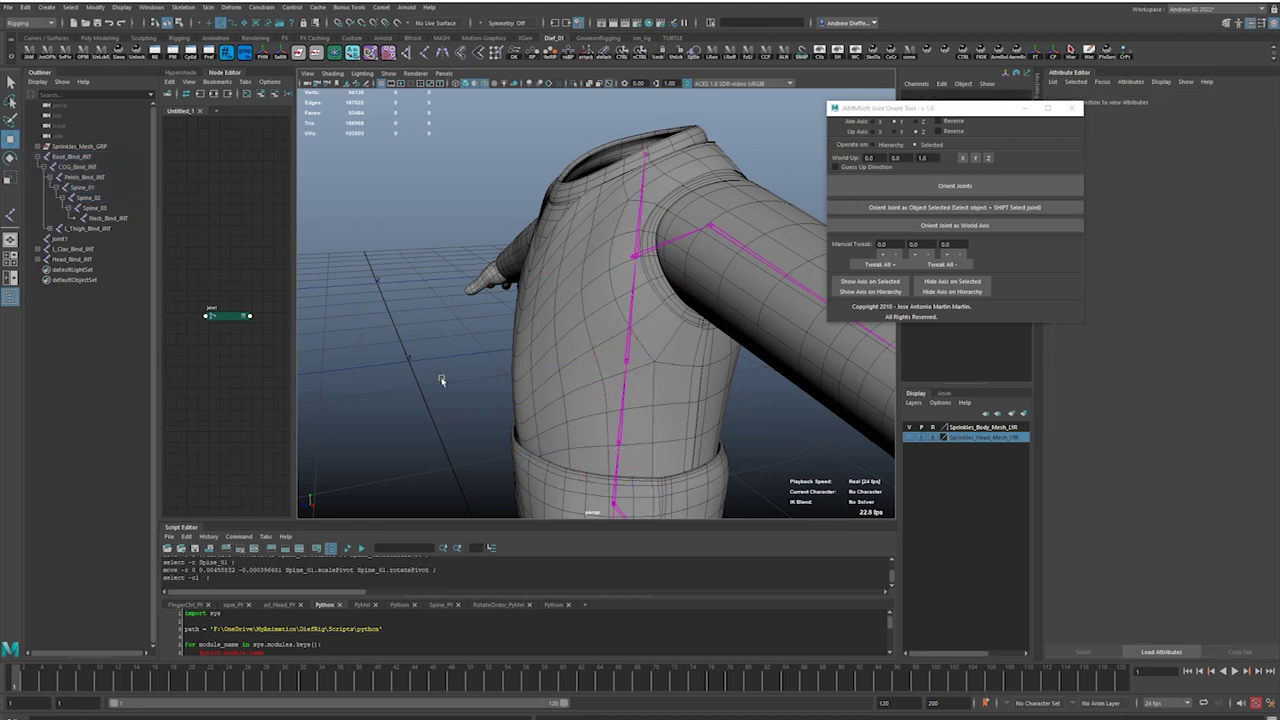
Create an IK spline handle from Pelvis_Bind_JNT to Spine_03 with Auto create curve enabled and 3 spans.
{"action": "mouse_move", "coordinate": [447, 412]}
{"action": "left_mouse_down", "text": "alt"}
{"action": "mouse_move", "coordinate": [460, 414]}
{"action": "mouse_move", "coordinate": [451, 426]}
{"action": "left_mouse_up", "text": "alt"}
{"action": "middle_click_drag", "start_coordinate": [451, 426], "coordinate": [471, 376], "text": "alt"}
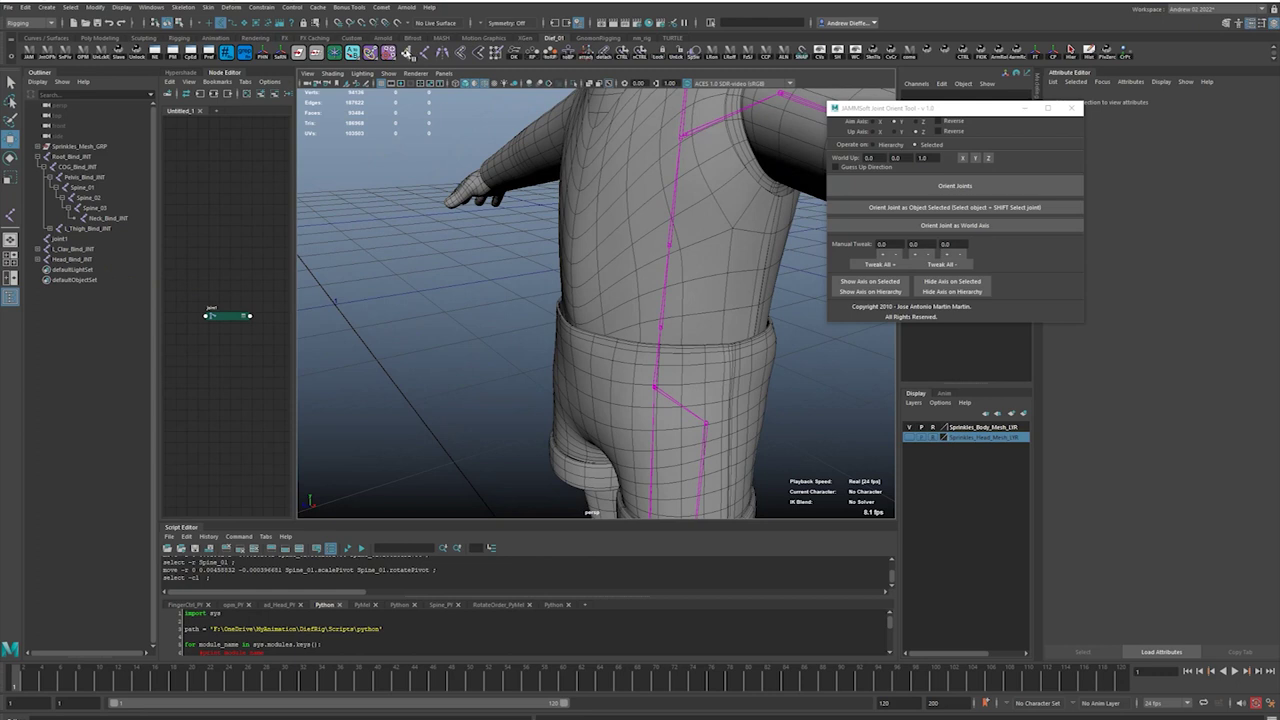
{"action": "key", "text": "space"}
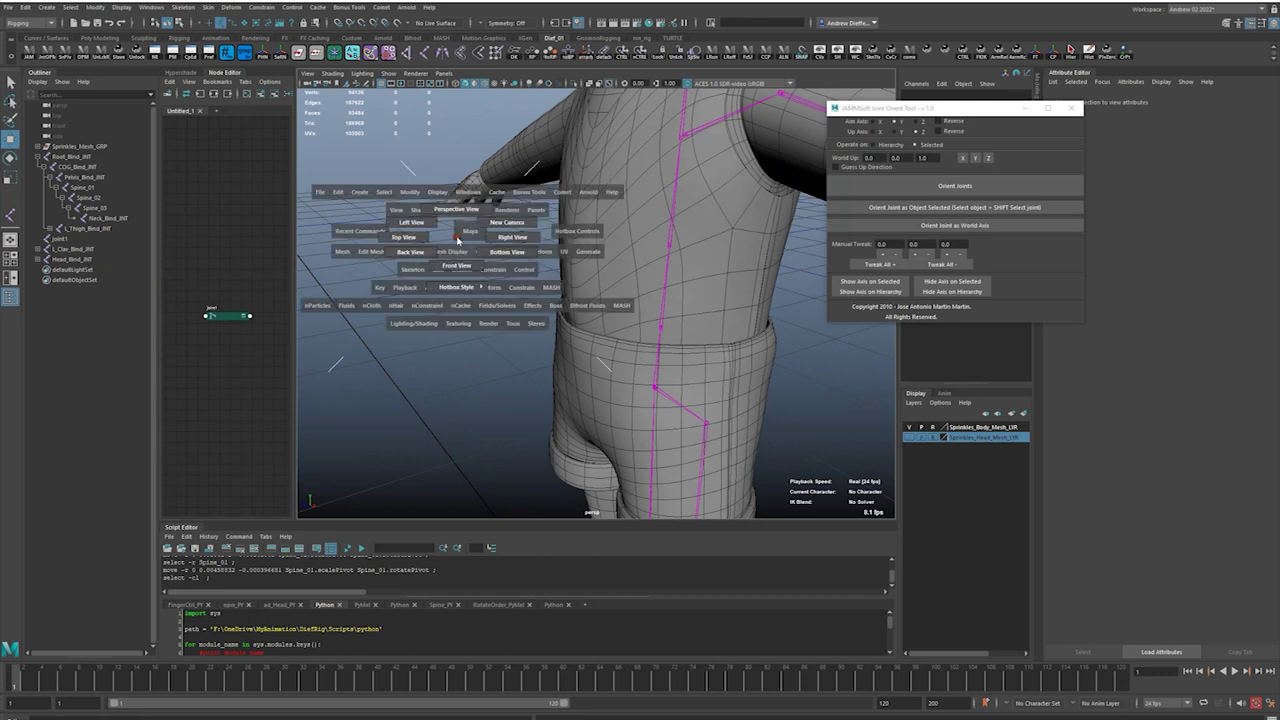
{"action": "left_click", "coordinate": [408, 271]}
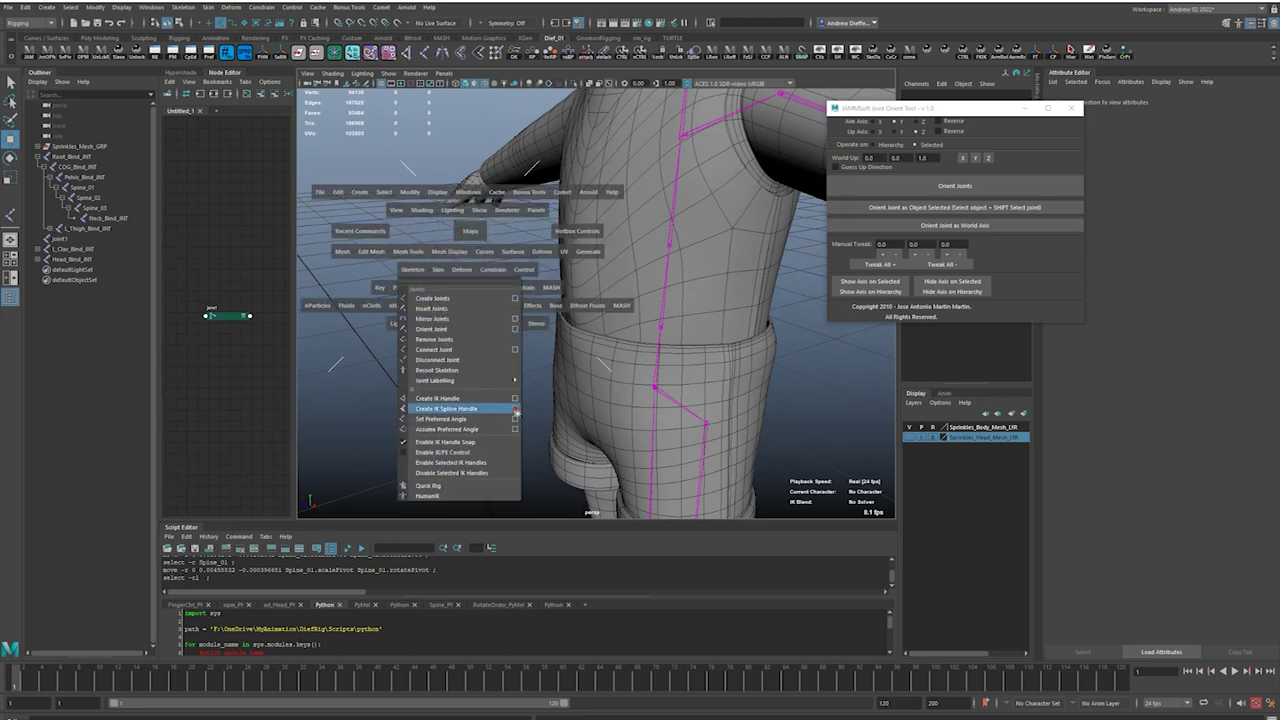
{"action": "left_click", "coordinate": [516, 410]}
{"action": "left_click_drag", "start_coordinate": [504, 144], "coordinate": [831, 261]}
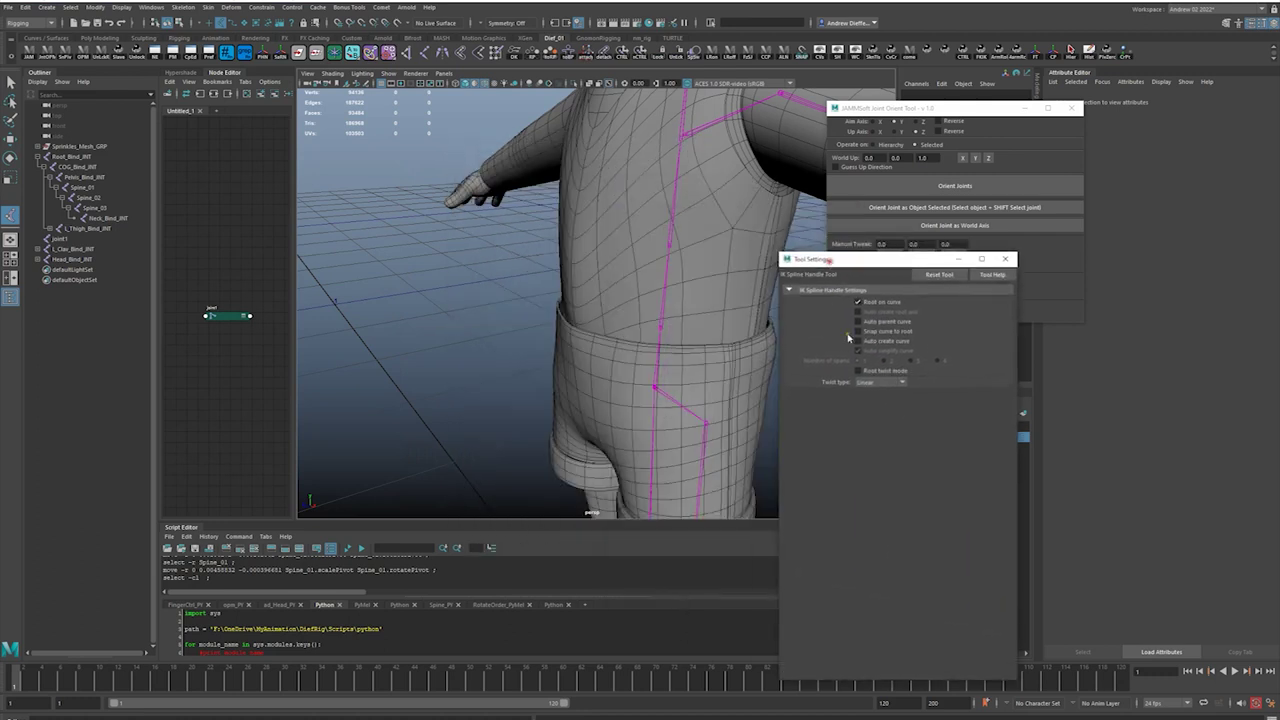
{"action": "left_click", "coordinate": [880, 341]}
{"action": "left_click", "coordinate": [78, 178]}
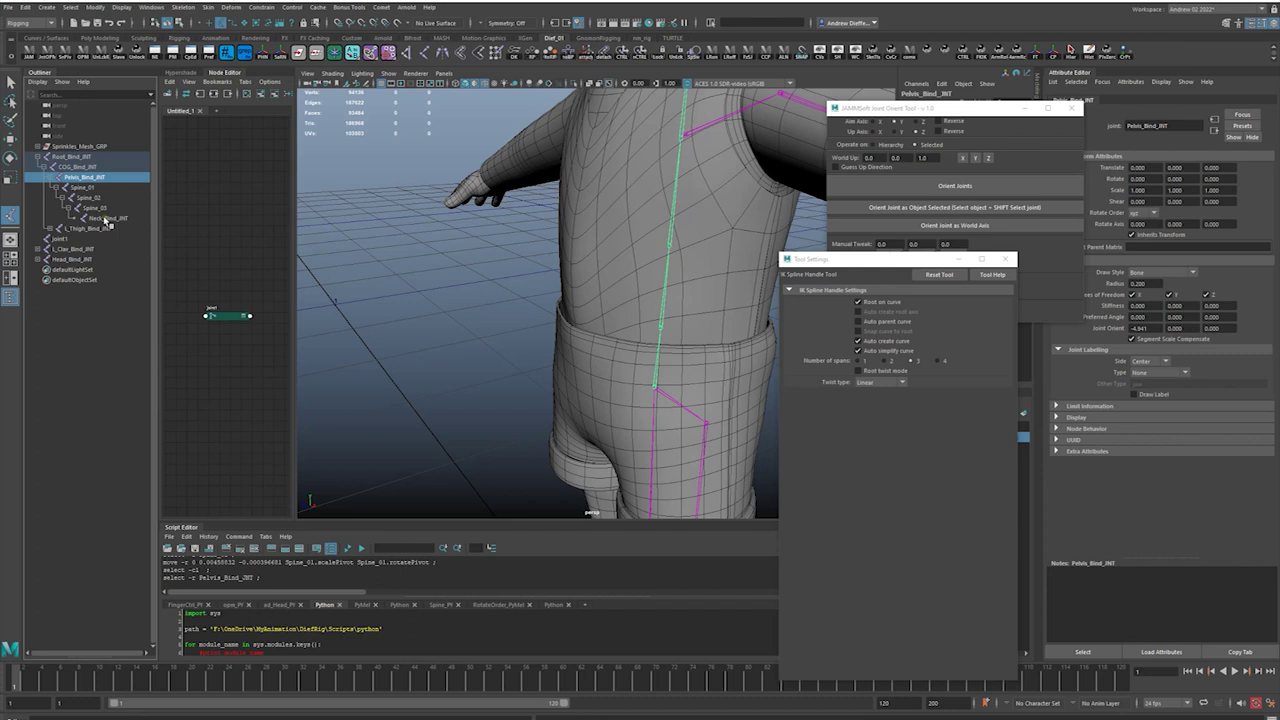
{"action": "left_click", "coordinate": [95, 210], "text": "ctrl"}
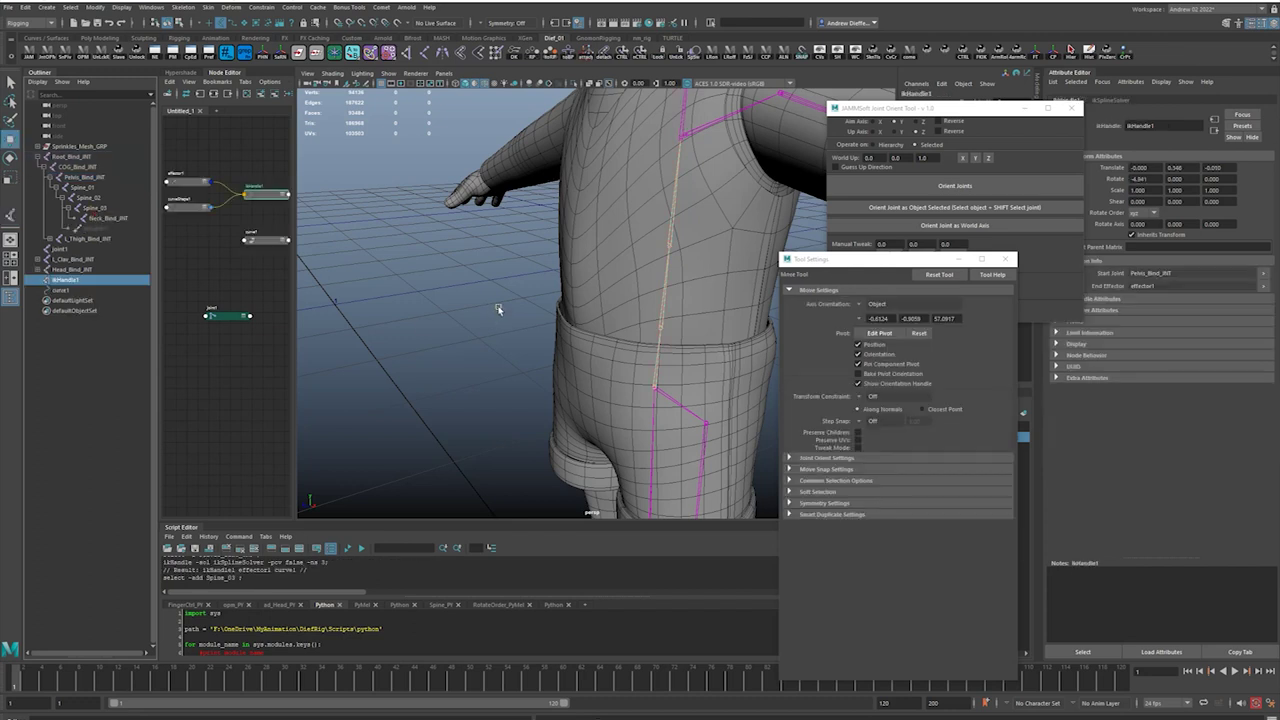
Delete ikHandle1 while keeping its curve, and isolate curve1 in the perspective view.
{"action": "left_click", "coordinate": [61, 281]}
{"action": "key", "text": "Delete"}
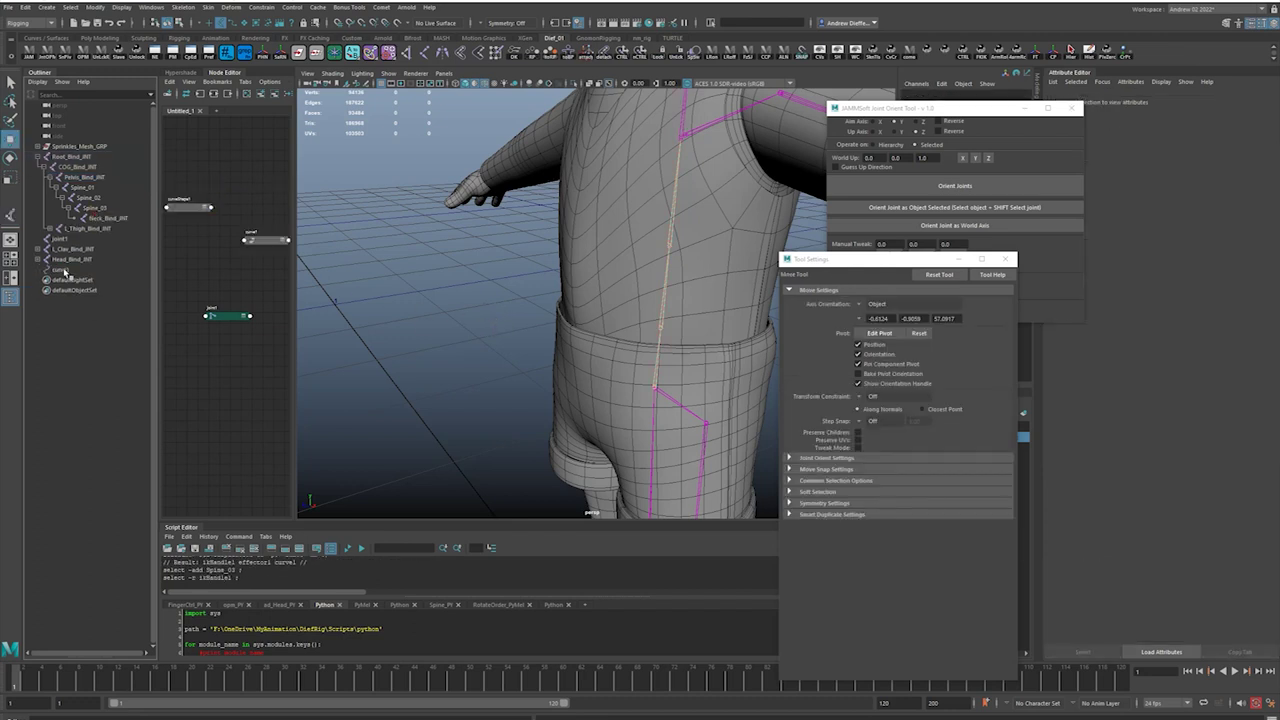
{"action": "left_click", "coordinate": [63, 271]}
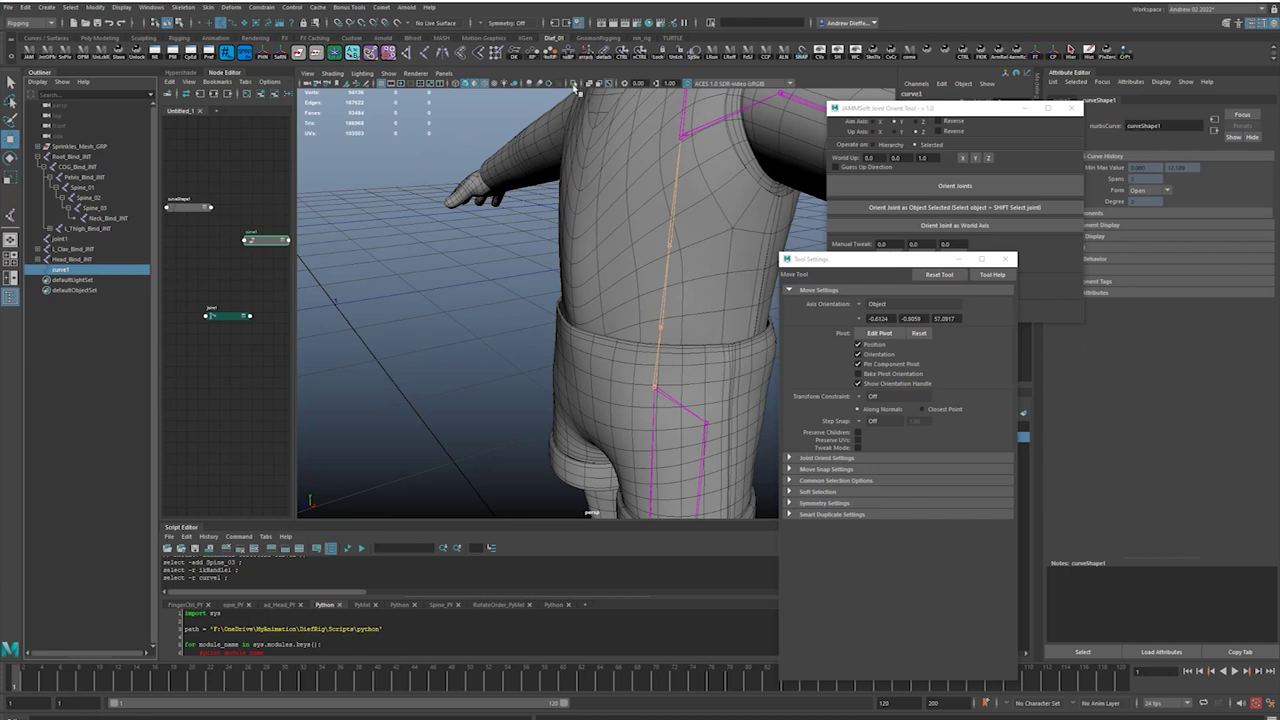
{"action": "left_click", "coordinate": [576, 84]}
{"action": "left_click_drag", "start_coordinate": [567, 302], "coordinate": [572, 296], "text": "alt"}
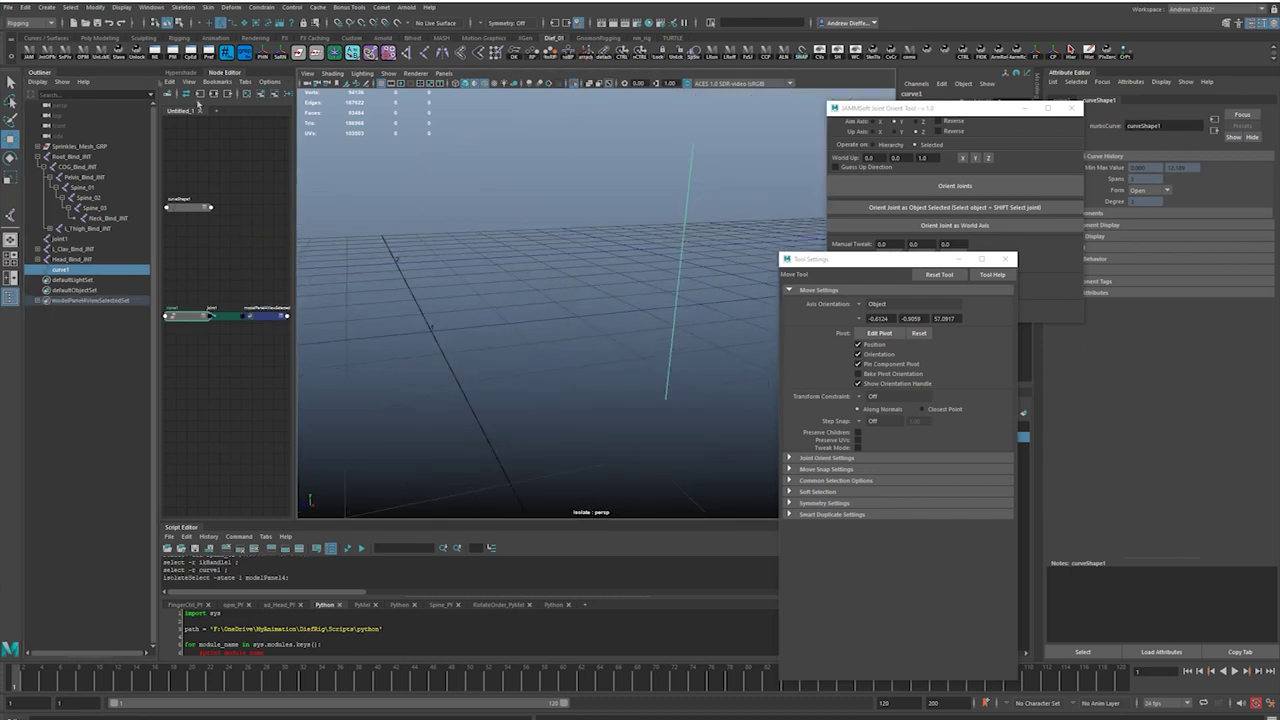
Display the control vertices of curve1 in the perspective view.
{"action": "left_click", "coordinate": [121, 7]}
{"action": "mouse_move", "coordinate": [295, 162]}
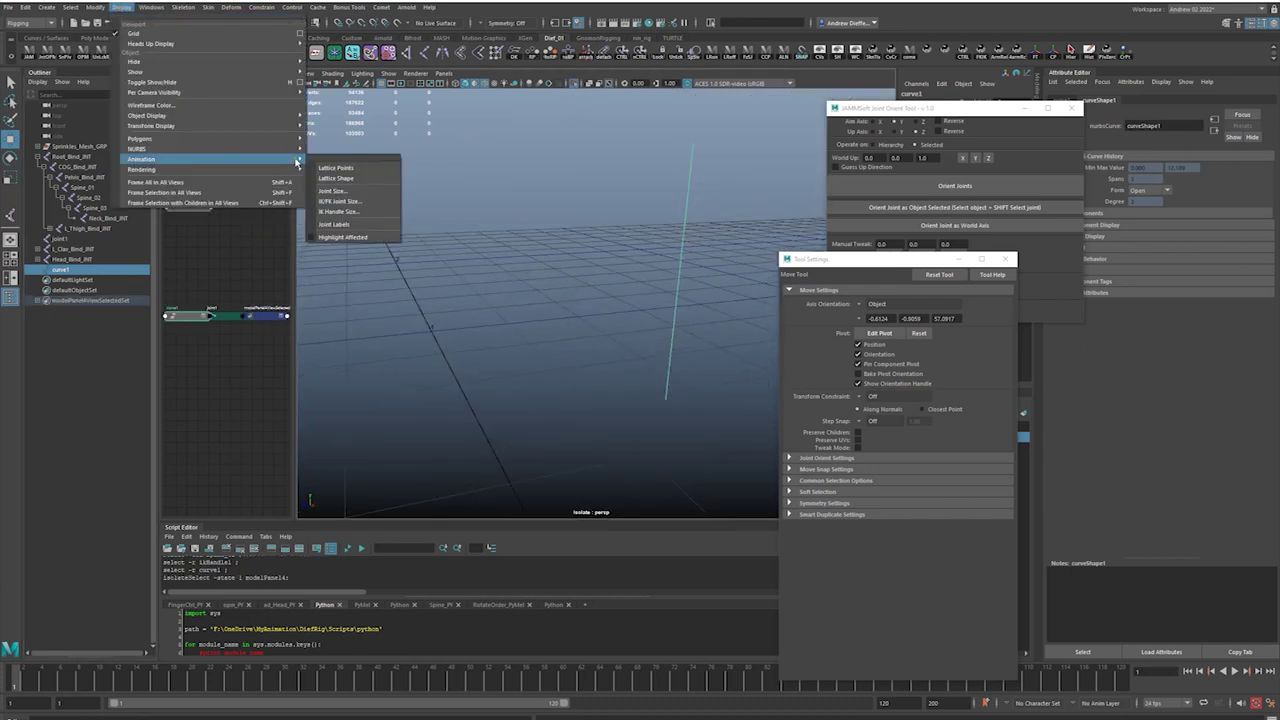
{"action": "left_click", "coordinate": [332, 158]}
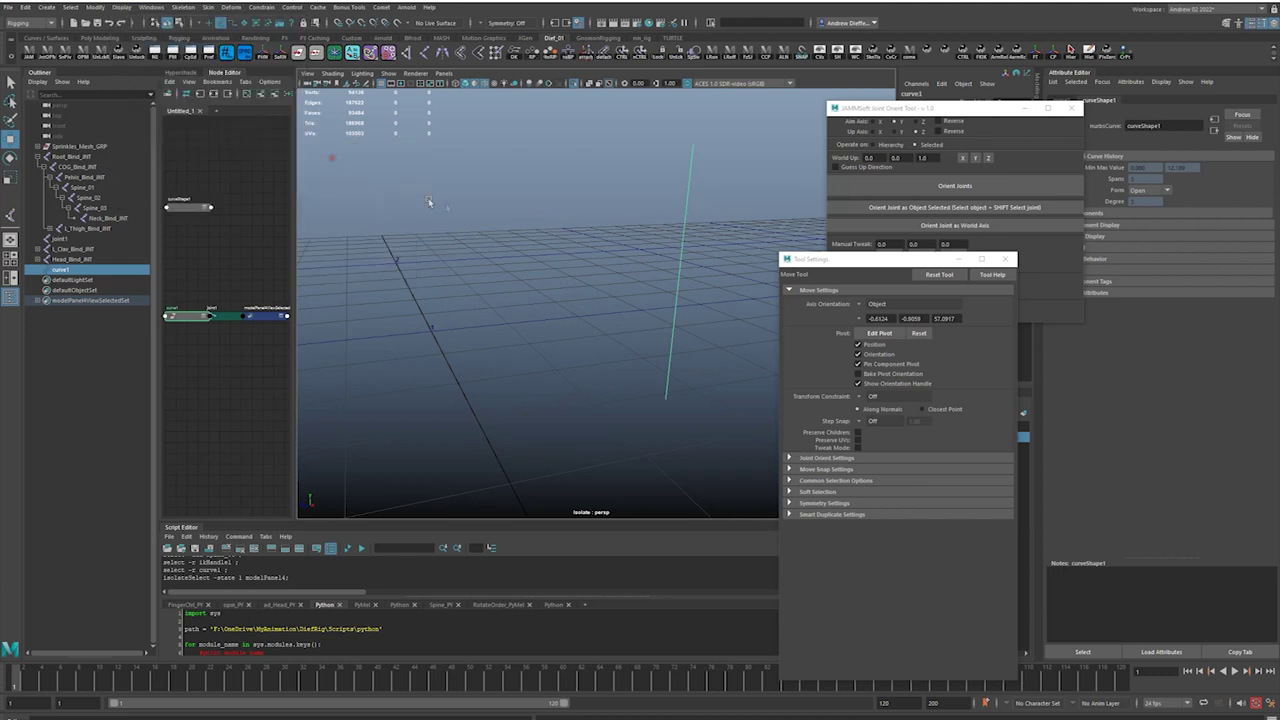
{"action": "left_click", "coordinate": [674, 272]}
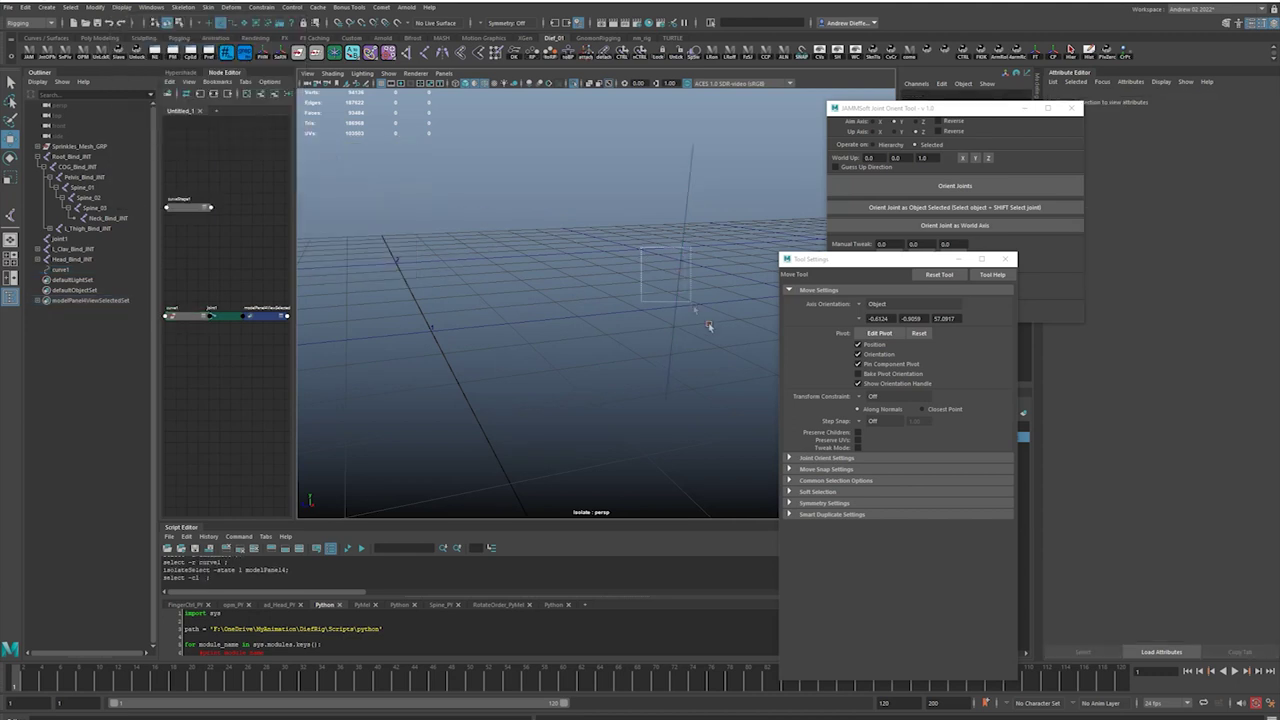
{"action": "left_click_drag", "start_coordinate": [634, 196], "coordinate": [722, 322]}
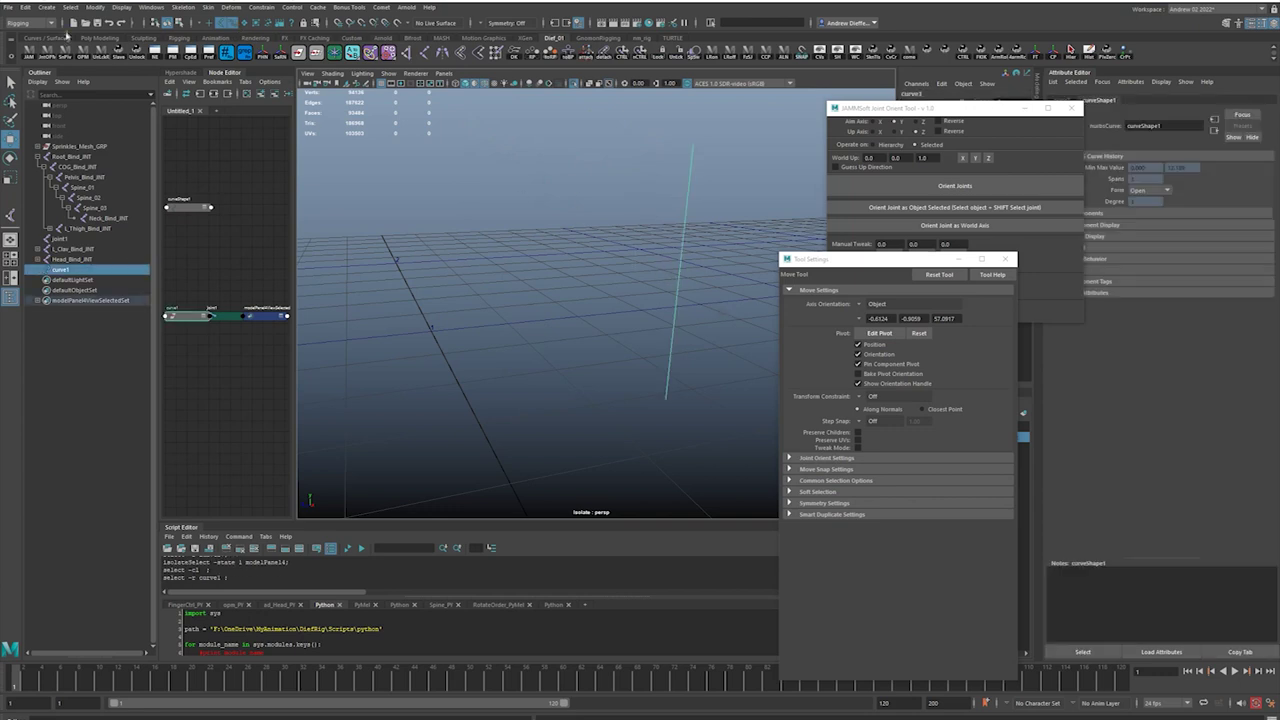
{"action": "left_click", "coordinate": [121, 7]}
{"action": "mouse_move", "coordinate": [250, 148]}
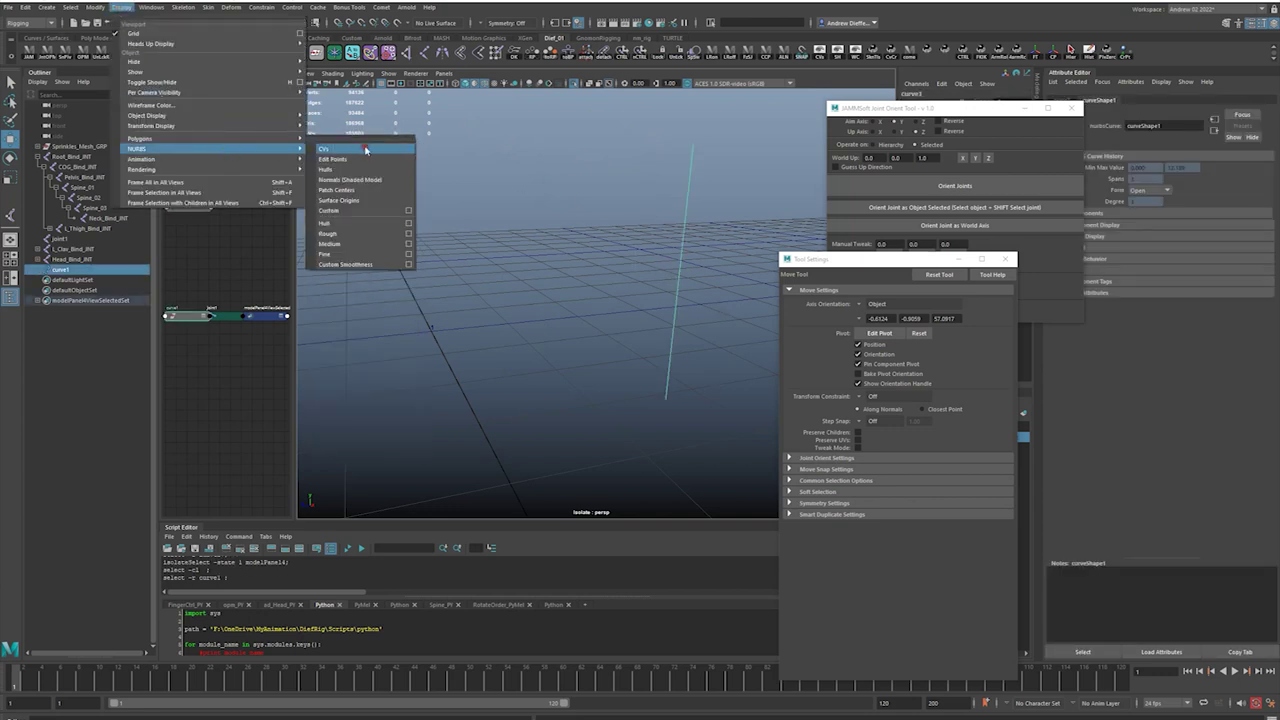
{"action": "left_click", "coordinate": [365, 144]}
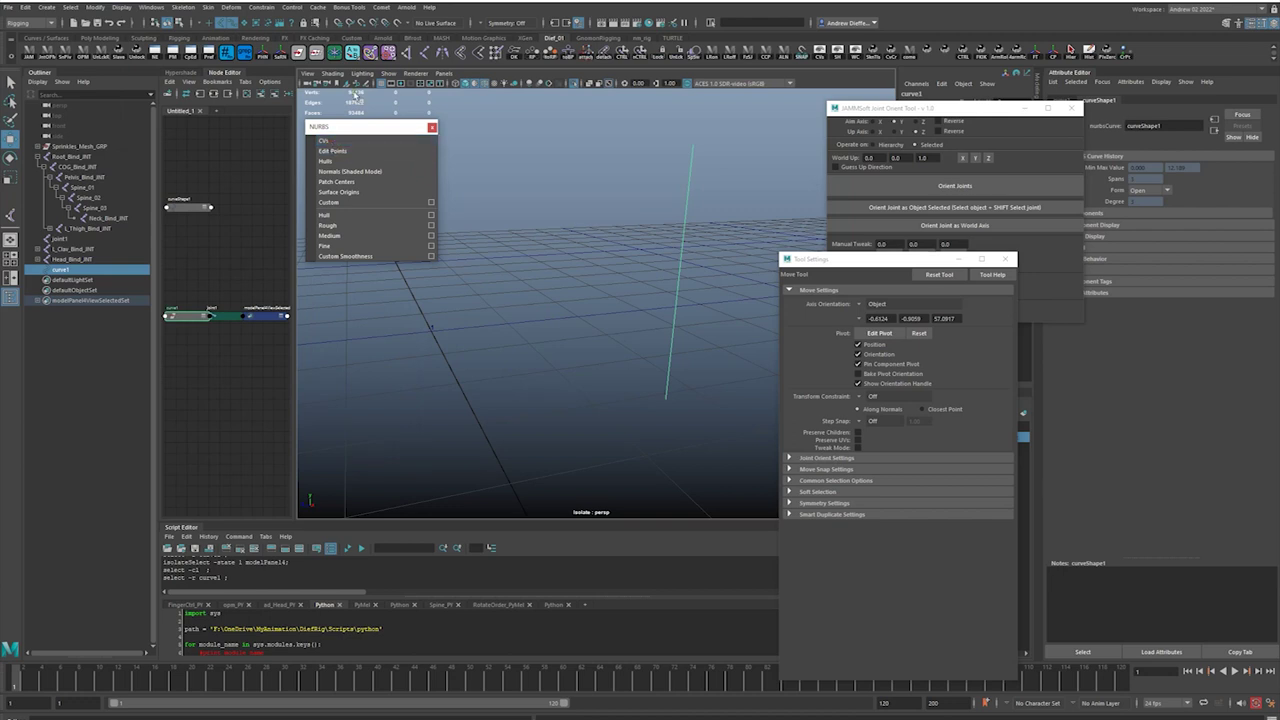
{"action": "left_click", "coordinate": [387, 74]}
{"action": "left_click", "coordinate": [395, 105]}
{"action": "left_click_drag", "start_coordinate": [600, 248], "coordinate": [602, 251], "text": "alt"}
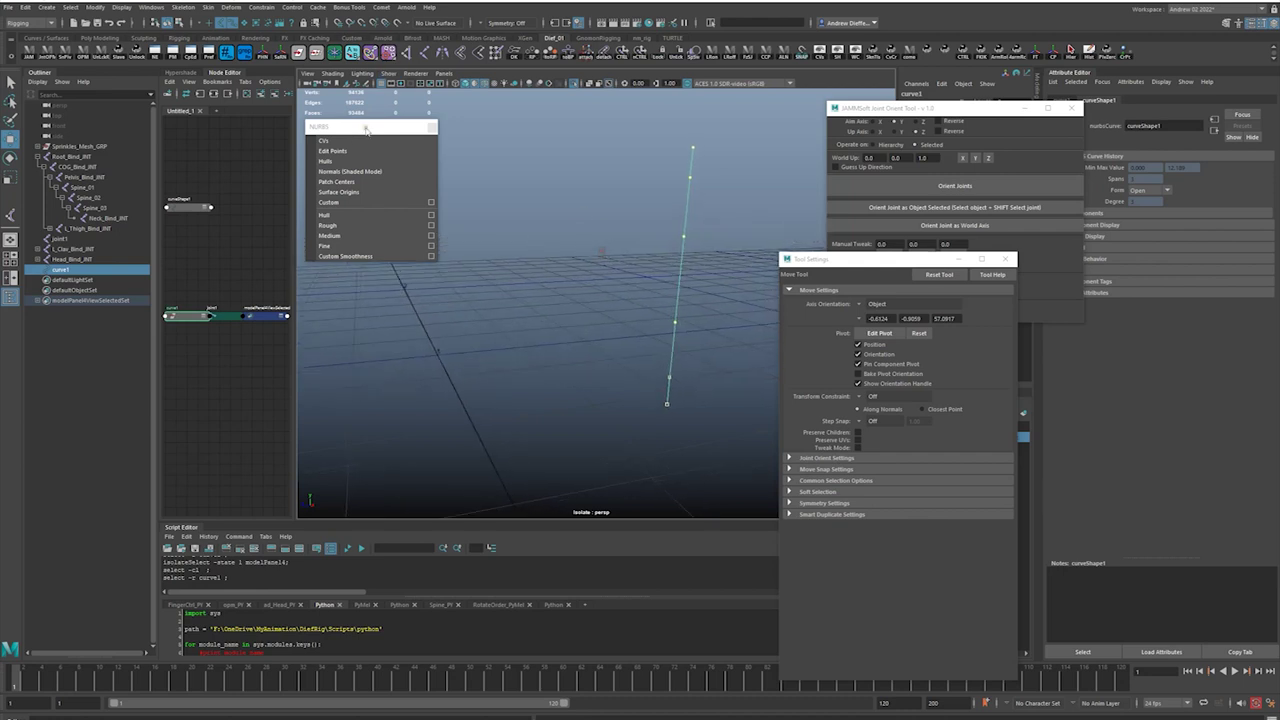
Rebuild curve1 with 3 spans and 1 Linear degree, using the Uniform rebuild type.
{"action": "left_click", "coordinate": [680, 278]}
{"action": "left_click", "coordinate": [48, 26]}
{"action": "left_click", "coordinate": [38, 34]}
{"action": "left_click", "coordinate": [317, 8]}
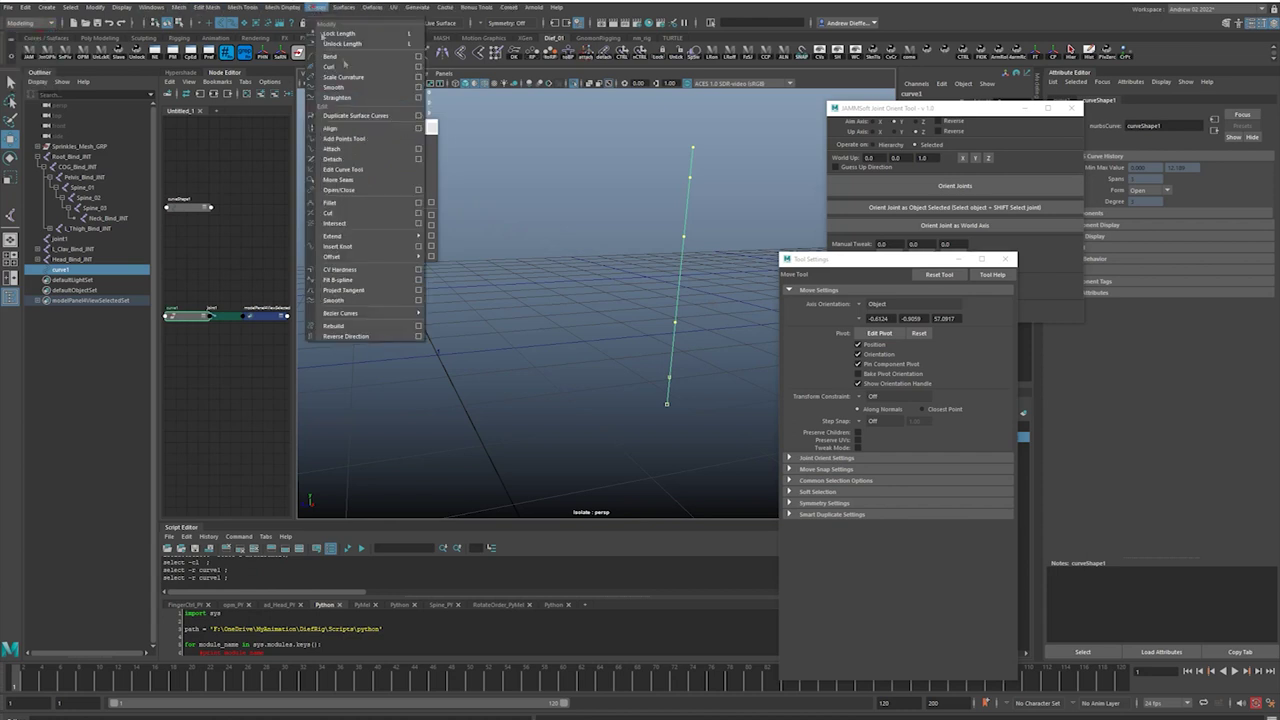
{"action": "left_click", "coordinate": [418, 326]}
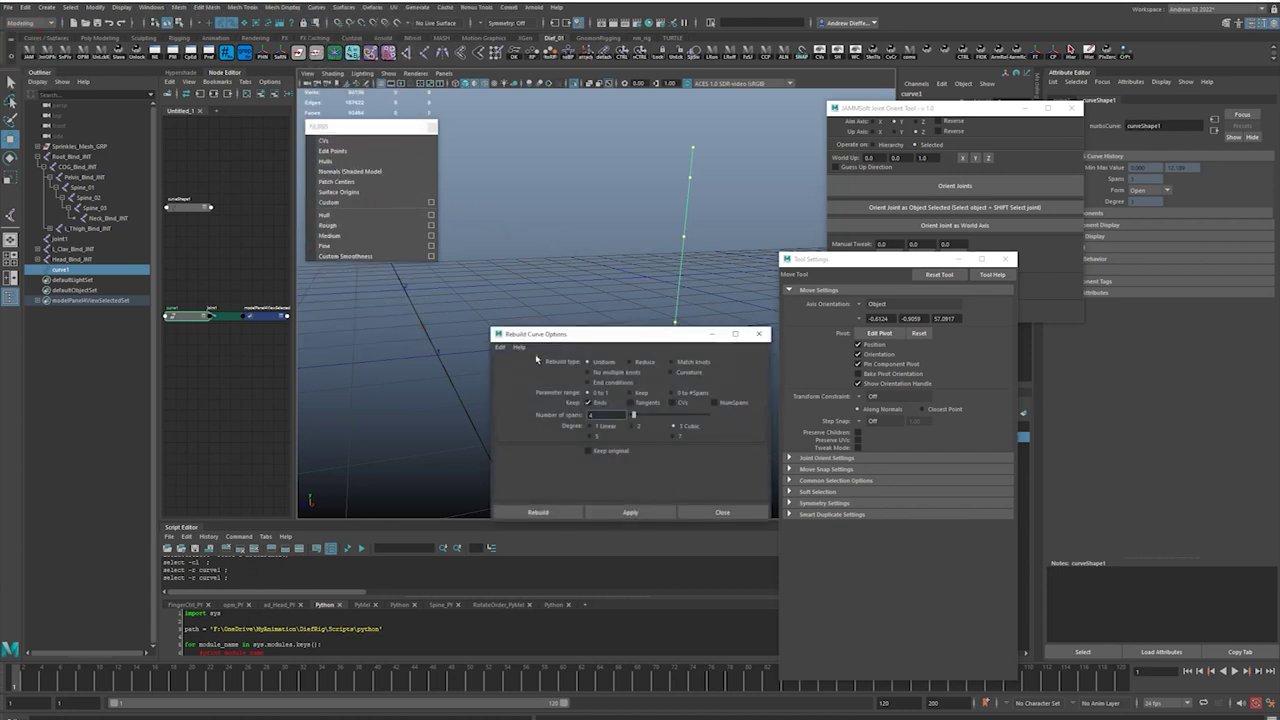
{"action": "left_click_drag", "start_coordinate": [598, 342], "coordinate": [811, 384]}
{"action": "left_click", "coordinate": [862, 561]}
{"action": "left_click", "coordinate": [864, 562]}
{"action": "left_click", "coordinate": [848, 474]}
{"action": "left_click", "coordinate": [864, 562]}
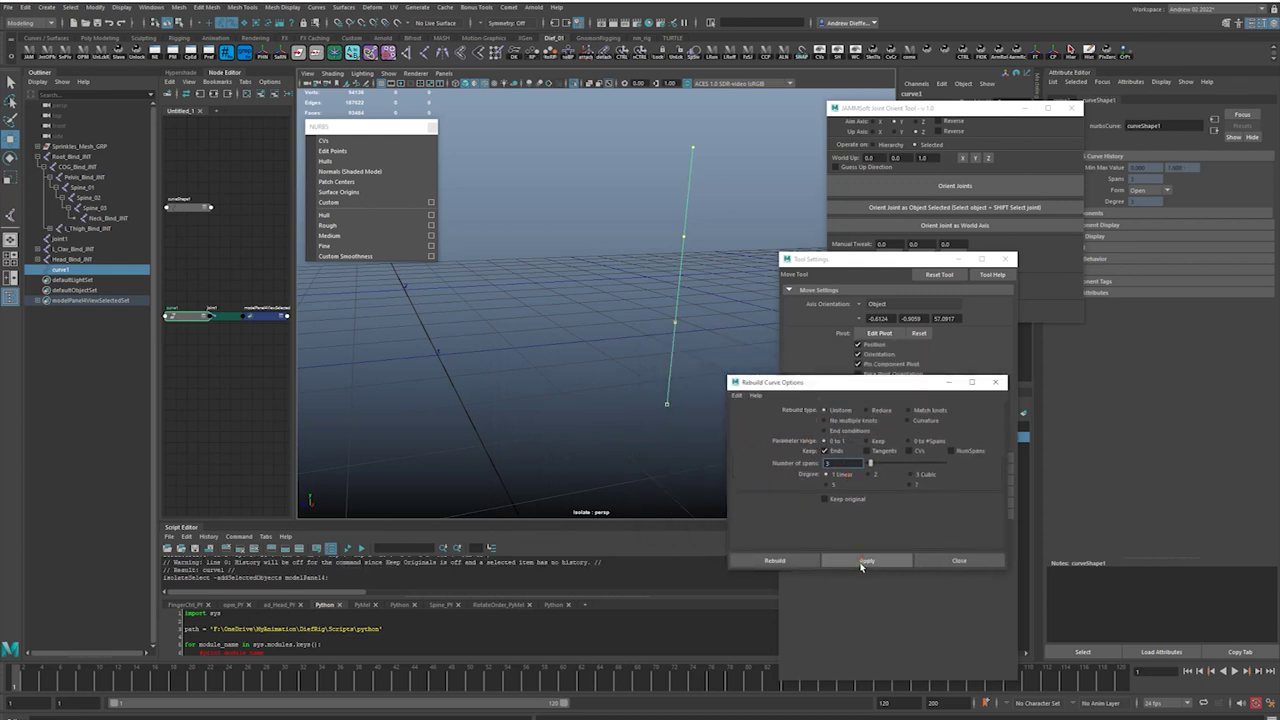
{"action": "left_click", "coordinate": [862, 561]}
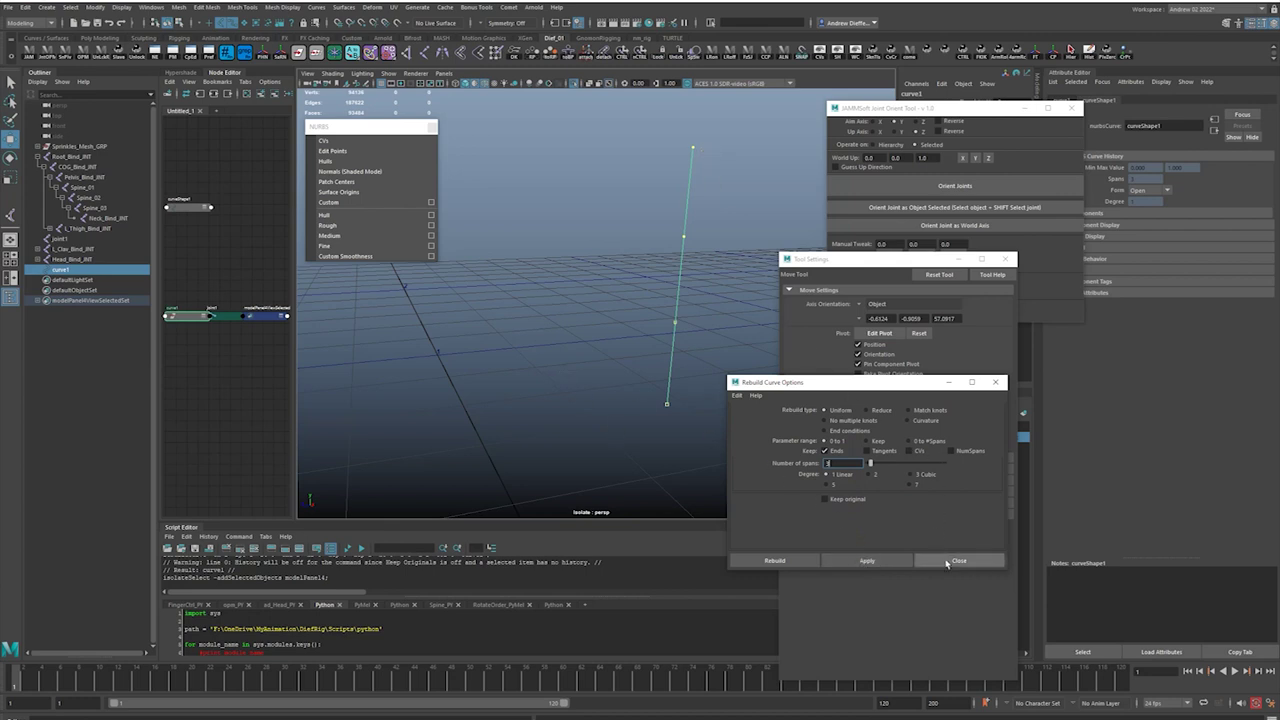
End the curve isolation, hide the mesh, and snap Spine_01 and Spine_02 to the inner control vertices of curve1.
{"action": "left_click", "coordinate": [580, 85]}
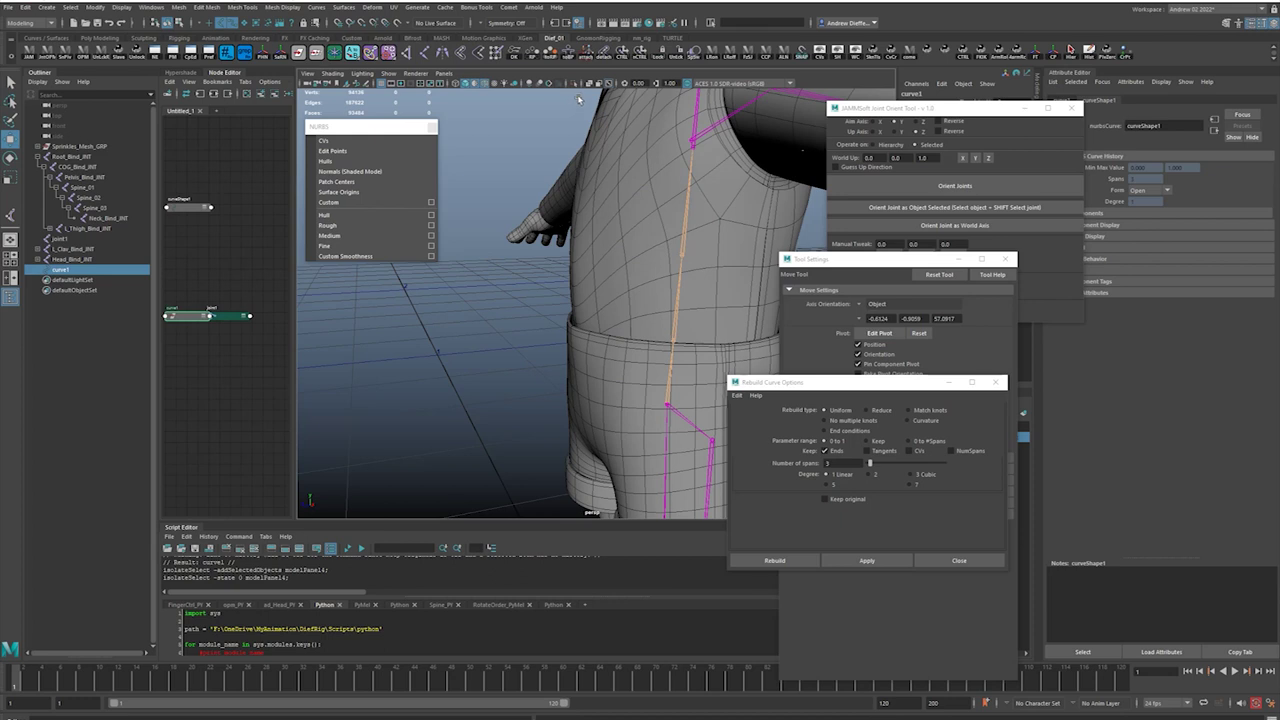
{"action": "key", "text": "ctrl+1"}
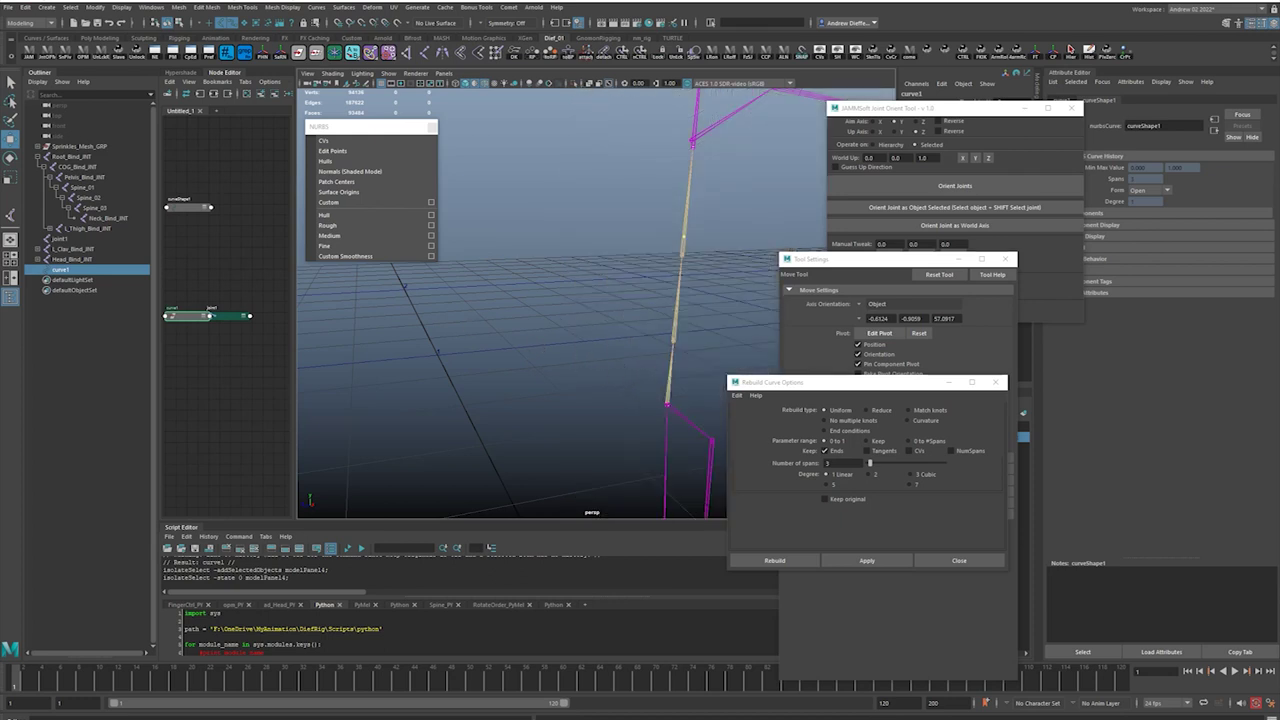
{"action": "left_click", "coordinate": [80, 187]}
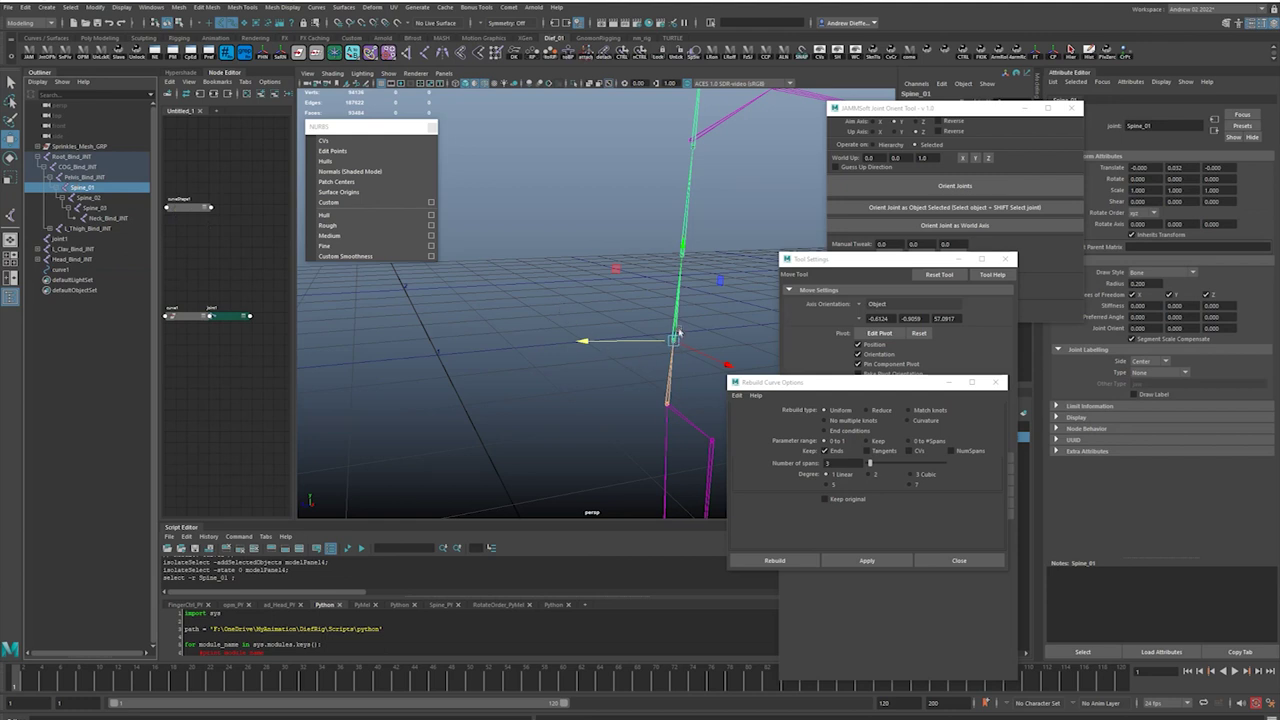
{"action": "left_click_drag", "start_coordinate": [674, 343], "coordinate": [680, 328]}
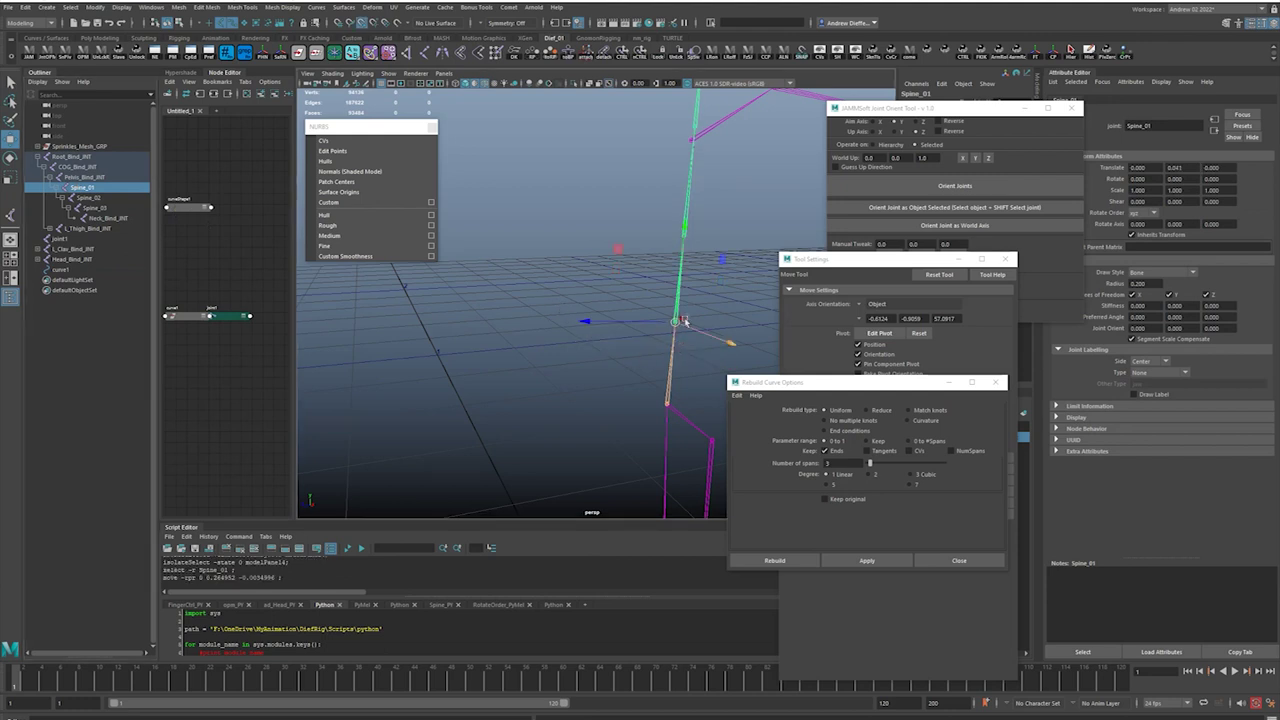
{"action": "left_click", "coordinate": [92, 198]}
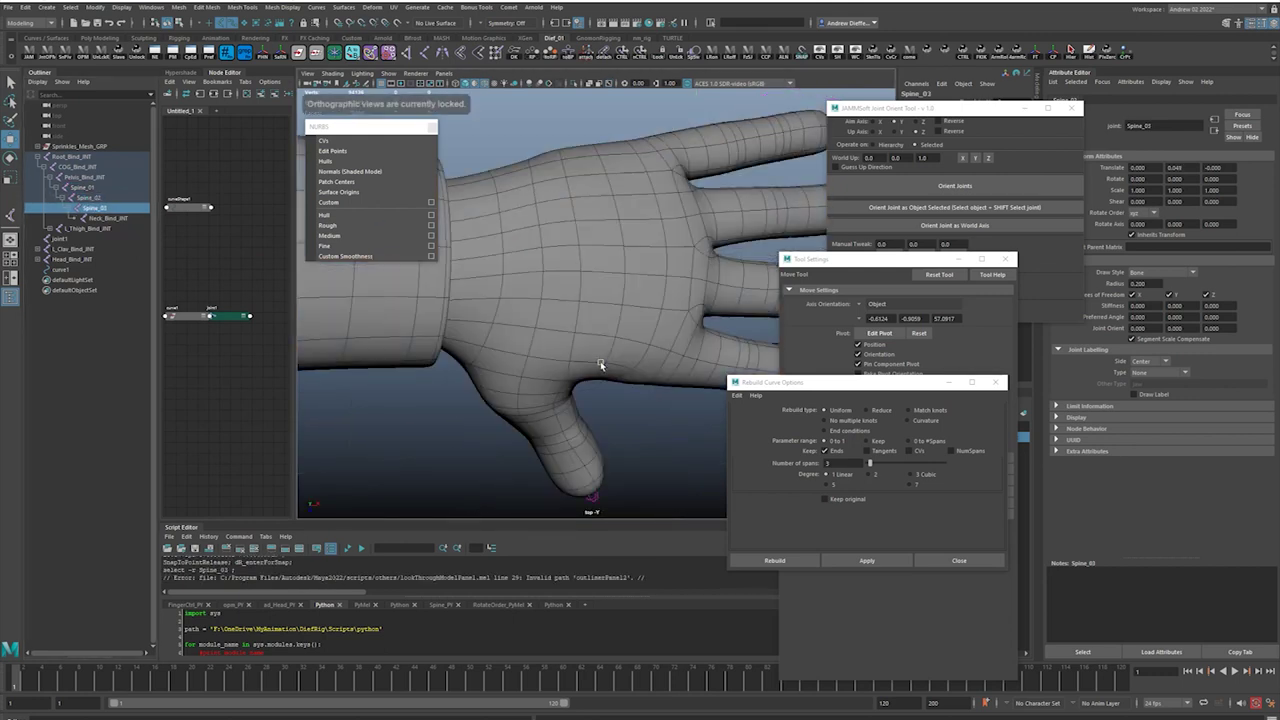
Return to the perspective view and turn on X-ray display for the joints.
{"action": "left_click", "coordinate": [603, 367]}
{"action": "key", "text": "space"}
{"action": "left_click_drag", "start_coordinate": [610, 371], "coordinate": [609, 343]}
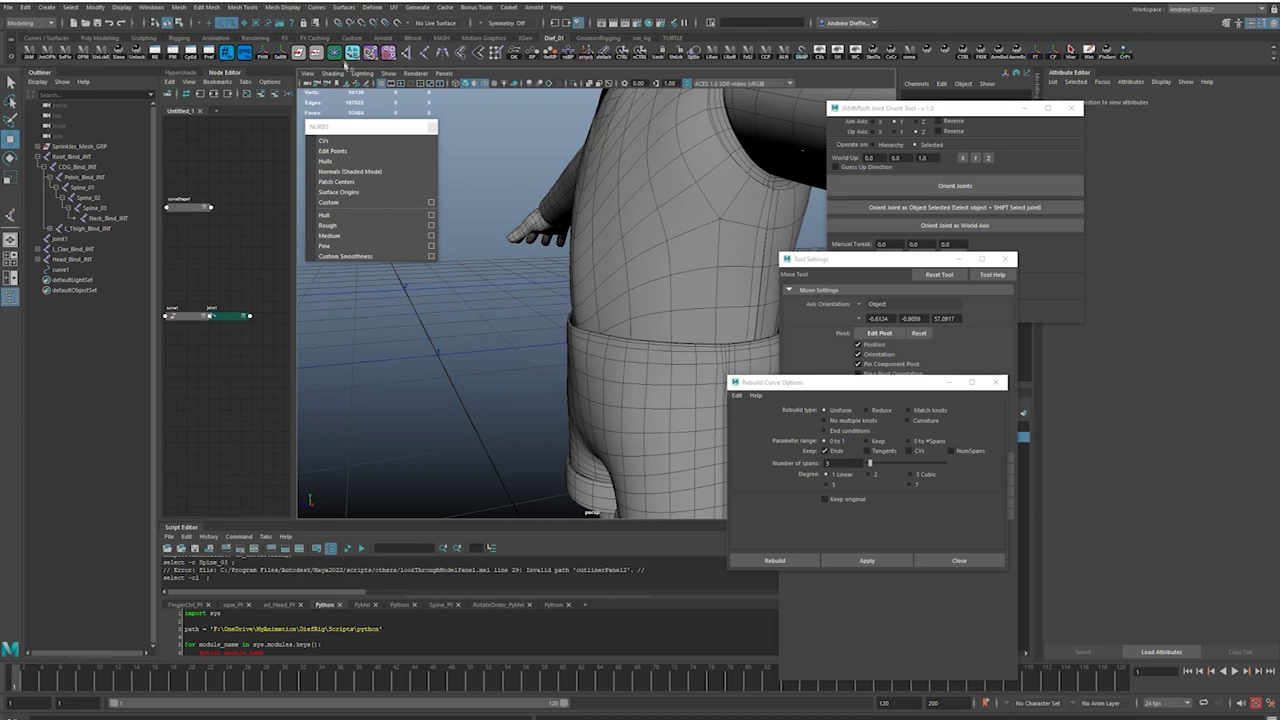
{"action": "left_click", "coordinate": [389, 75]}
{"action": "left_click", "coordinate": [389, 76]}
{"action": "left_click", "coordinate": [608, 84]}
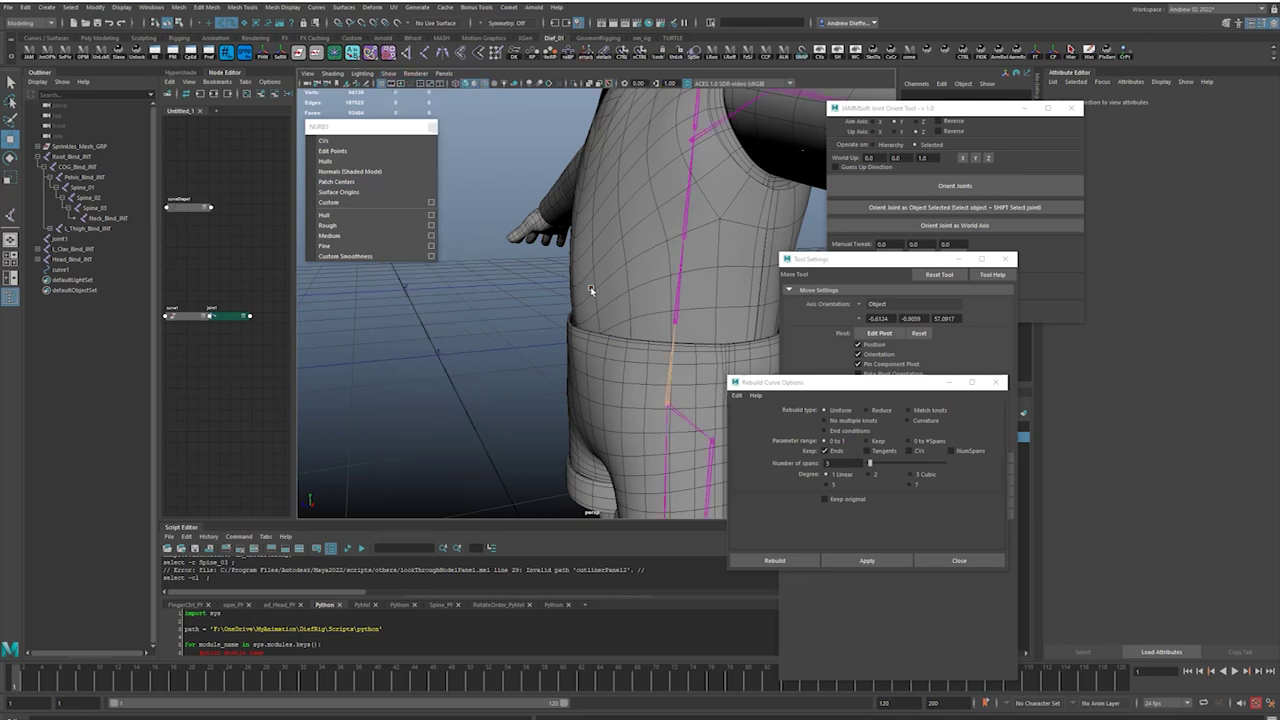
{"action": "left_click_drag", "start_coordinate": [591, 290], "coordinate": [620, 296], "text": "alt"}
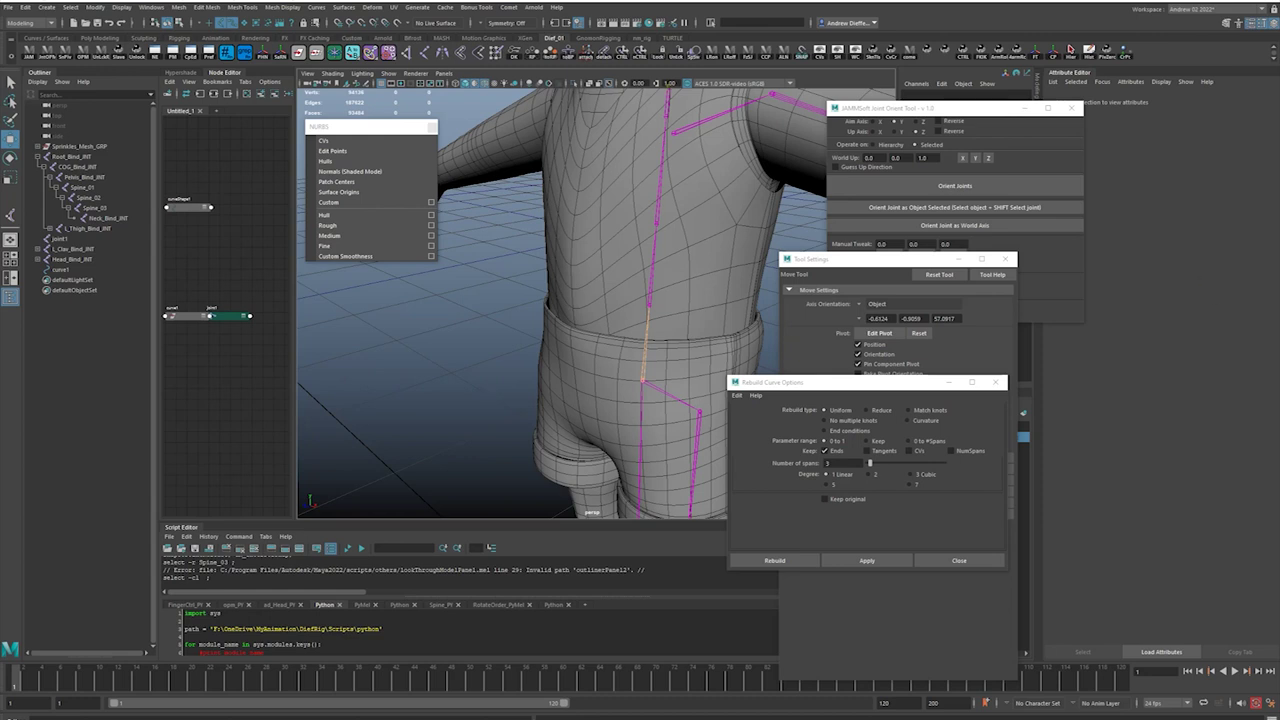
Hide the mesh and snap Spine_03 to the upper end point of curve1.
{"action": "right_click_drag", "start_coordinate": [586, 378], "coordinate": [557, 337], "text": "alt"}
{"action": "left_click_drag", "start_coordinate": [557, 337], "coordinate": [509, 277], "text": "alt"}
{"action": "right_click_drag", "start_coordinate": [509, 277], "coordinate": [588, 292], "text": "alt"}
{"action": "left_click_drag", "start_coordinate": [589, 292], "coordinate": [643, 298], "text": "alt"}
{"action": "left_click", "coordinate": [719, 292]}
{"action": "mouse_move", "coordinate": [718, 311]}
{"action": "left_mouse_down"}
{"action": "mouse_move", "coordinate": [729, 277]}
{"action": "mouse_move", "coordinate": [720, 313]}
{"action": "mouse_move", "coordinate": [743, 308]}
{"action": "mouse_move", "coordinate": [718, 310]}
{"action": "left_mouse_up"}
{"action": "key", "text": "alt+2"}
{"action": "key", "text": "v"}
{"action": "left_click", "coordinate": [726, 182]}
{"action": "left_click", "coordinate": [725, 192]}
{"action": "key", "text": "v"}
{"action": "left_click_drag", "start_coordinate": [723, 236], "coordinate": [489, 306]}
{"action": "key", "text": "f"}
{"action": "left_click_drag", "start_coordinate": [571, 331], "coordinate": [663, 346], "text": "alt"}
{"action": "right_click_drag", "start_coordinate": [663, 346], "coordinate": [551, 357], "text": "alt"}
{"action": "left_click_drag", "start_coordinate": [551, 357], "coordinate": [590, 354], "text": "alt"}
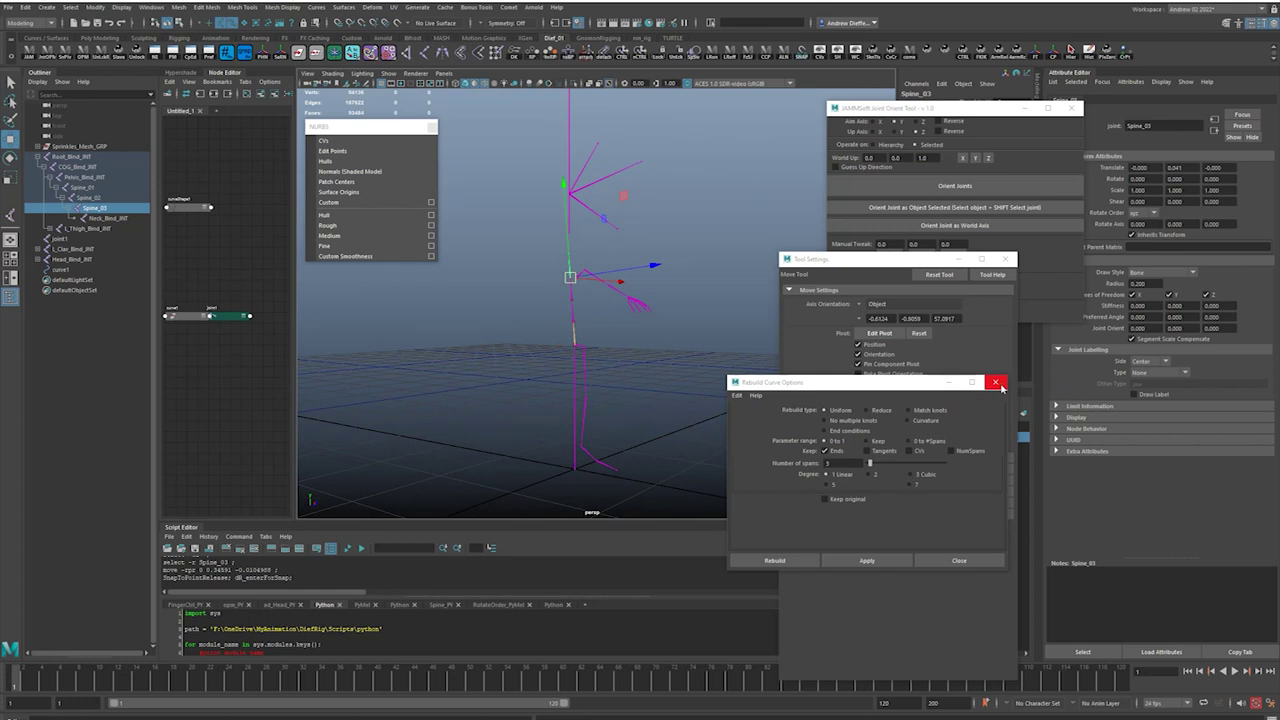
Close the Rebuild Curve Options and Tool Settings windows, and move the Joint Orient Tool window away from the spine.
{"action": "left_click", "coordinate": [996, 382]}
{"action": "left_click", "coordinate": [1006, 259]}
{"action": "left_click_drag", "start_coordinate": [985, 113], "coordinate": [1045, 122]}
{"action": "left_click_drag", "start_coordinate": [737, 315], "coordinate": [775, 323], "text": "alt"}
{"action": "right_click_drag", "start_coordinate": [645, 320], "coordinate": [711, 331], "text": "alt"}
{"action": "middle_click_drag", "start_coordinate": [711, 331], "coordinate": [746, 388], "text": "alt"}
{"action": "left_click", "coordinate": [746, 391]}
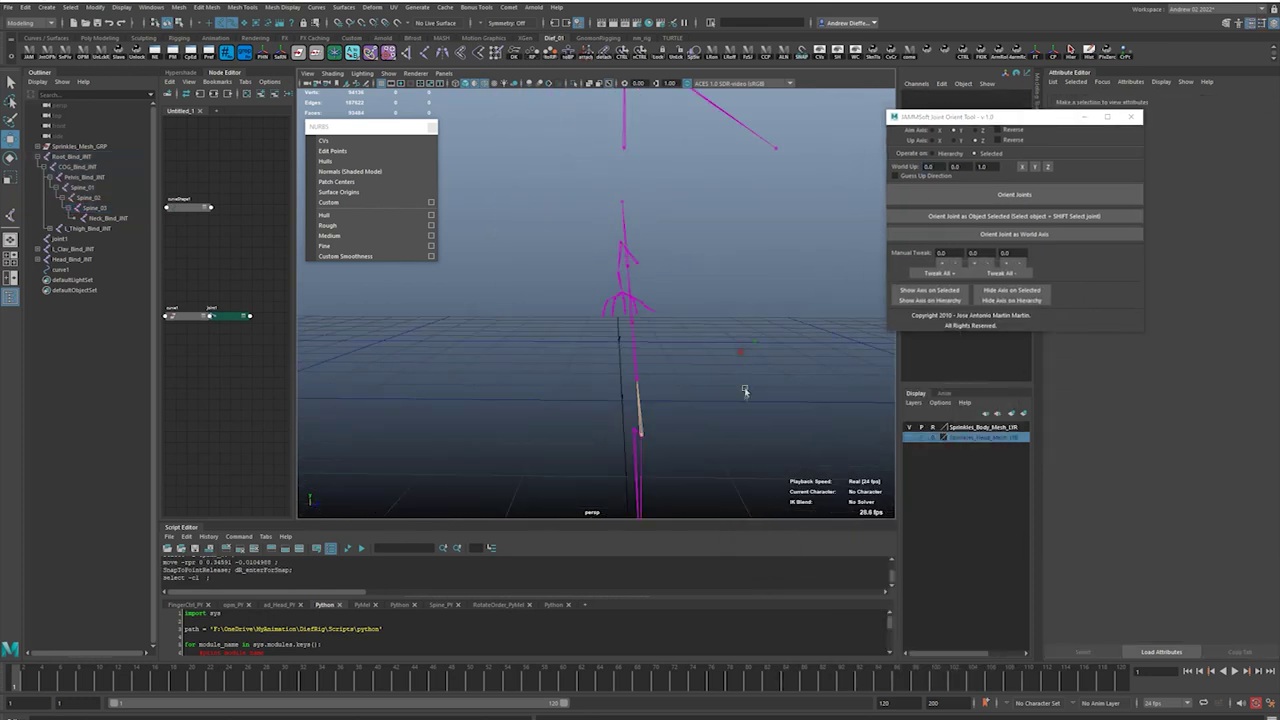
Graph the connections of Pelvis_Bind_JNT in the Node Editor.
{"action": "left_click", "coordinate": [640, 398]}
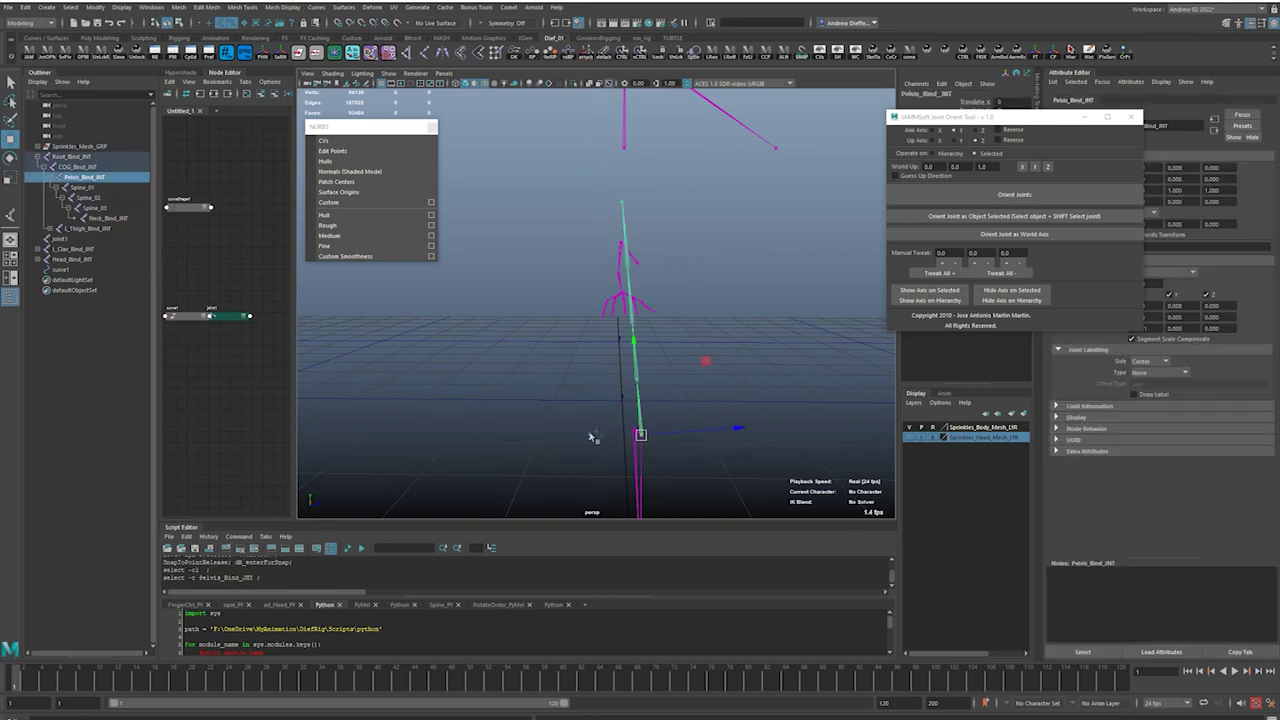
{"action": "left_click", "coordinate": [213, 95]}
{"action": "scroll", "coordinate": [232, 345], "scroll_direction": "up", "scroll_amount": 4}
{"action": "scroll", "coordinate": [232, 345], "scroll_direction": "down", "scroll_amount": 2}
{"action": "left_click_drag", "start_coordinate": [564, 380], "coordinate": [384, 379], "text": "alt"}
{"action": "left_click", "coordinate": [555, 410]}
{"action": "left_click_drag", "start_coordinate": [557, 411], "coordinate": [629, 394], "text": "alt"}
Show the mesh again and, in the front view, raise only the pivot of L_Clav_Bind_JNT to about 0.359 in Y.
{"action": "key", "text": "alt+2"}
{"action": "key", "text": "space"}
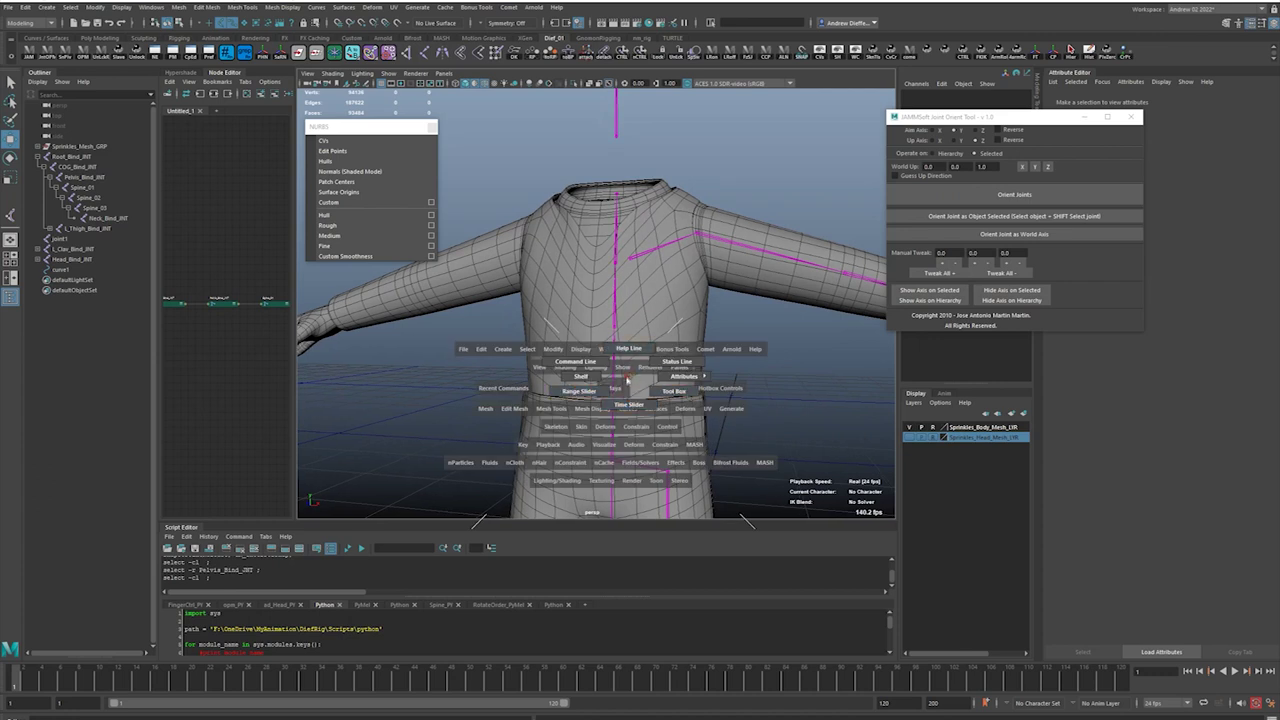
{"action": "left_click_drag", "start_coordinate": [617, 384], "coordinate": [611, 411]}
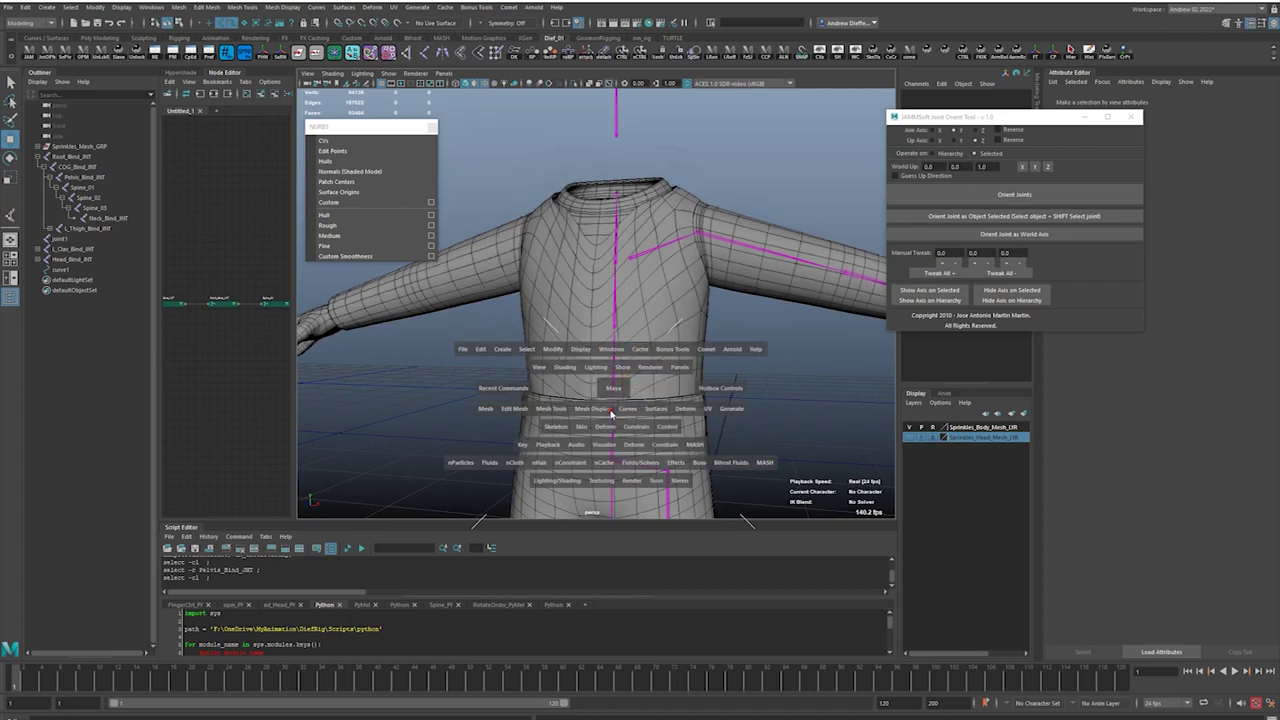
{"action": "left_click", "coordinate": [641, 244]}
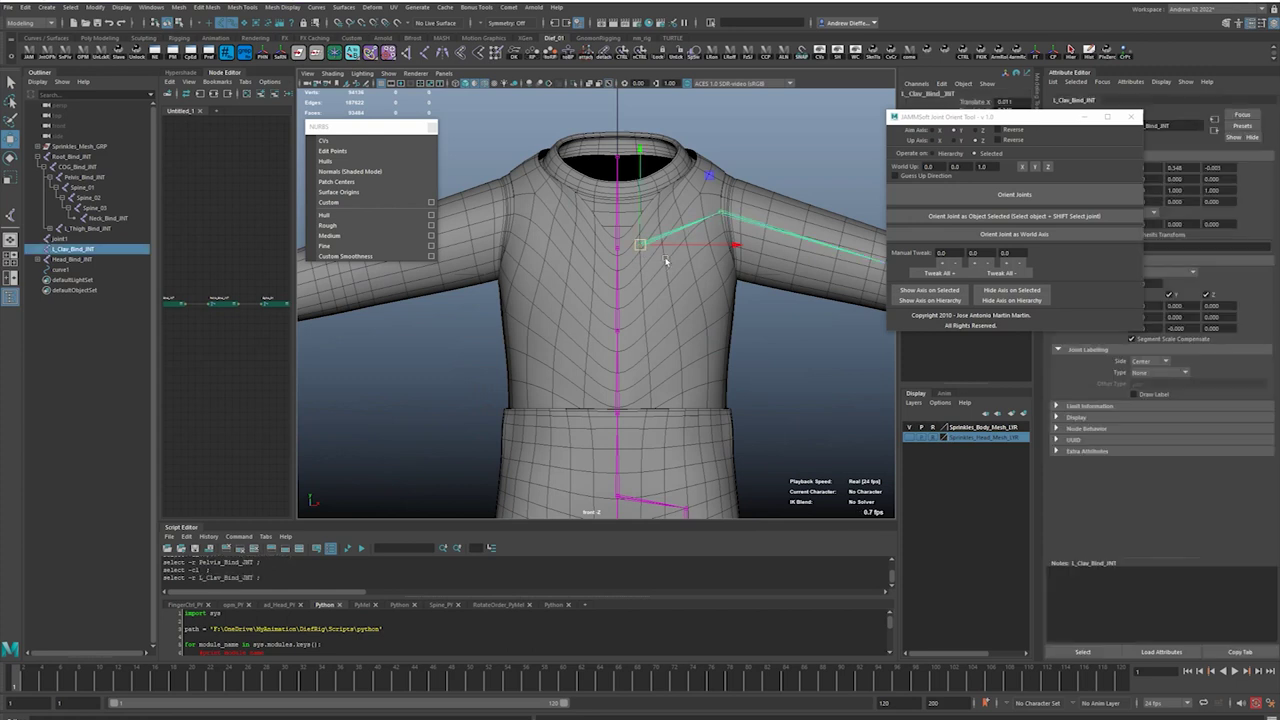
{"action": "key", "text": "e"}
{"action": "middle_click_drag", "start_coordinate": [736, 154], "coordinate": [738, 132]}
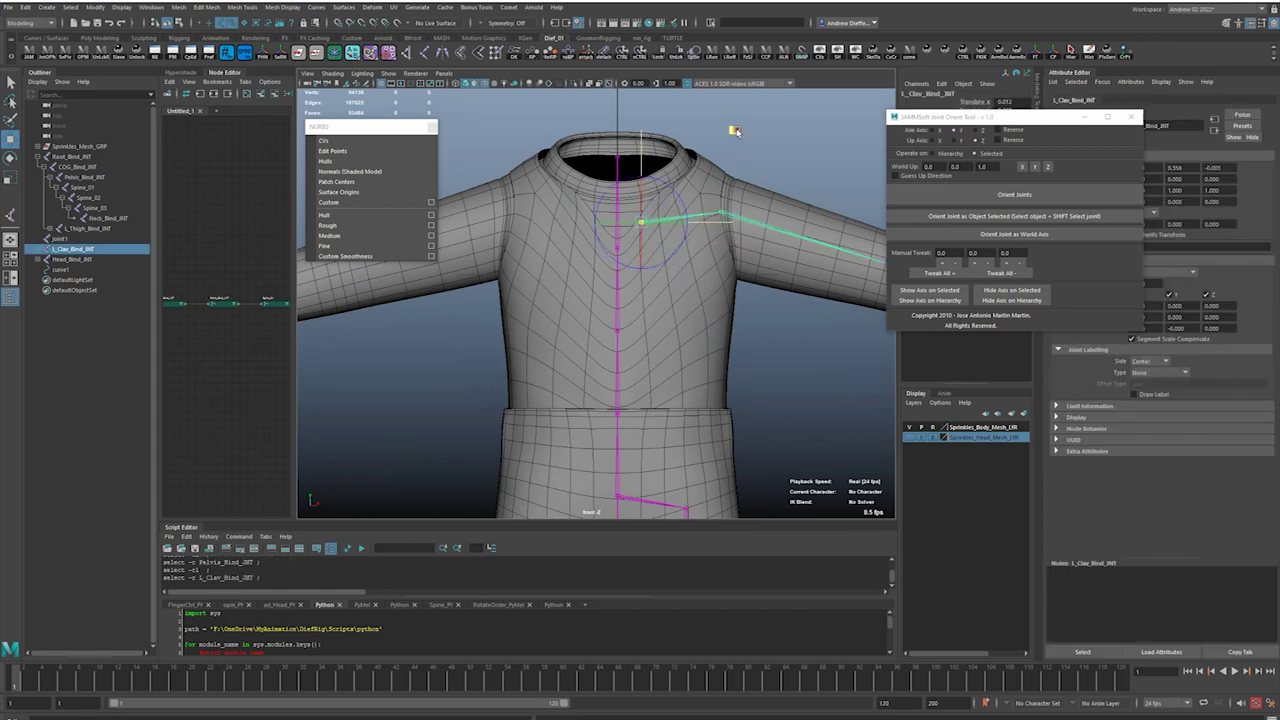
In the side view, shift the L_Clav_Bind_JNT pivot forward to about 0.017 in Z, then return to perspective.
{"action": "key", "text": "space"}
{"action": "left_click_drag", "start_coordinate": [754, 226], "coordinate": [777, 232]}
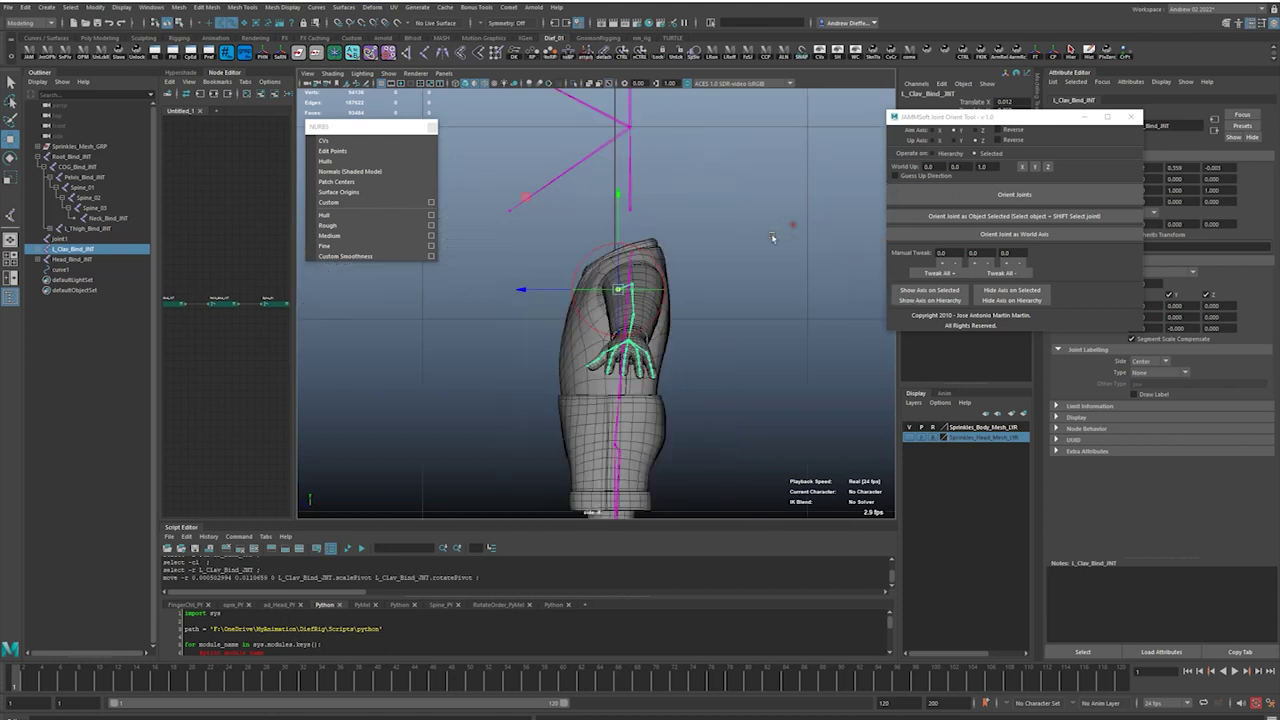
{"action": "left_click_drag", "start_coordinate": [548, 289], "coordinate": [520, 293]}
{"action": "key", "text": "space"}
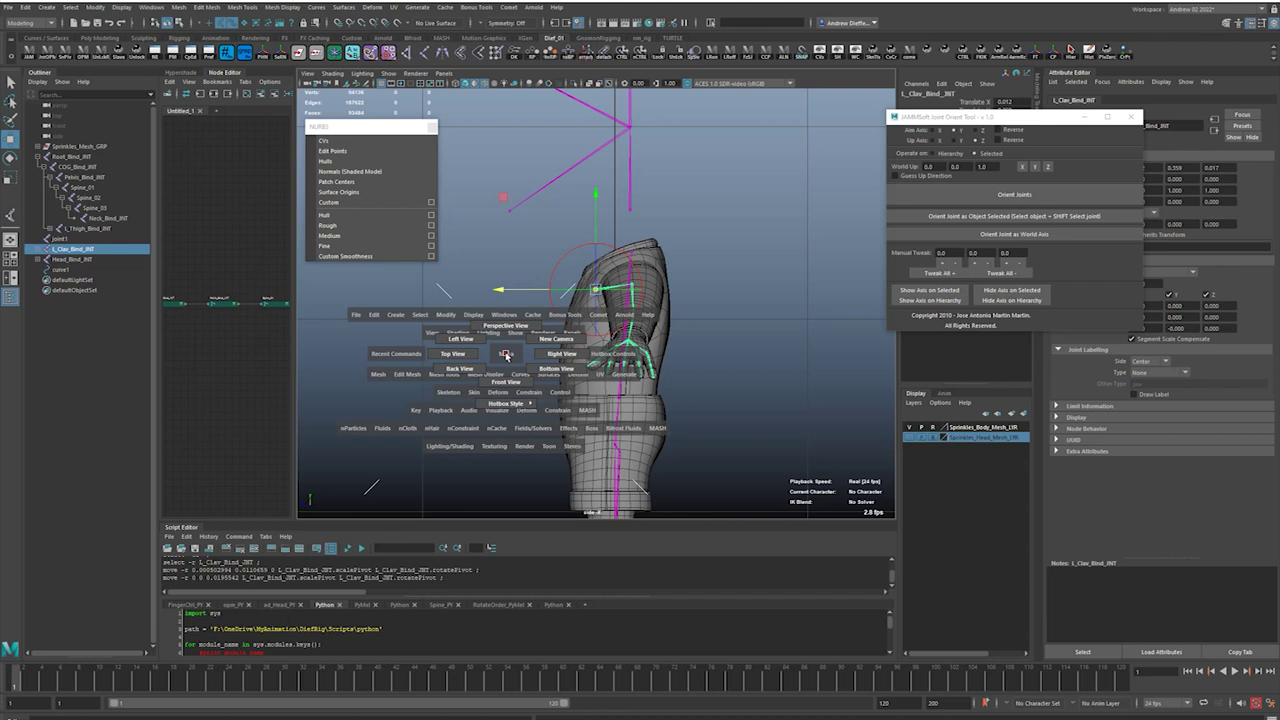
{"action": "mouse_move", "coordinate": [506, 355]}
{"action": "left_mouse_down"}
{"action": "mouse_move", "coordinate": [506, 328]}
{"action": "mouse_move", "coordinate": [519, 341]}
{"action": "left_mouse_up"}
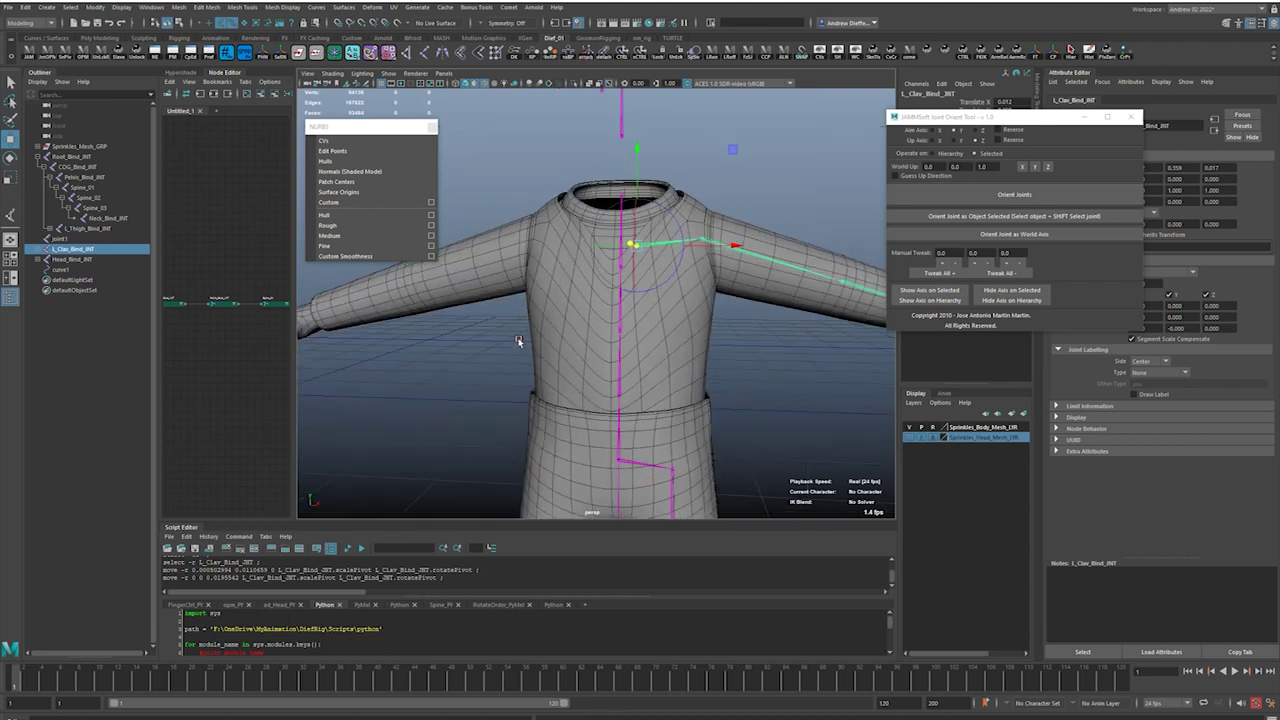
{"action": "left_click_drag", "start_coordinate": [820, 382], "coordinate": [772, 386], "text": "alt"}
{"action": "right_click_drag", "start_coordinate": [772, 357], "coordinate": [682, 360], "text": "alt"}
{"action": "scroll", "coordinate": [675, 362], "scroll_direction": "up", "scroll_amount": 6}
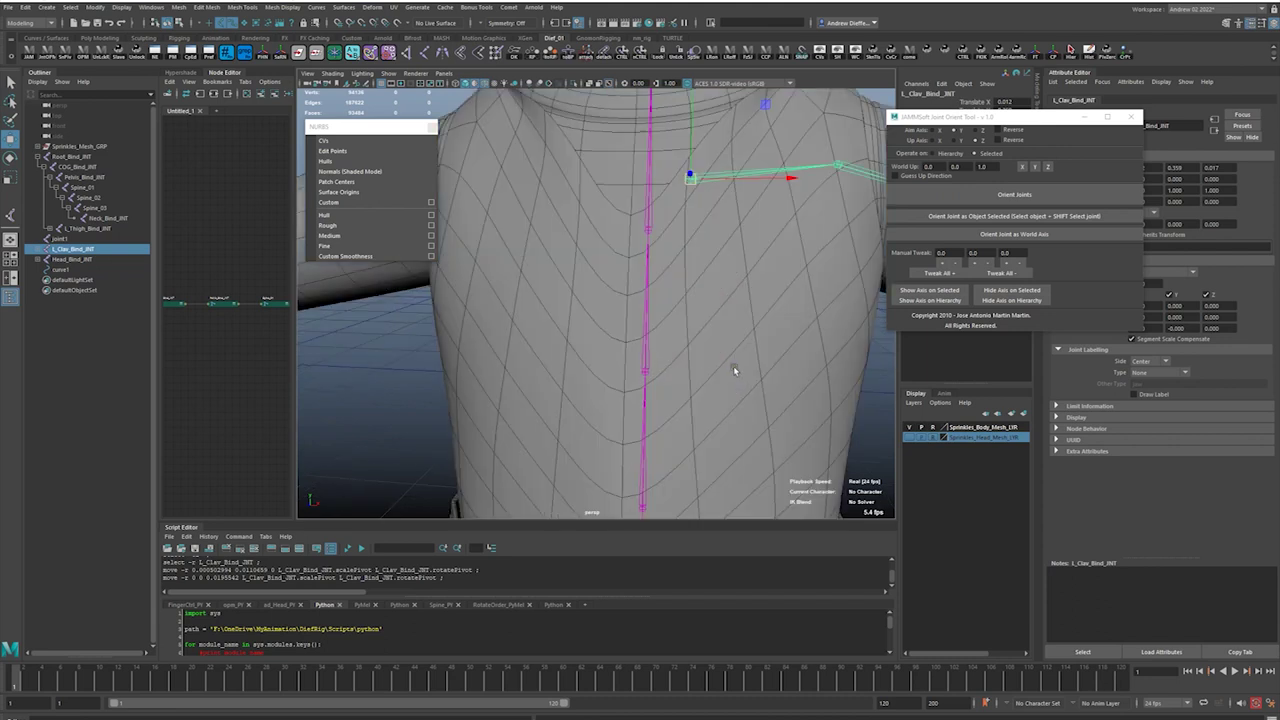
{"action": "scroll", "coordinate": [732, 367], "scroll_direction": "down", "scroll_amount": 6}
{"action": "left_click_drag", "start_coordinate": [731, 367], "coordinate": [694, 384], "text": "alt"}
{"action": "left_click", "coordinate": [694, 384]}
Orient L_Clav_Bind_JNT, L_Shoulder_Bind_JNT and L_Elbow_Bind_JNT individually with the Joint Orient Tool.
{"action": "left_click", "coordinate": [642, 282]}
{"action": "left_click", "coordinate": [1040, 195]}
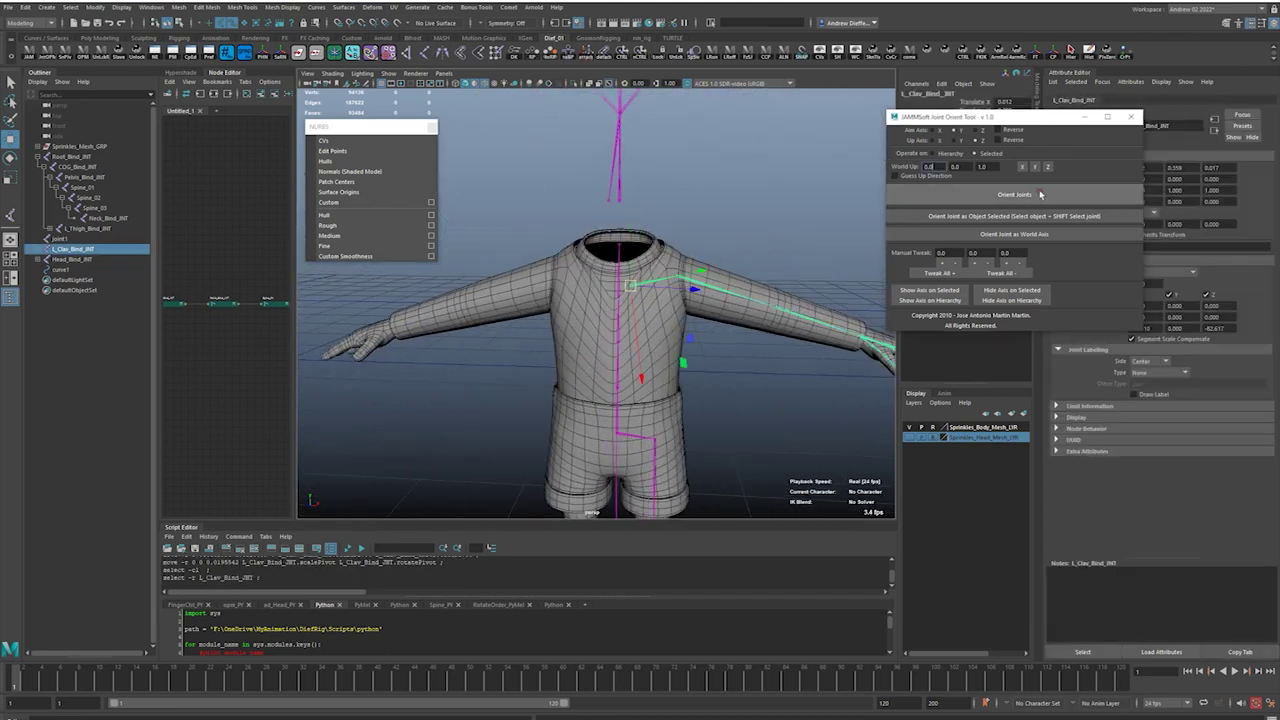
{"action": "left_click_drag", "start_coordinate": [755, 367], "coordinate": [742, 333], "text": "alt"}
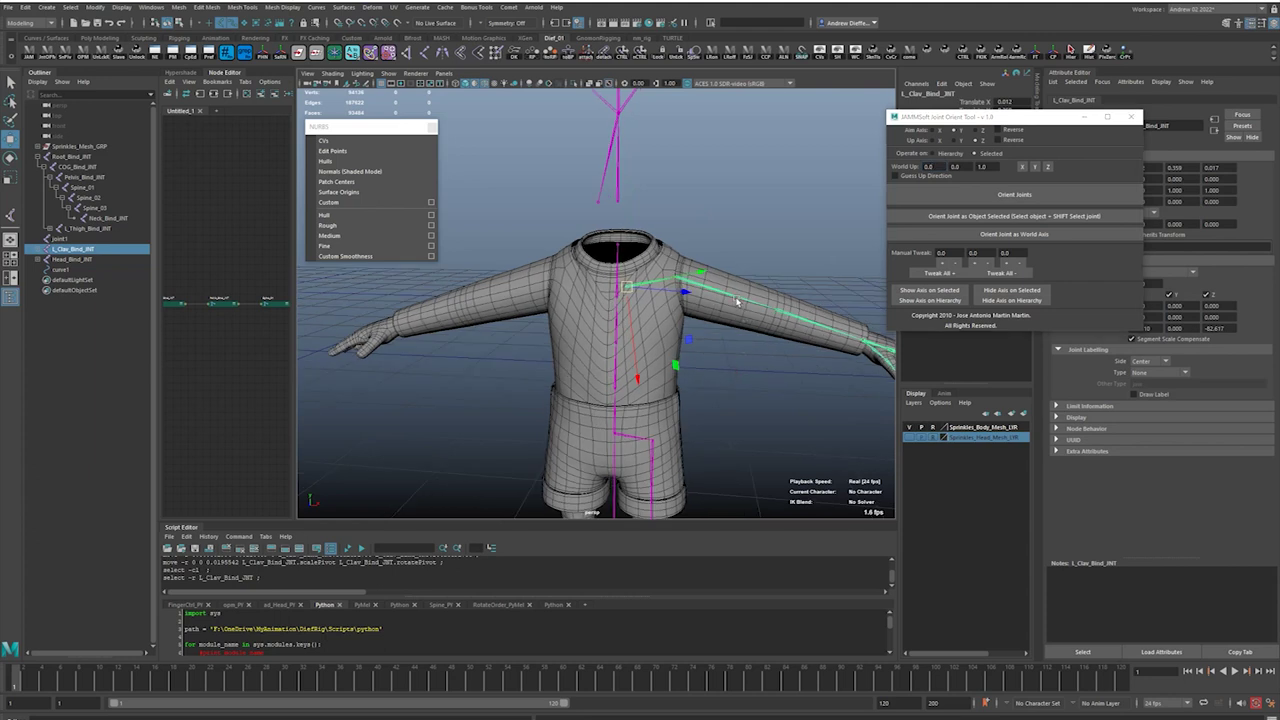
{"action": "left_click", "coordinate": [737, 301]}
{"action": "left_click", "coordinate": [1021, 195]}
{"action": "left_click", "coordinate": [840, 335]}
{"action": "left_click", "coordinate": [997, 197]}
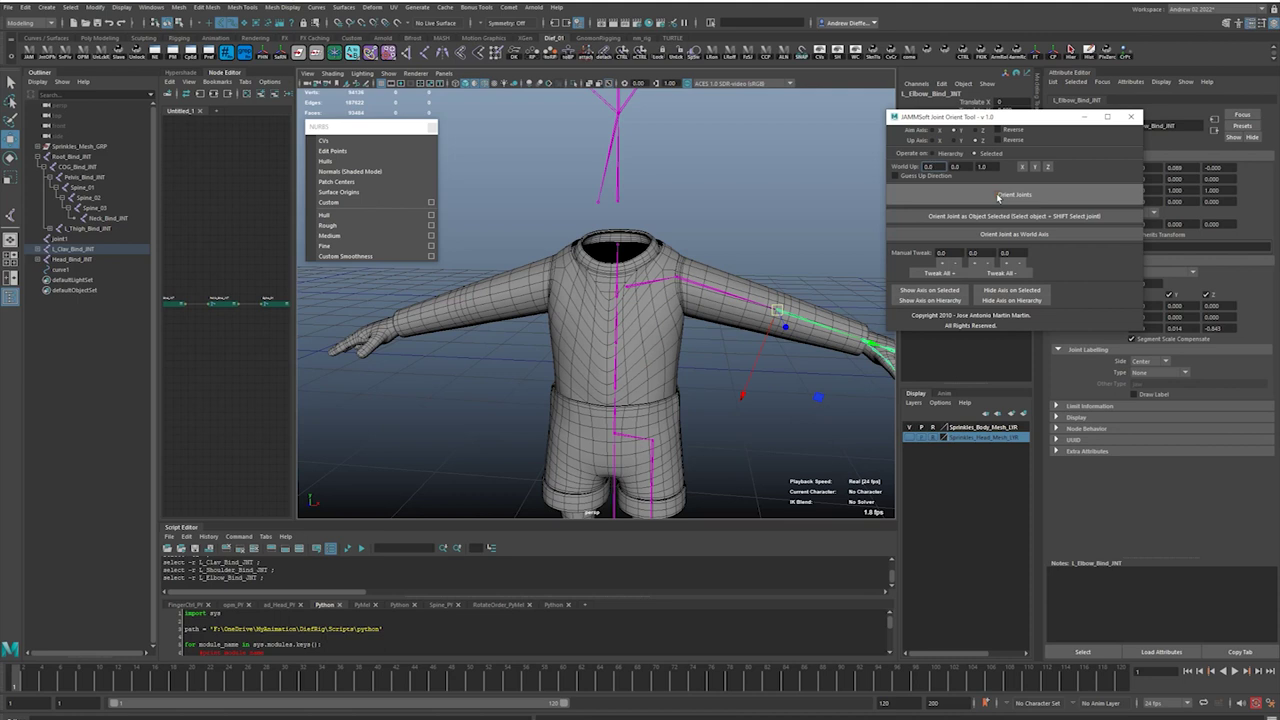
Move the Joint Orient Tool window clear of the attributes and set the Joint Orient Z of L_Elbow_Bind_JNT to 0.
{"action": "left_click_drag", "start_coordinate": [1005, 119], "coordinate": [459, 147]}
{"action": "left_click_drag", "start_coordinate": [862, 407], "coordinate": [816, 400], "text": "alt"}
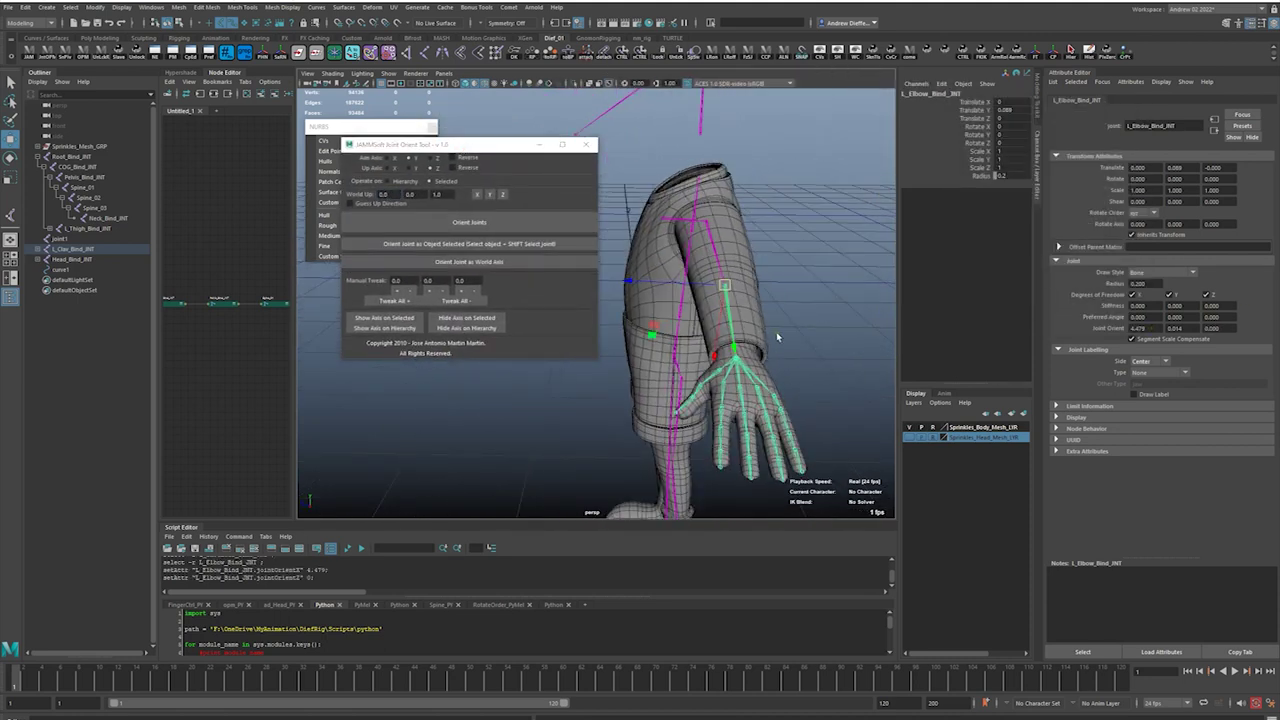
{"action": "left_click_drag", "start_coordinate": [777, 335], "coordinate": [857, 328], "text": "alt"}
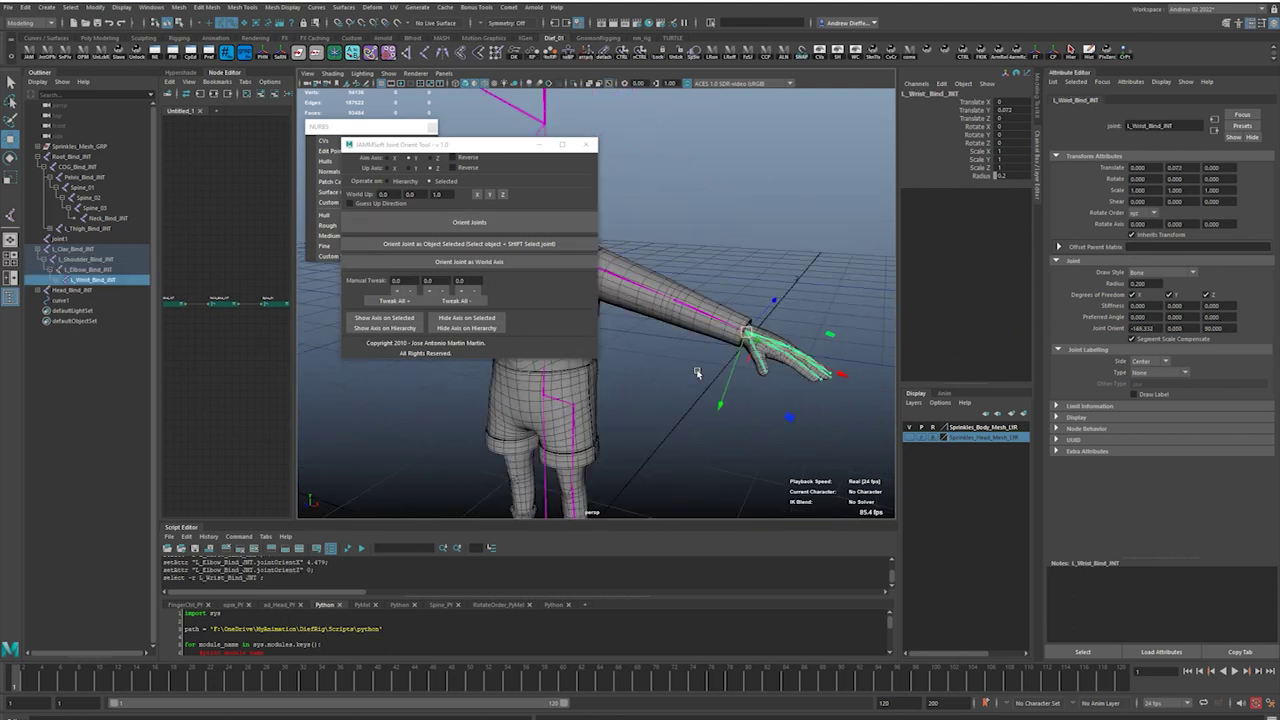
Orient L_Wrist_Bind_JNT with the Joint Orient Tool, then select L_Hand_Bind_JNT and frame it for a close check of its axes.
{"action": "mouse_move", "coordinate": [697, 371]}
{"action": "left_mouse_down", "text": "alt"}
{"action": "mouse_move", "coordinate": [700, 396]}
{"action": "mouse_move", "coordinate": [757, 366]}
{"action": "mouse_move", "coordinate": [591, 368]}
{"action": "mouse_move", "coordinate": [714, 365]}
{"action": "mouse_move", "coordinate": [702, 354]}
{"action": "left_mouse_up", "text": "alt"}
{"action": "left_click", "coordinate": [483, 223]}
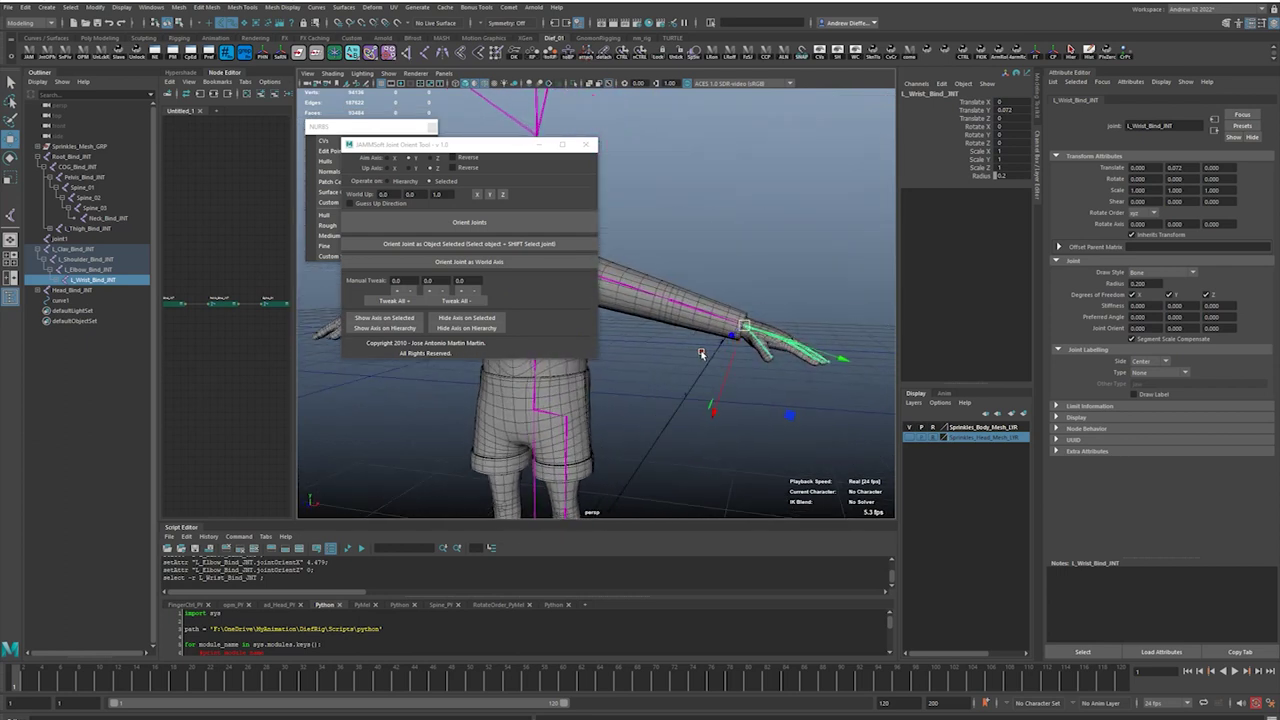
{"action": "left_click", "coordinate": [57, 283]}
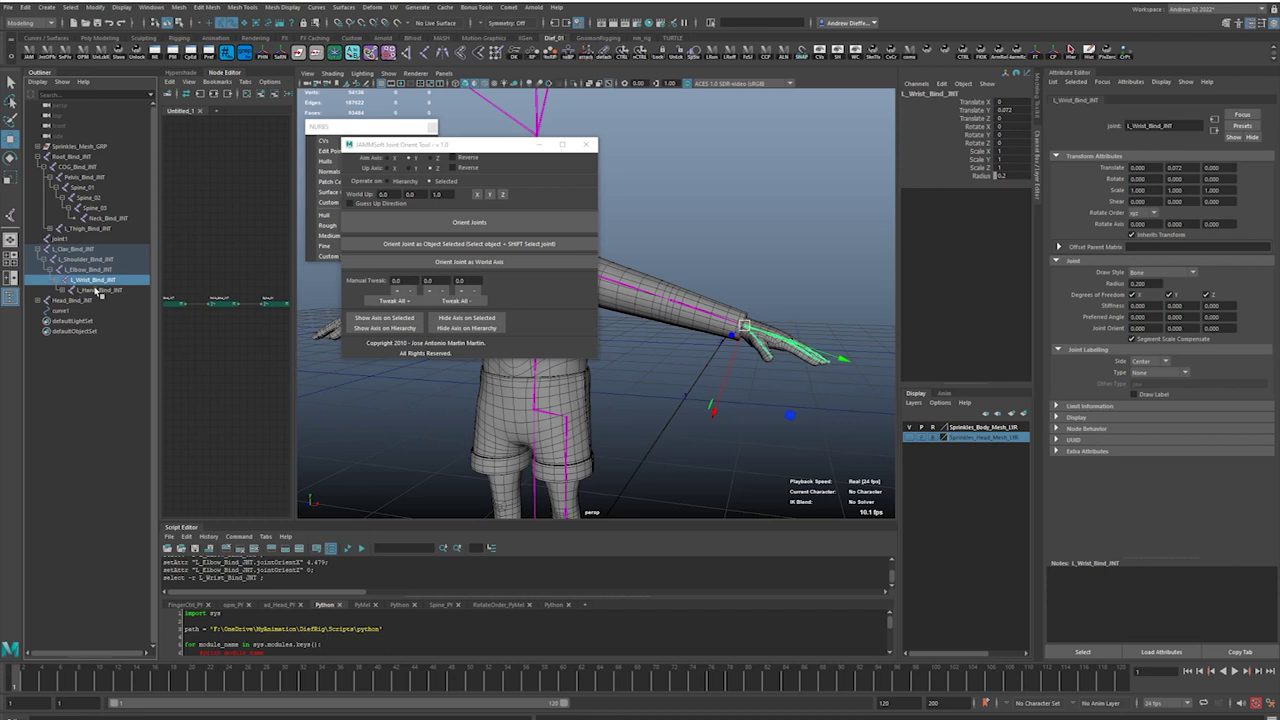
{"action": "left_click", "coordinate": [102, 290]}
{"action": "scroll", "coordinate": [862, 365], "scroll_direction": "up", "scroll_amount": 3}
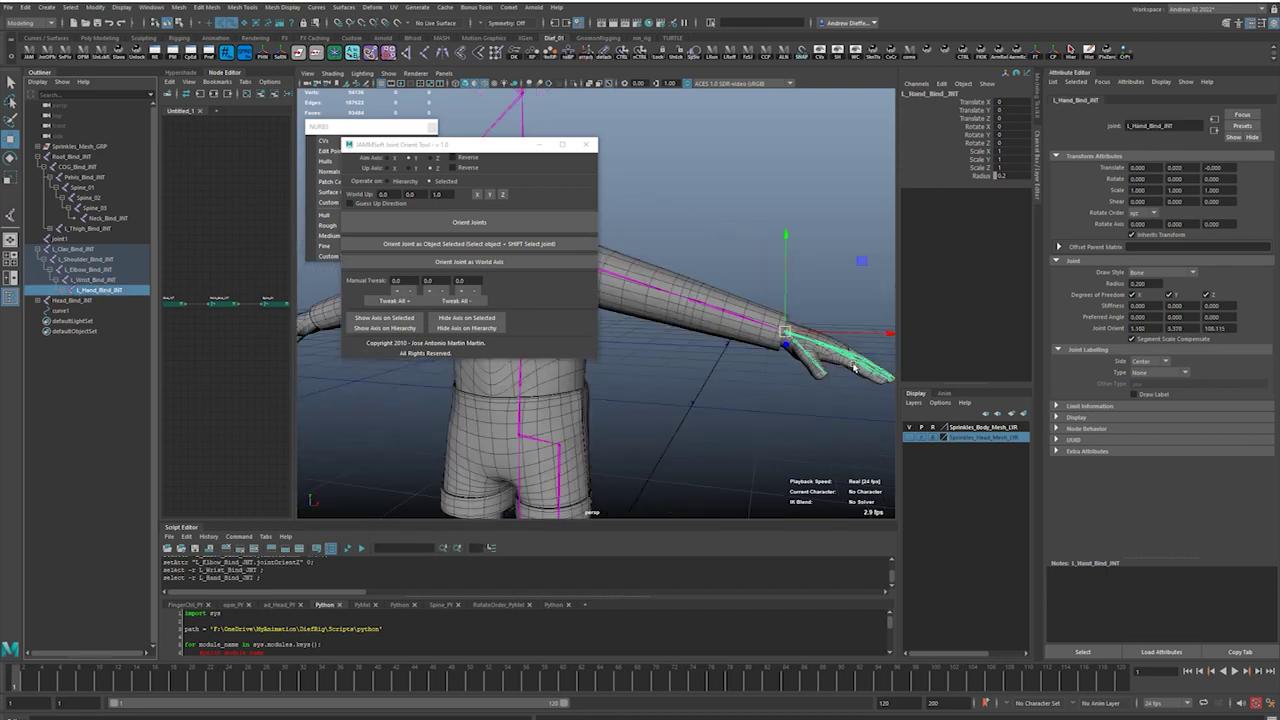
{"action": "key", "text": "f"}
{"action": "left_click_drag", "start_coordinate": [846, 358], "coordinate": [694, 388], "text": "alt"}
{"action": "middle_click_drag", "start_coordinate": [694, 388], "coordinate": [683, 414], "text": "alt"}
{"action": "key", "text": "f"}
{"action": "mouse_move", "coordinate": [675, 406]}
{"action": "left_mouse_down", "text": "alt"}
{"action": "mouse_move", "coordinate": [669, 389]}
{"action": "mouse_move", "coordinate": [673, 401]}
{"action": "left_mouse_up", "text": "alt"}
{"action": "left_click_drag", "start_coordinate": [461, 145], "coordinate": [370, 392]}
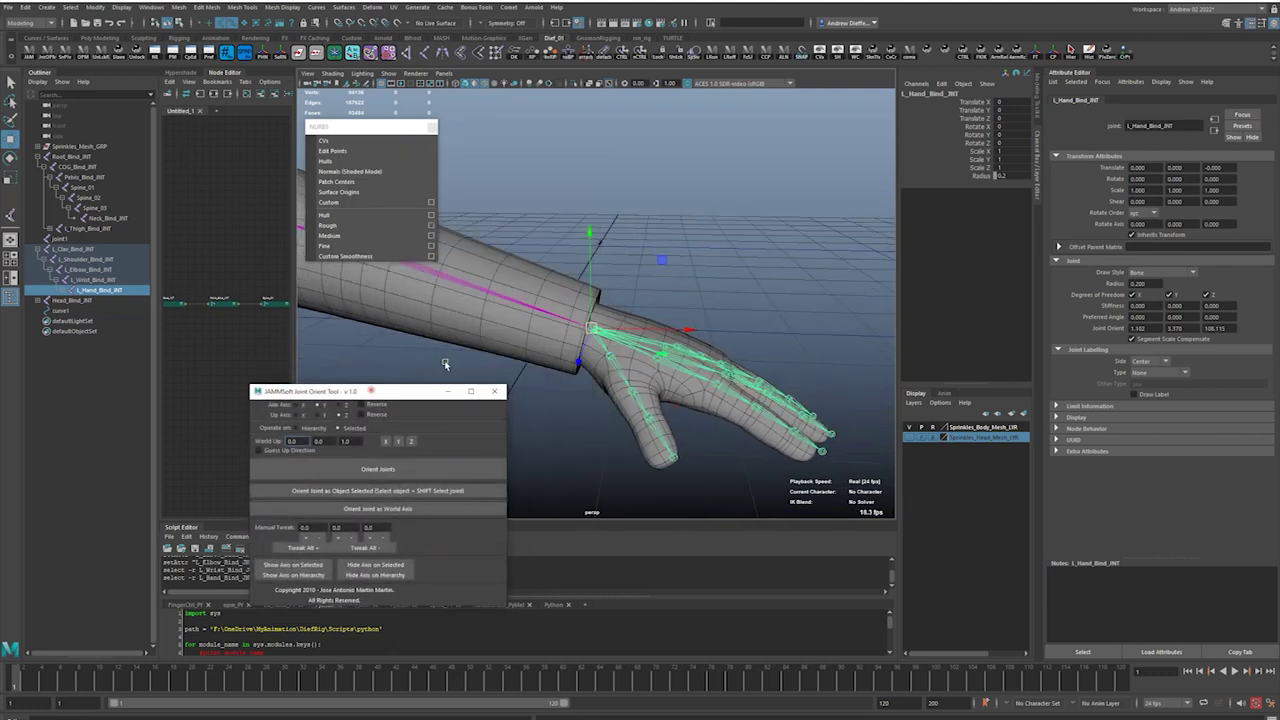
In the front view, rotate L_Shoulder_Bind_JNT slightly about Z, to about 0.036.
{"action": "scroll", "coordinate": [552, 305], "scroll_direction": "down", "scroll_amount": 5}
{"action": "left_click", "coordinate": [477, 268]}
{"action": "key", "text": "e"}
{"action": "left_click_drag", "start_coordinate": [511, 230], "coordinate": [514, 231]}
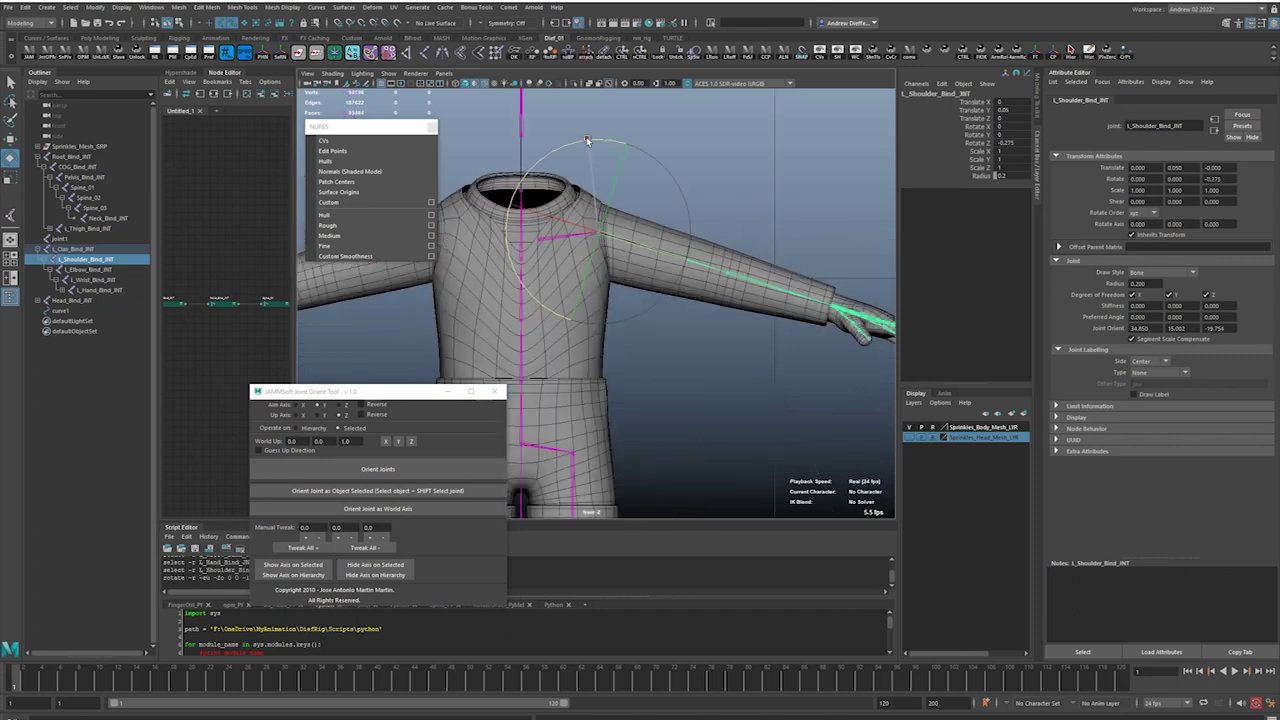
{"action": "left_click_drag", "start_coordinate": [589, 140], "coordinate": [587, 140]}
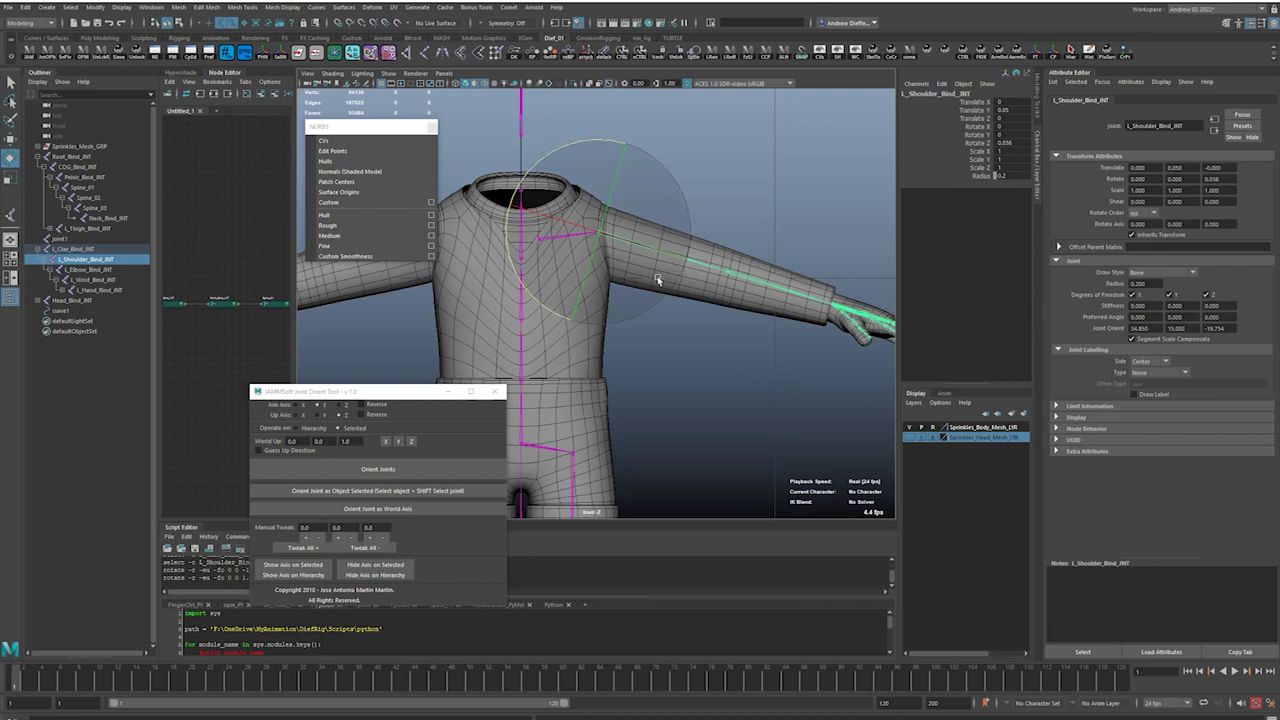
Rotate L_Thumb_01_Bind_JNT to about 4.838 in Y in the front view so the chain follows the thumb.
{"action": "left_click", "coordinate": [741, 374]}
{"action": "middle_click_drag", "start_coordinate": [764, 382], "coordinate": [587, 390], "text": "alt"}
{"action": "scroll", "coordinate": [758, 395], "scroll_direction": "up", "scroll_amount": 6}
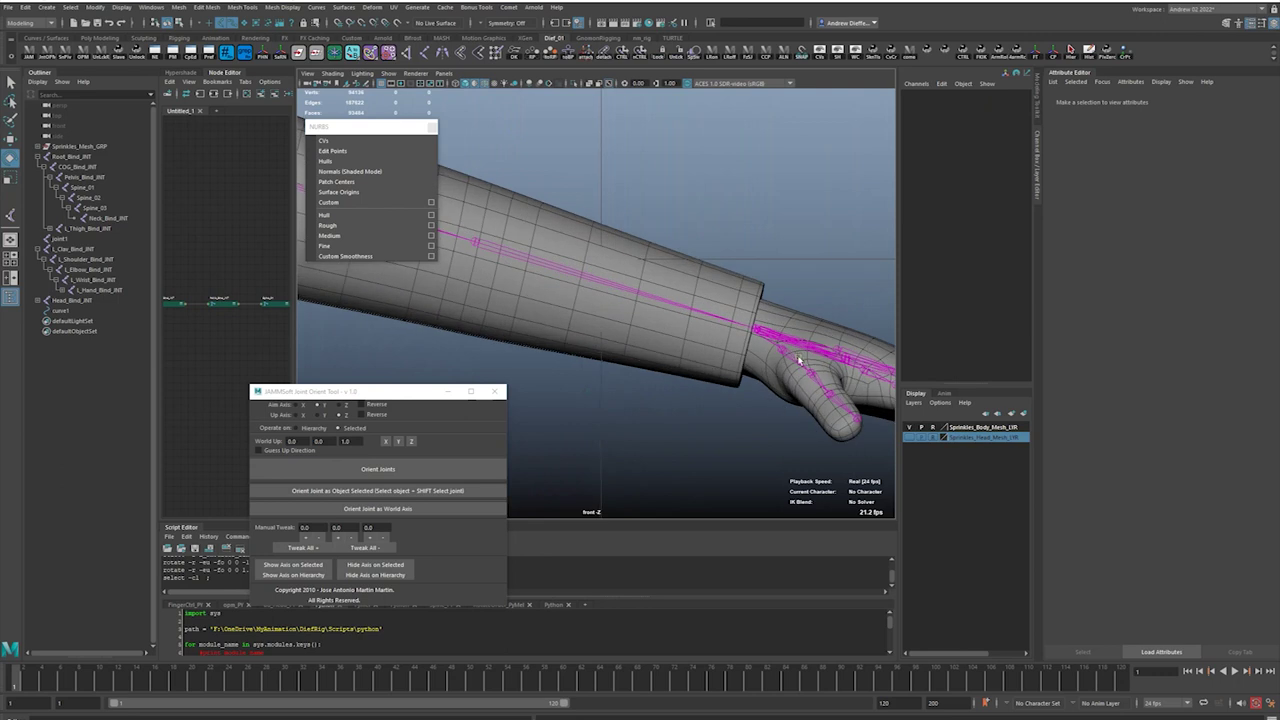
{"action": "left_click", "coordinate": [798, 363]}
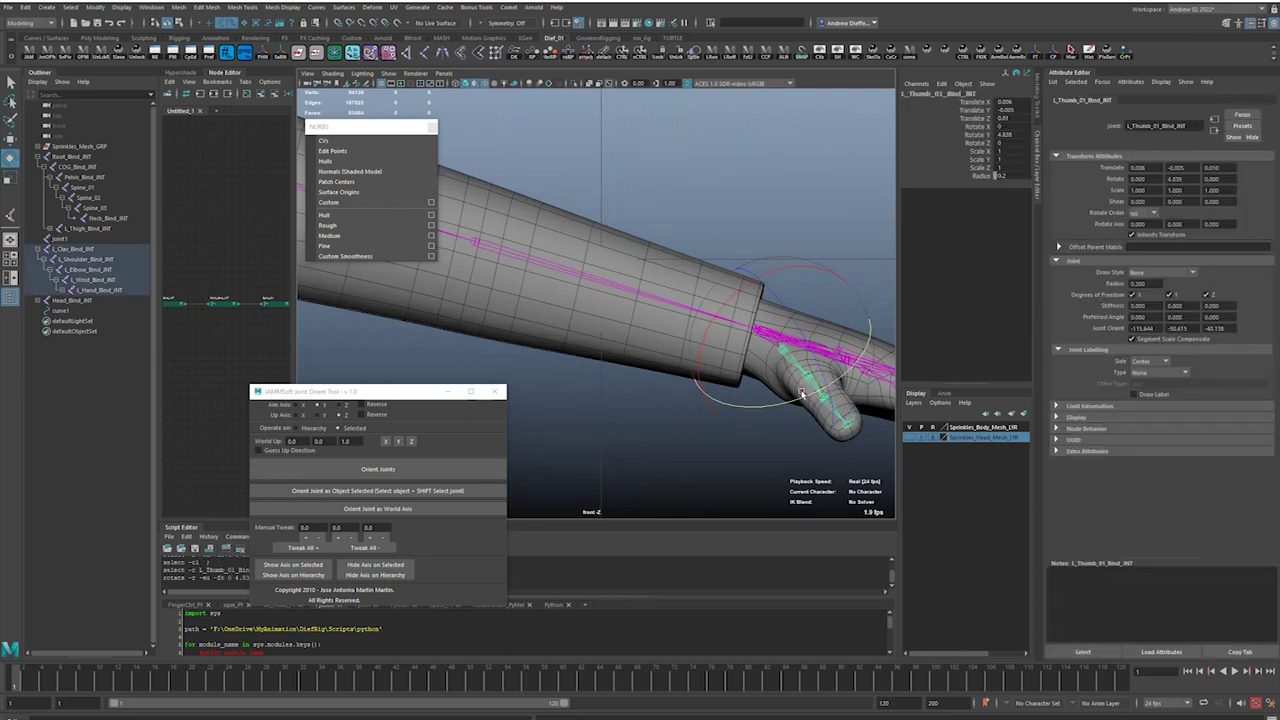
In perspective, move L_Thumb_01_Bind_JNT to about 0.013 in X and -0.006 in Y, then orient it with the Joint Orient Tool.
{"action": "key", "text": "space"}
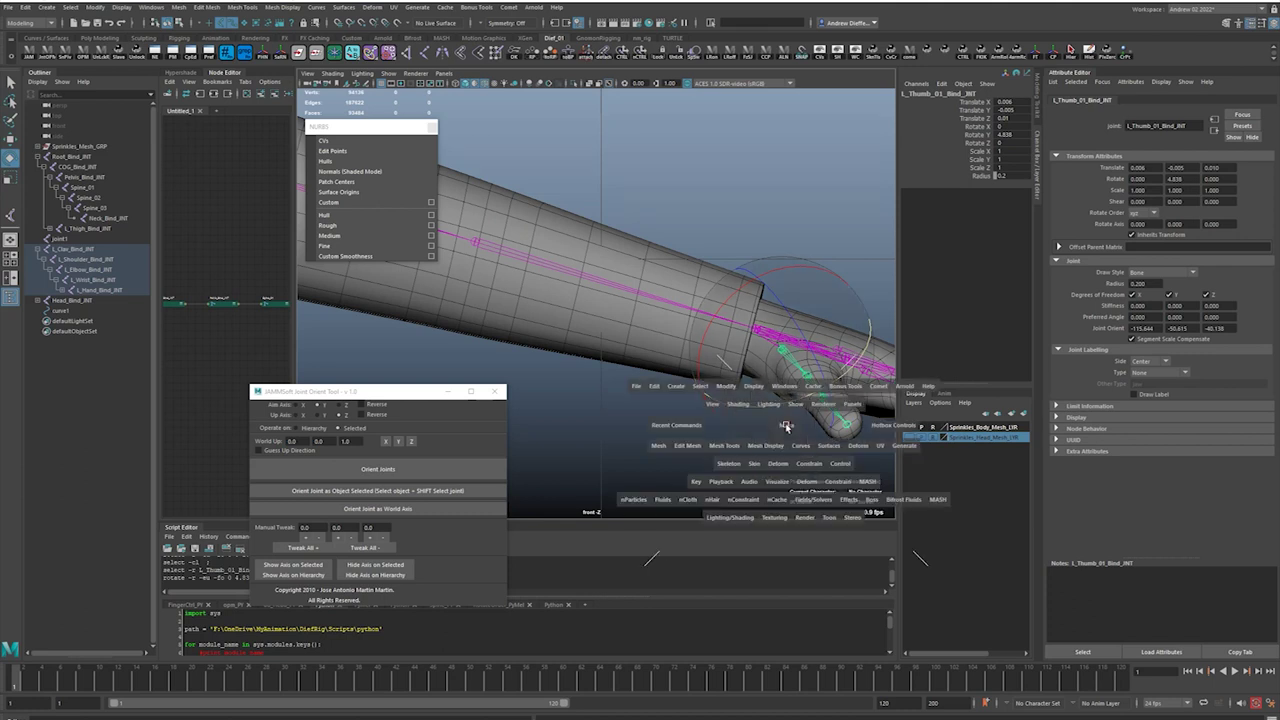
{"action": "left_click_drag", "start_coordinate": [786, 426], "coordinate": [774, 394]}
{"action": "key", "text": "f"}
{"action": "left_click_drag", "start_coordinate": [641, 348], "coordinate": [659, 361], "text": "alt"}
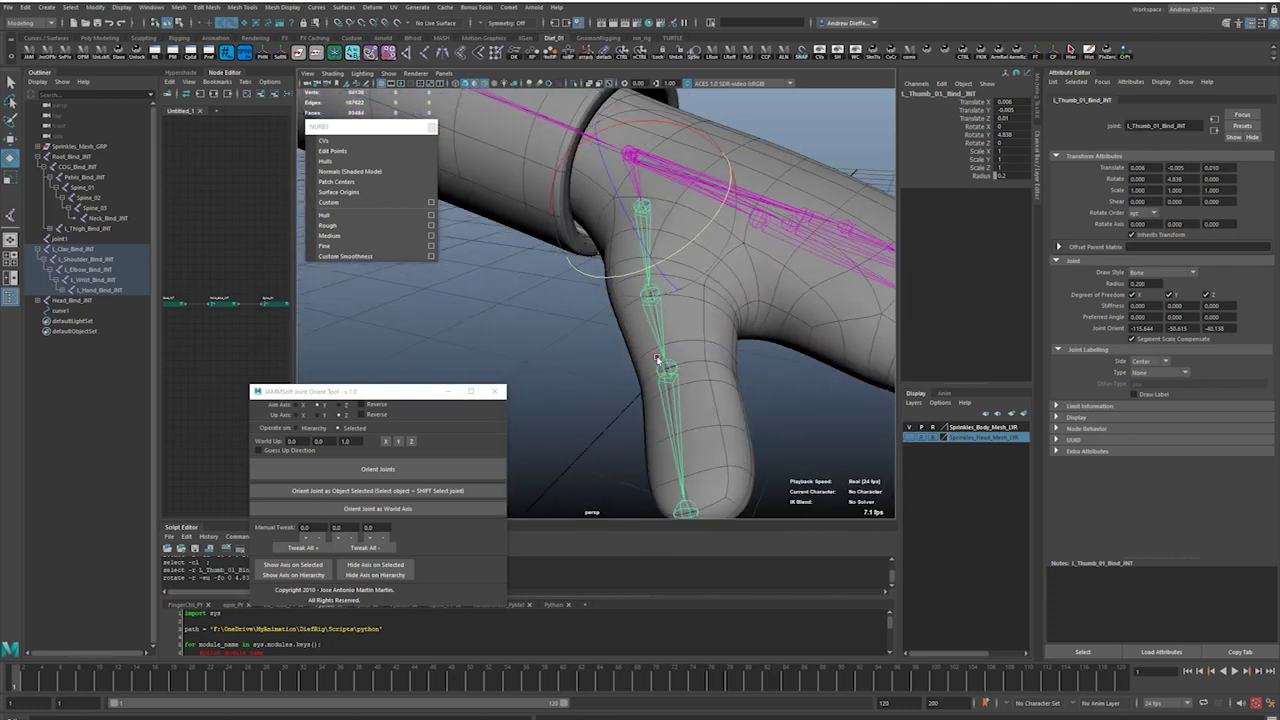
{"action": "scroll", "coordinate": [765, 369], "scroll_direction": "down", "scroll_amount": 5}
{"action": "left_click_drag", "start_coordinate": [754, 369], "coordinate": [748, 400], "text": "alt"}
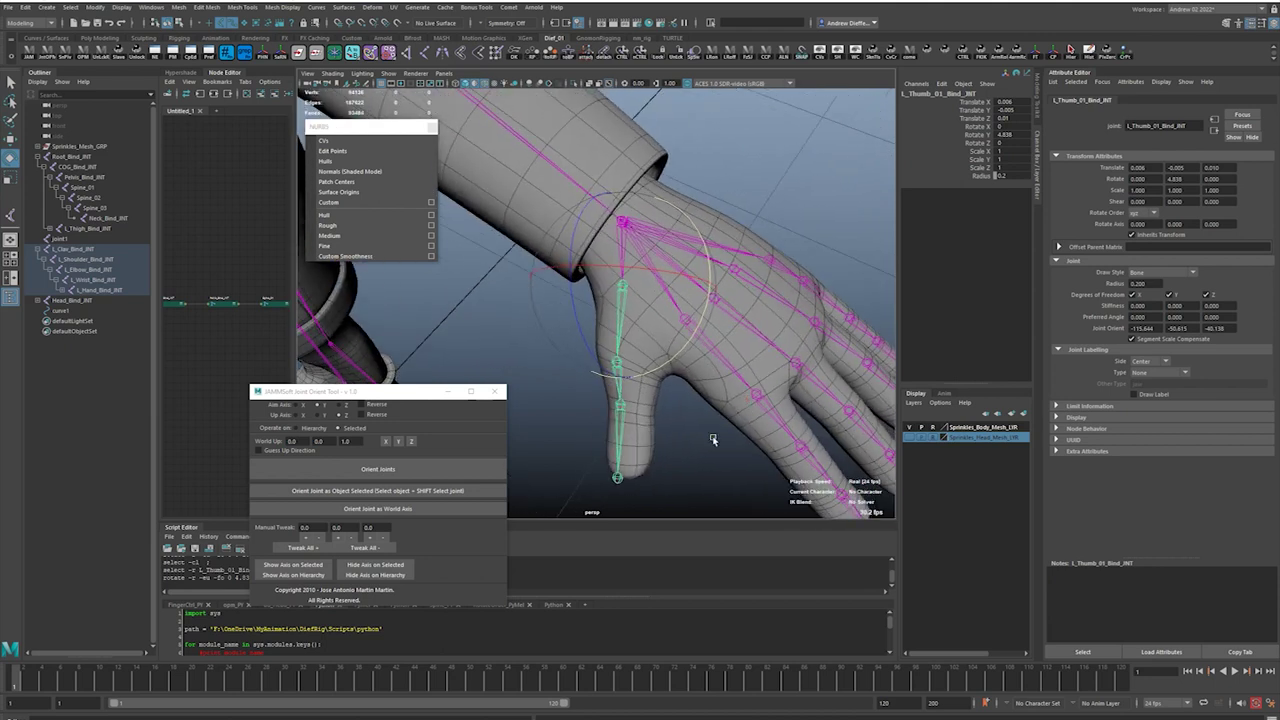
{"action": "key", "text": "w"}
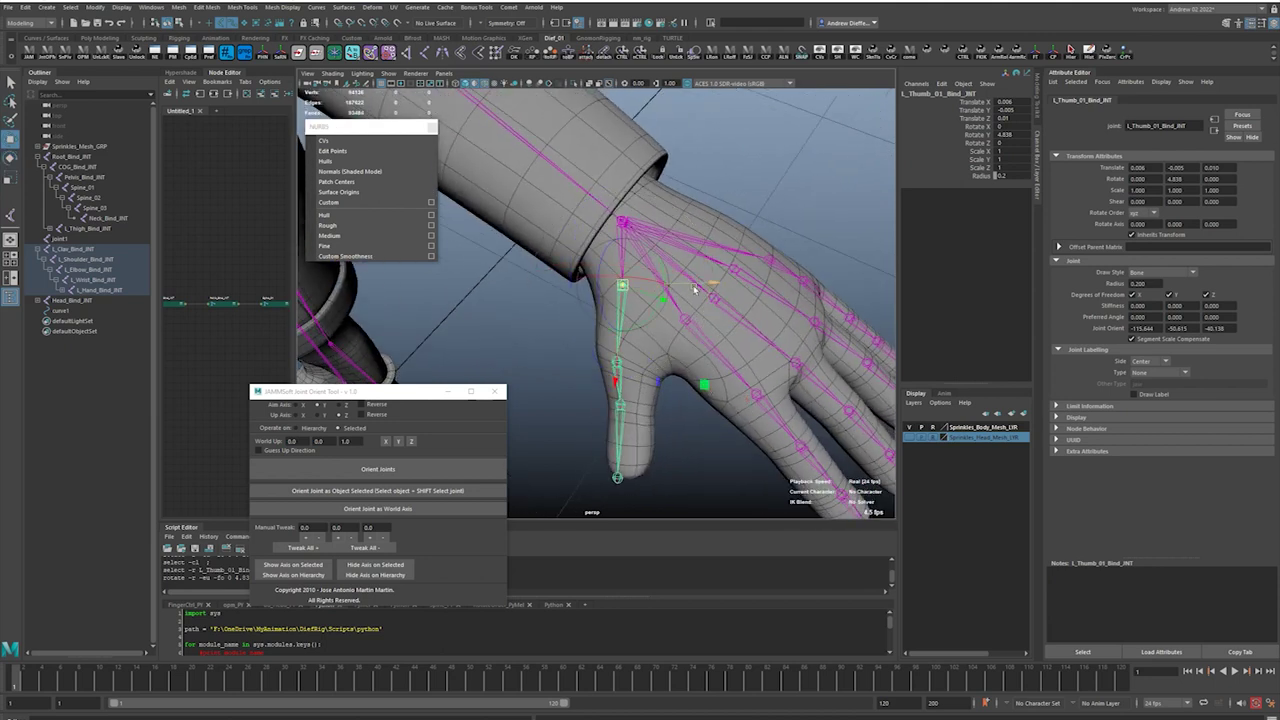
{"action": "left_click_drag", "start_coordinate": [704, 384], "coordinate": [633, 307]}
{"action": "left_click_drag", "start_coordinate": [684, 280], "coordinate": [712, 296], "text": "alt"}
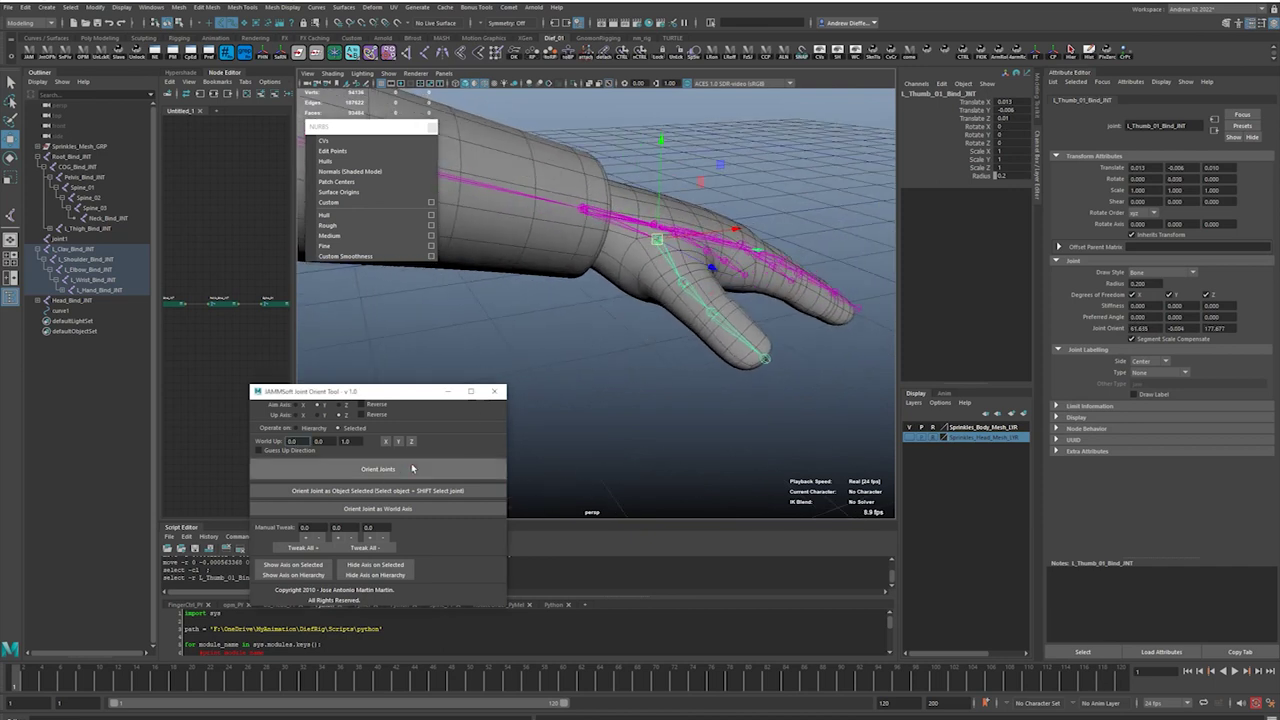
Tweak the orientation of L_Thumb_01_Bind_JNT about Y using a manual tweak increment of 5.0.
{"action": "key", "text": "w"}
{"action": "left_click_drag", "start_coordinate": [613, 413], "coordinate": [587, 400]}
{"action": "left_click_drag", "start_coordinate": [695, 407], "coordinate": [629, 381]}
{"action": "key", "text": "e"}
{"action": "left_click_drag", "start_coordinate": [386, 396], "coordinate": [452, 353]}
{"action": "mouse_move", "coordinate": [666, 324]}
{"action": "left_mouse_down", "text": "alt"}
{"action": "mouse_move", "coordinate": [684, 315]}
{"action": "mouse_move", "coordinate": [640, 312]}
{"action": "mouse_move", "coordinate": [624, 326]}
{"action": "mouse_move", "coordinate": [648, 316]}
{"action": "left_mouse_up", "text": "alt"}
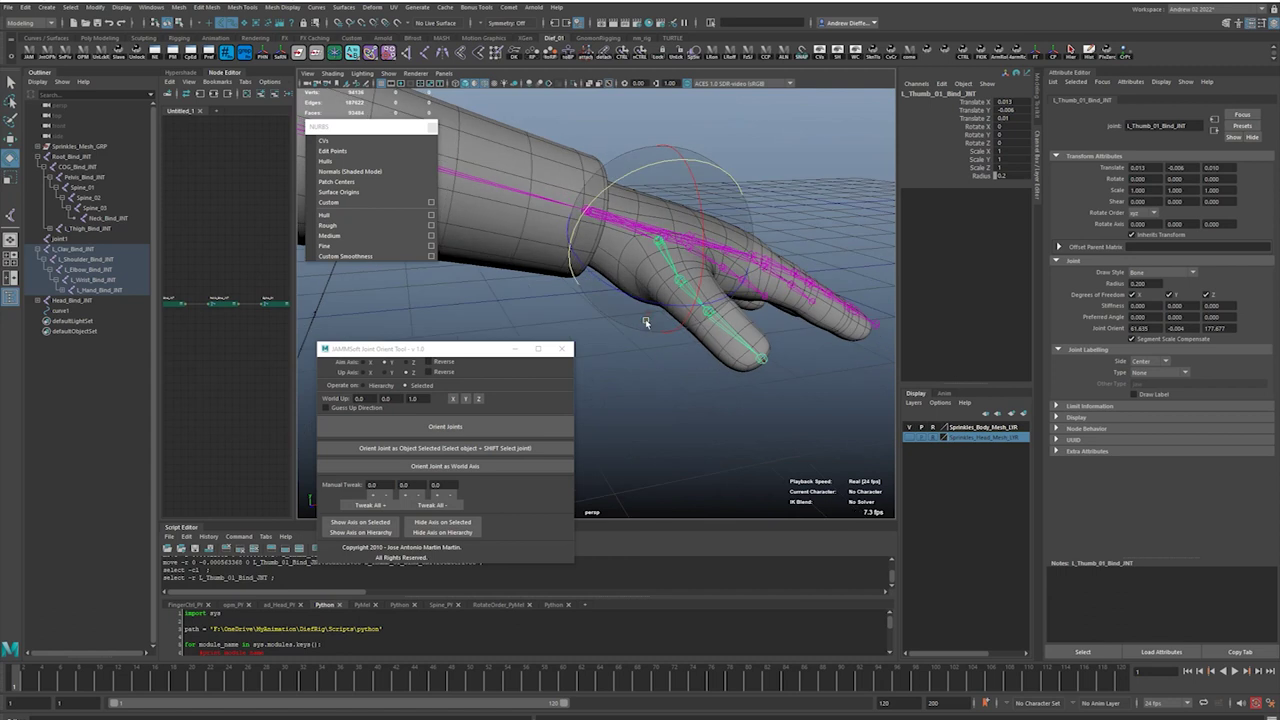
{"action": "key", "text": "w"}
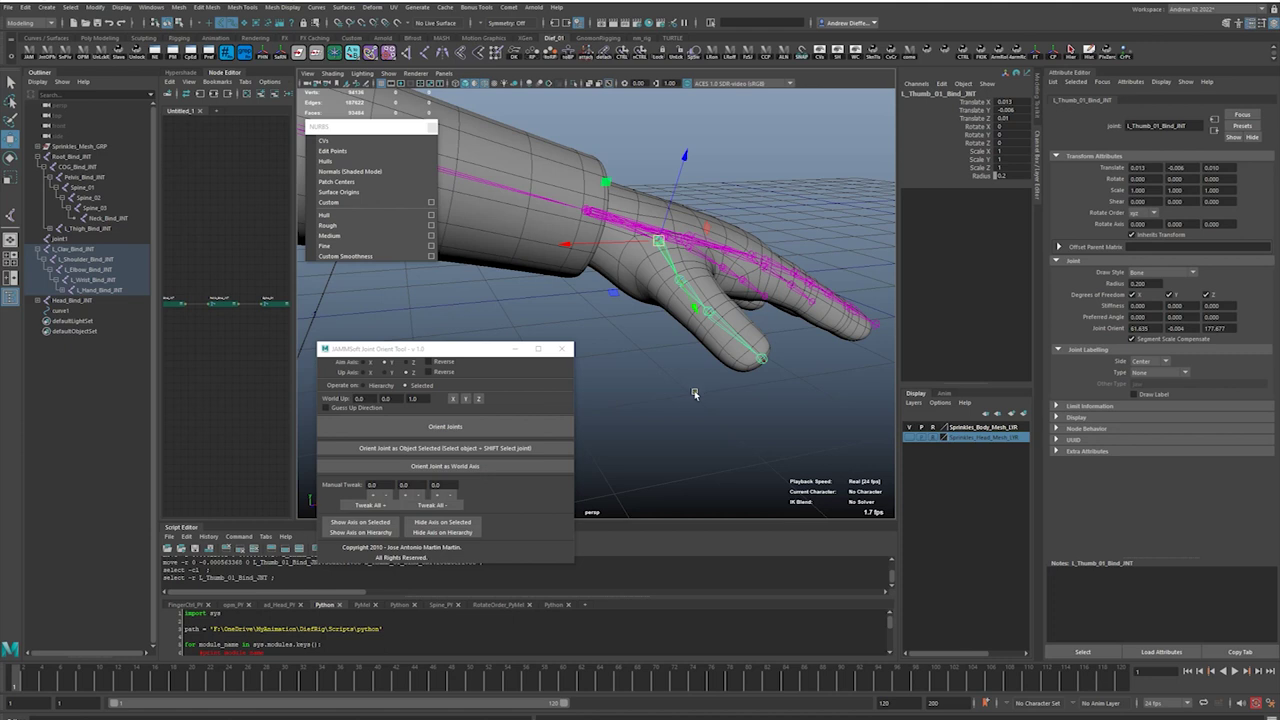
{"action": "key", "text": "e"}
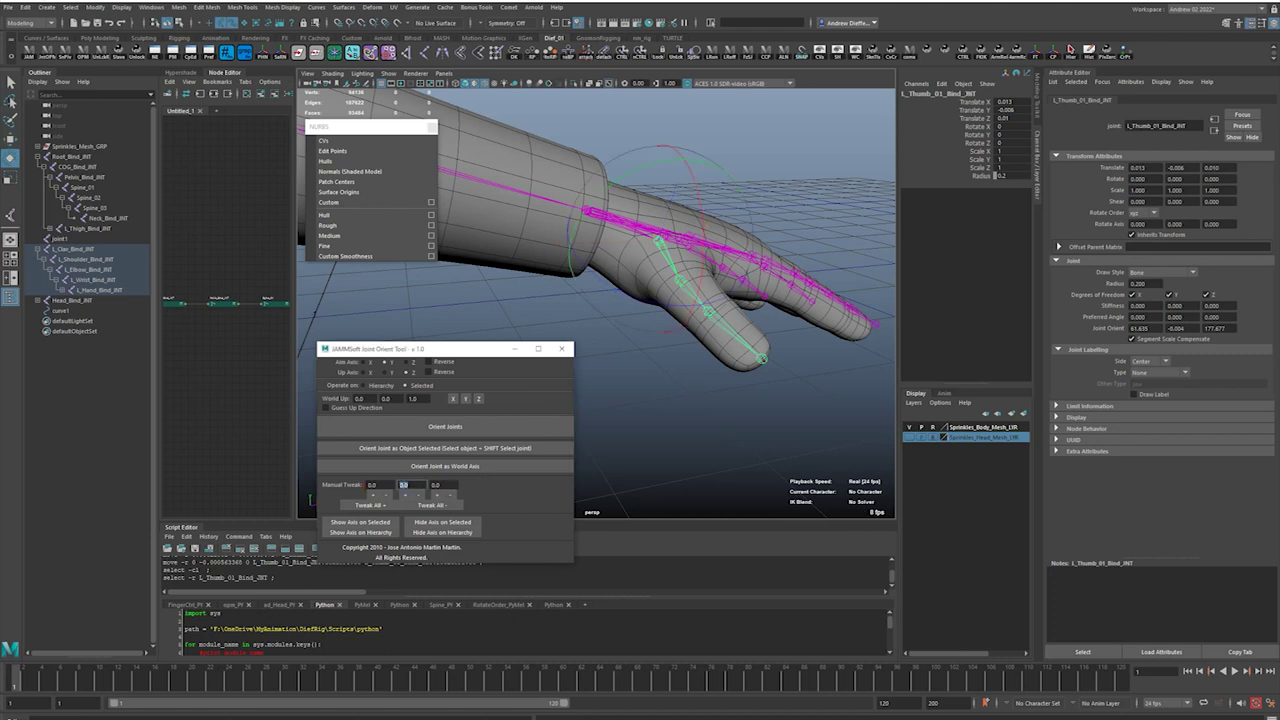
{"action": "left_click", "coordinate": [428, 509]}
Test the thumb's bend by rotating L_Thumb_01_Bind_JNT about X.
{"action": "key", "text": "w"}
{"action": "mouse_move", "coordinate": [726, 371]}
{"action": "left_mouse_down", "text": "alt"}
{"action": "mouse_move", "coordinate": [668, 389]}
{"action": "mouse_move", "coordinate": [723, 382]}
{"action": "mouse_move", "coordinate": [706, 380]}
{"action": "left_mouse_up", "text": "alt"}
{"action": "key", "text": "e"}
{"action": "left_click_drag", "start_coordinate": [642, 228], "coordinate": [699, 326]}
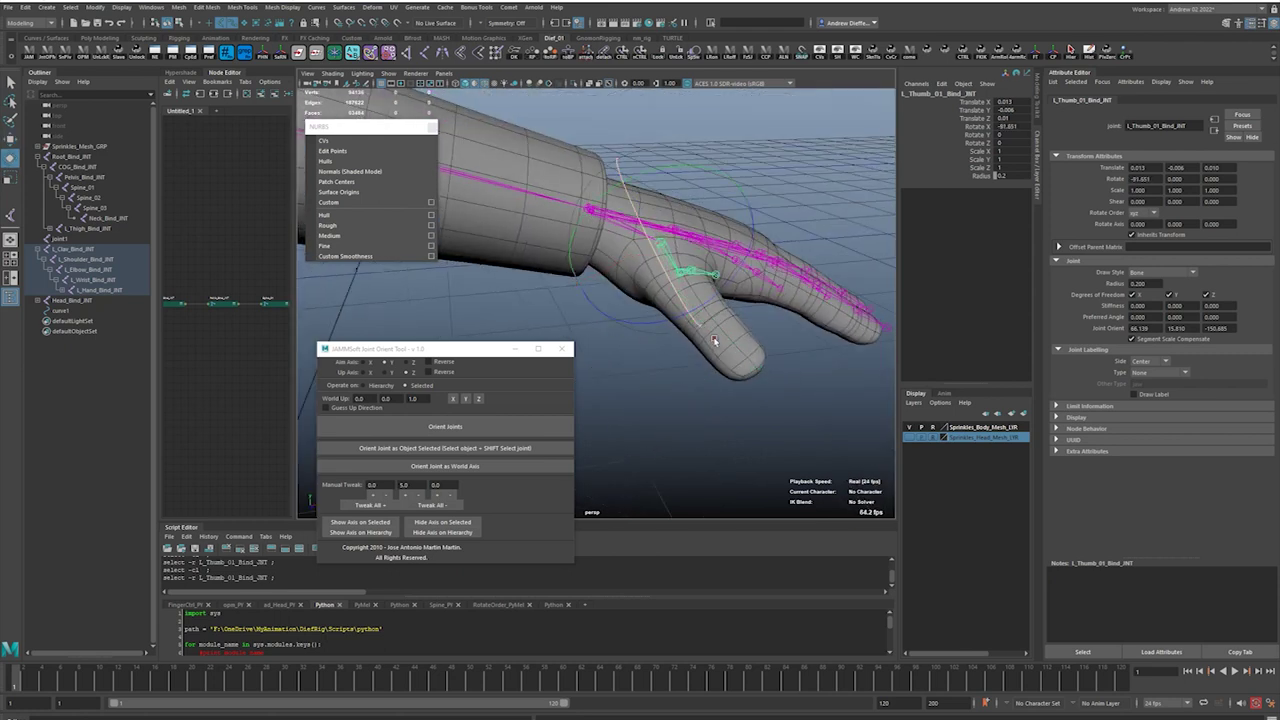
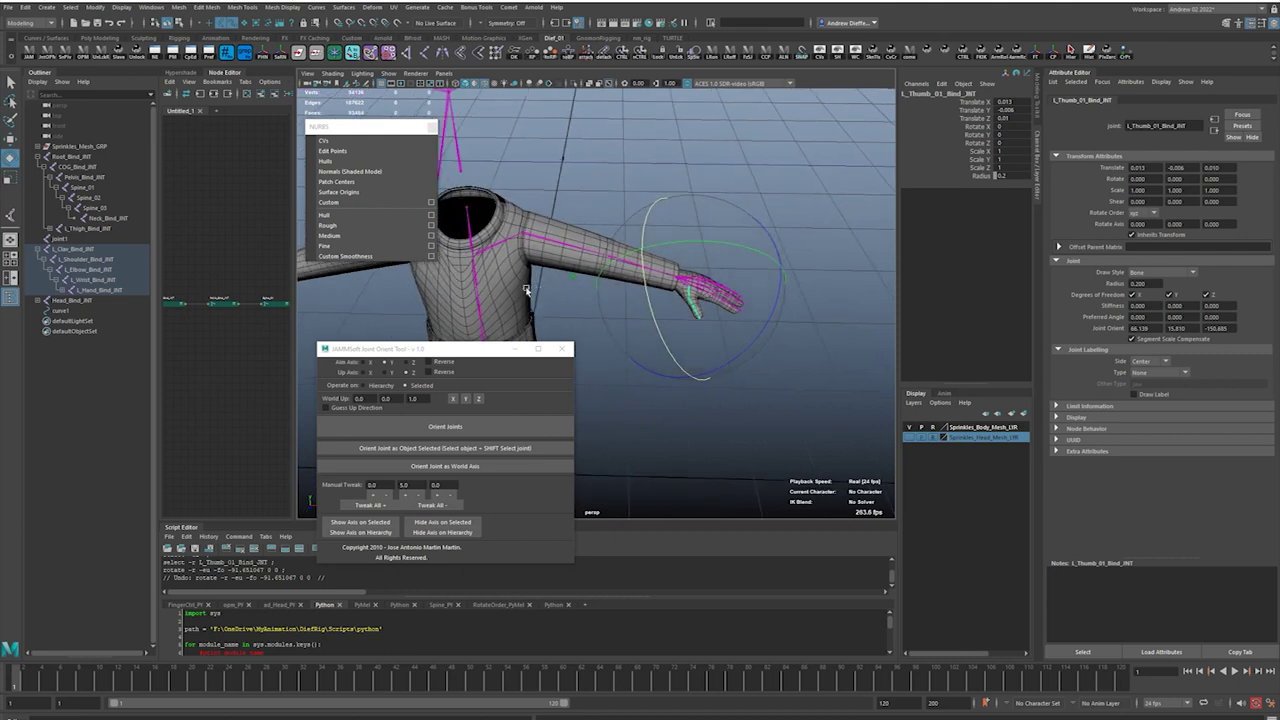
Test the arm's bend by rotating L_Elbow_Bind_JNT about X.
{"action": "right_click_drag", "start_coordinate": [548, 292], "coordinate": [597, 303], "text": "alt"}
{"action": "middle_click_drag", "start_coordinate": [597, 303], "coordinate": [711, 188], "text": "alt"}
{"action": "left_click", "coordinate": [706, 187]}
{"action": "left_click_drag", "start_coordinate": [694, 214], "coordinate": [572, 191]}
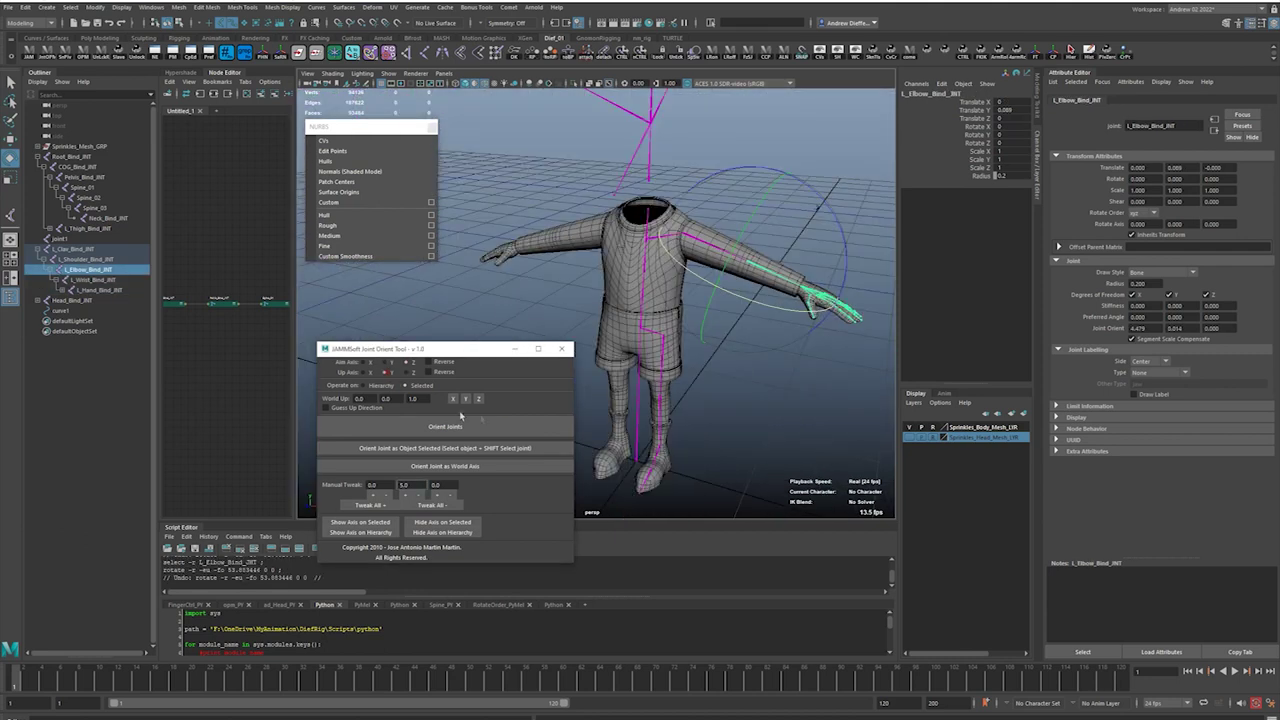
Try orienting L_Elbow_Bind_JNT with aim axis Z and up axis Y, then return to aim Y, up Z and world up Z.
{"action": "left_click", "coordinate": [503, 427]}
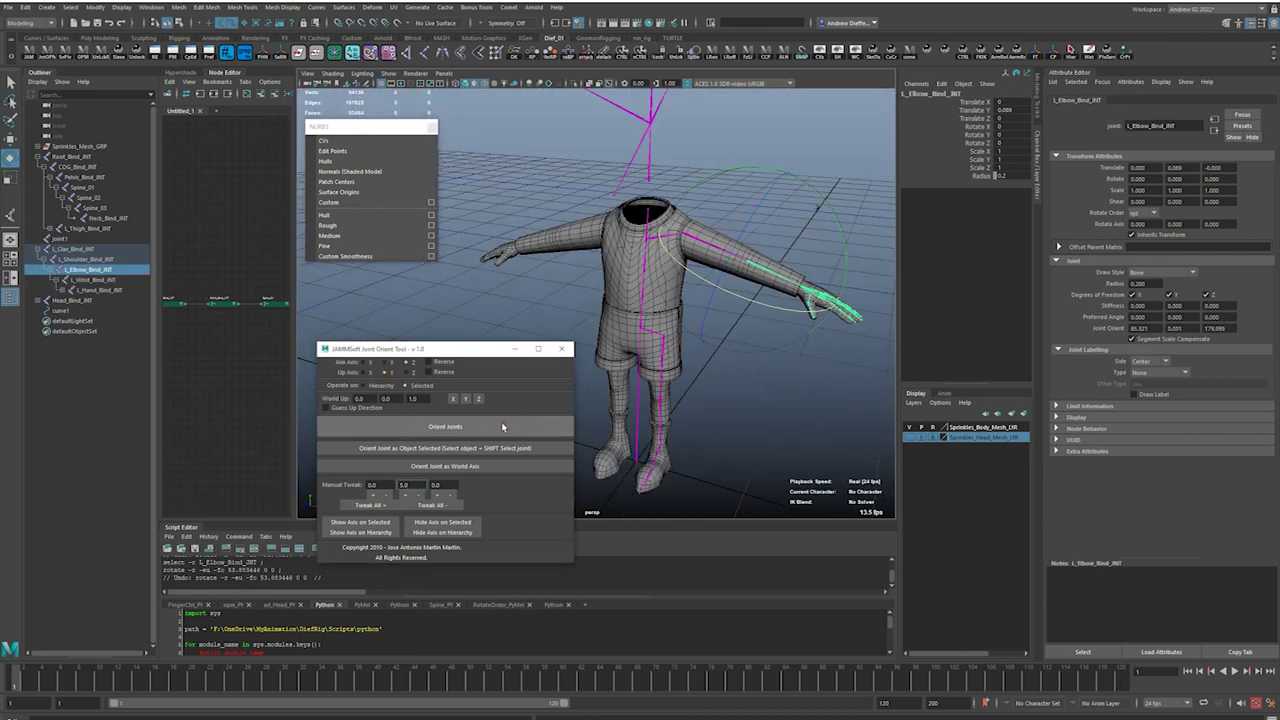
{"action": "left_click", "coordinate": [406, 363]}
{"action": "left_click", "coordinate": [461, 434]}
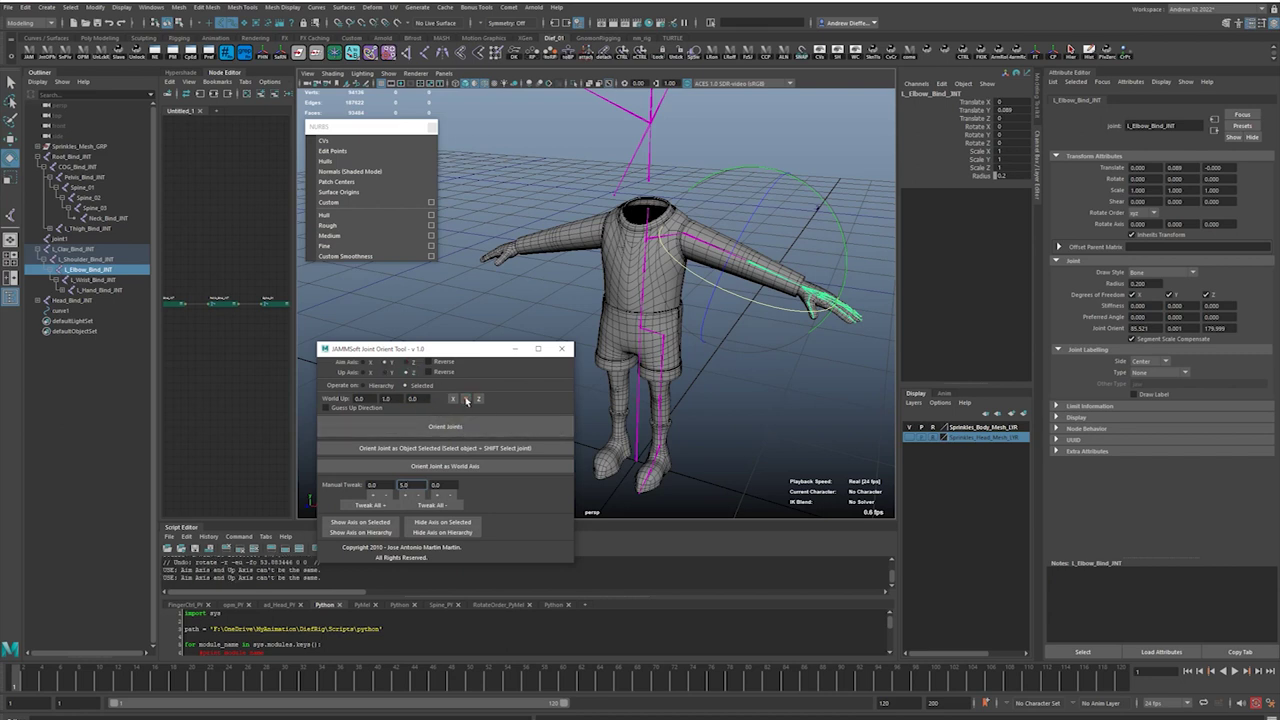
{"action": "mouse_move", "coordinate": [784, 309]}
{"action": "left_mouse_down"}
{"action": "mouse_move", "coordinate": [645, 297]}
{"action": "mouse_move", "coordinate": [766, 324]}
{"action": "left_mouse_up"}
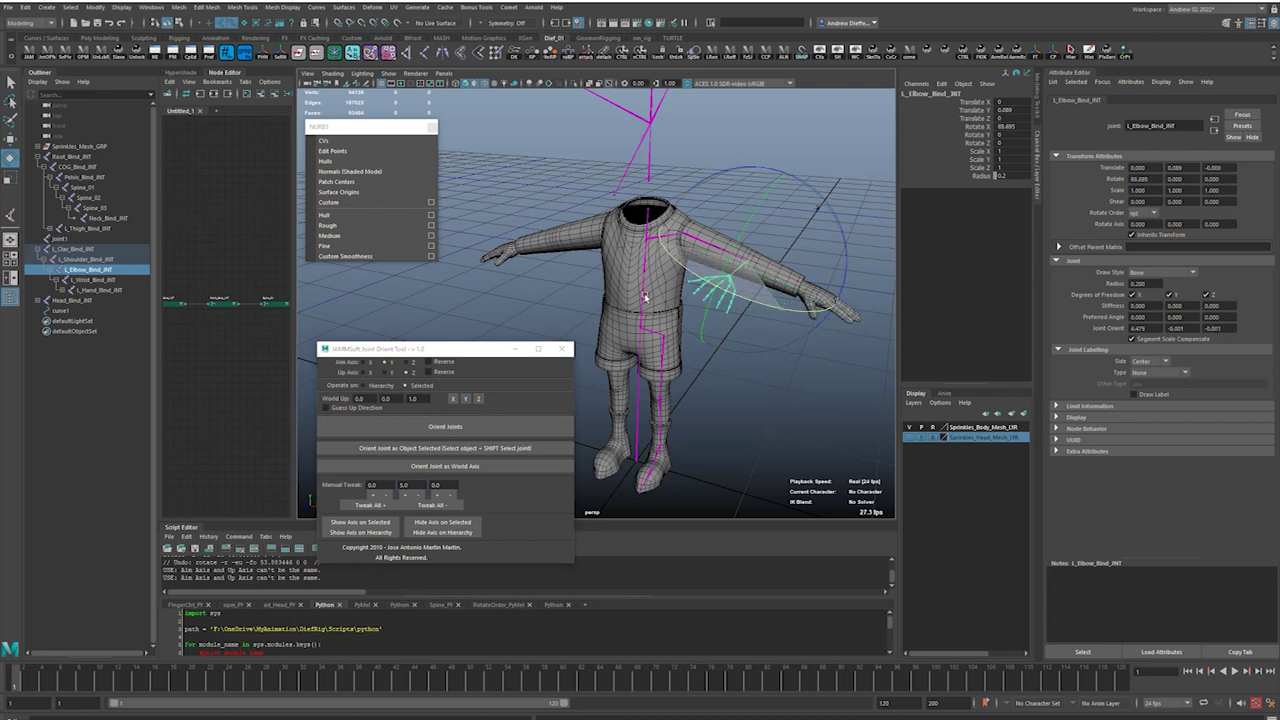
{"action": "key", "text": "ctrl+z"}
{"action": "left_click_drag", "start_coordinate": [803, 363], "coordinate": [758, 366], "text": "alt"}
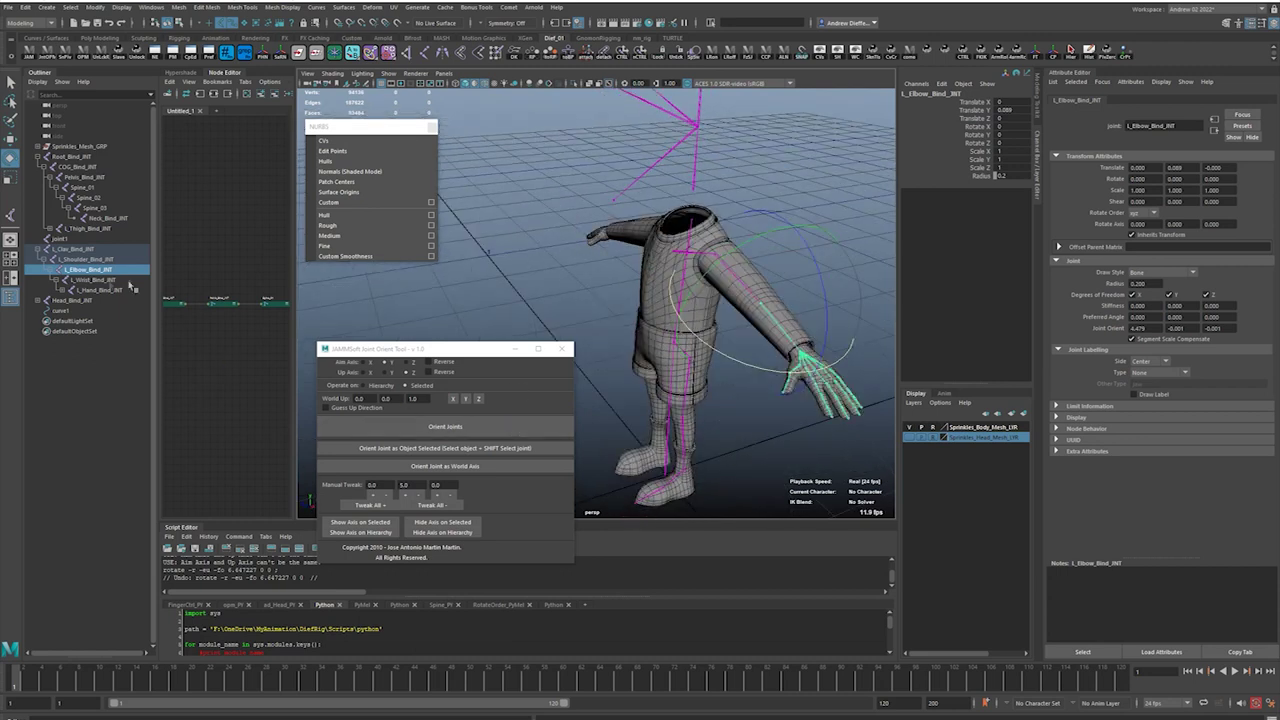
Orient L_Shoulder_Bind_JNT with the Joint Orient Tool, then display the local rotation axes of L_Elbow_Bind_JNT.
{"action": "left_click", "coordinate": [77, 260]}
{"action": "left_click", "coordinate": [431, 427]}
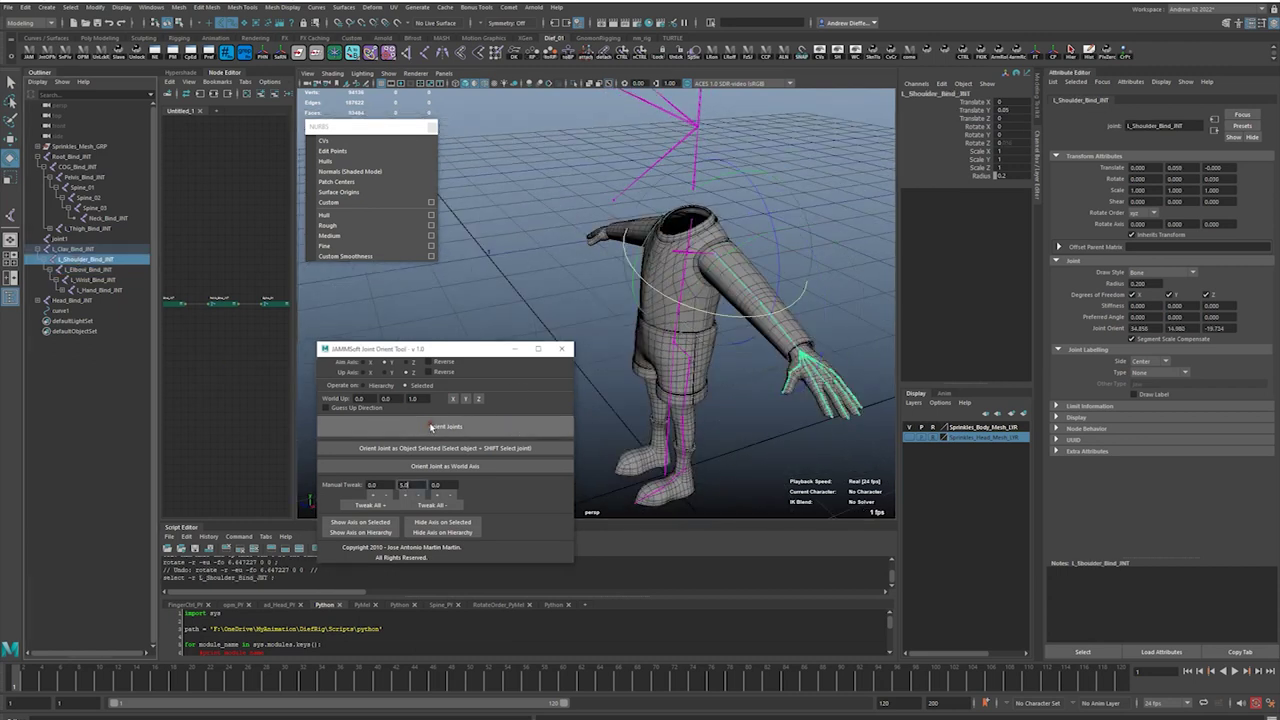
{"action": "left_click", "coordinate": [92, 270]}
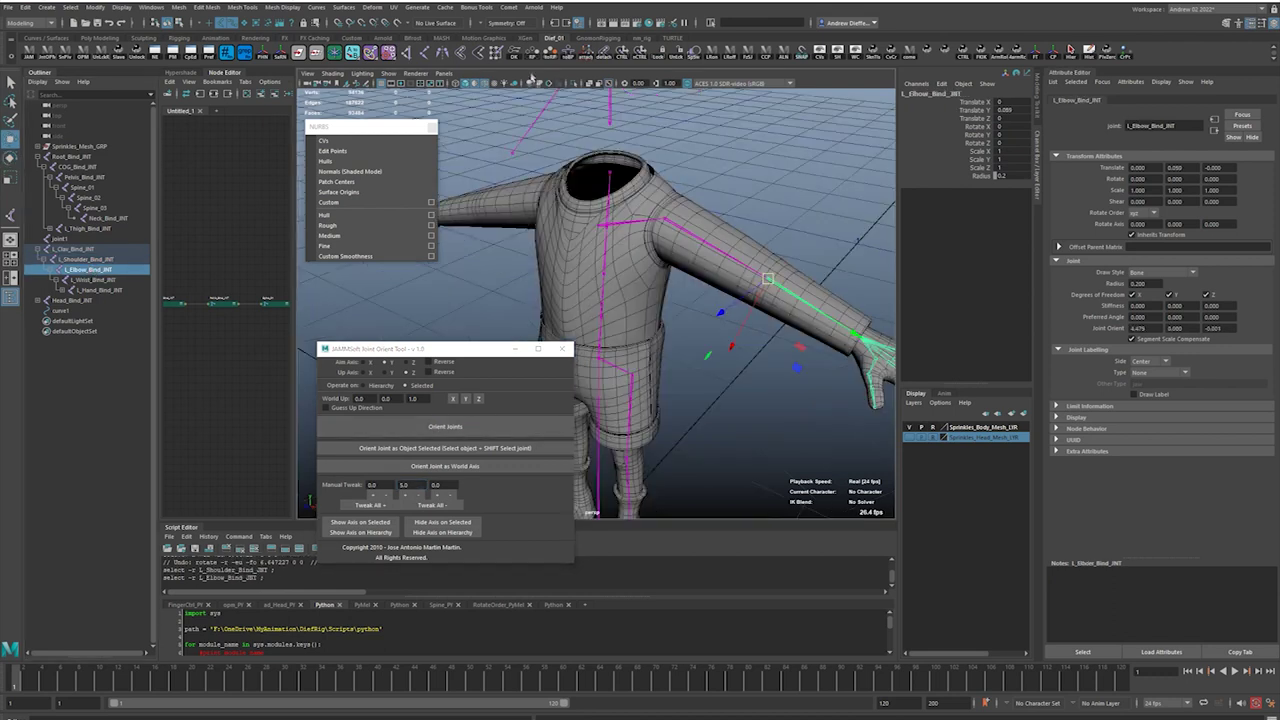
{"action": "left_click", "coordinate": [711, 52]}
{"action": "scroll", "coordinate": [848, 314], "scroll_direction": "up", "scroll_amount": 3}
{"action": "left_click_drag", "start_coordinate": [842, 330], "coordinate": [817, 327], "text": "alt"}
{"action": "right_click_drag", "start_coordinate": [711, 374], "coordinate": [675, 406], "text": "alt"}
{"action": "left_click_drag", "start_coordinate": [675, 406], "coordinate": [735, 336], "text": "alt"}
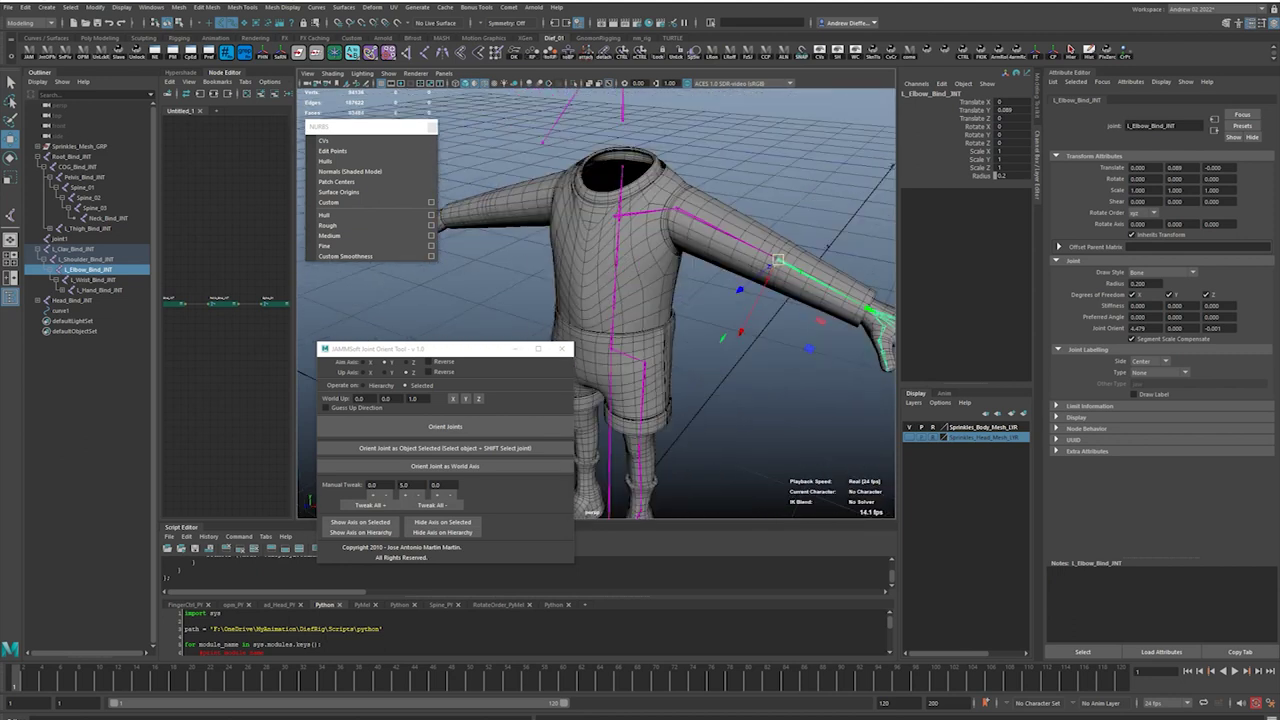
Clear the selection and hide the mesh to leave only the skeleton displayed.
{"action": "key", "text": "alt+Tab"}
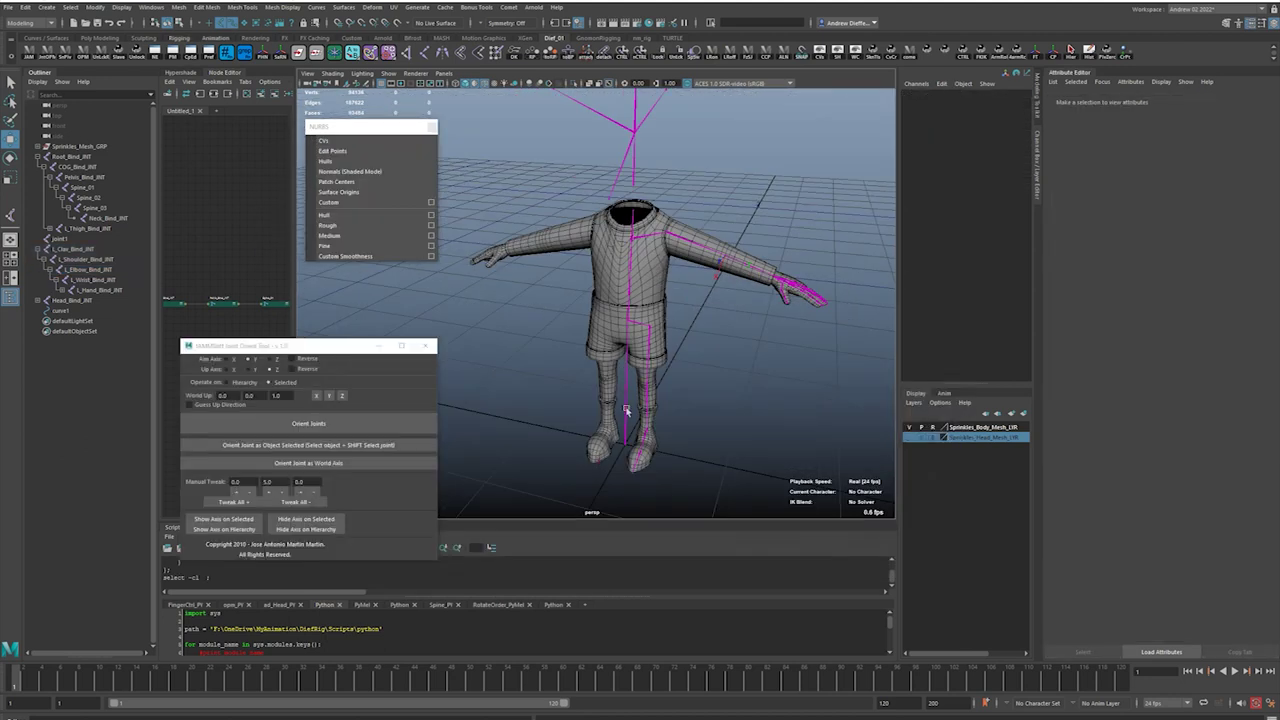
{"action": "left_click_drag", "start_coordinate": [628, 406], "coordinate": [660, 337], "text": "alt"}
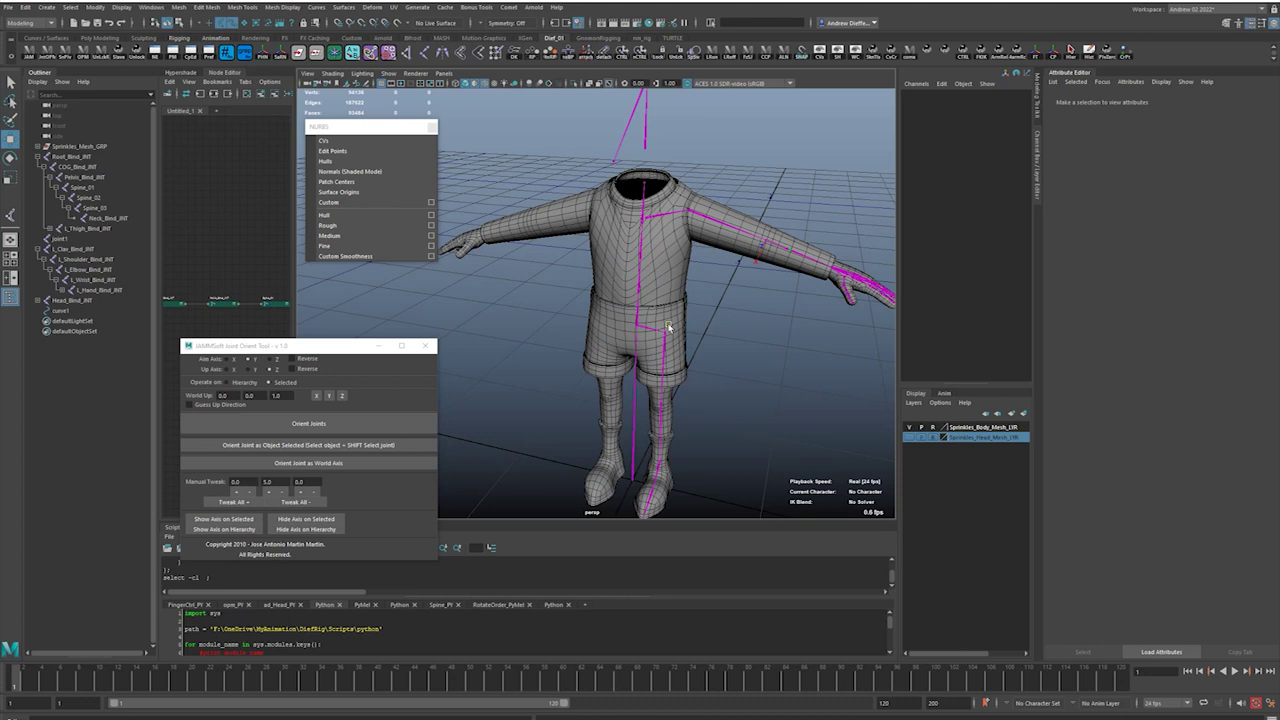
{"action": "key", "text": "alt+1"}
{"action": "middle_click_drag", "start_coordinate": [746, 327], "coordinate": [705, 368], "text": "alt"}
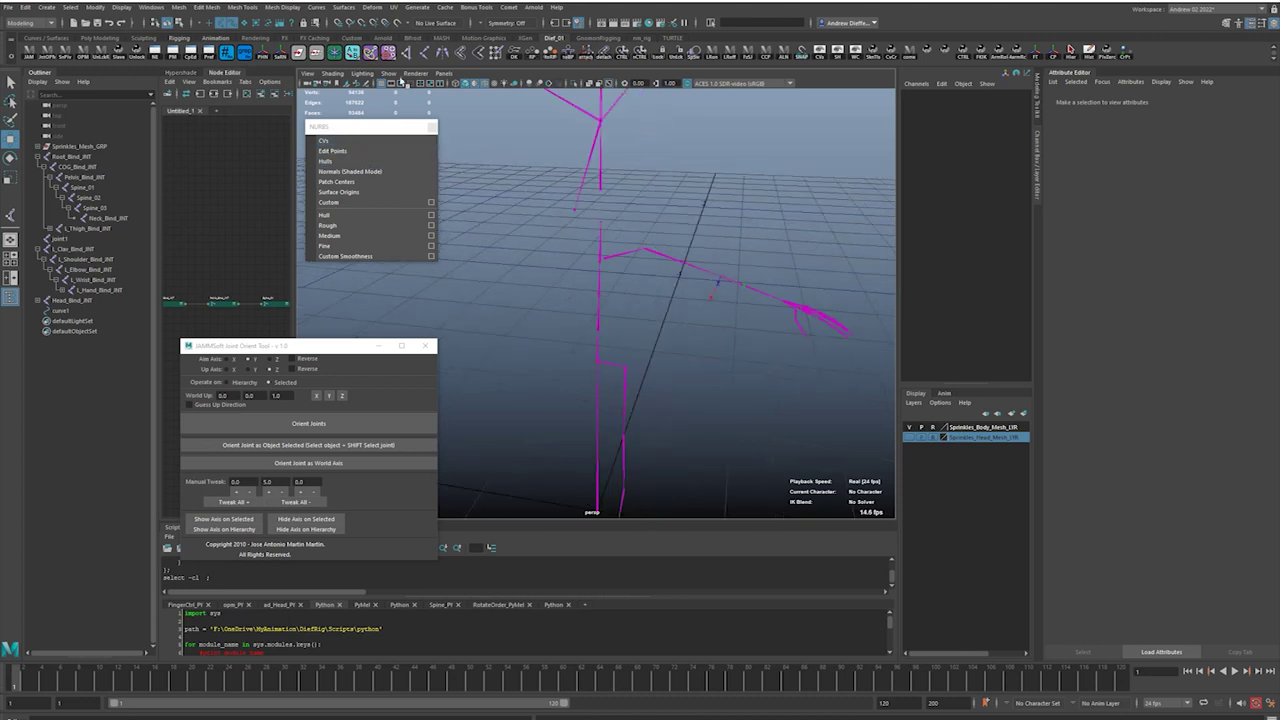
Draw a three-joint chain with the Joint Tool snapped to the left shoulder, elbow and wrist, then expand it and select its root joint.
{"action": "double_click", "coordinate": [428, 53]}
{"action": "left_click_drag", "start_coordinate": [904, 262], "coordinate": [1050, 219]}
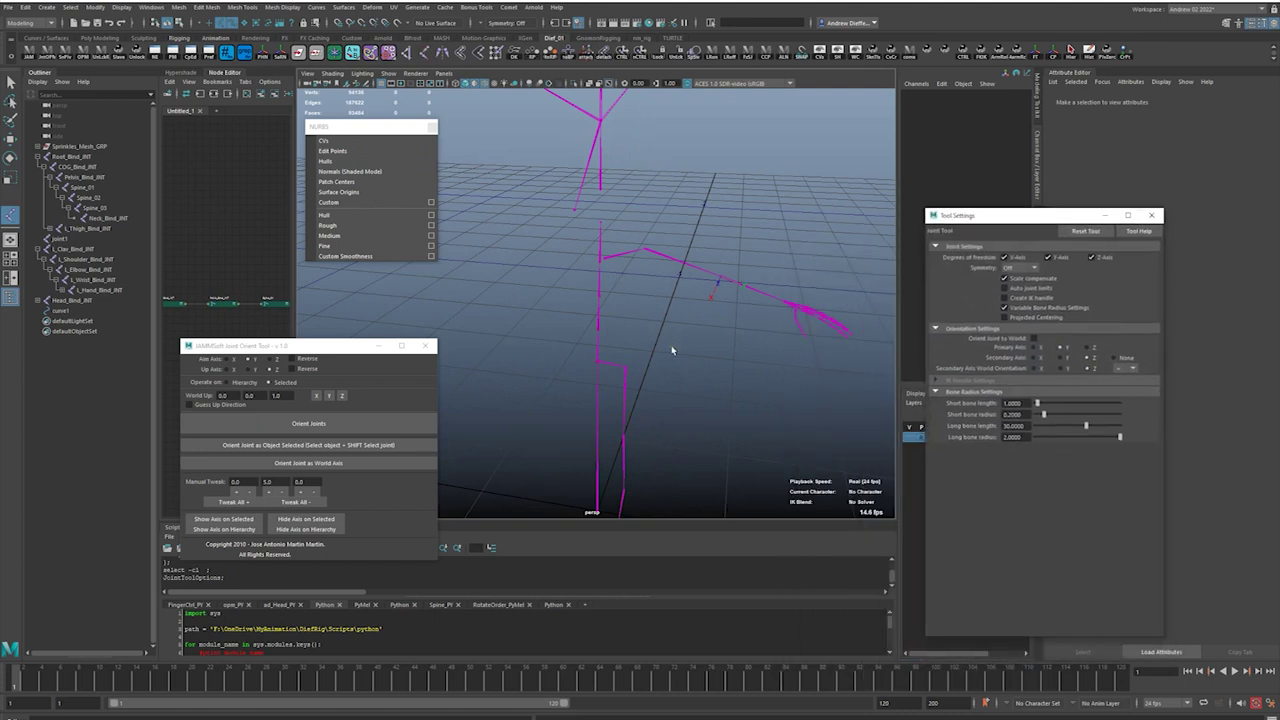
{"action": "left_click", "coordinate": [657, 258]}
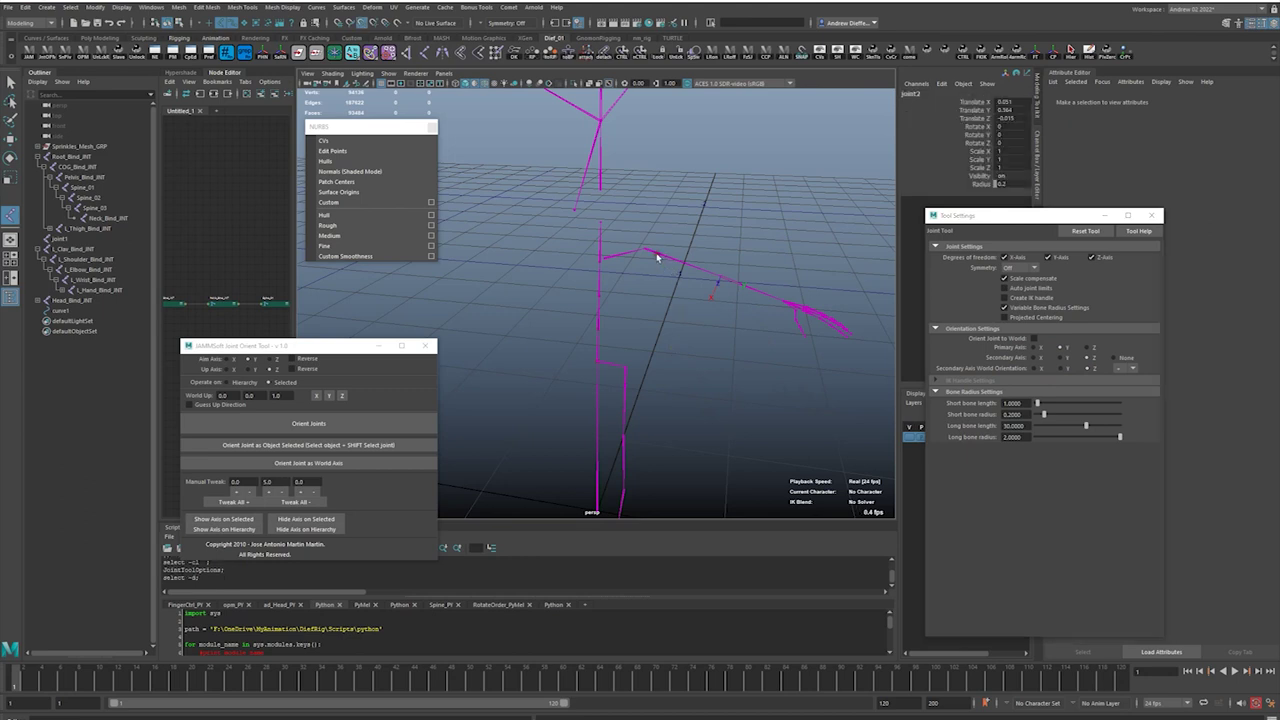
{"action": "left_click", "coordinate": [732, 283]}
{"action": "left_click", "coordinate": [784, 304]}
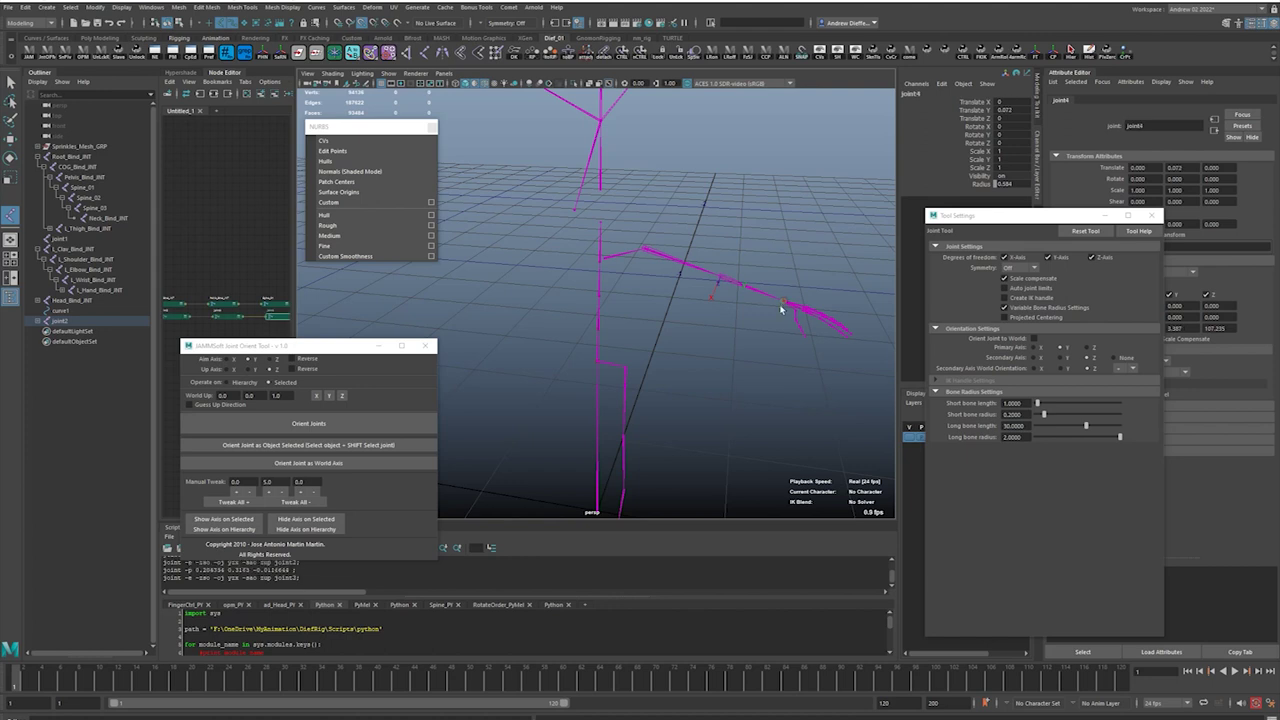
{"action": "key", "text": "w"}
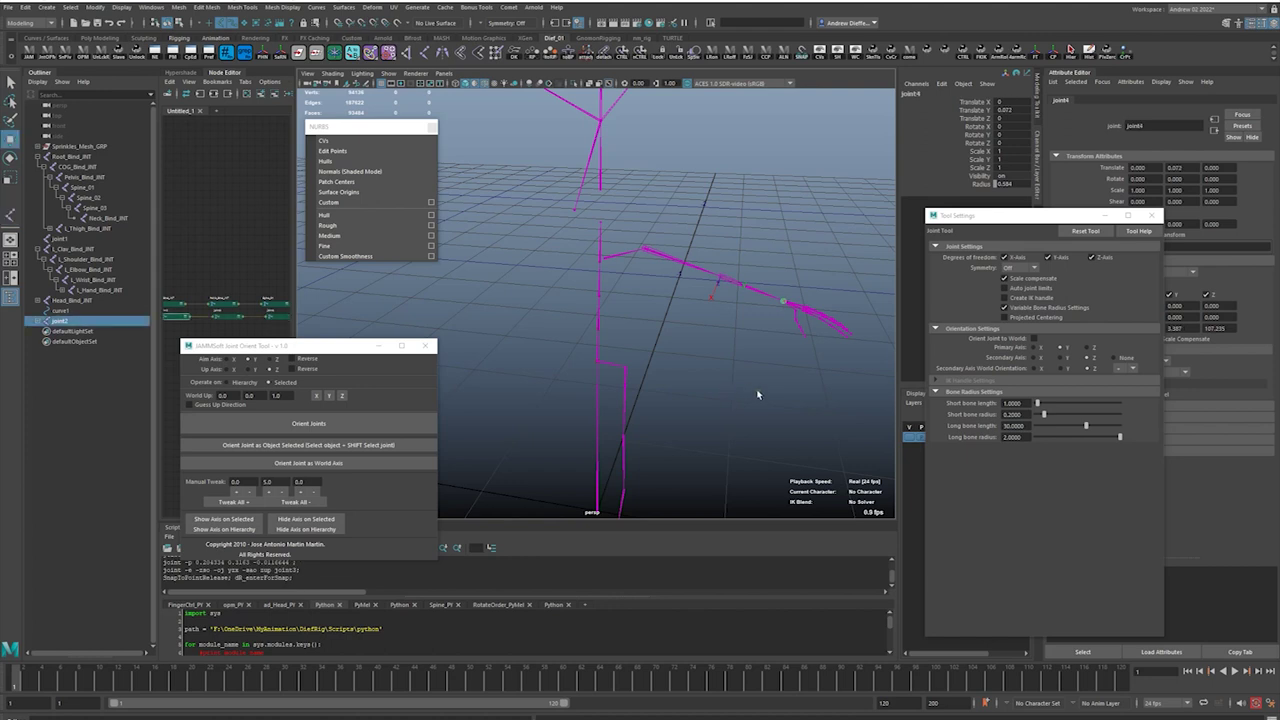
{"action": "left_click", "coordinate": [37, 320]}
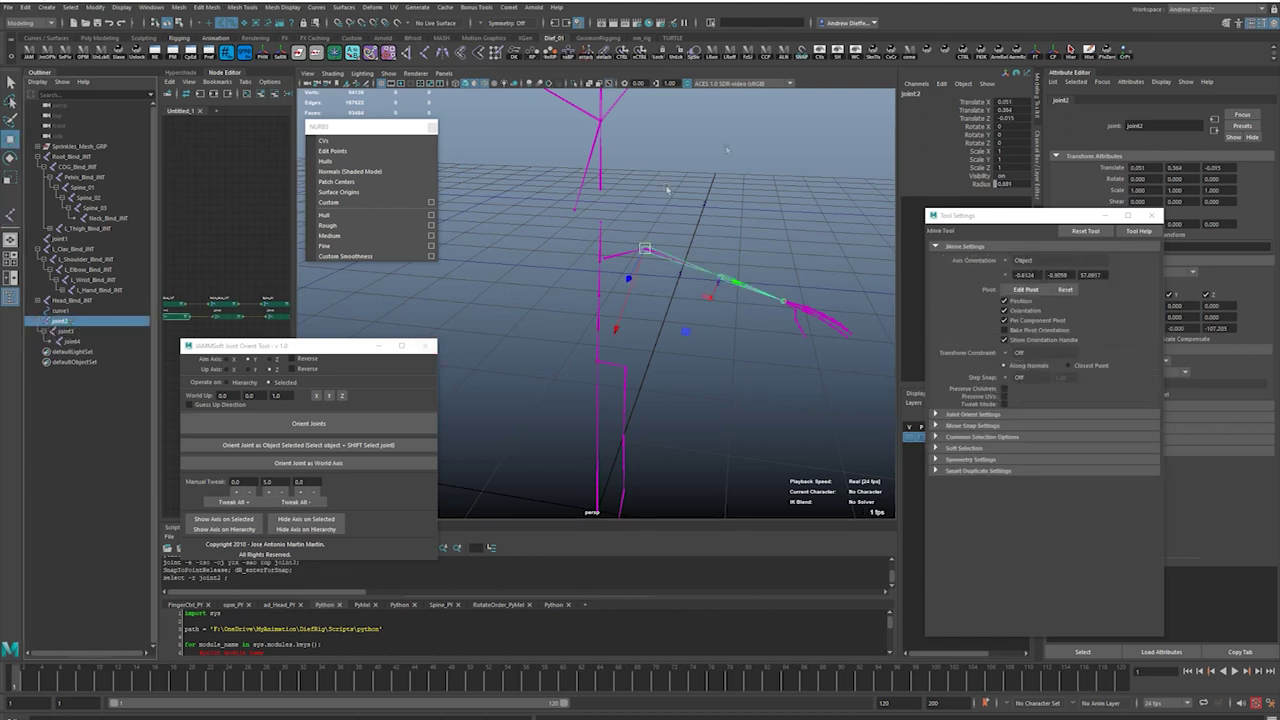
{"action": "left_click_drag", "start_coordinate": [765, 180], "coordinate": [690, 349], "text": "alt"}
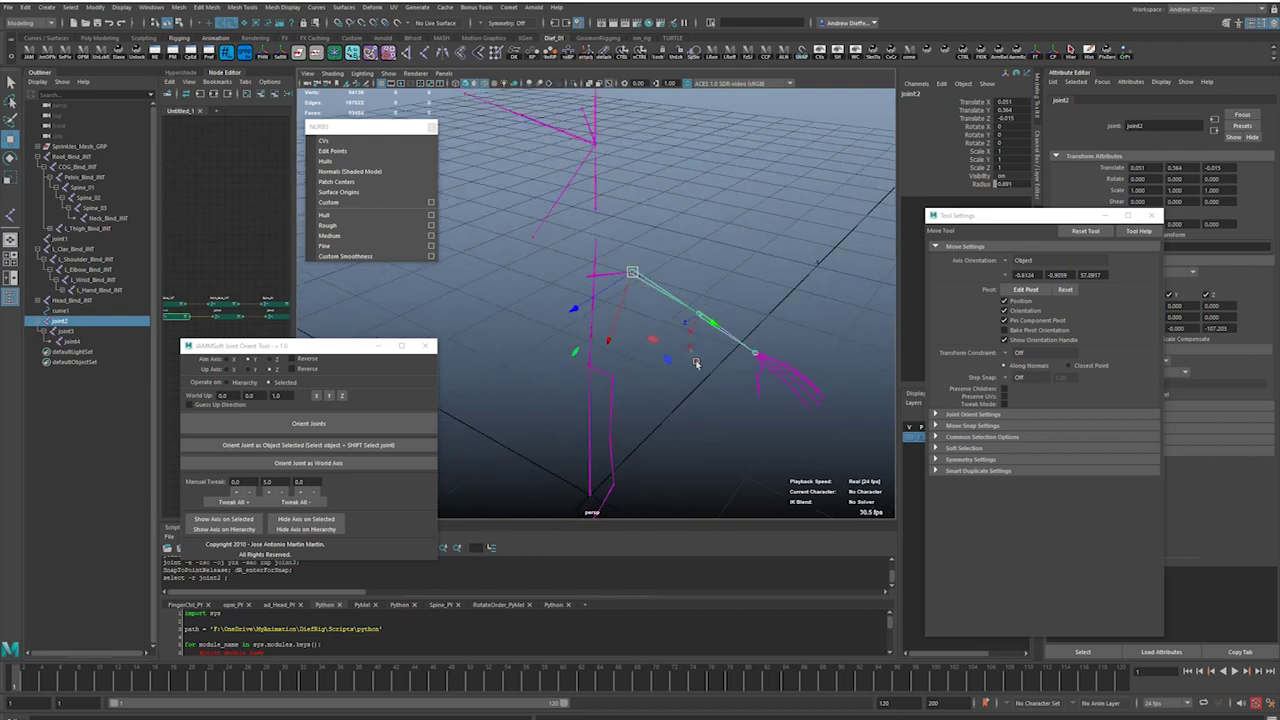
Test-rotate the root of the new joint chain, undo the rotation, and orient it with world up X.
{"action": "key", "text": "e"}
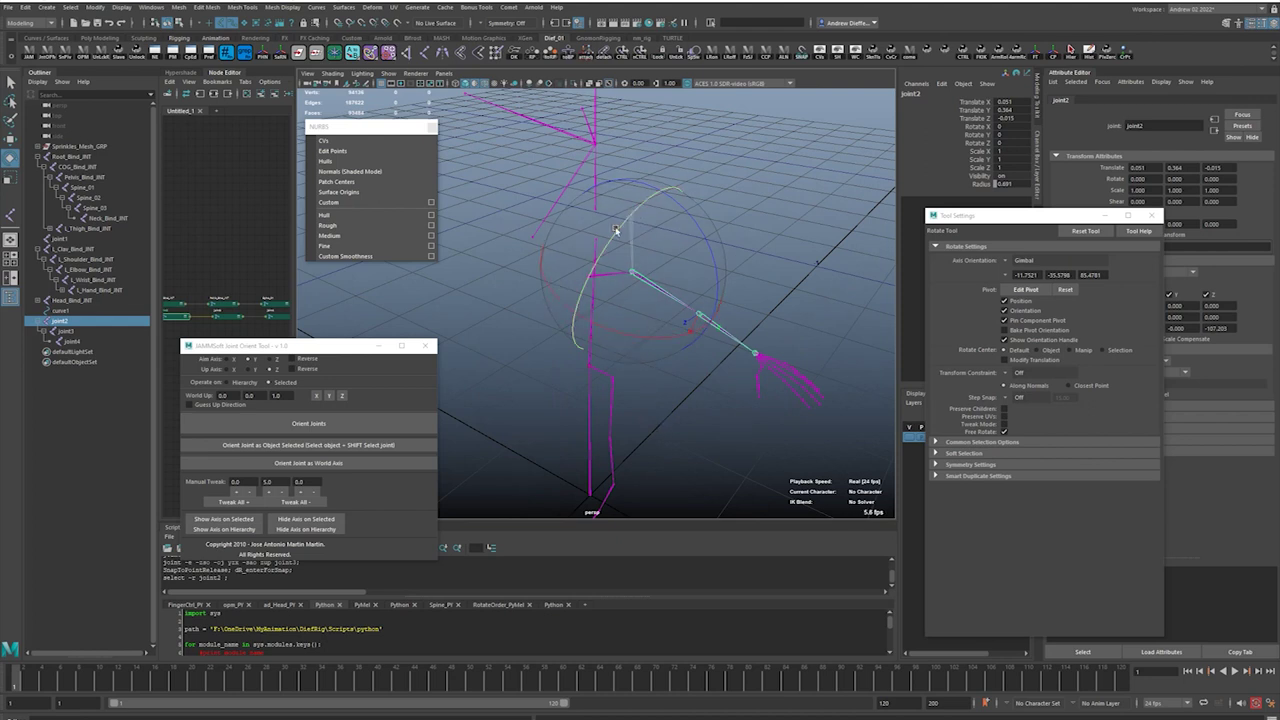
{"action": "left_click_drag", "start_coordinate": [615, 230], "coordinate": [549, 357]}
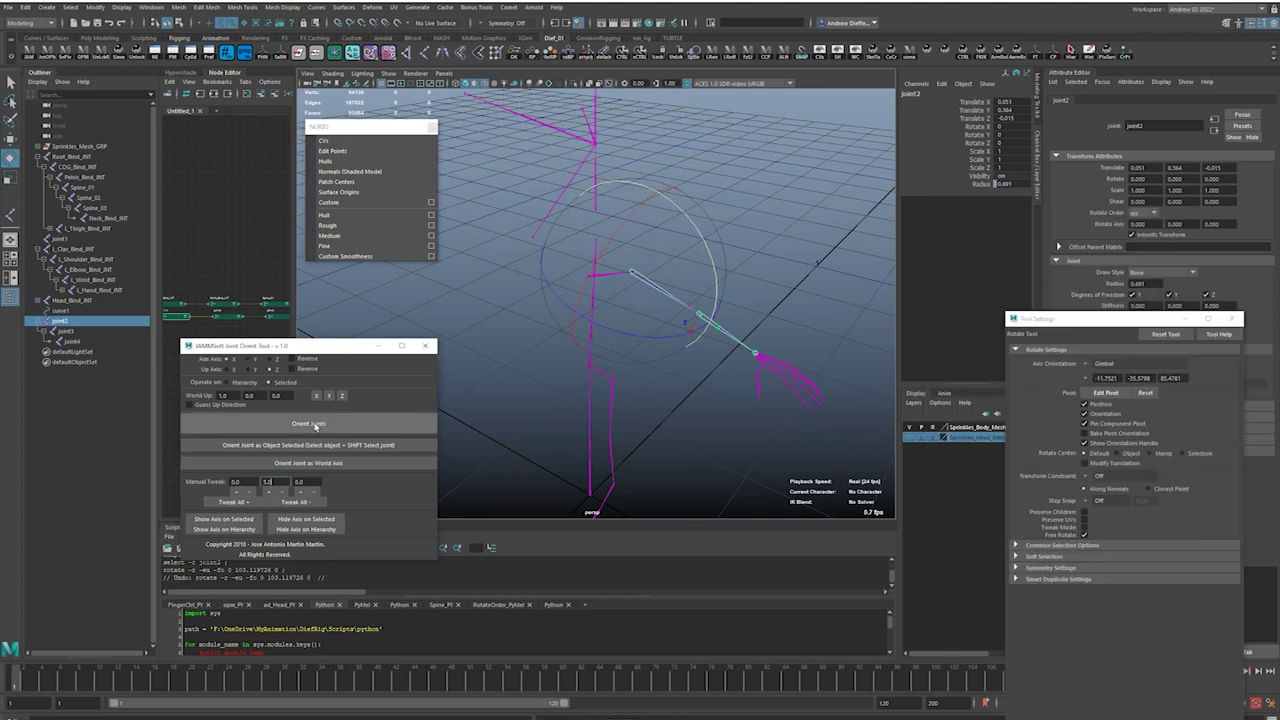
{"action": "left_click", "coordinate": [317, 427]}
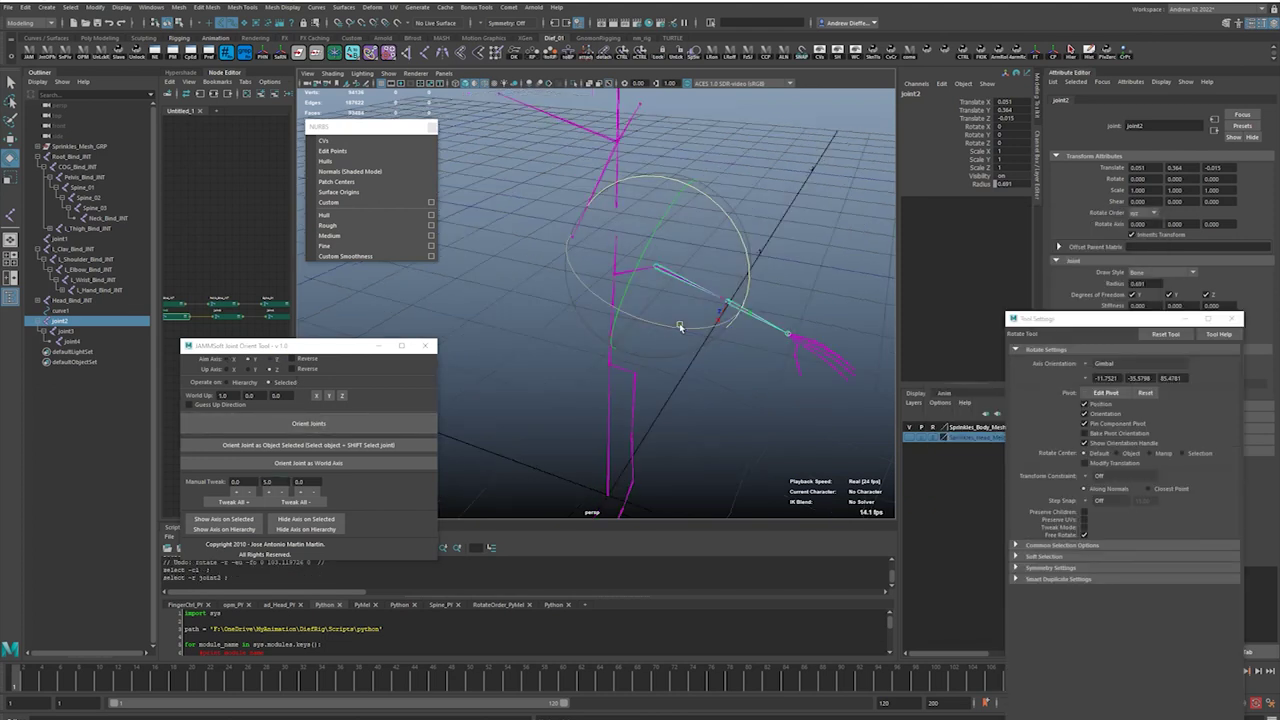
Test-rotate the reoriented chain root about its axes and undo the rotations.
{"action": "mouse_move", "coordinate": [680, 326]}
{"action": "left_mouse_down"}
{"action": "mouse_move", "coordinate": [698, 323]}
{"action": "mouse_move", "coordinate": [651, 341]}
{"action": "mouse_move", "coordinate": [670, 336]}
{"action": "left_mouse_up"}
{"action": "key", "text": "ctrl+z"}
{"action": "left_click_drag", "start_coordinate": [728, 221], "coordinate": [662, 350]}
{"action": "key", "text": "ctrl+z"}
{"action": "key", "text": "ctrl+z"}
{"action": "left_click_drag", "start_coordinate": [690, 407], "coordinate": [700, 409], "text": "alt"}
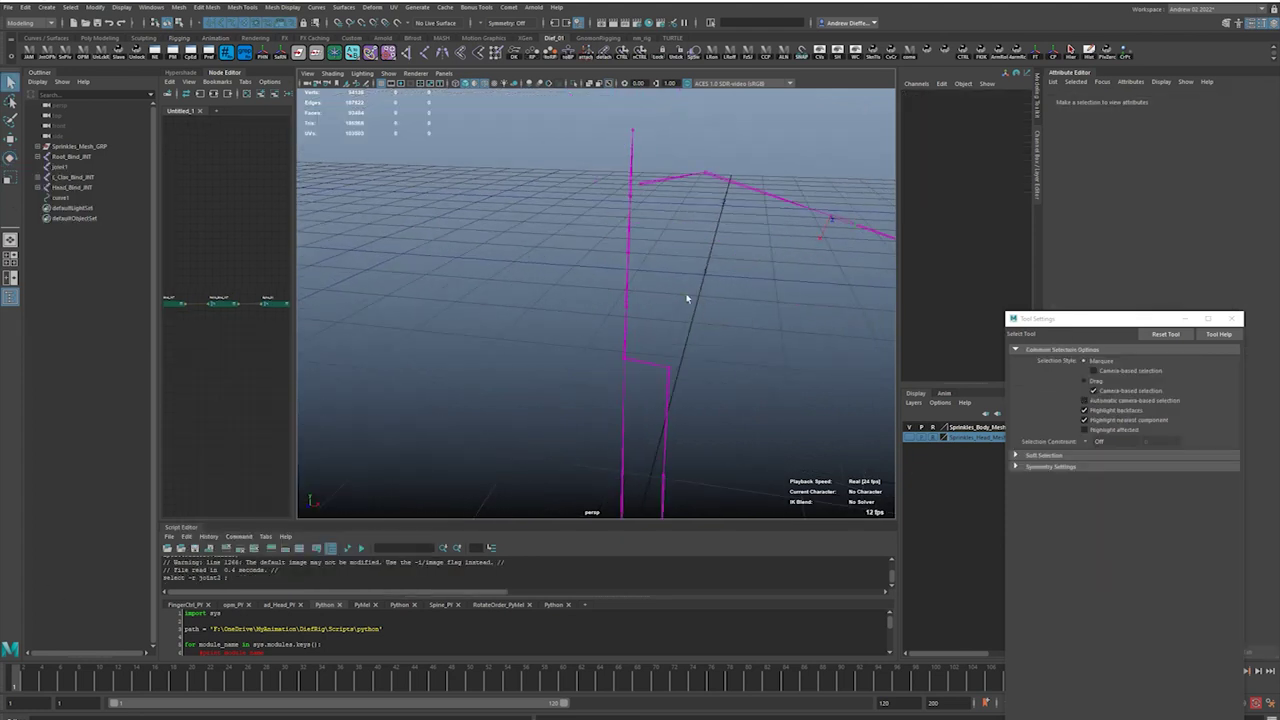
Orient the L_Shoulder_Bind_JNT hierarchy with the Joint Orient Tool using aim Y, up Z and world up Z.
{"action": "left_click_drag", "start_coordinate": [696, 300], "coordinate": [665, 317], "text": "alt"}
{"action": "mouse_move", "coordinate": [660, 374]}
{"action": "middle_mouse_down", "text": "alt"}
{"action": "mouse_move", "coordinate": [667, 278]}
{"action": "mouse_move", "coordinate": [632, 434]}
{"action": "middle_mouse_up", "text": "alt"}
{"action": "left_click", "coordinate": [656, 273]}
{"action": "left_click", "coordinate": [29, 52]}
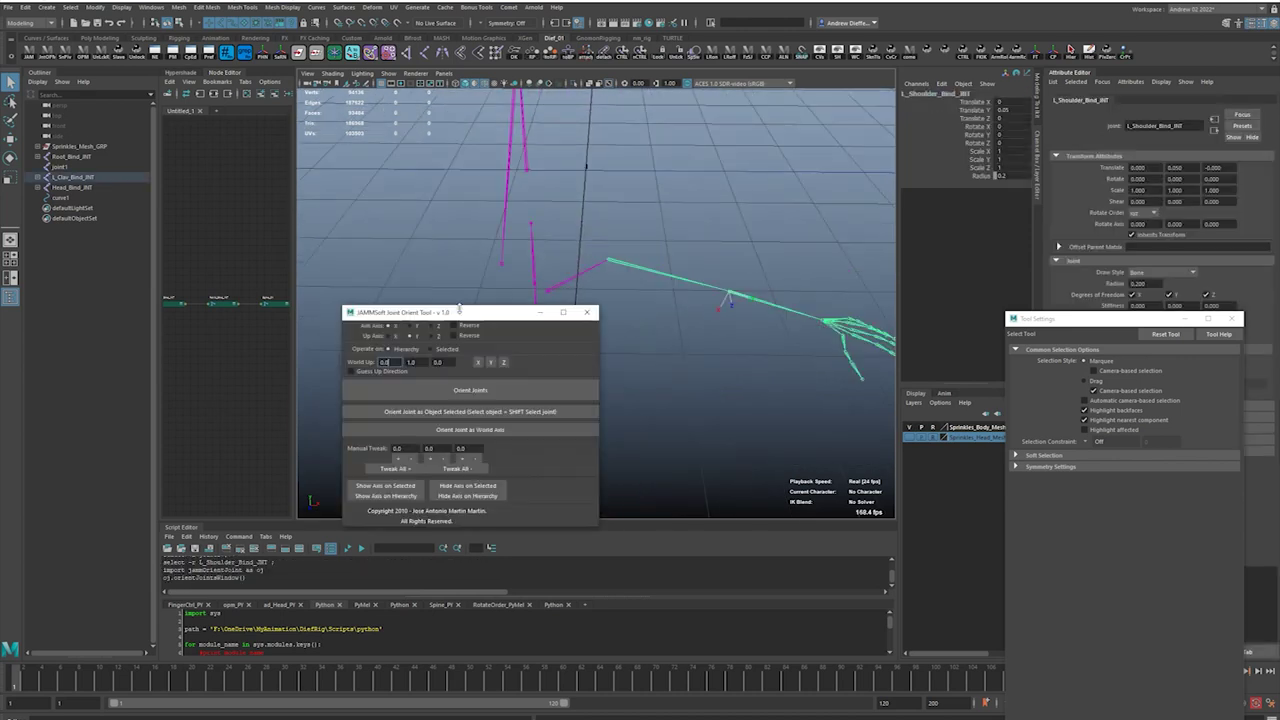
{"action": "left_click_drag", "start_coordinate": [460, 311], "coordinate": [789, 134]}
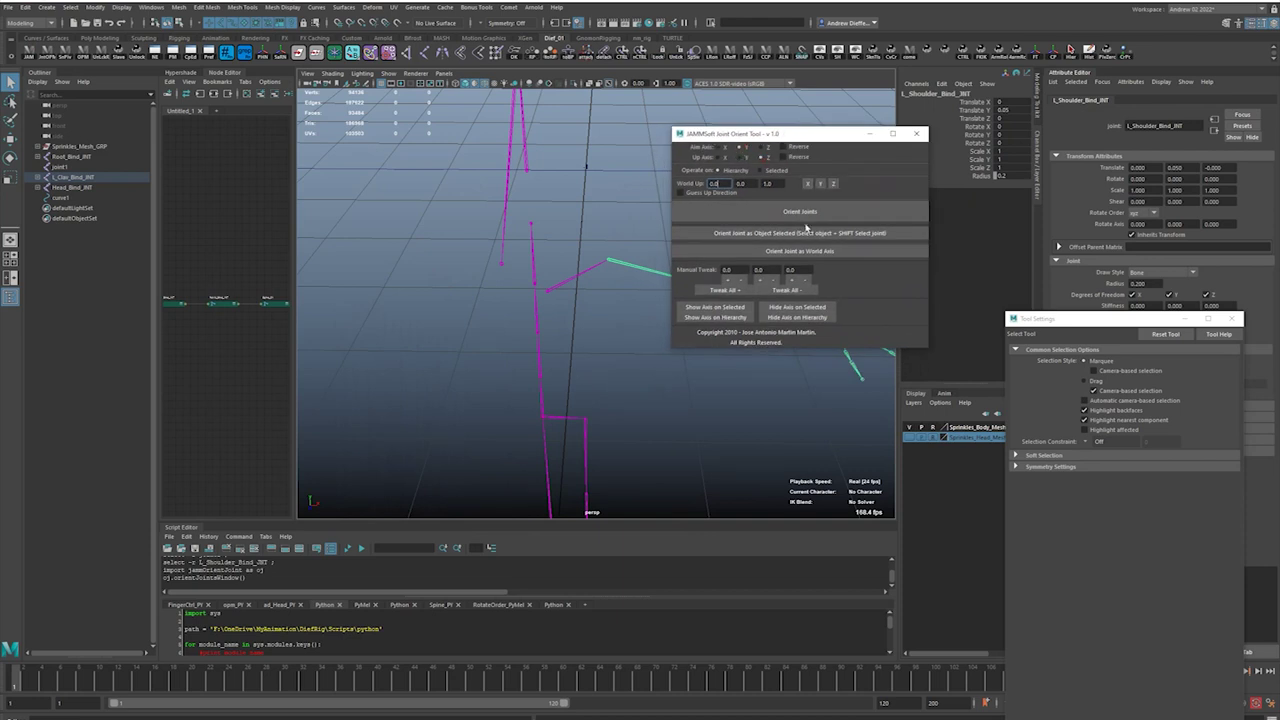
{"action": "left_click", "coordinate": [804, 212]}
Set the manual Y tweak to 5.0 and apply it negatively to L_Thumb_01_Bind_JNT.
{"action": "left_click_drag", "start_coordinate": [790, 135], "coordinate": [920, 268]}
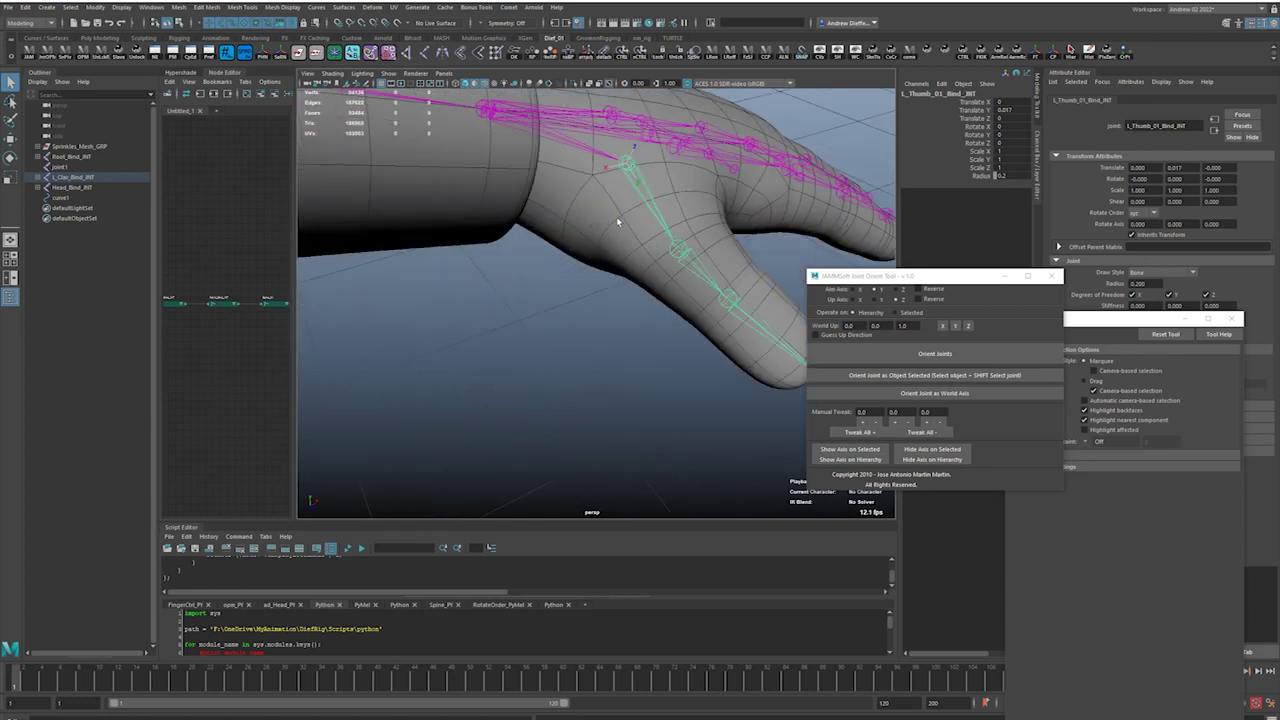
{"action": "left_click_drag", "start_coordinate": [618, 222], "coordinate": [611, 225], "text": "alt"}
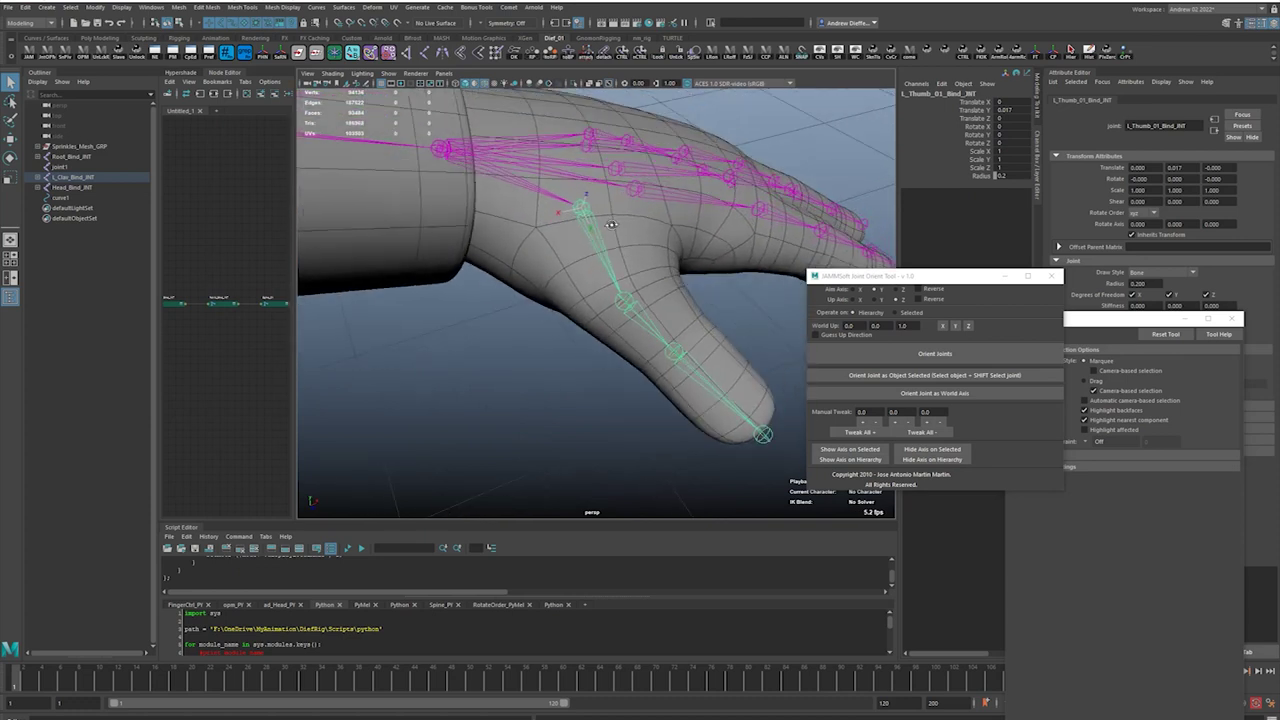
{"action": "left_click_drag", "start_coordinate": [912, 413], "coordinate": [821, 404]}
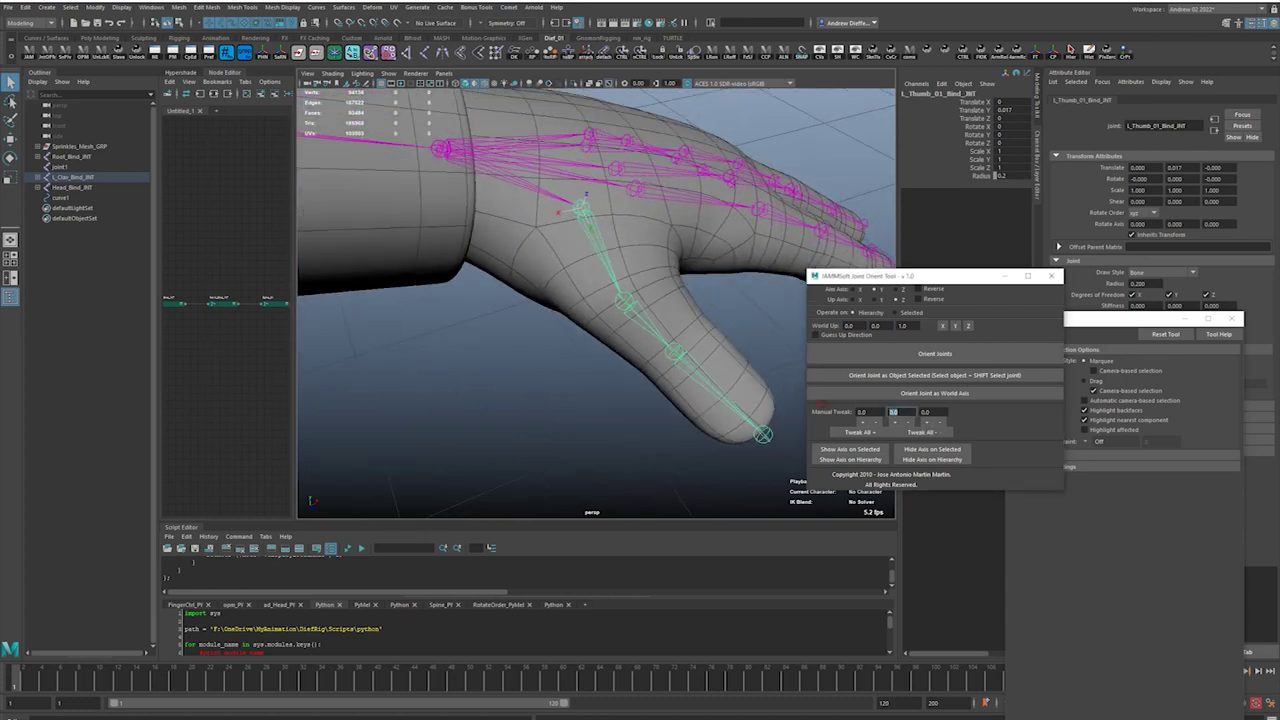
{"action": "left_click", "coordinate": [932, 433]}
Orient the L_Thumb_02, L_Thumb_03 and L_Thumb_04 bind joints, switching the operation to selected joints only.
{"action": "left_click", "coordinate": [984, 354]}
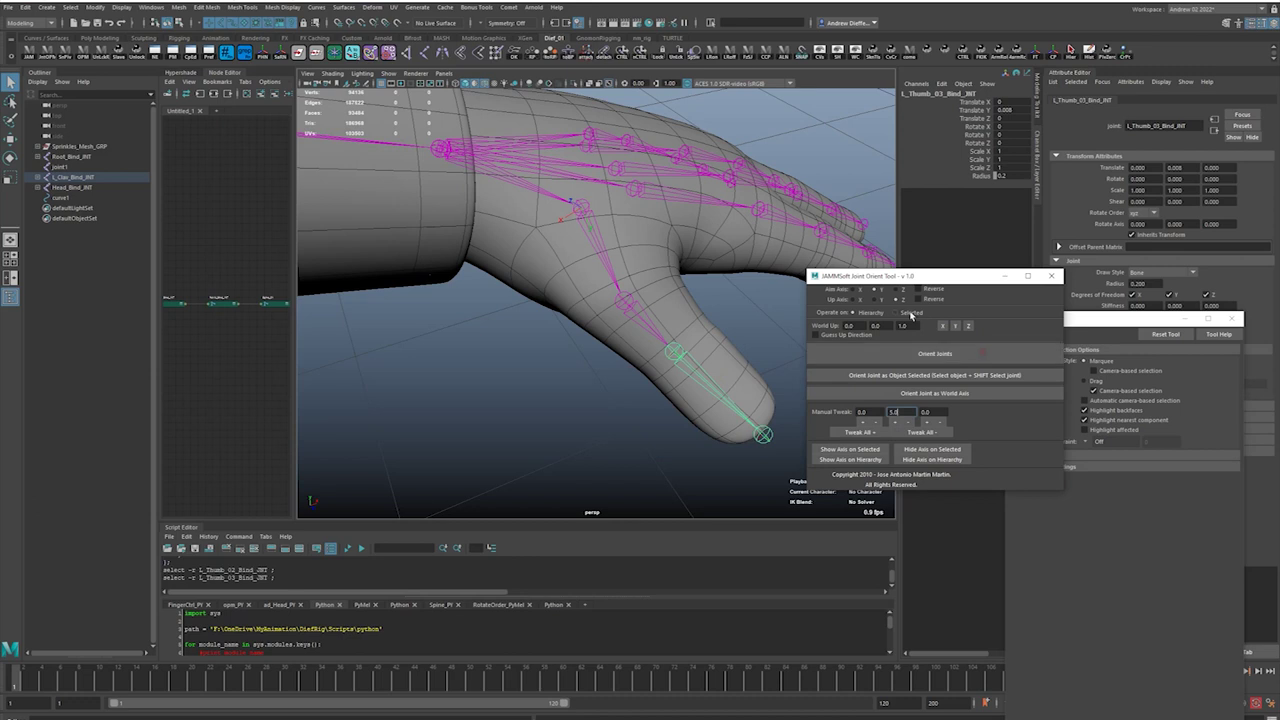
{"action": "left_click", "coordinate": [763, 431]}
{"action": "left_click", "coordinate": [914, 355]}
{"action": "left_click", "coordinate": [758, 351]}
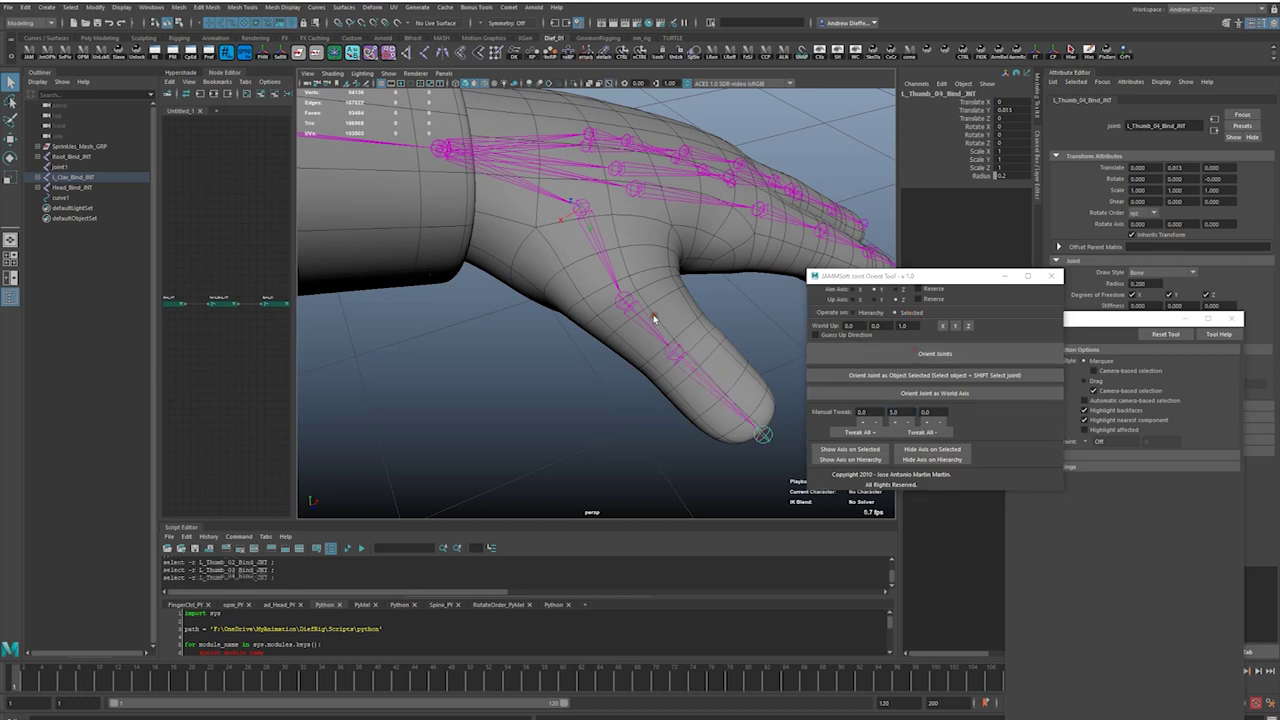
Select the hierarchy from L_Thumb_02_Bind_JNT down, display its local rotation axes, and clear the selection.
{"action": "left_click", "coordinate": [648, 326]}
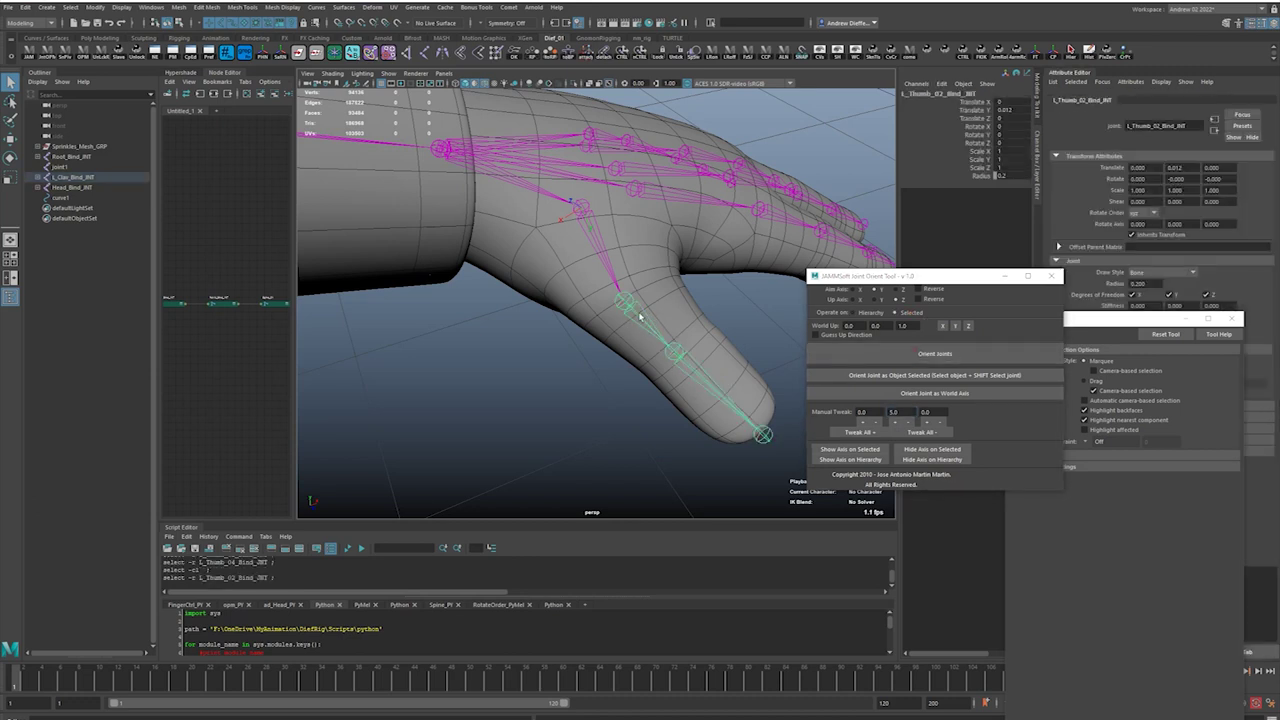
{"action": "left_click", "coordinate": [1072, 54]}
{"action": "left_click", "coordinate": [1072, 54]}
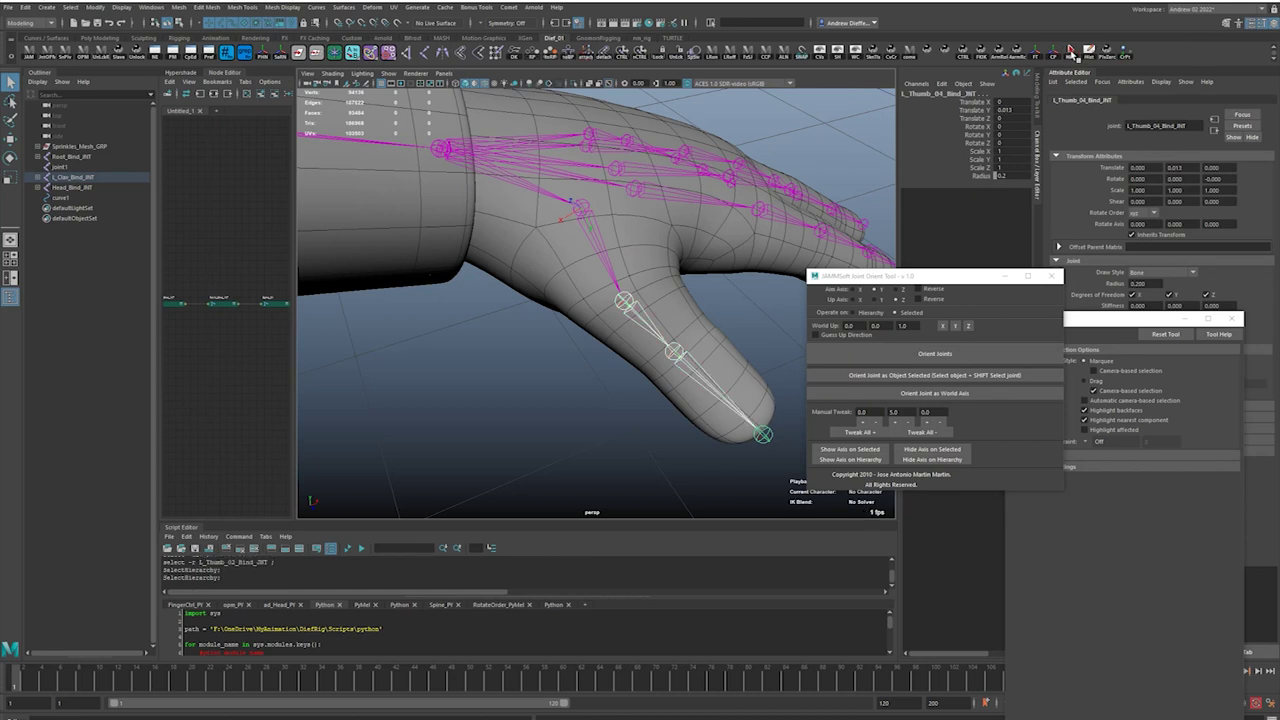
{"action": "left_click", "coordinate": [713, 55]}
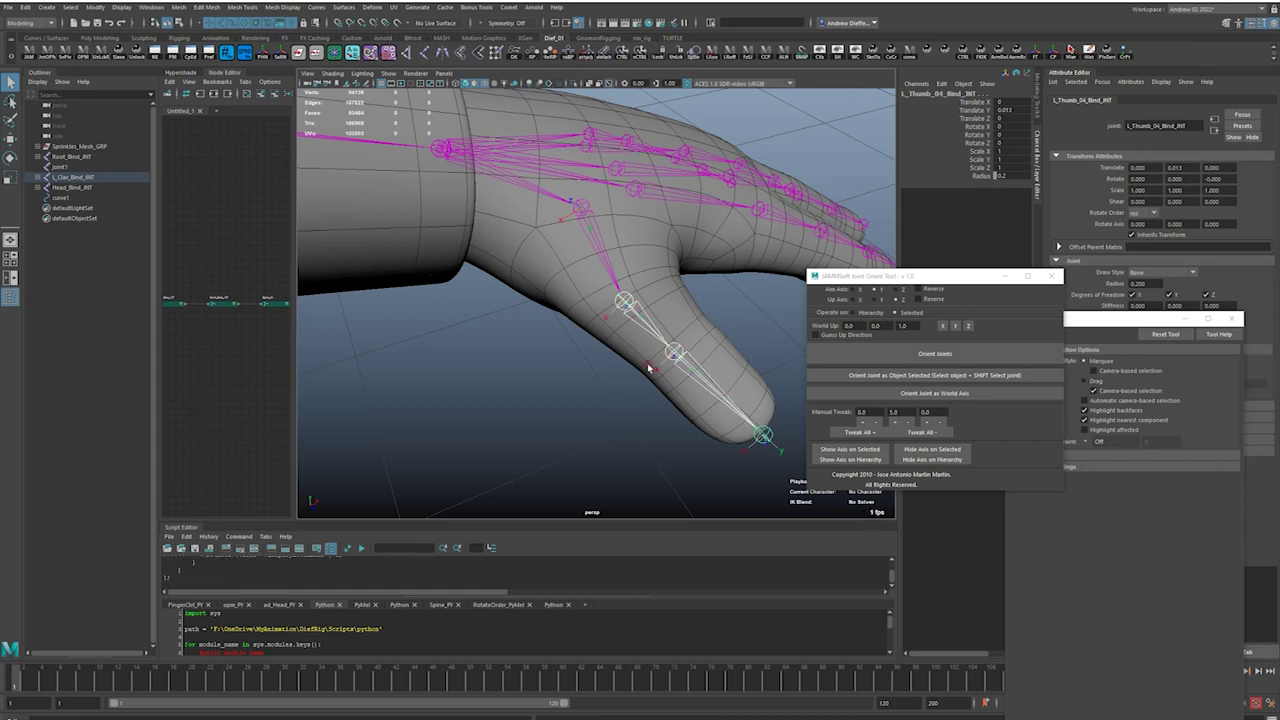
{"action": "left_click_drag", "start_coordinate": [648, 368], "coordinate": [643, 358], "text": "alt"}
{"action": "left_click", "coordinate": [622, 374]}
Try setting the Joint Orient Y of L_Thumb_02_Bind_JNT to 0, then undo it.
{"action": "left_click", "coordinate": [634, 297]}
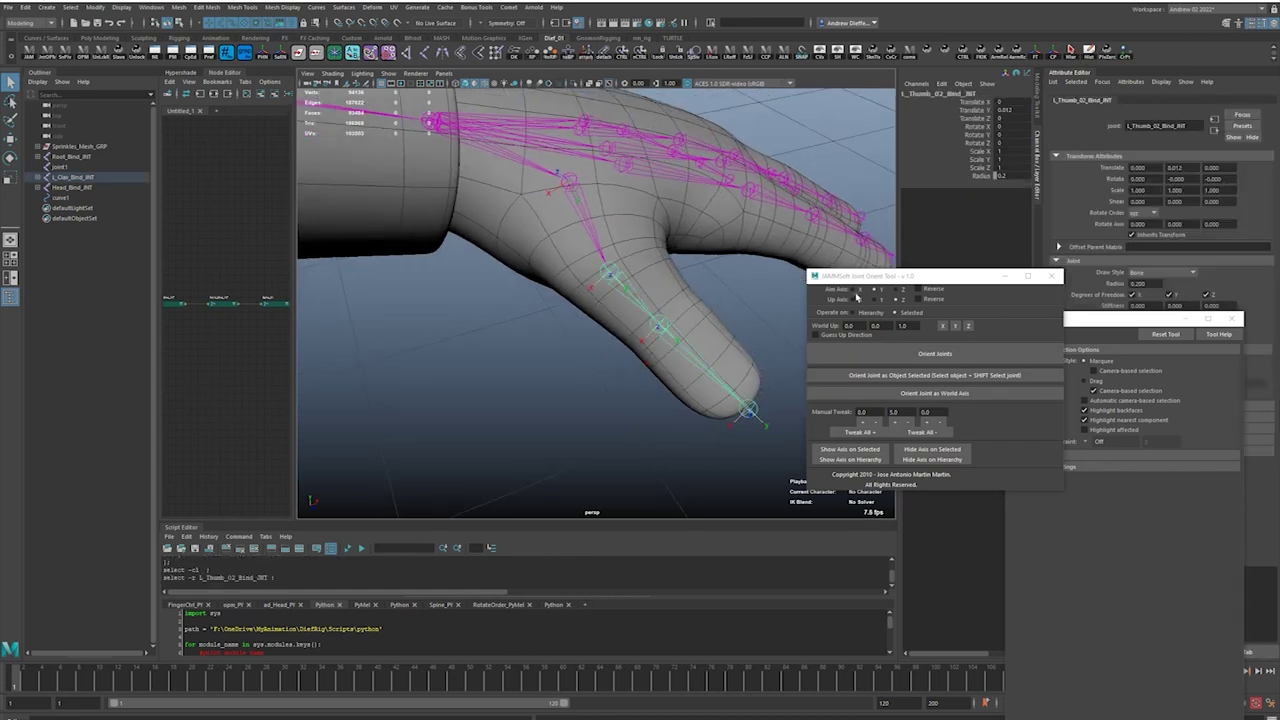
{"action": "left_click_drag", "start_coordinate": [895, 279], "coordinate": [430, 309]}
{"action": "left_click_drag", "start_coordinate": [1109, 322], "coordinate": [787, 494]}
{"action": "key", "text": "e"}
{"action": "left_click_drag", "start_coordinate": [1192, 328], "coordinate": [1165, 328]}
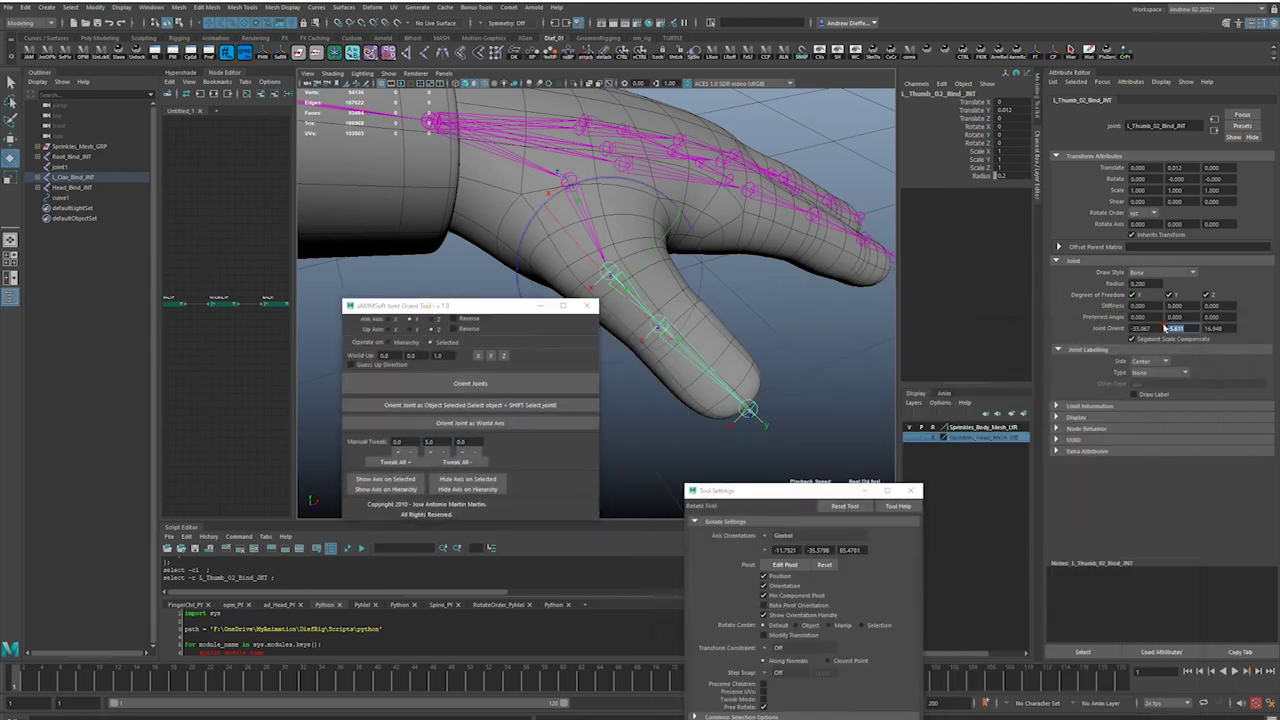
{"action": "type", "text": "0"}
{"action": "key", "text": "Return"}
{"action": "left_click", "coordinate": [808, 330]}
{"action": "key", "text": "ctrl+z"}
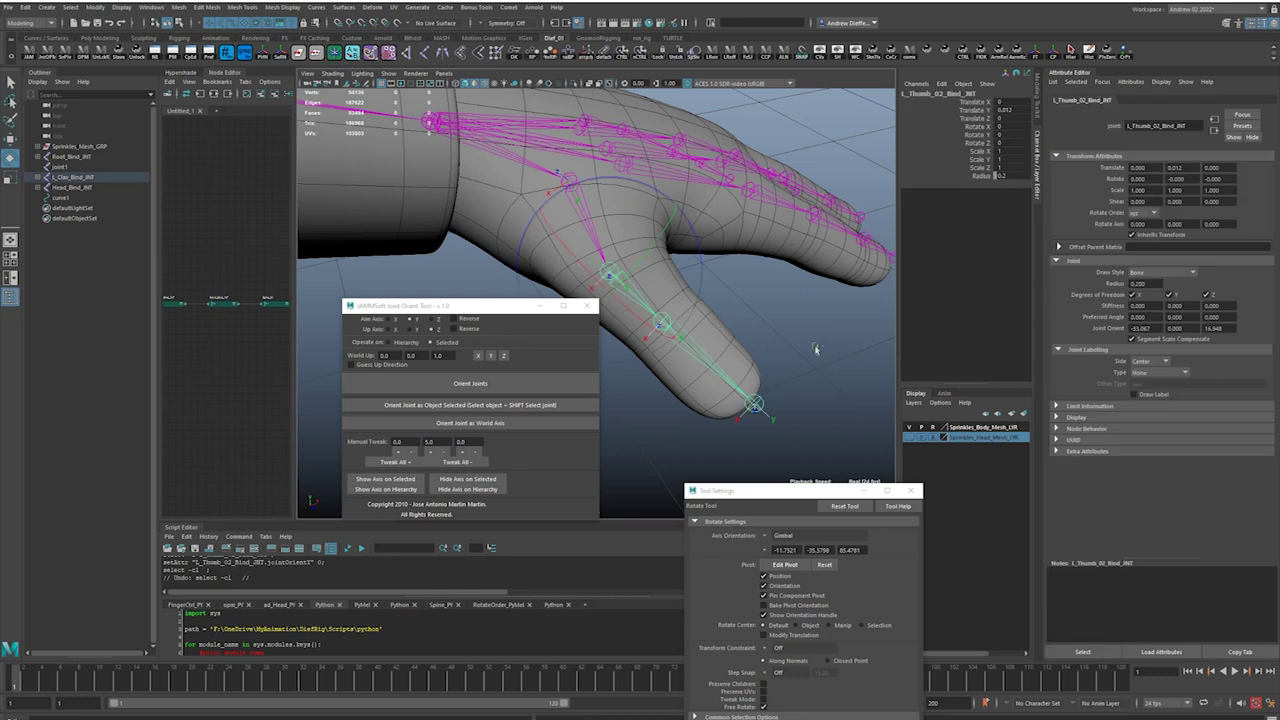
{"action": "key", "text": "ctrl+z"}
Try twisting the axes of L_Thumb_02_Bind_JNT with negative and positive 5.0 Y tweaks.
{"action": "left_click", "coordinate": [468, 464]}
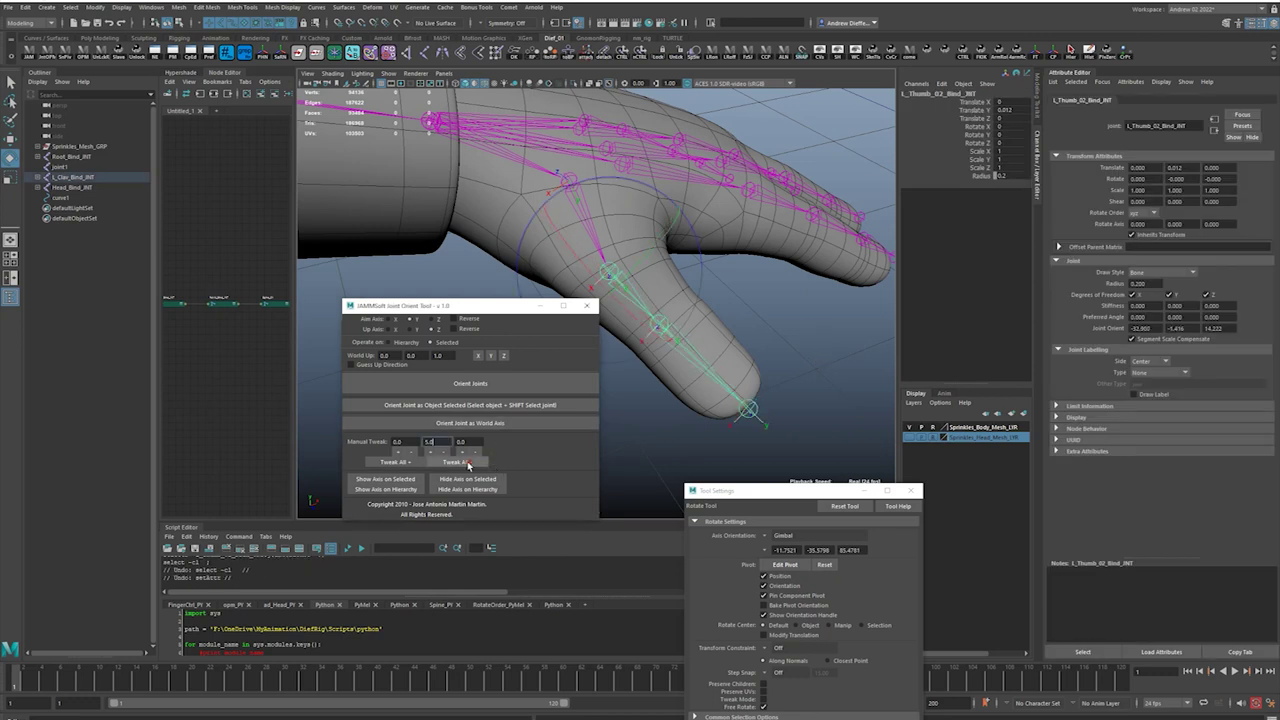
{"action": "left_click_drag", "start_coordinate": [640, 318], "coordinate": [685, 319], "text": "alt"}
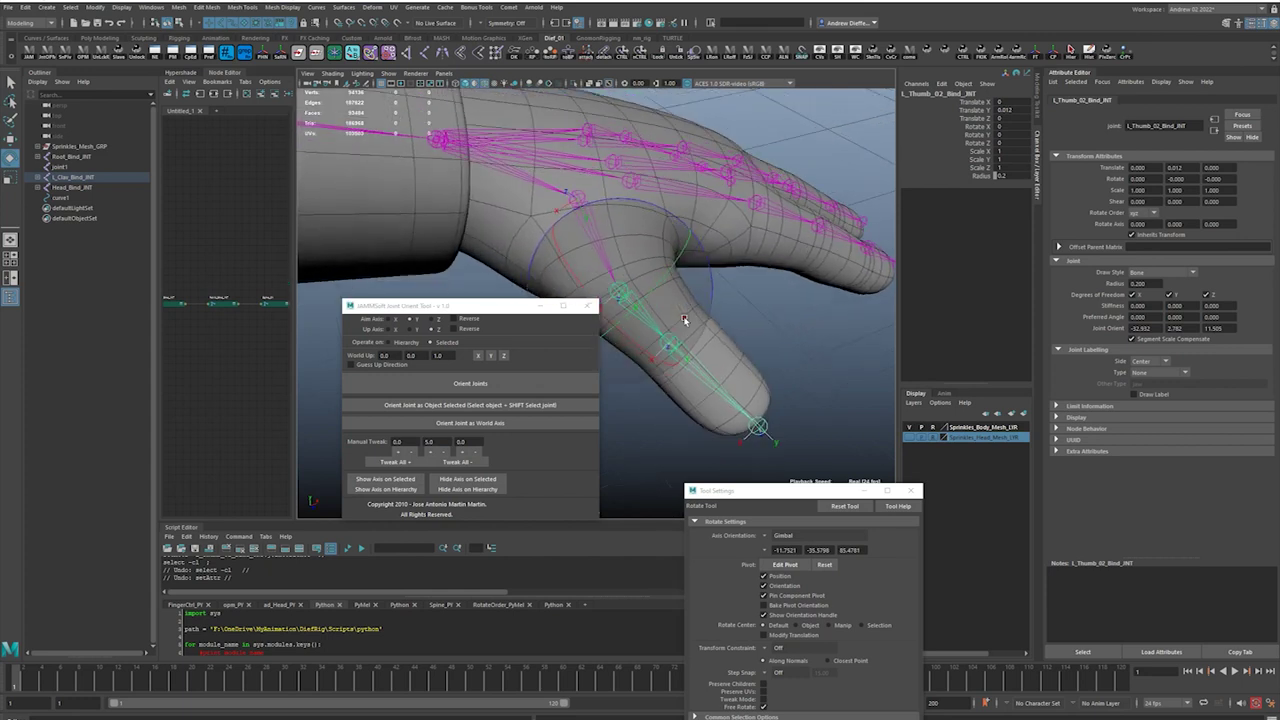
{"action": "left_click", "coordinate": [401, 463]}
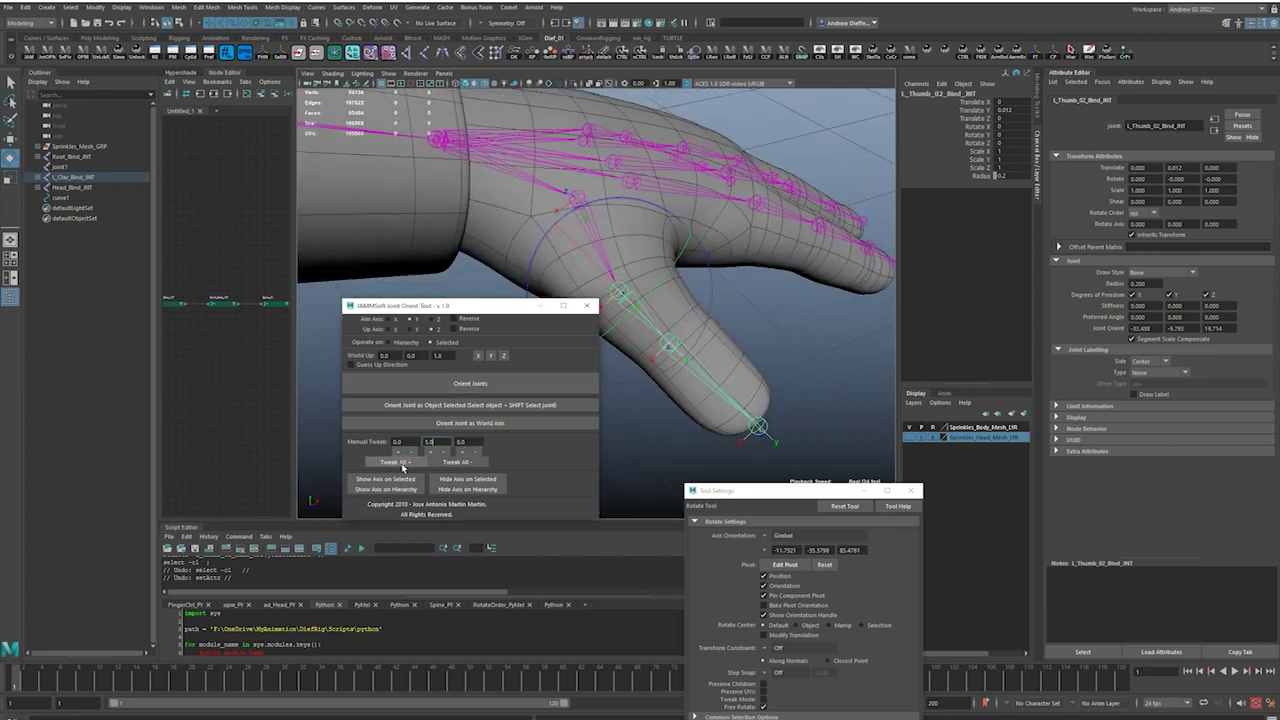
Reorient L_Thumb_01_Bind_JNT with the Joint Orient Tool and apply the 5.0 Y tweak negatively.
{"action": "left_click_drag", "start_coordinate": [690, 252], "coordinate": [628, 253], "text": "alt"}
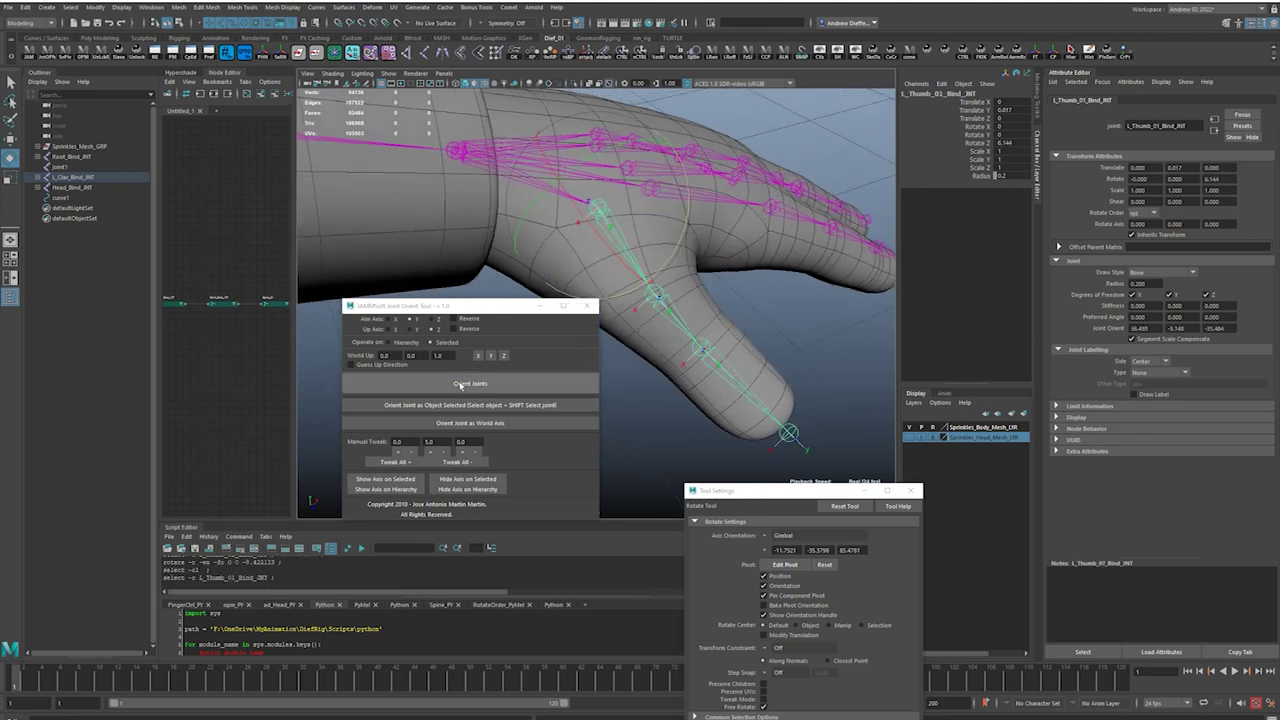
{"action": "left_click", "coordinate": [460, 384]}
{"action": "left_click", "coordinate": [464, 463]}
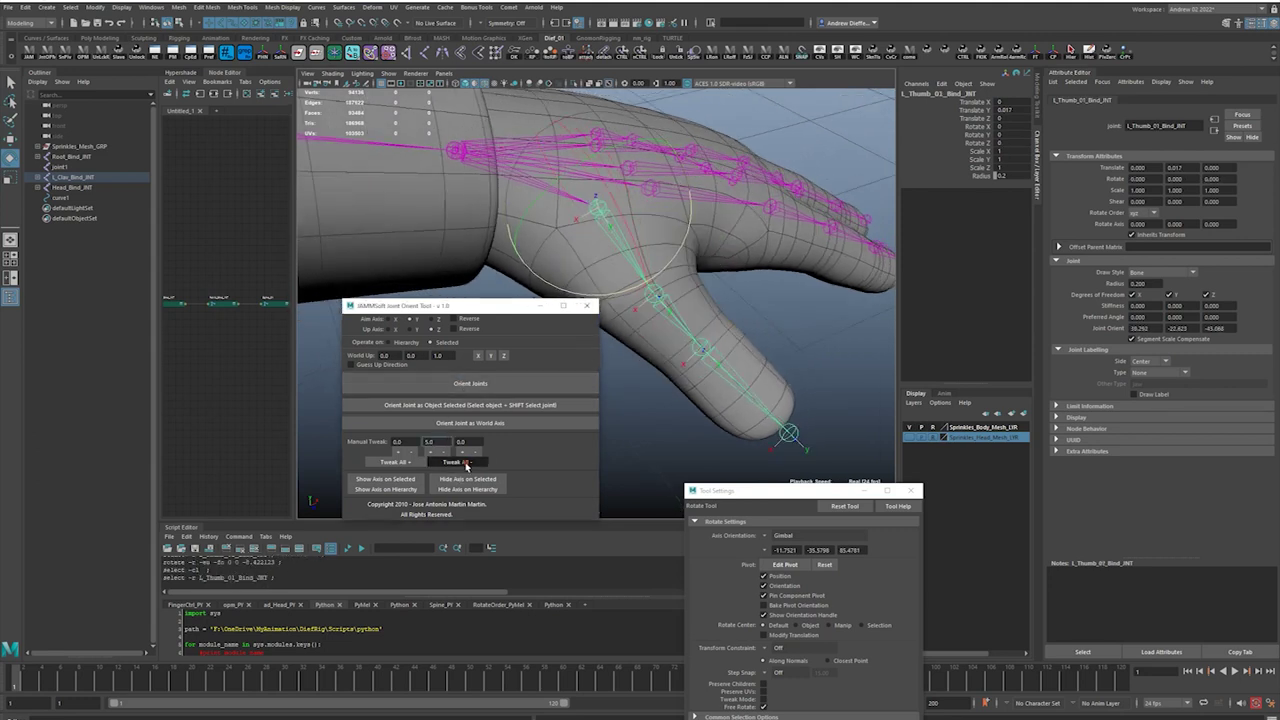
Reorient L_Thumb_02_Bind_JNT, L_Thumb_03_Bind_JNT and L_Thumb_04_Bind_JNT individually with aim Y, up Z and world up Z.
{"action": "left_click", "coordinate": [662, 320]}
{"action": "left_click", "coordinate": [451, 387]}
{"action": "left_click", "coordinate": [749, 392]}
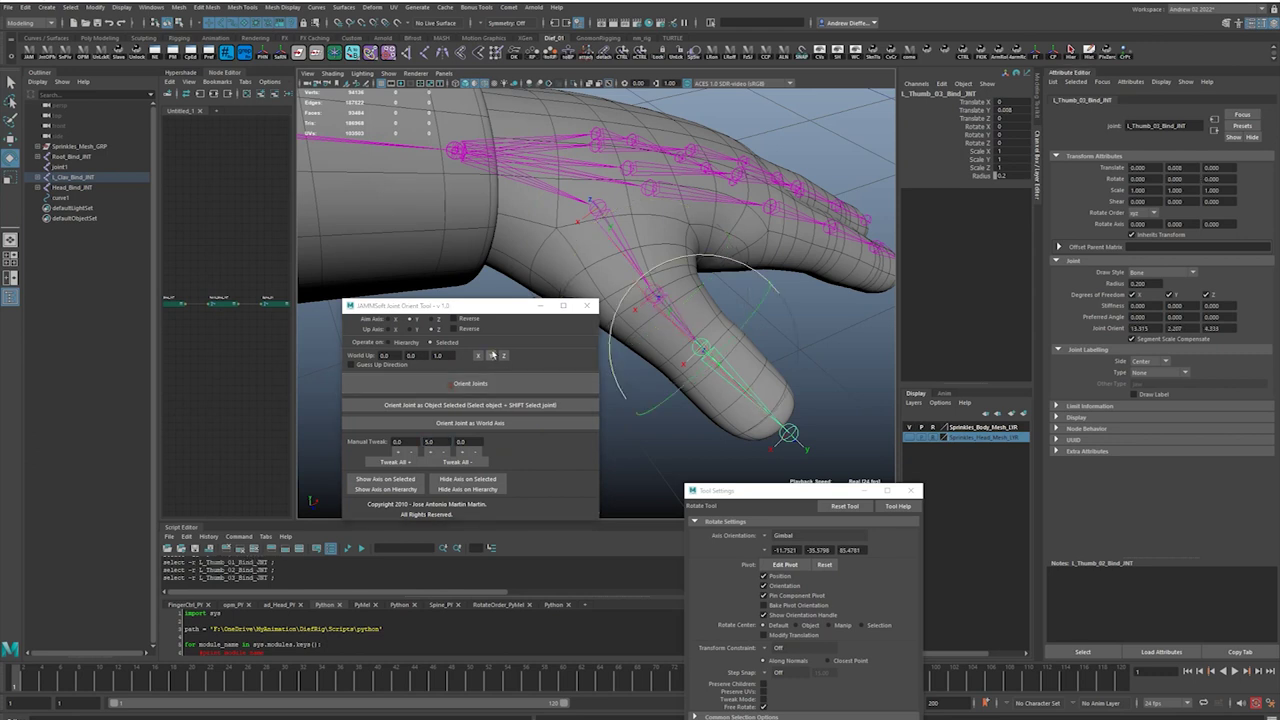
{"action": "left_click", "coordinate": [486, 386]}
{"action": "left_click", "coordinate": [808, 431]}
{"action": "left_click", "coordinate": [512, 380]}
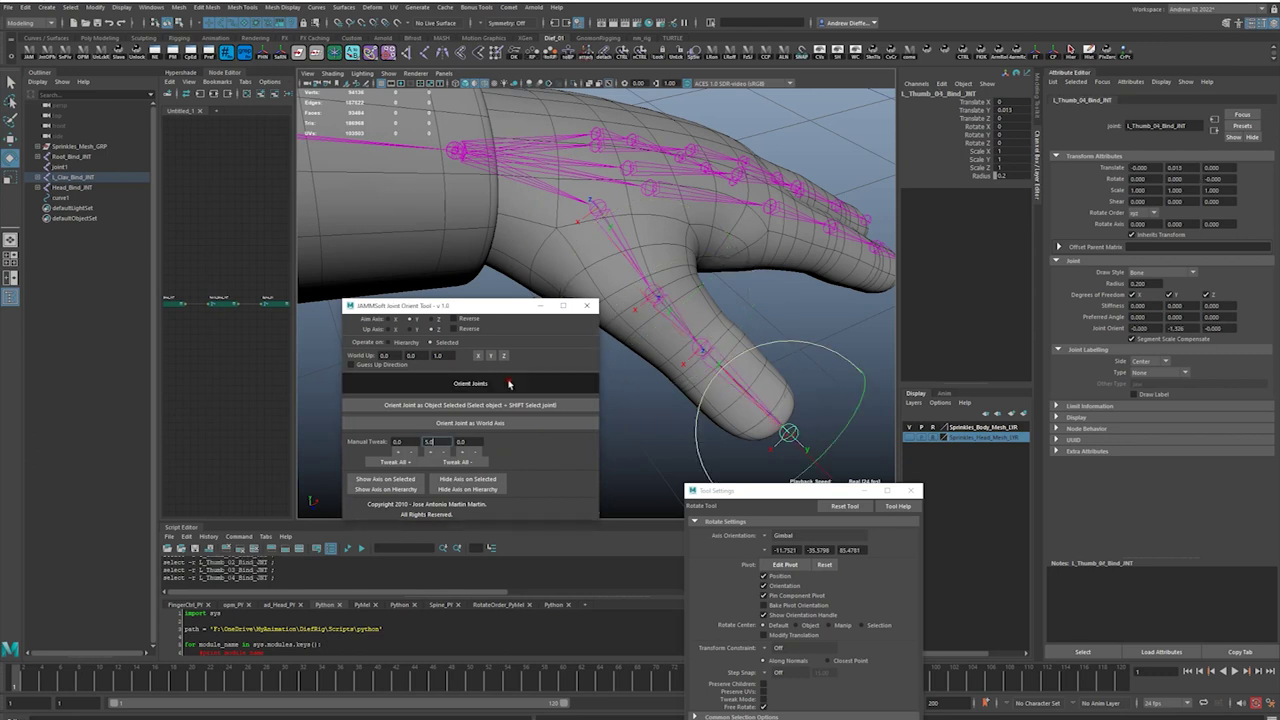
Select L_Index_01_Bind_JNT, frame the back of the hand, and move the Joint Orient Tool window clear of it.
{"action": "left_click", "coordinate": [682, 193]}
{"action": "left_click_drag", "start_coordinate": [682, 193], "coordinate": [690, 222], "text": "alt"}
{"action": "key", "text": "f"}
{"action": "left_click_drag", "start_coordinate": [713, 267], "coordinate": [769, 260], "text": "alt"}
{"action": "right_click_drag", "start_coordinate": [769, 260], "coordinate": [736, 253], "text": "alt"}
{"action": "left_click_drag", "start_coordinate": [736, 253], "coordinate": [686, 262], "text": "alt"}
{"action": "key", "text": "f"}
{"action": "left_click_drag", "start_coordinate": [480, 306], "coordinate": [376, 326]}
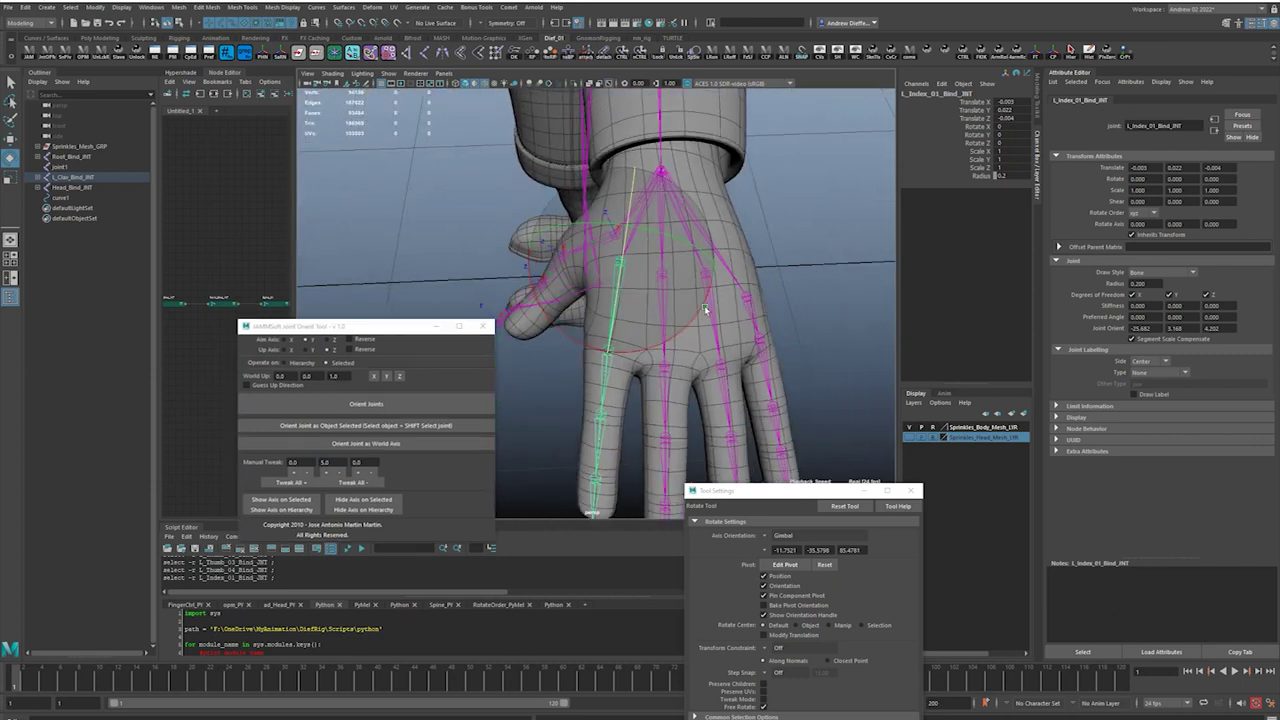
{"action": "left_click_drag", "start_coordinate": [706, 311], "coordinate": [672, 302], "text": "alt"}
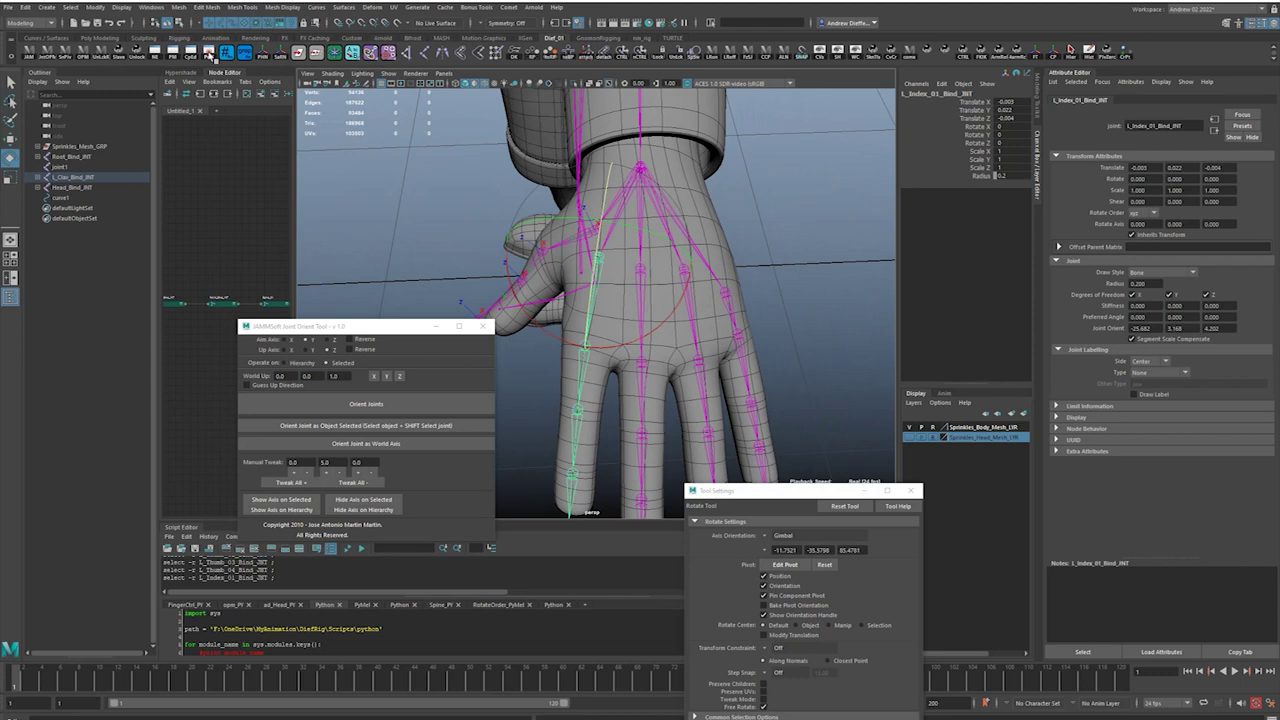
Open the Display preferences and save the preferences.
{"action": "left_click", "coordinate": [208, 57]}
{"action": "left_click", "coordinate": [655, 270]}
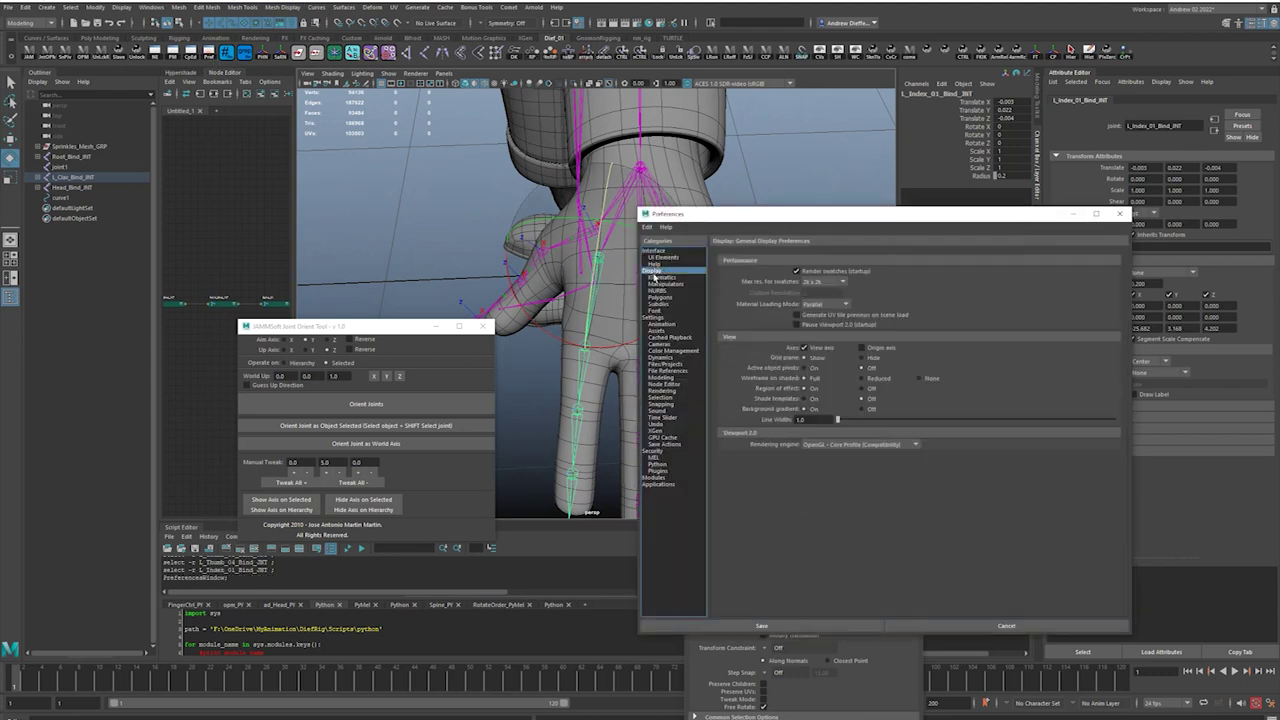
{"action": "left_click", "coordinate": [815, 628]}
Orient L_Index_01_Bind_JNT and align its axes with the finger using Y tweaks of 5.0 and 1.0.
{"action": "left_click_drag", "start_coordinate": [614, 369], "coordinate": [632, 366], "text": "alt"}
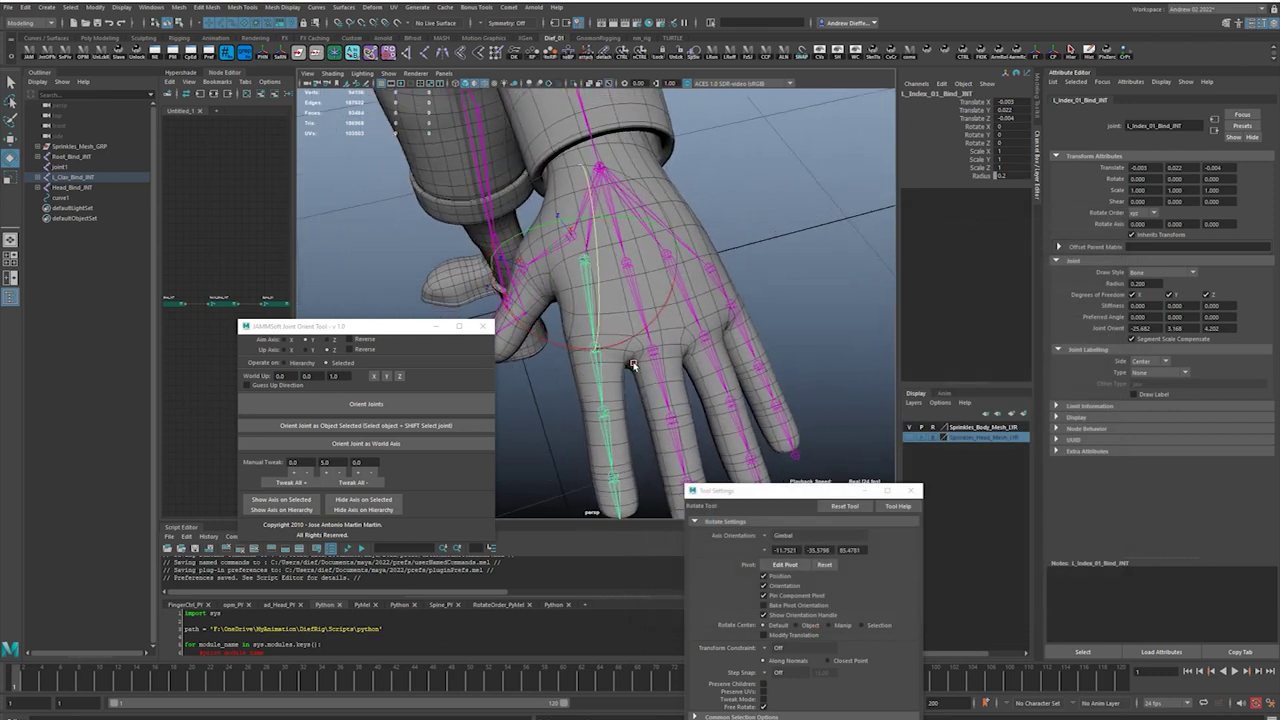
{"action": "left_click", "coordinate": [397, 406]}
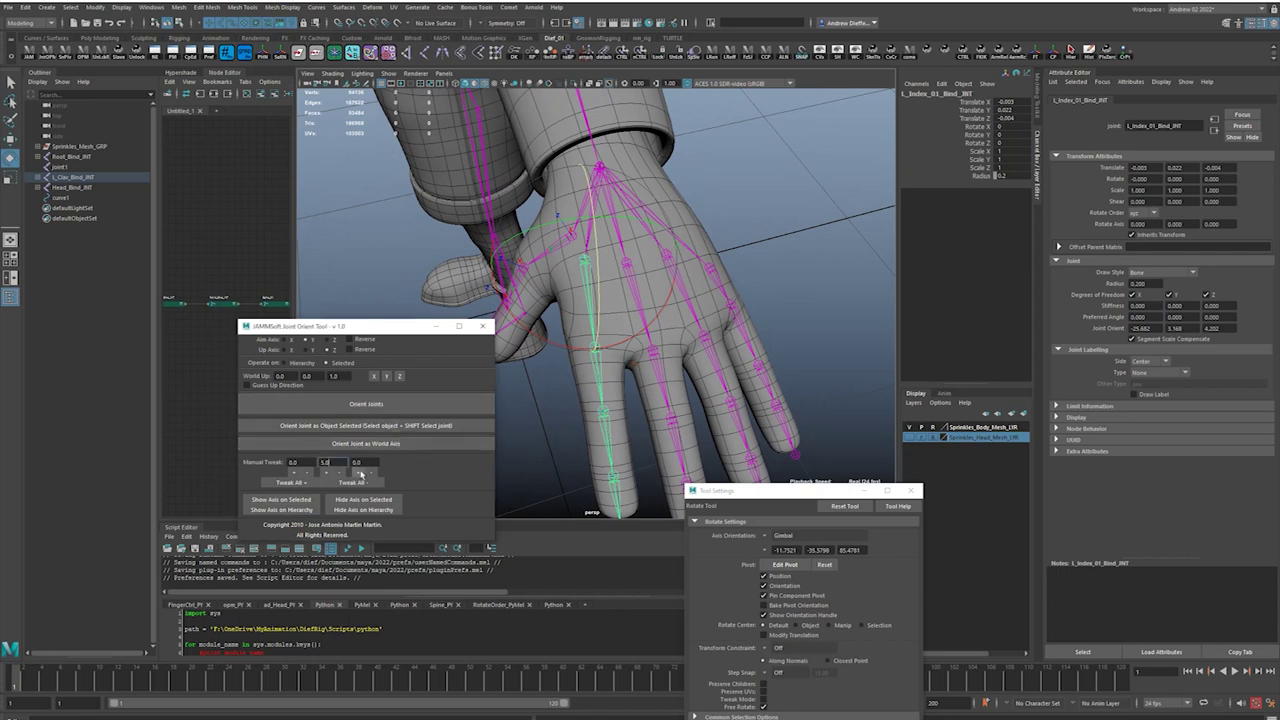
{"action": "left_click", "coordinate": [364, 484]}
{"action": "left_click", "coordinate": [364, 484]}
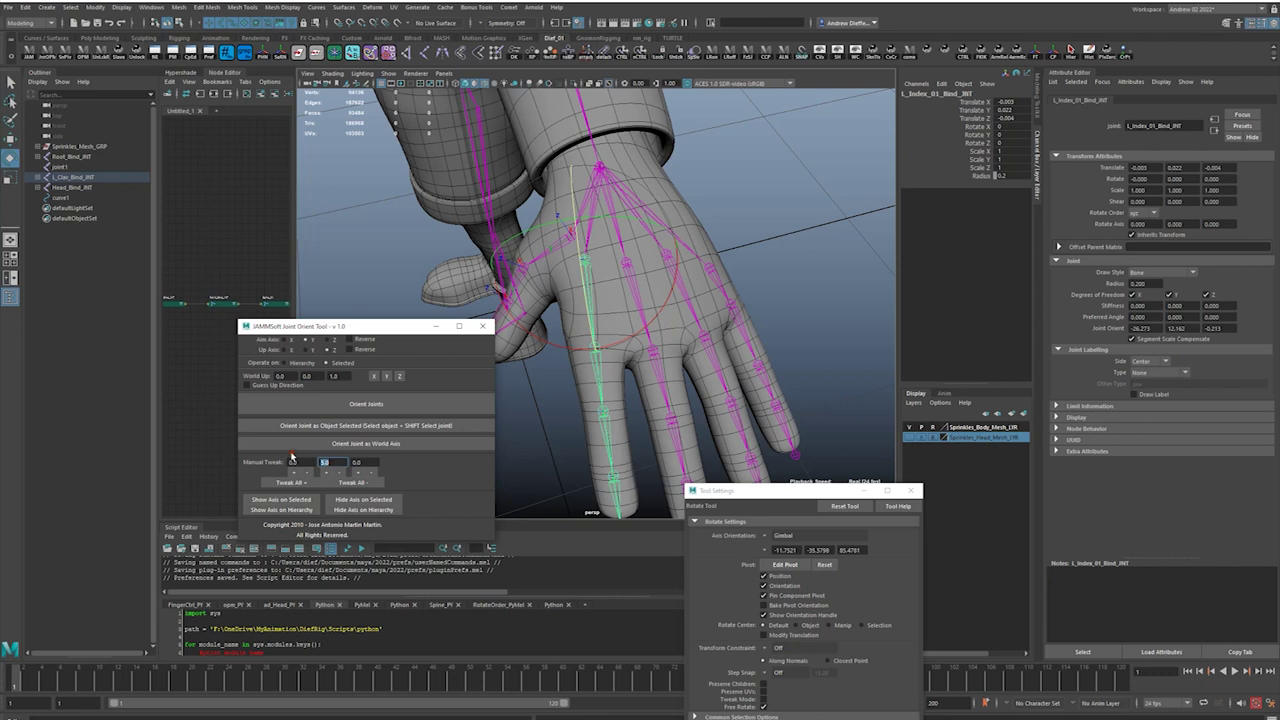
{"action": "left_click", "coordinate": [354, 485]}
{"action": "left_click", "coordinate": [312, 485]}
{"action": "left_click", "coordinate": [312, 485]}
{"action": "left_click", "coordinate": [312, 485]}
{"action": "left_click", "coordinate": [312, 484]}
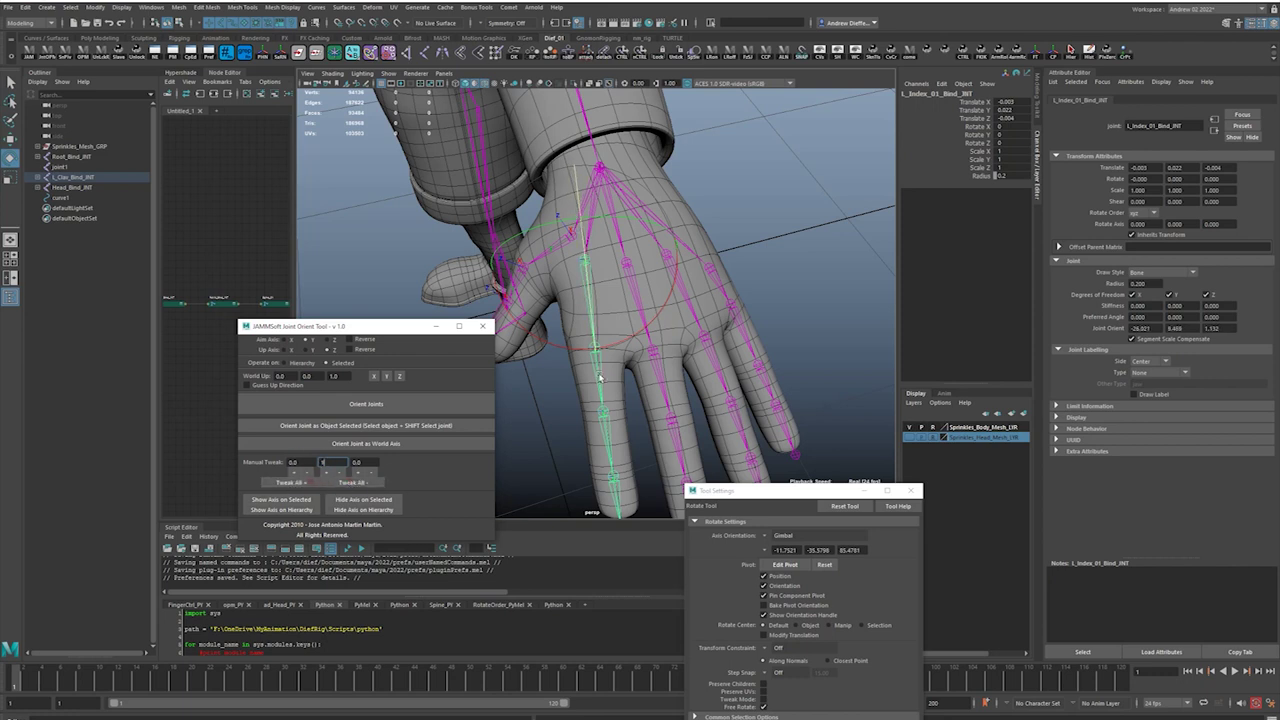
Twist the axes of L_Index_02_Bind_JNT with repeated negative 1.0 Y tweaks and one positive correction.
{"action": "left_click", "coordinate": [600, 378]}
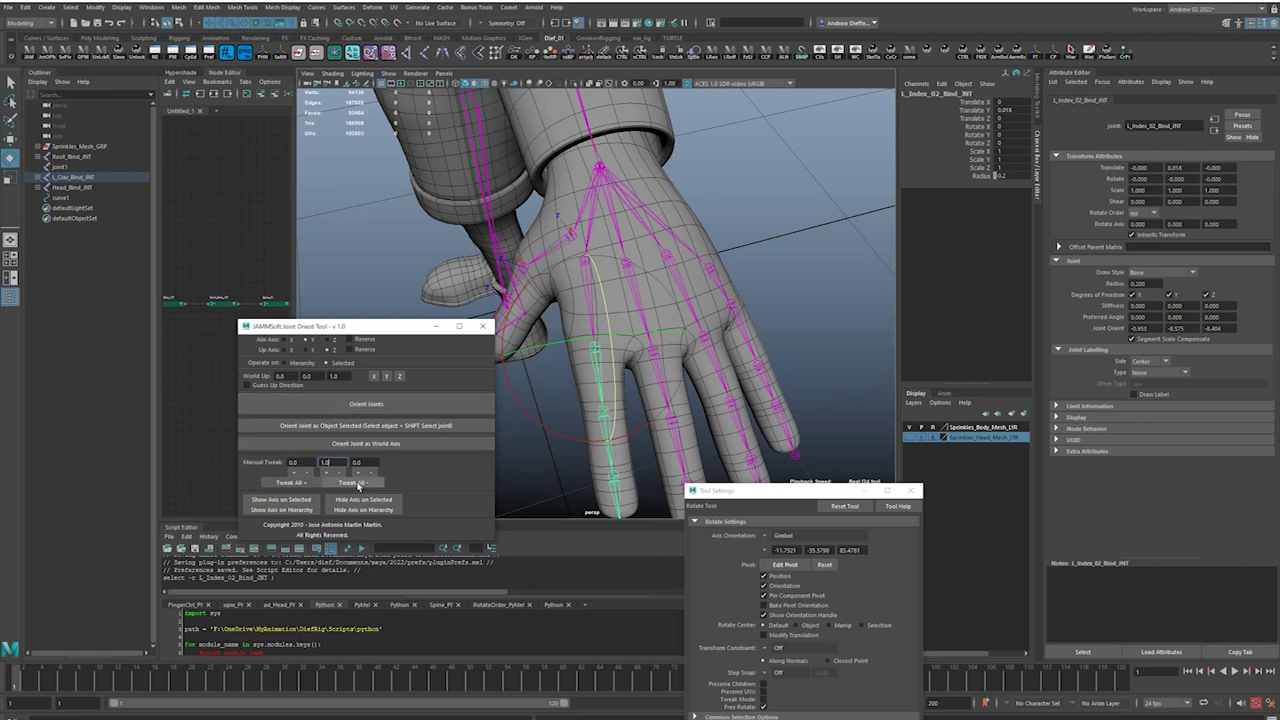
{"action": "left_click", "coordinate": [357, 485]}
{"action": "left_click", "coordinate": [356, 484]}
{"action": "left_click", "coordinate": [356, 484]}
{"action": "left_click", "coordinate": [355, 484]}
{"action": "left_click", "coordinate": [355, 484]}
{"action": "left_click", "coordinate": [354, 484]}
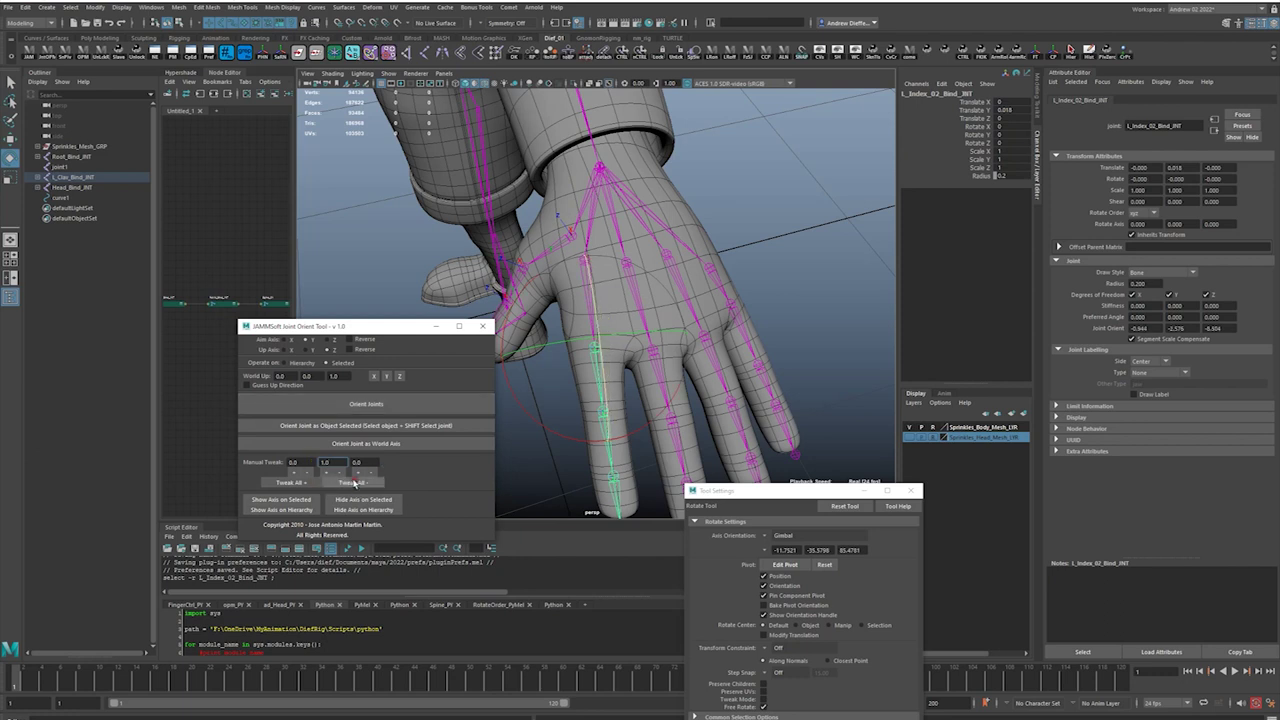
{"action": "left_click", "coordinate": [354, 483]}
{"action": "left_click", "coordinate": [353, 483]}
{"action": "left_click", "coordinate": [353, 483]}
{"action": "left_click", "coordinate": [353, 483]}
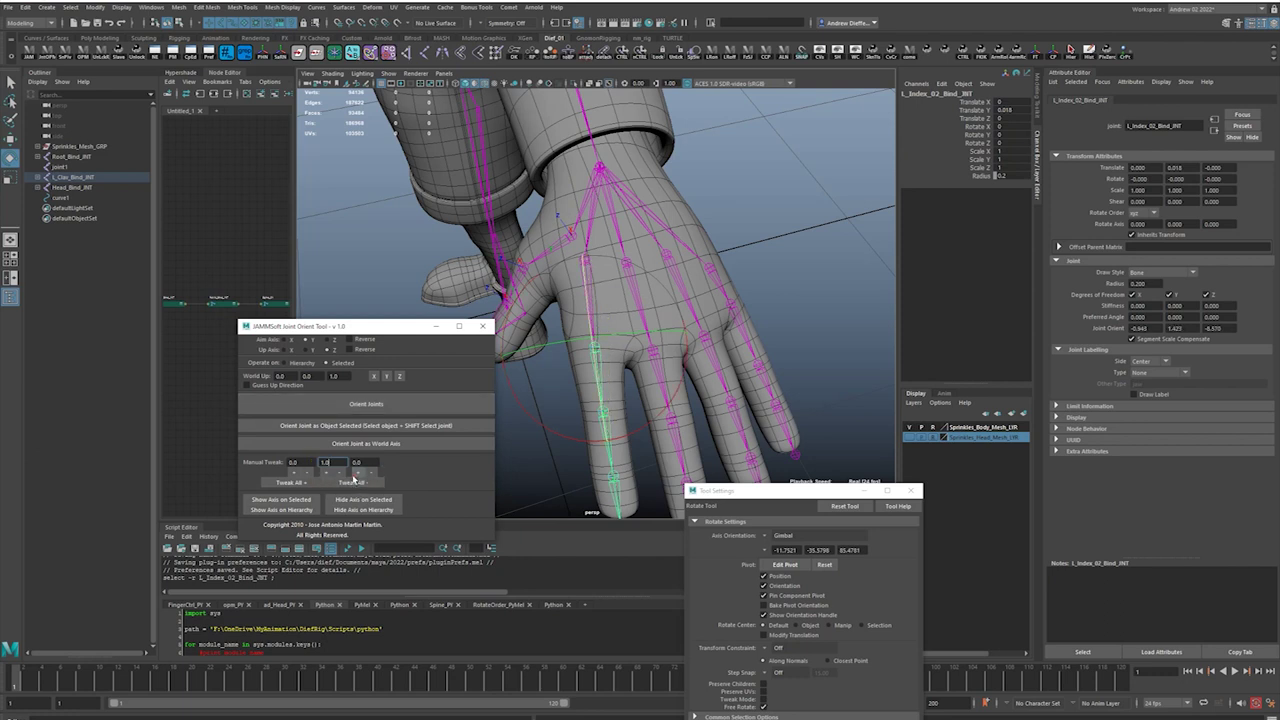
{"action": "left_click", "coordinate": [290, 482]}
Set the Joint Orient Y of L_Index_02_Bind_JNT to 0.
{"action": "double_click", "coordinate": [1174, 327]}
{"action": "type", "text": "0"}
{"action": "key", "text": "Return"}
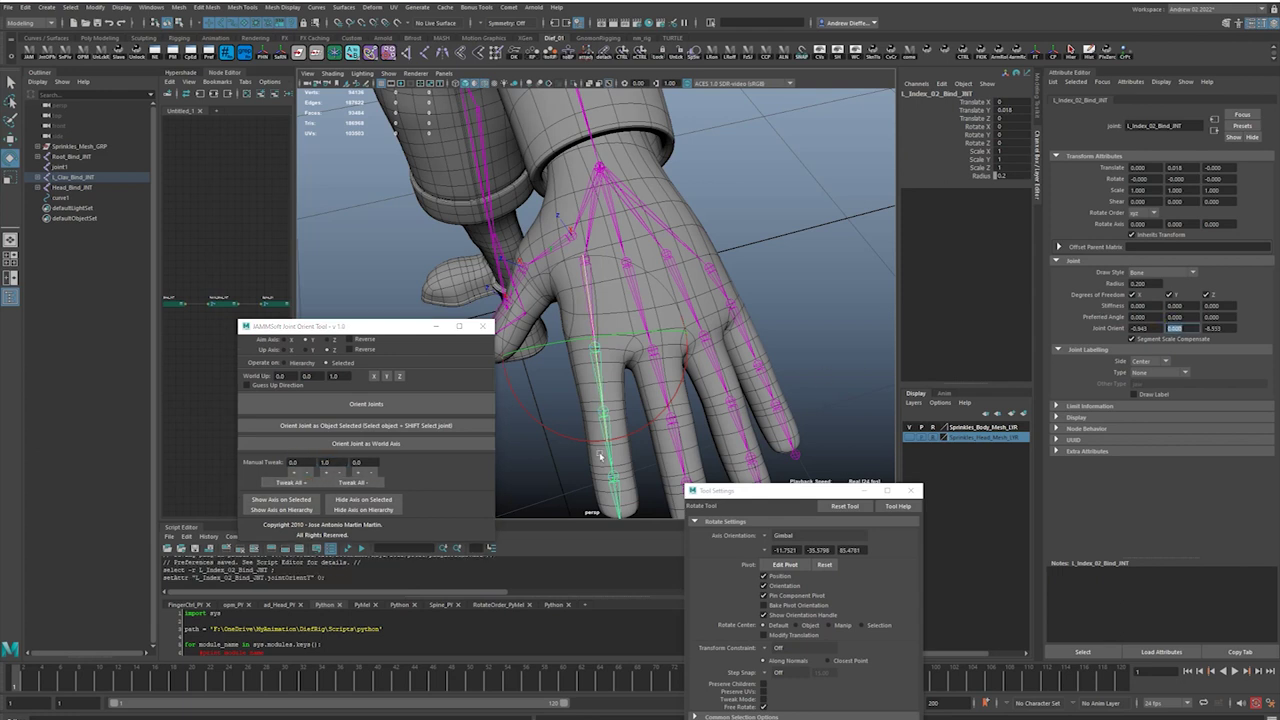
Twist the axes of L_Index_03_Bind_JNT with a negative 1.0 Y tweak and set its Joint Orient Y to 0.
{"action": "left_click", "coordinate": [607, 457]}
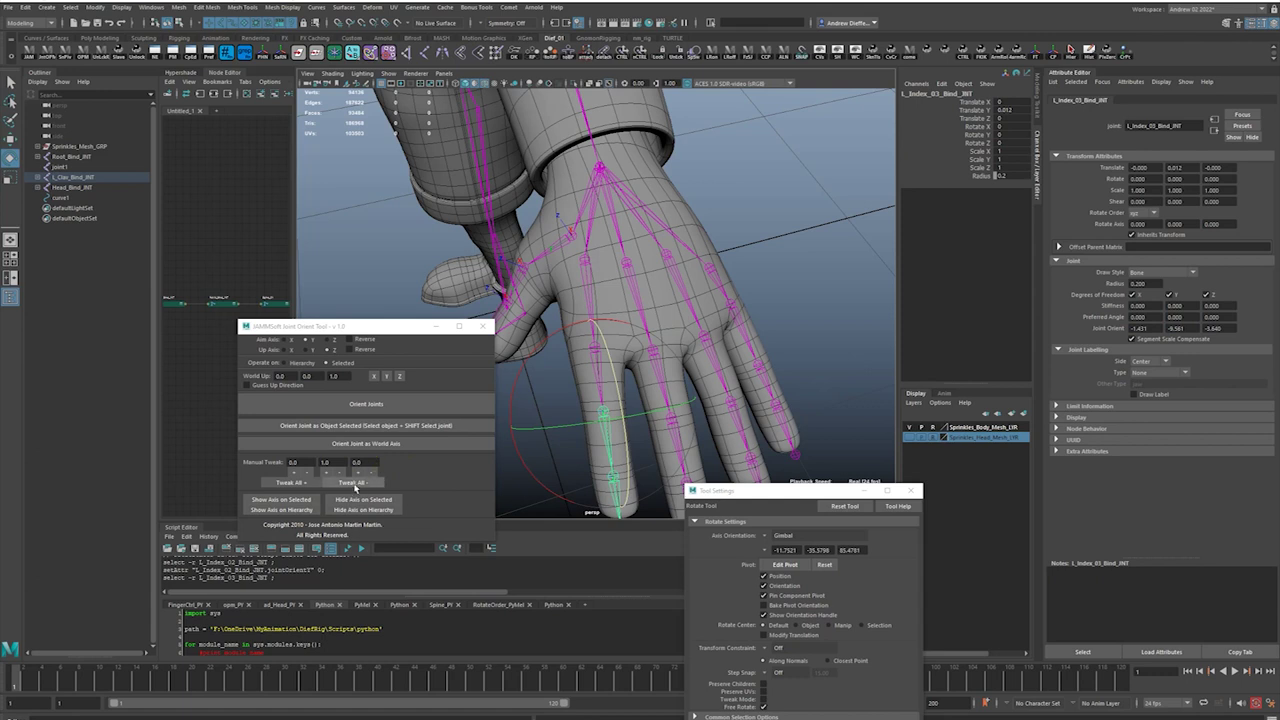
{"action": "left_click", "coordinate": [352, 484]}
{"action": "left_click_drag", "start_coordinate": [1189, 329], "coordinate": [1137, 326]}
{"action": "type", "text": "0"}
{"action": "key", "text": "Return"}
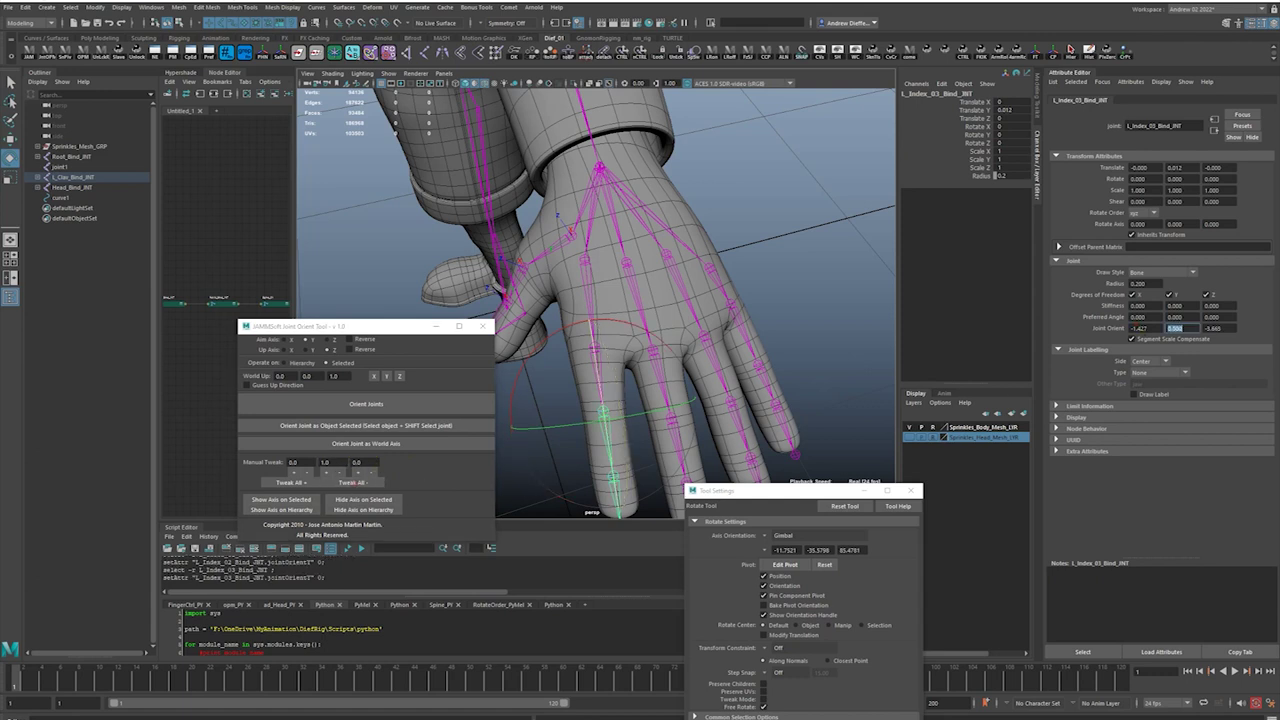
Set the Joint Orient Y of L_Index_04_Bind_JNT to 0.
{"action": "middle_click_drag", "start_coordinate": [730, 267], "coordinate": [667, 201], "text": "alt"}
{"action": "left_click", "coordinate": [723, 257]}
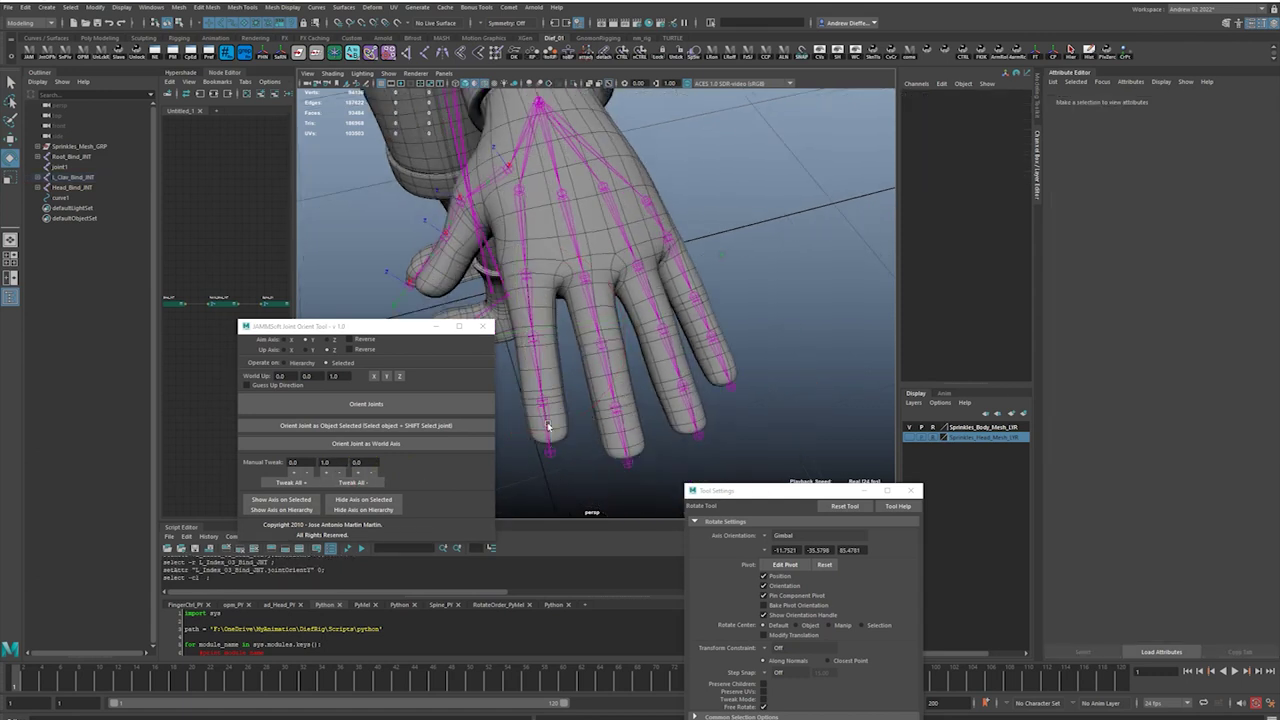
{"action": "left_click", "coordinate": [548, 427]}
{"action": "type", "text": "0"}
{"action": "key", "text": "Return"}
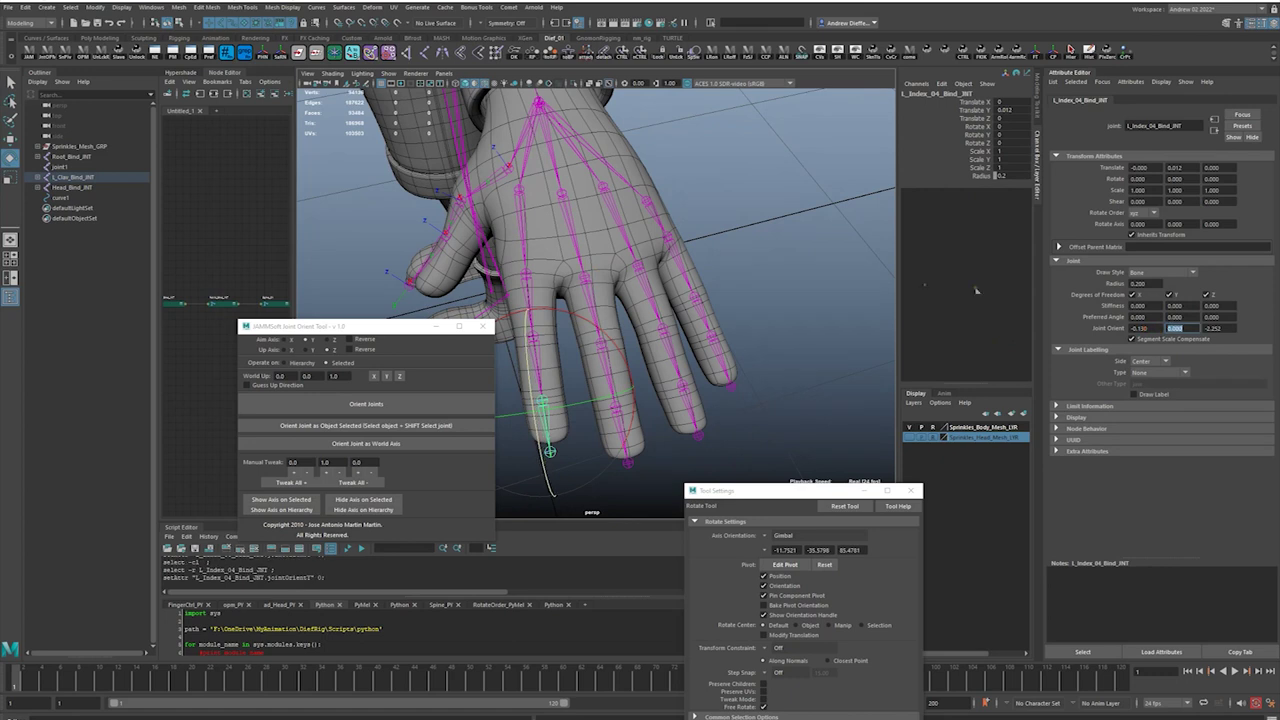
Set the Joint Orient X of L_Index_02_Bind_JNT to 0.
{"action": "mouse_move", "coordinate": [769, 285]}
{"action": "left_mouse_down", "text": "alt"}
{"action": "mouse_move", "coordinate": [835, 275]}
{"action": "mouse_move", "coordinate": [767, 282]}
{"action": "left_mouse_up", "text": "alt"}
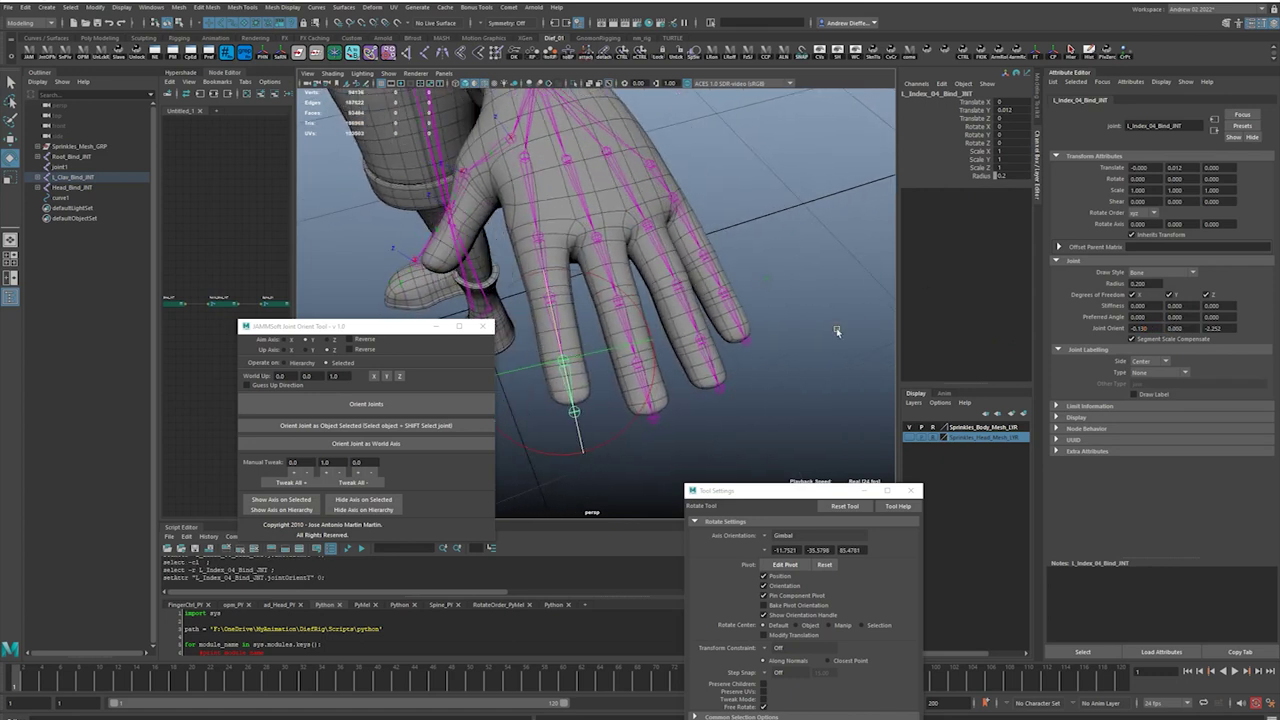
{"action": "left_click", "coordinate": [780, 225]}
{"action": "left_click", "coordinate": [534, 227]}
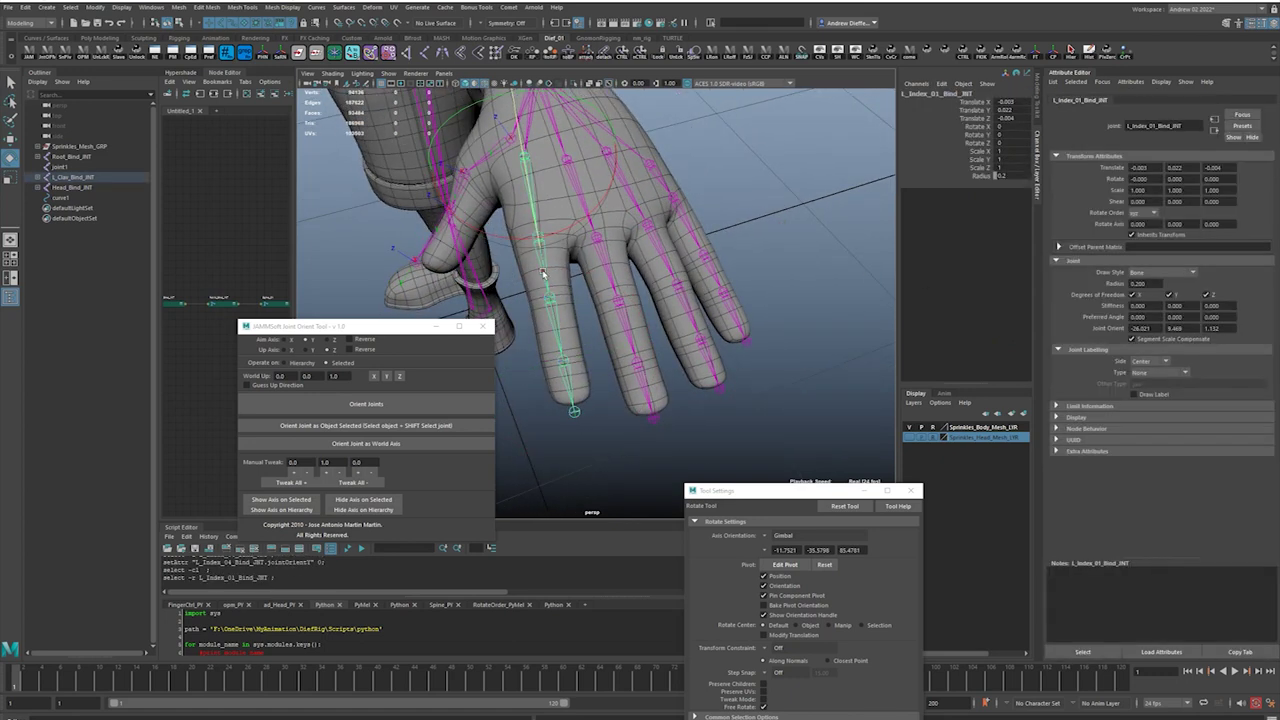
{"action": "left_click", "coordinate": [543, 273]}
{"action": "left_click_drag", "start_coordinate": [1152, 328], "coordinate": [1122, 329]}
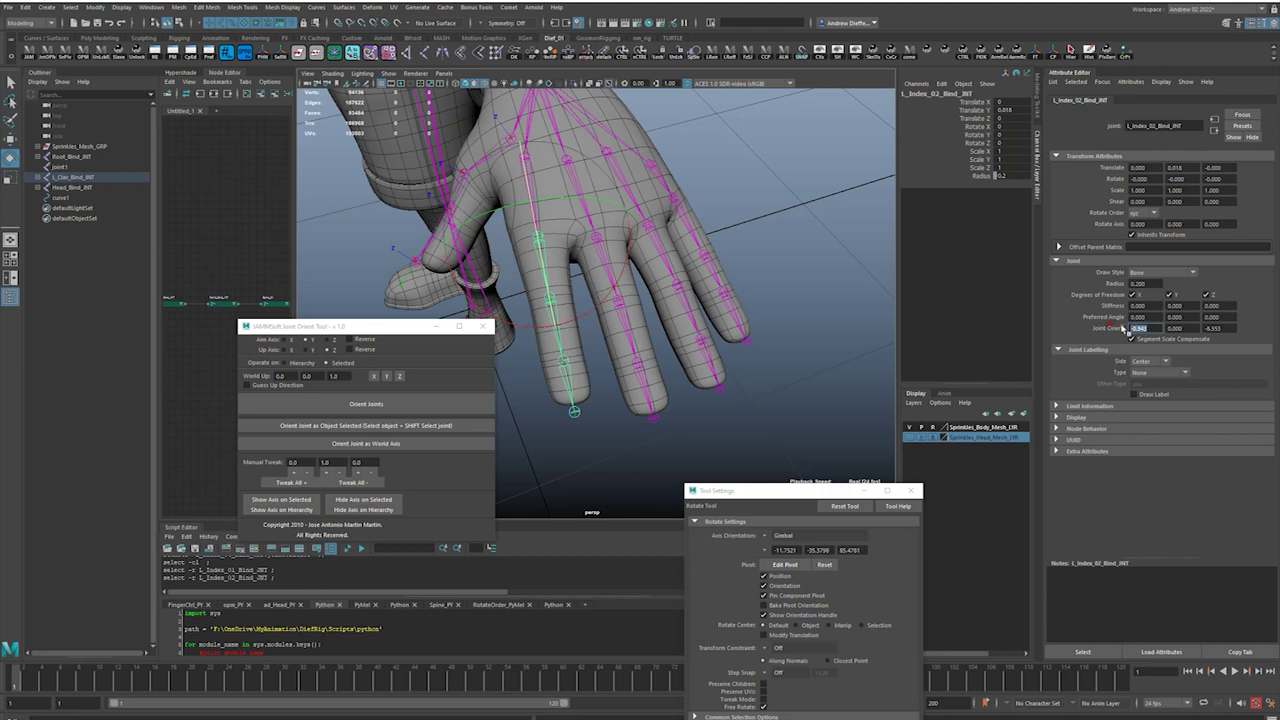
{"action": "key", "text": "Return"}
{"action": "left_click", "coordinate": [632, 422]}
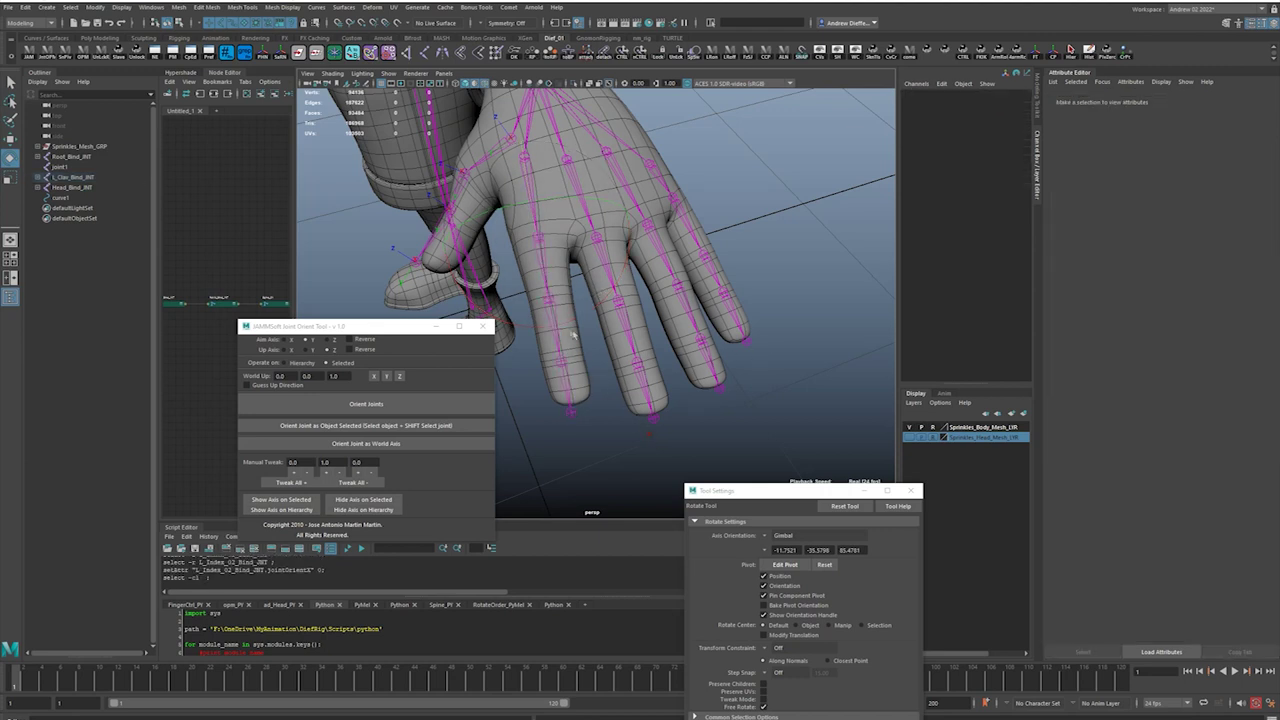
Set the Joint Orient X of L_Index_03_Bind_JNT to 0, and select L_Index_04_Bind_JNT.
{"action": "left_click", "coordinate": [554, 329]}
{"action": "left_click", "coordinate": [1140, 328]}
{"action": "type", "text": "0"}
{"action": "key", "text": "Return"}
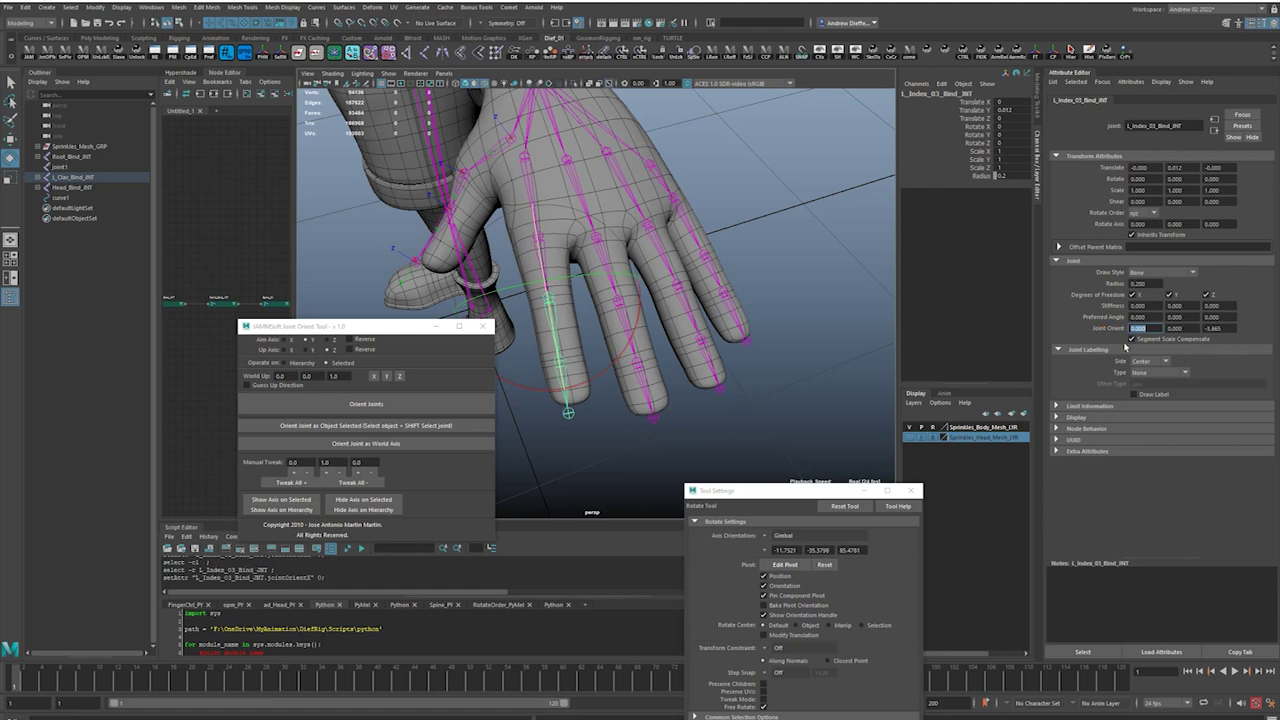
{"action": "left_click", "coordinate": [650, 446]}
{"action": "left_click", "coordinate": [561, 379]}
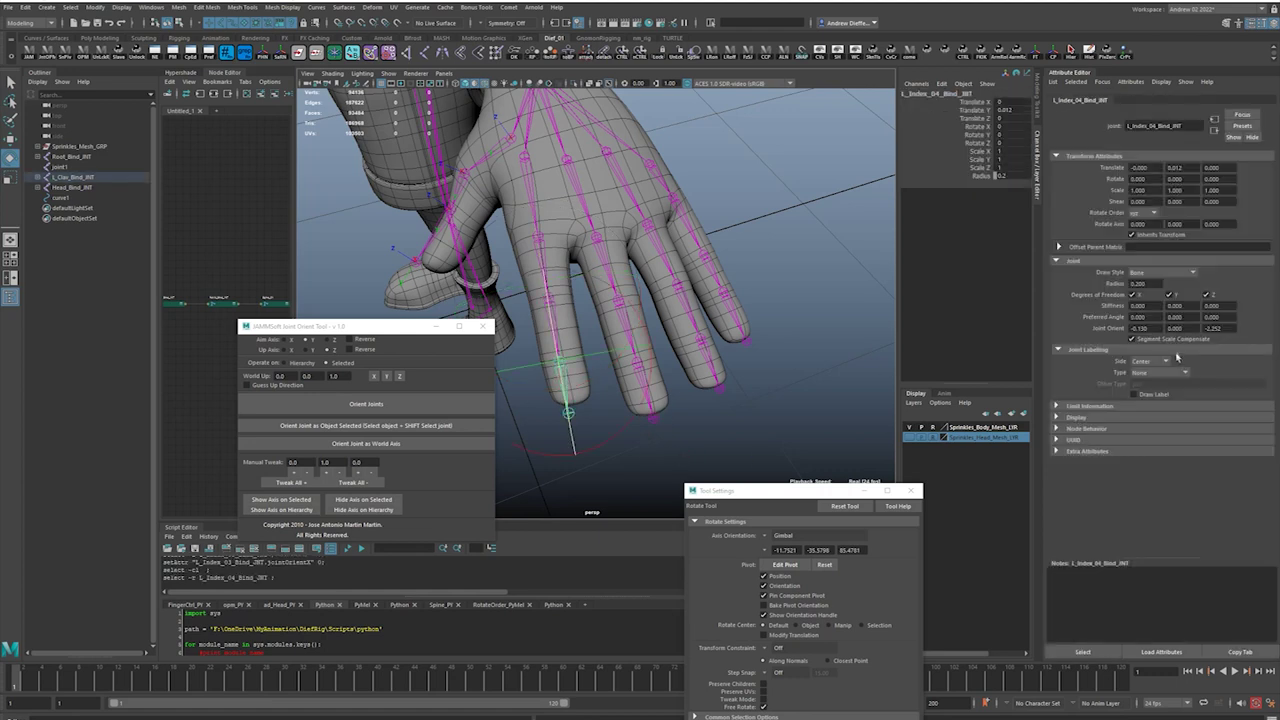
Rotate L_Index_01_Bind_JNT by about -0.9 degrees around X and freeze its transformations.
{"action": "left_click", "coordinate": [800, 330]}
{"action": "left_click", "coordinate": [535, 210]}
{"action": "left_click_drag", "start_coordinate": [556, 234], "coordinate": [556, 233]}
{"action": "left_click", "coordinate": [1036, 51]}
Freeze the transformations of L_Thumb_01_Bind_JNT and clear the selection.
{"action": "left_click_drag", "start_coordinate": [690, 255], "coordinate": [762, 243], "text": "alt"}
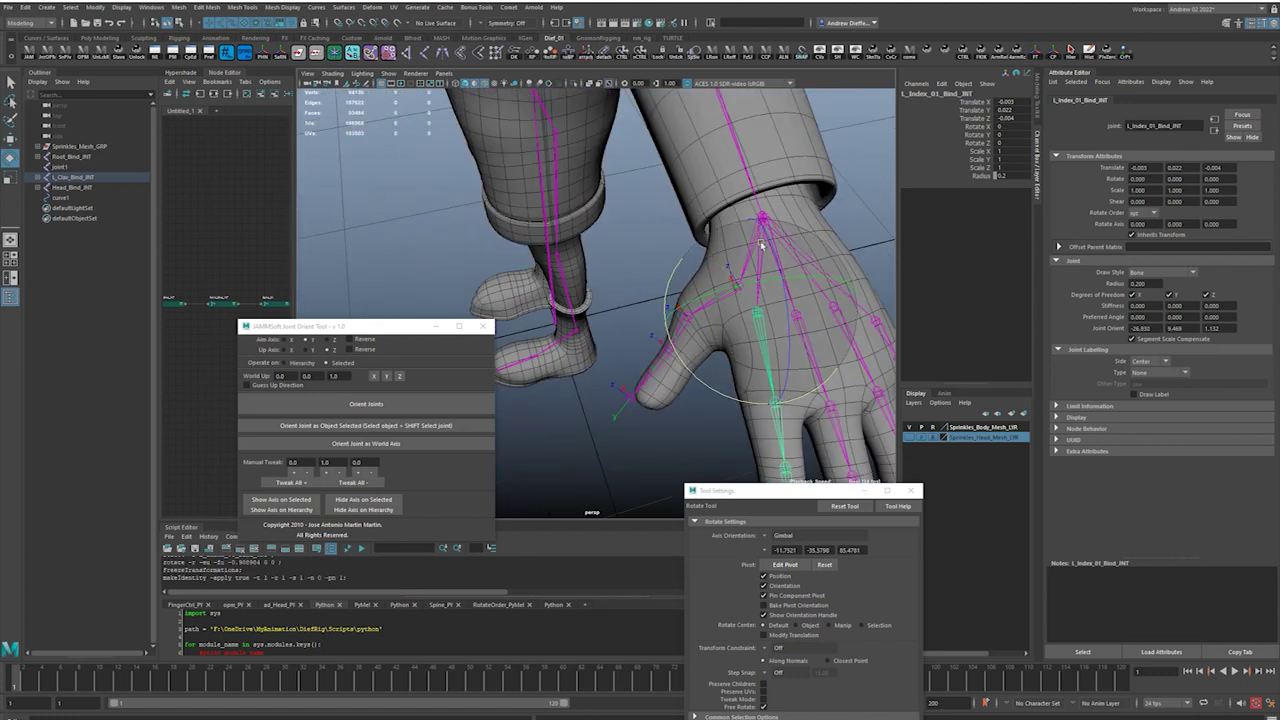
{"action": "left_click", "coordinate": [718, 305]}
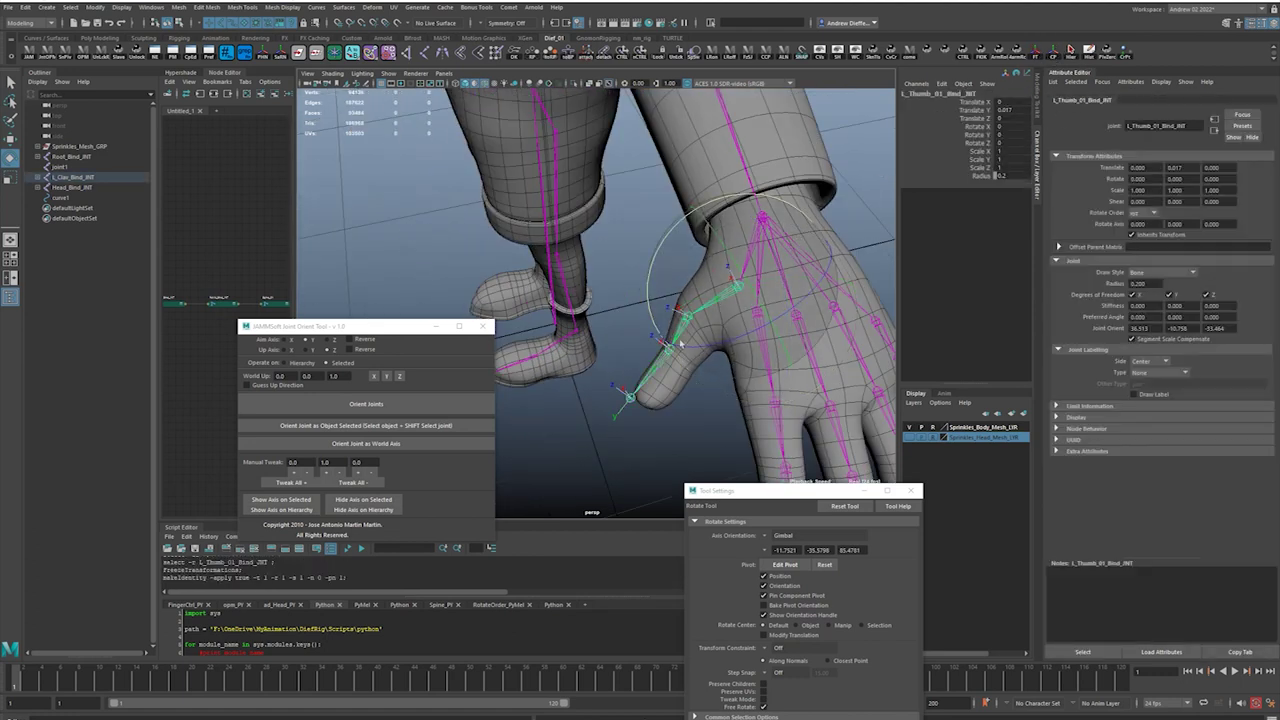
{"action": "middle_click_drag", "start_coordinate": [803, 428], "coordinate": [663, 320], "text": "alt"}
{"action": "left_click", "coordinate": [752, 232]}
Orient L_Middle_01_Bind_JNT along the middle finger with Orient Joints.
{"action": "left_click", "coordinate": [652, 251]}
{"action": "left_click_drag", "start_coordinate": [652, 251], "coordinate": [626, 305], "text": "alt"}
{"action": "left_click", "coordinate": [385, 404]}
{"action": "left_click_drag", "start_coordinate": [628, 349], "coordinate": [627, 346], "text": "alt"}
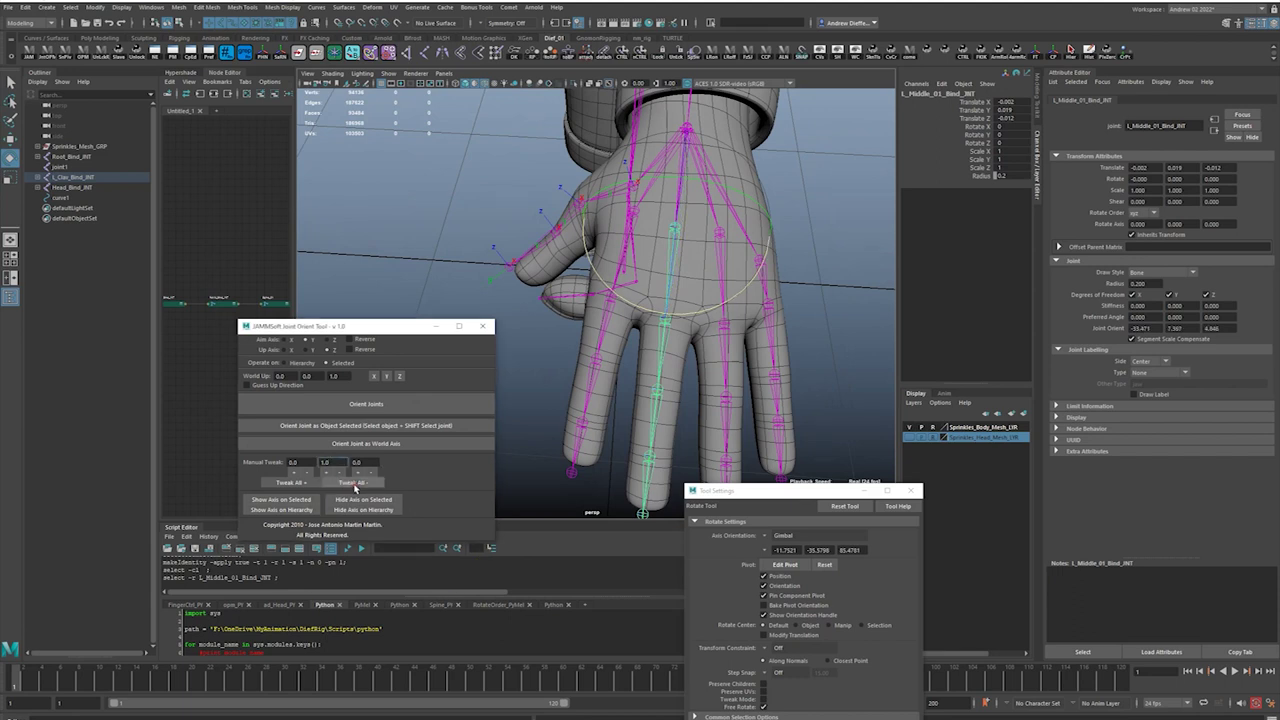
{"action": "left_click_drag", "start_coordinate": [573, 427], "coordinate": [578, 437], "text": "alt"}
Set the Joint Orient X and Y of L_Middle_02_Bind_JNT to 0.
{"action": "left_click", "coordinate": [665, 357]}
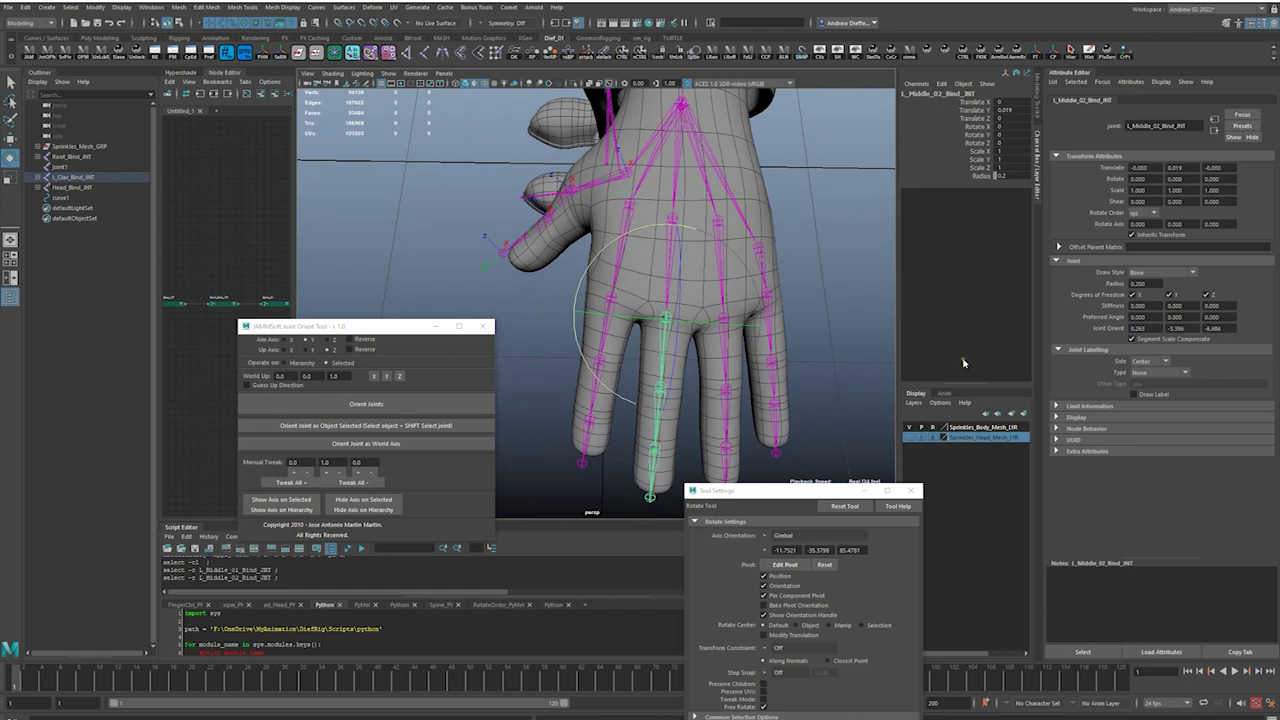
{"action": "type", "text": "0"}
{"action": "key", "text": "Tab"}
{"action": "type", "text": "0"}
{"action": "key", "text": "Tab"}
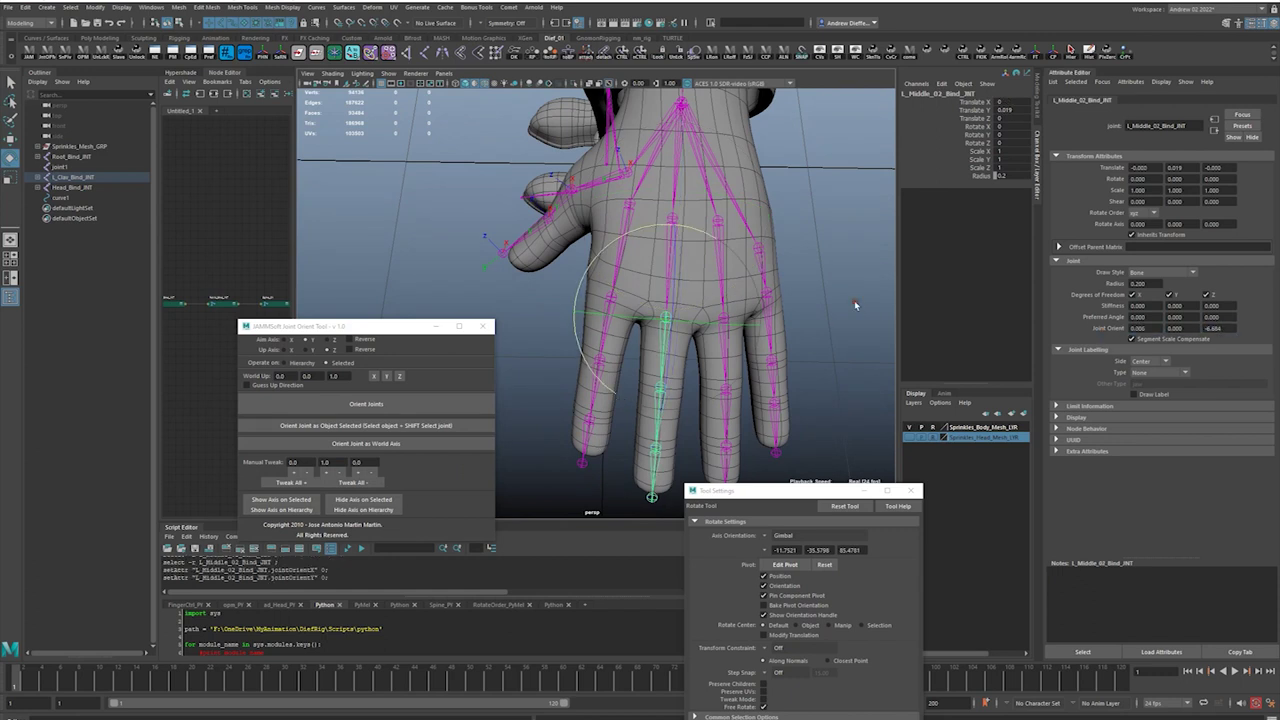
{"action": "left_click", "coordinate": [855, 304]}
Set the Joint Orient X and Y of L_Middle_03_Bind_JNT to 0.
{"action": "left_click", "coordinate": [662, 407]}
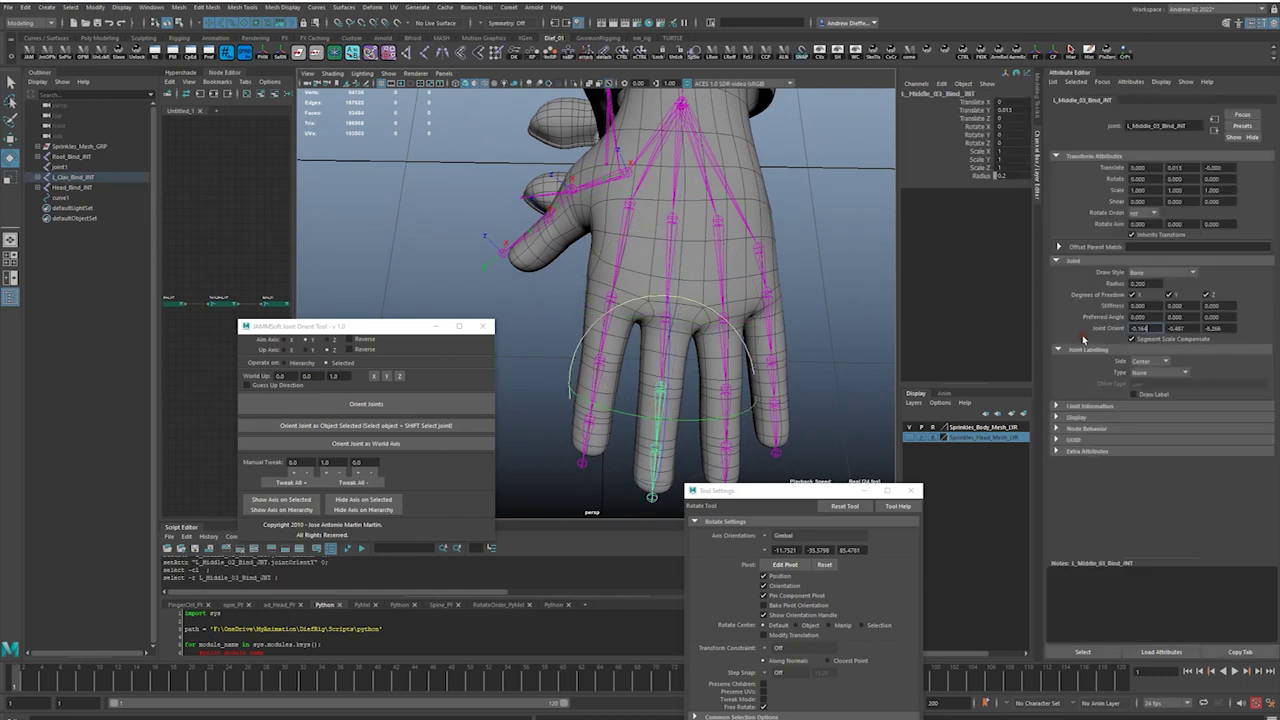
{"action": "key", "text": "shift+Tab"}
{"action": "type", "text": "0"}
{"action": "key", "text": "Return"}
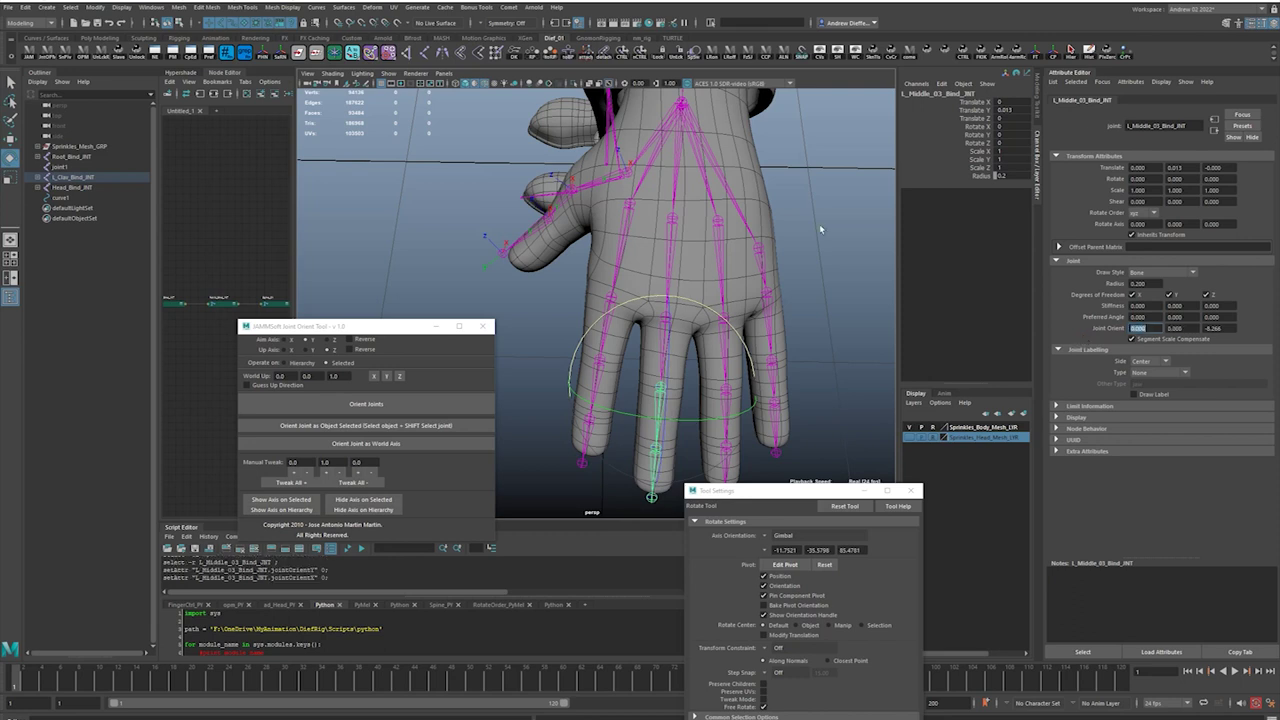
{"action": "left_click_drag", "start_coordinate": [650, 266], "coordinate": [648, 257], "text": "alt"}
{"action": "left_click", "coordinate": [550, 264]}
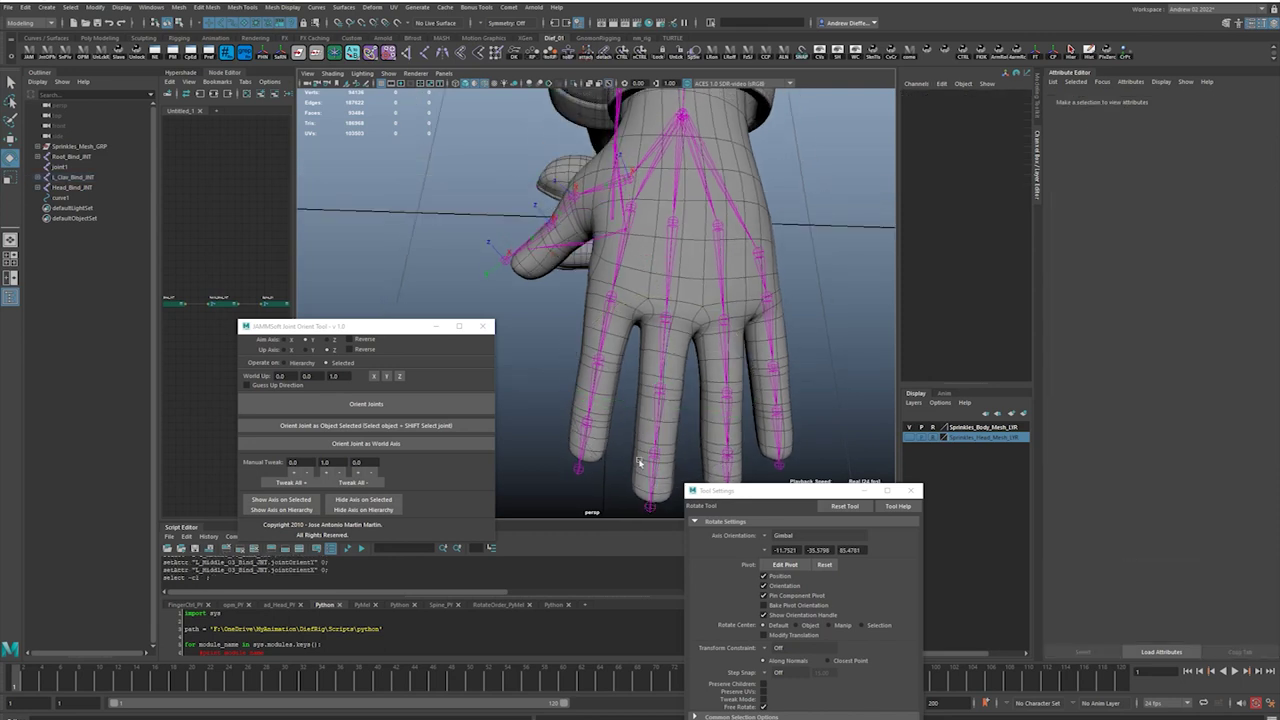
Set the Joint Orient X and Y of L_Middle_04_Bind_JNT to 0.
{"action": "left_click", "coordinate": [657, 470]}
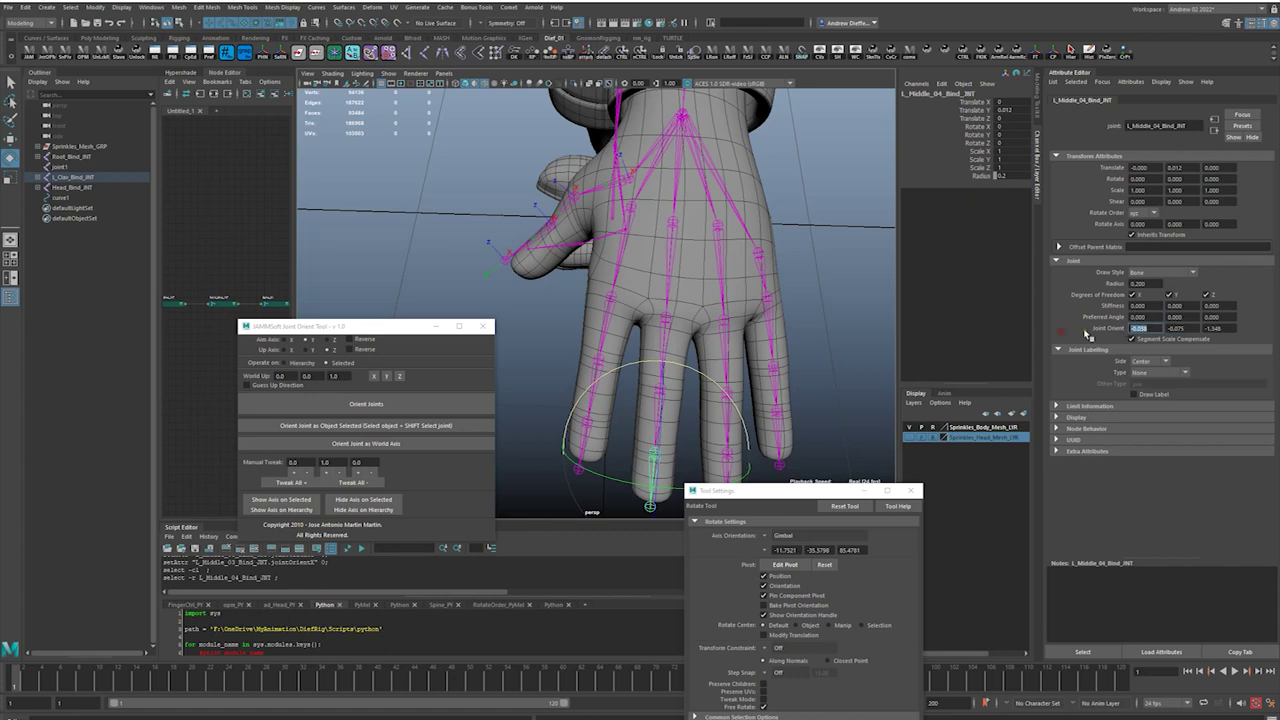
{"action": "type", "text": "0"}
{"action": "key", "text": "Tab"}
{"action": "type", "text": "0"}
{"action": "key", "text": "Tab"}
Apply Orient Joints to the end joint at the tip of the middle finger.
{"action": "left_click_drag", "start_coordinate": [818, 342], "coordinate": [761, 360], "text": "alt"}
{"action": "left_click", "coordinate": [761, 360]}
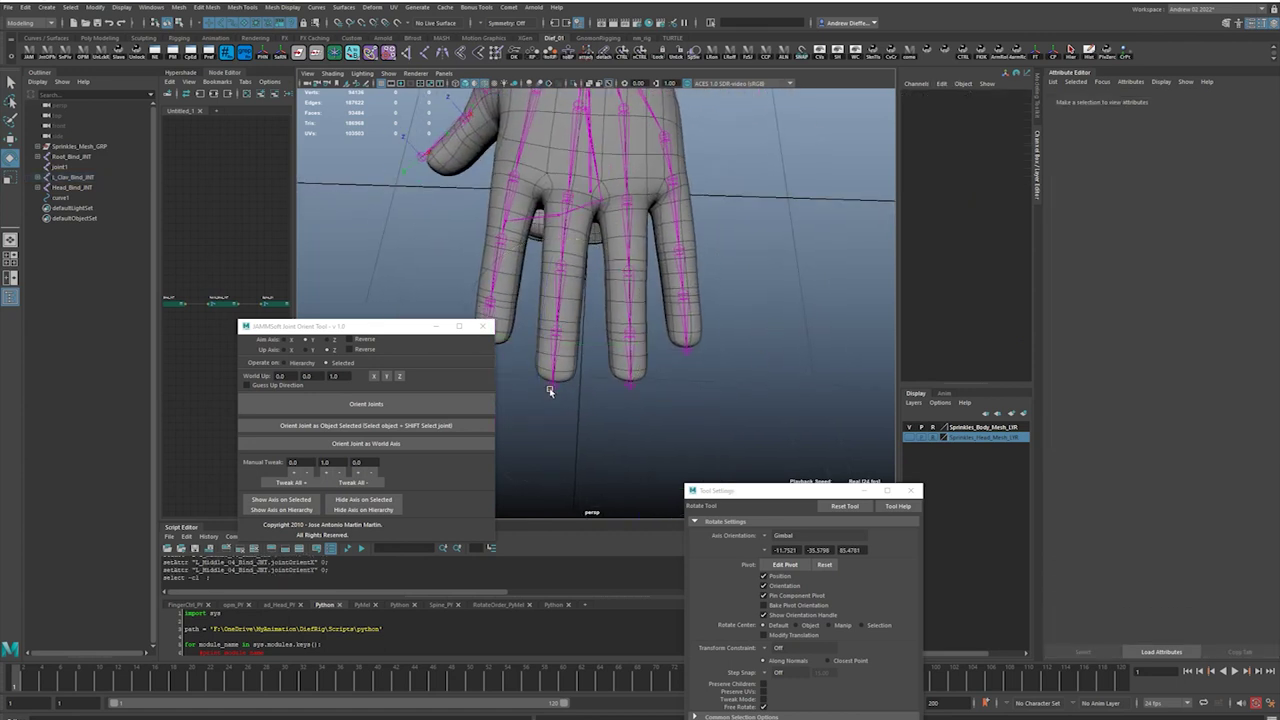
{"action": "left_click", "coordinate": [551, 387]}
{"action": "left_click", "coordinate": [430, 405]}
{"action": "left_click_drag", "start_coordinate": [838, 391], "coordinate": [846, 393], "text": "alt"}
{"action": "left_click", "coordinate": [846, 393]}
Walk through the middle finger joints from L_Middle_01 to L_Middle_04 and examine how their rotation axes align with the finger.
{"action": "left_click", "coordinate": [640, 287]}
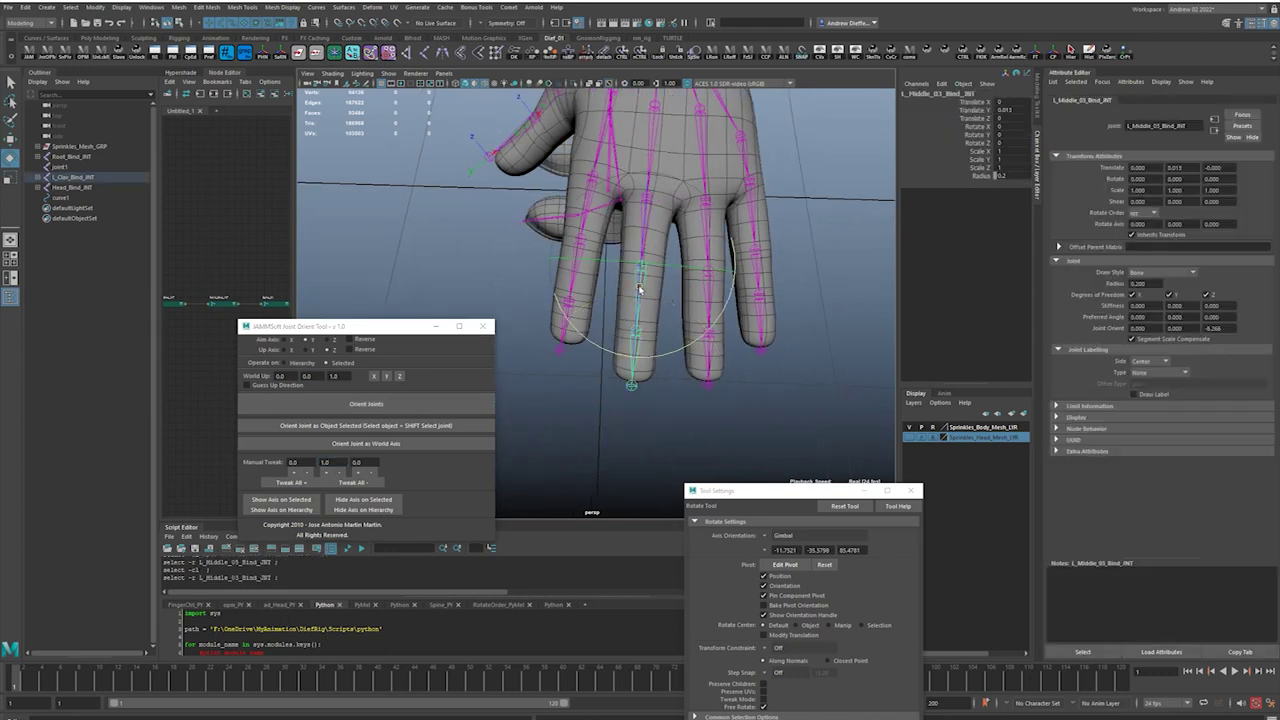
{"action": "left_click", "coordinate": [788, 289]}
{"action": "left_click", "coordinate": [646, 219]}
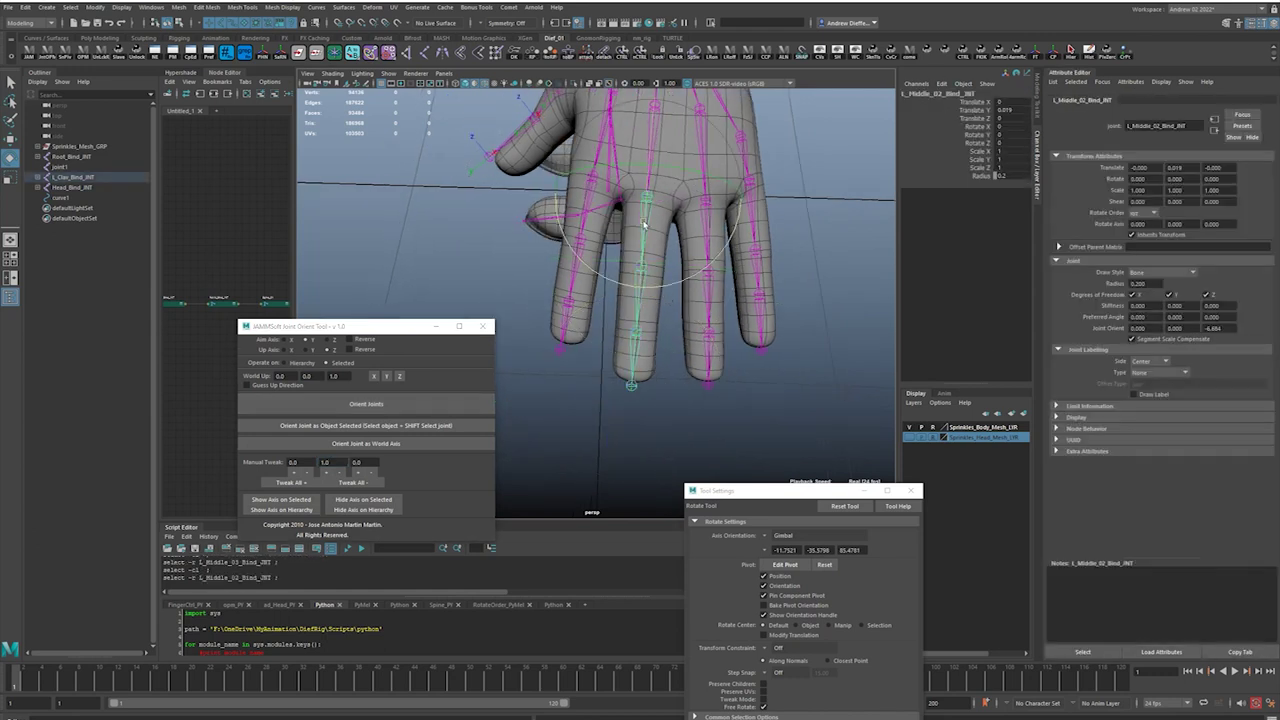
{"action": "key", "text": "Up"}
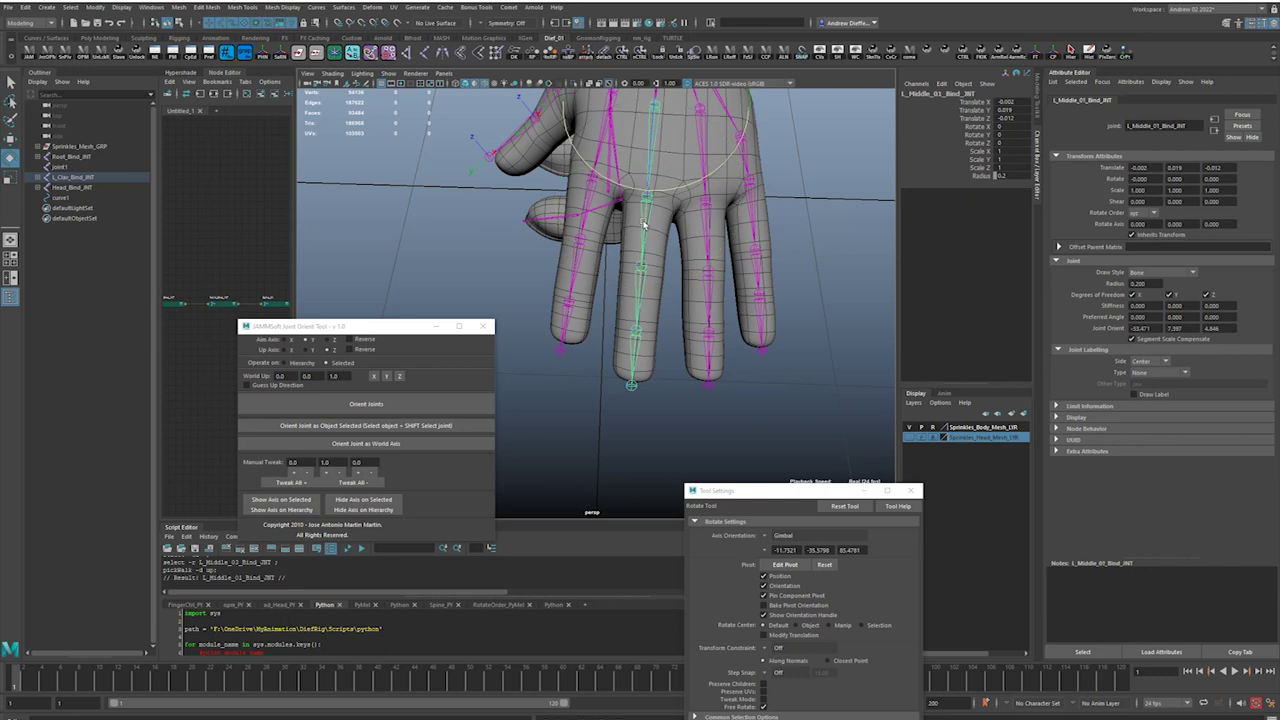
{"action": "key", "text": "Down"}
{"action": "key", "text": "Down"}
{"action": "key", "text": "Down"}
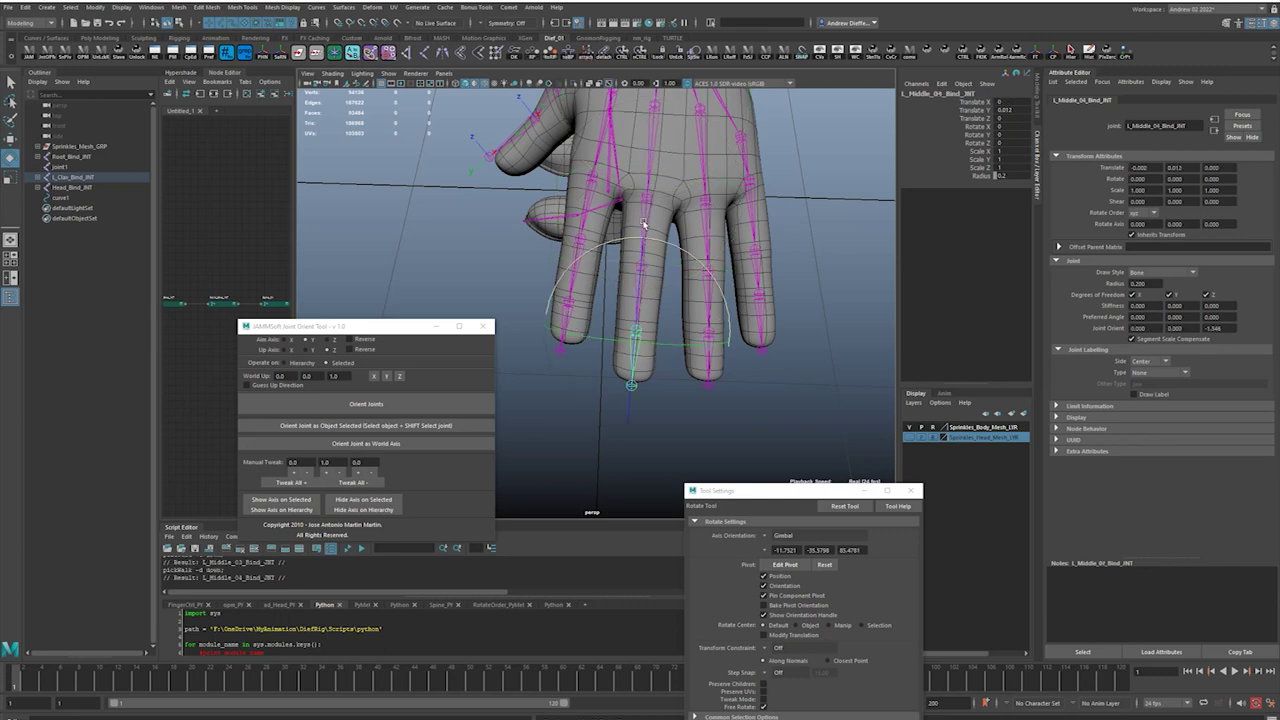
{"action": "left_click_drag", "start_coordinate": [655, 275], "coordinate": [763, 217], "text": "alt"}
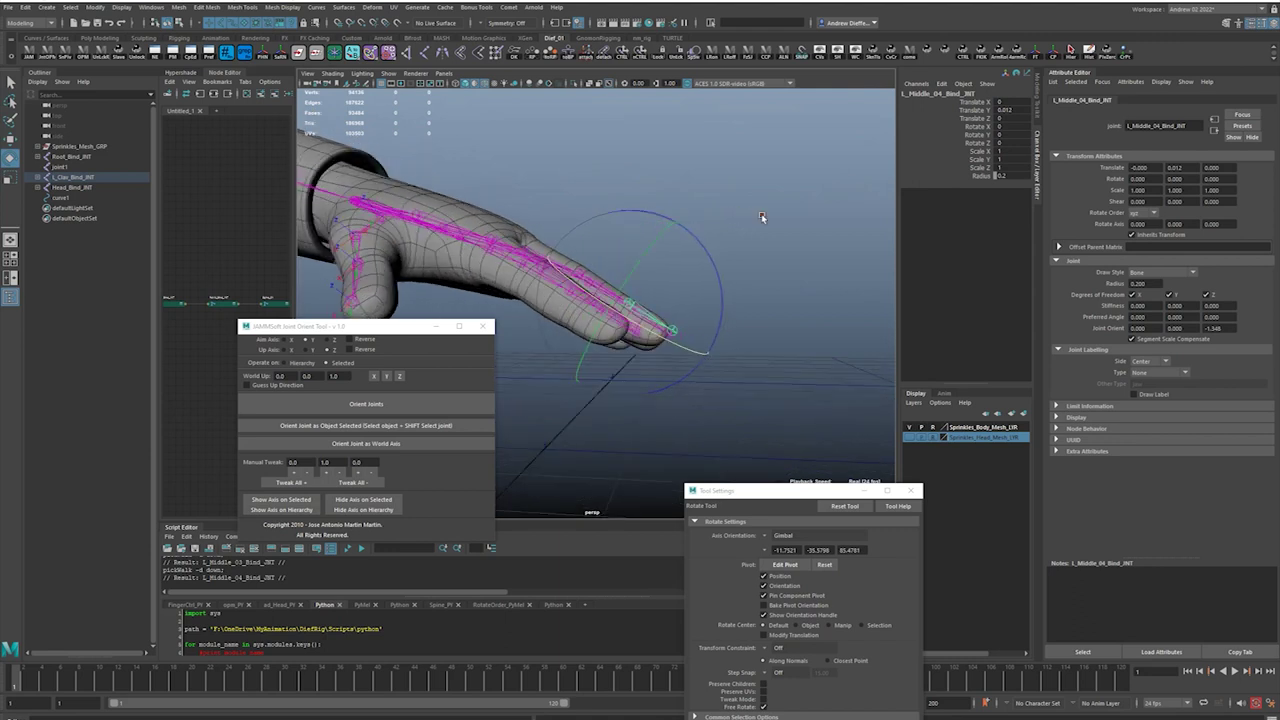
{"action": "left_click", "coordinate": [547, 334]}
Adjust the position and rotation of L_Middle_01_Bind_JNT to fit the middle finger, and freeze its transformations.
{"action": "left_click_drag", "start_coordinate": [547, 334], "coordinate": [556, 360], "text": "alt"}
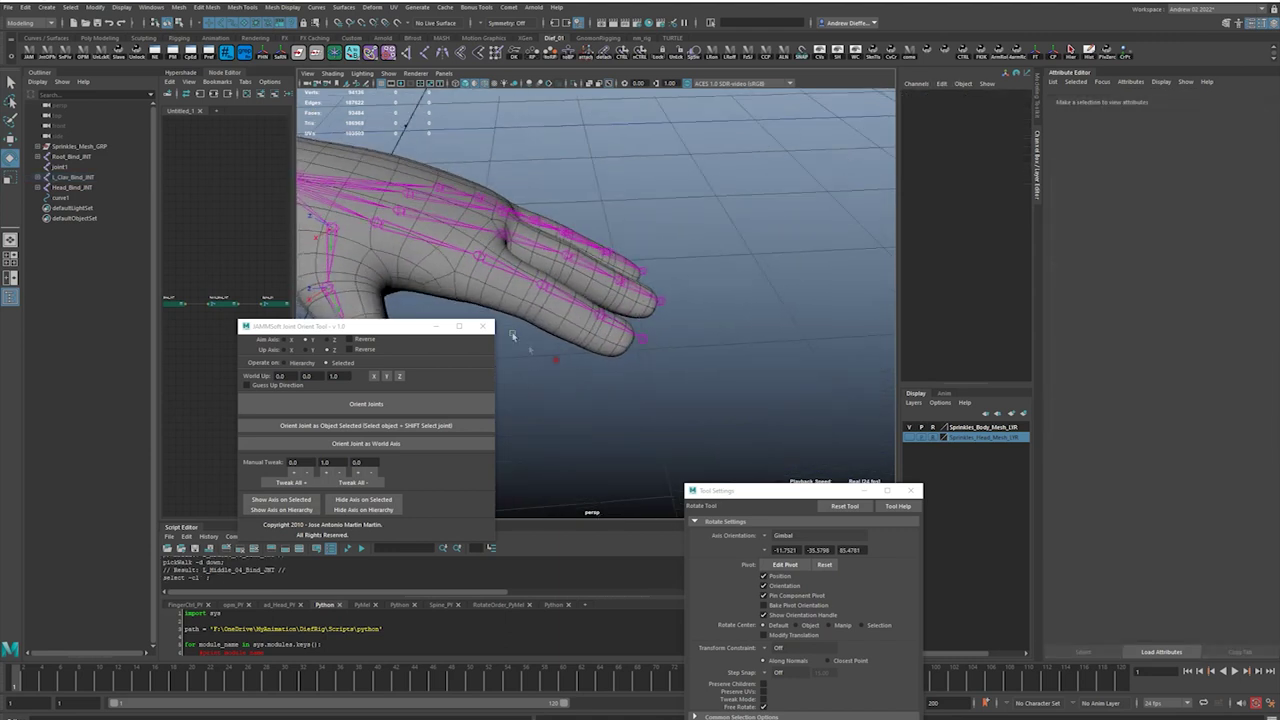
{"action": "left_click", "coordinate": [398, 210]}
{"action": "key", "text": "w"}
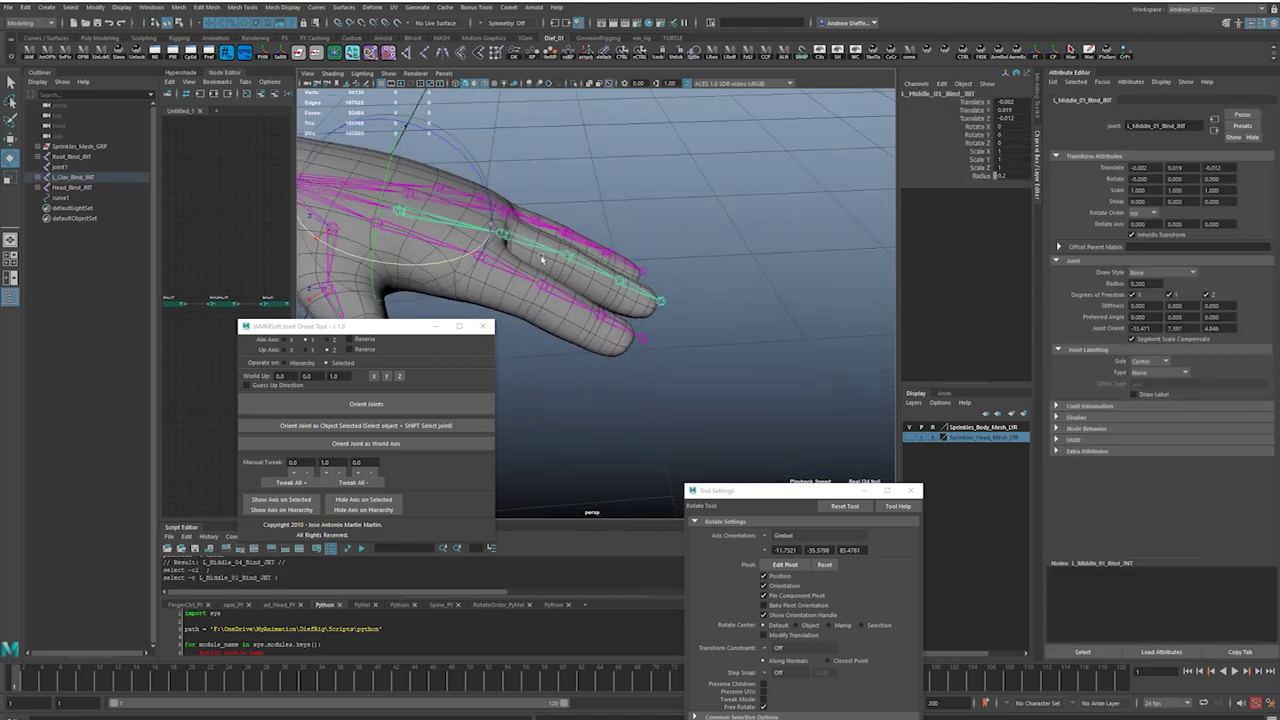
{"action": "left_click_drag", "start_coordinate": [391, 290], "coordinate": [392, 285]}
{"action": "key", "text": "e"}
{"action": "left_click_drag", "start_coordinate": [480, 171], "coordinate": [483, 177]}
{"action": "left_click", "coordinate": [1036, 58]}
{"action": "left_click_drag", "start_coordinate": [624, 318], "coordinate": [462, 238], "text": "alt"}
{"action": "left_click", "coordinate": [461, 236]}
Move L_Ring_01_Bind_JNT about -0.0015 along X and rotate it around Z to fit the joint chain inside the ring finger.
{"action": "left_click", "coordinate": [830, 229]}
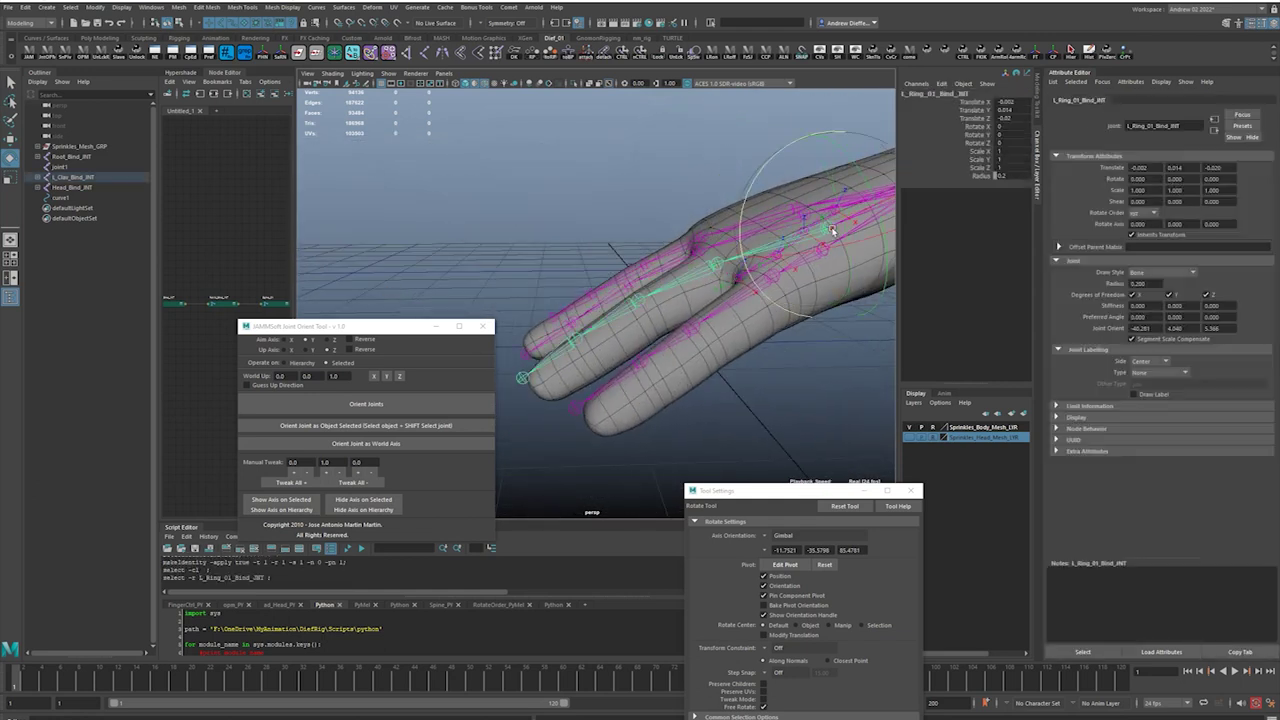
{"action": "key", "text": "w"}
{"action": "left_click_drag", "start_coordinate": [841, 283], "coordinate": [838, 272]}
{"action": "key", "text": "e"}
{"action": "left_click_drag", "start_coordinate": [771, 160], "coordinate": [785, 185]}
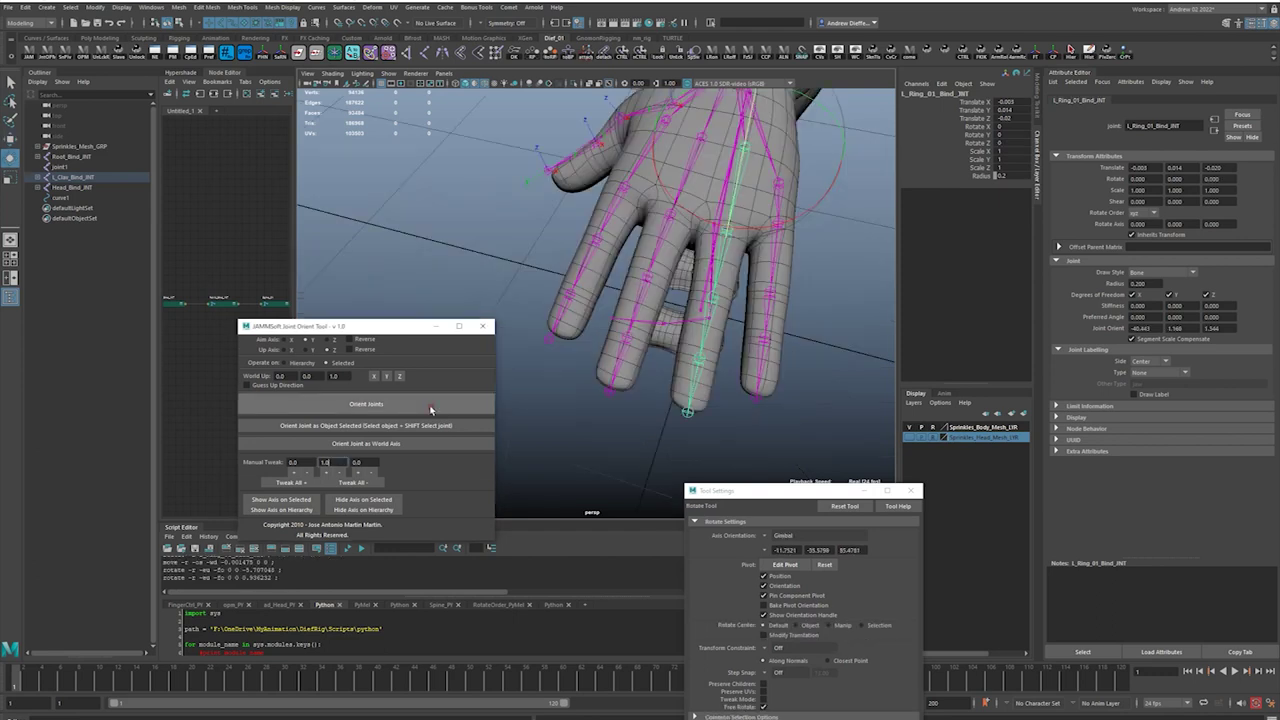
Orient L_Ring_02_Bind_JNT with Orient Joints.
{"action": "left_click", "coordinate": [617, 443]}
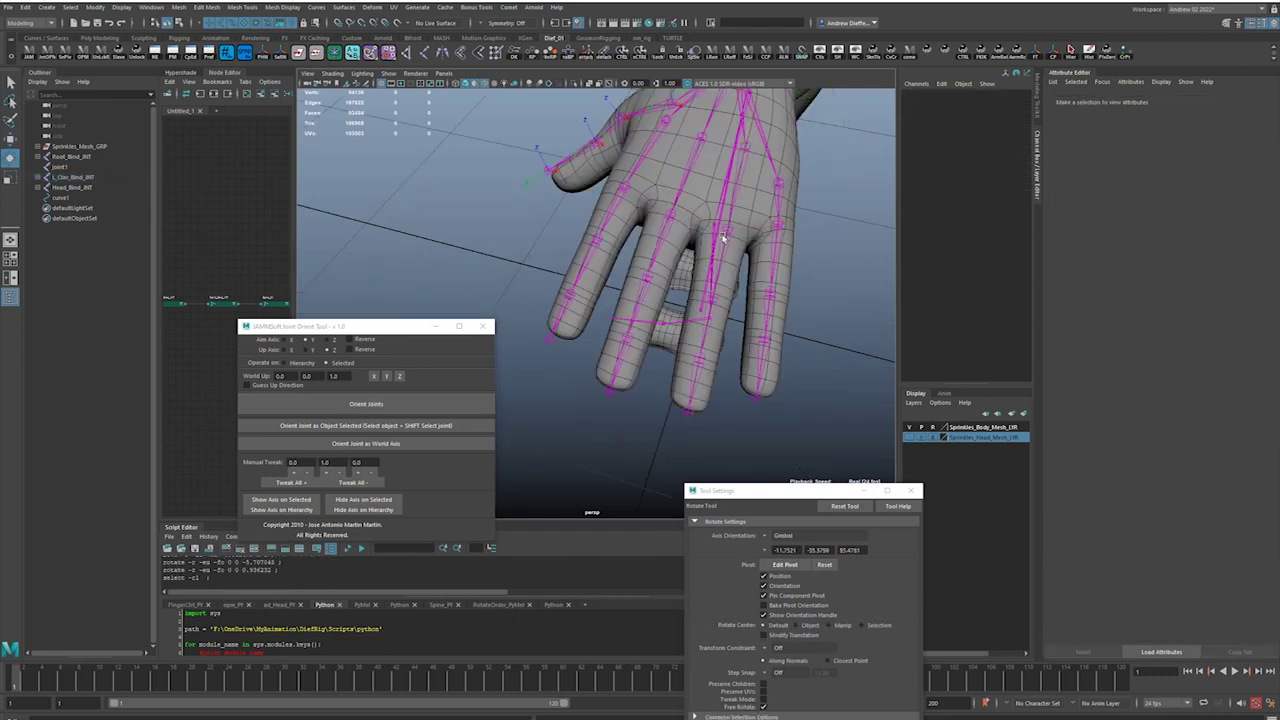
{"action": "left_click", "coordinate": [726, 239]}
{"action": "left_click", "coordinate": [410, 405]}
{"action": "left_click", "coordinate": [730, 416]}
Set the Joint Orient X and Y of L_Ring_02_Bind_JNT to 0.
{"action": "left_click_drag", "start_coordinate": [730, 415], "coordinate": [644, 380], "text": "alt"}
{"action": "left_click_drag", "start_coordinate": [797, 250], "coordinate": [814, 274], "text": "alt"}
{"action": "middle_click_drag", "start_coordinate": [814, 274], "coordinate": [774, 312], "text": "alt"}
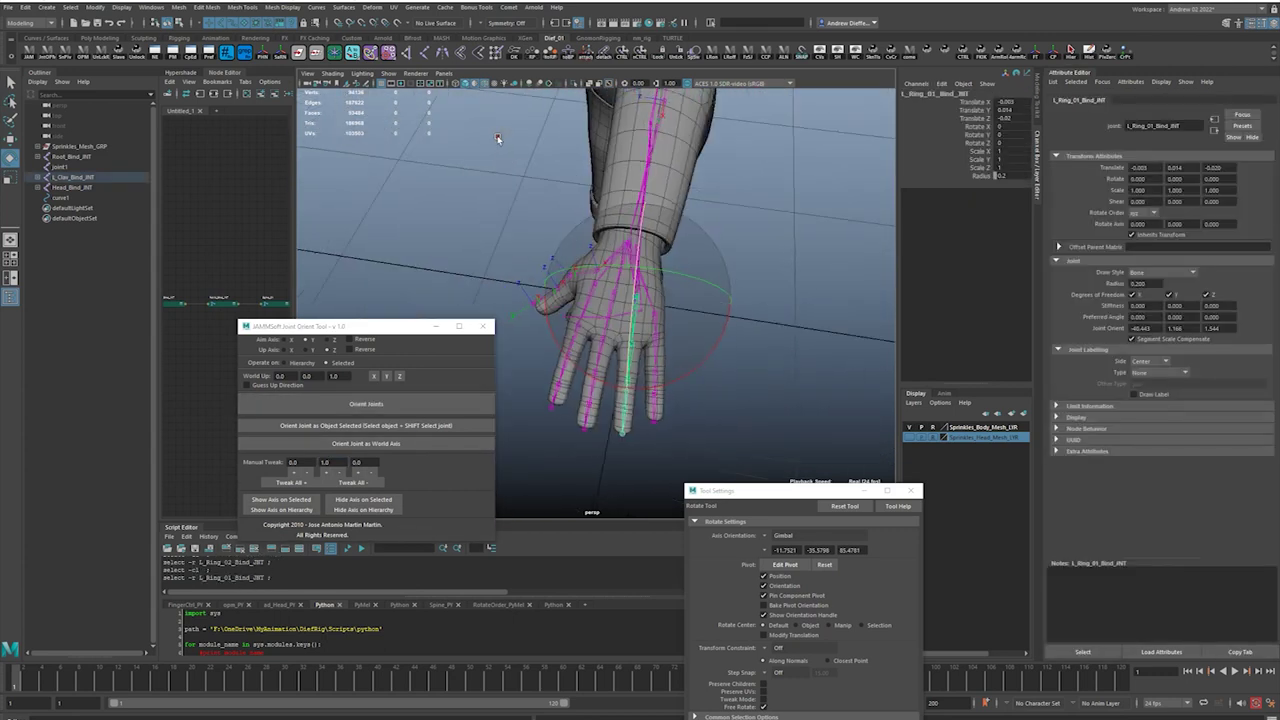
{"action": "left_click_drag", "start_coordinate": [497, 137], "coordinate": [520, 178], "text": "alt"}
{"action": "left_click_drag", "start_coordinate": [772, 235], "coordinate": [737, 289], "text": "alt"}
{"action": "left_click", "coordinate": [647, 420]}
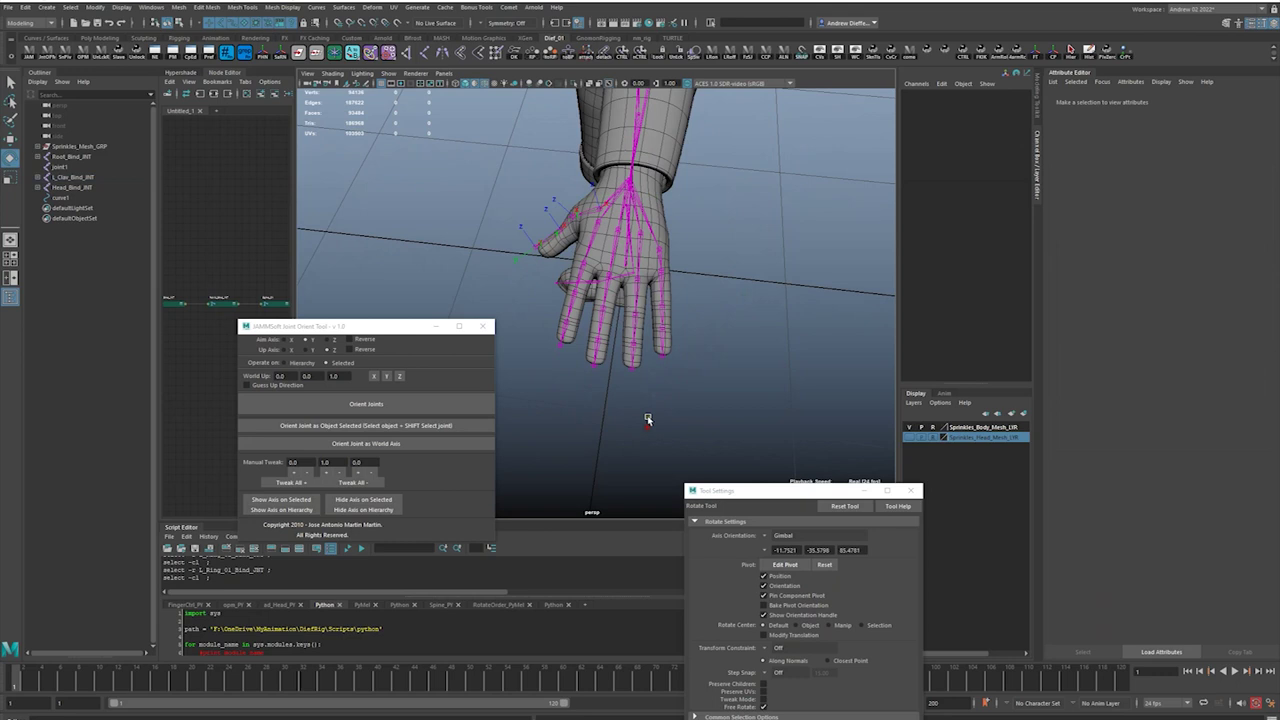
{"action": "left_click", "coordinate": [636, 300]}
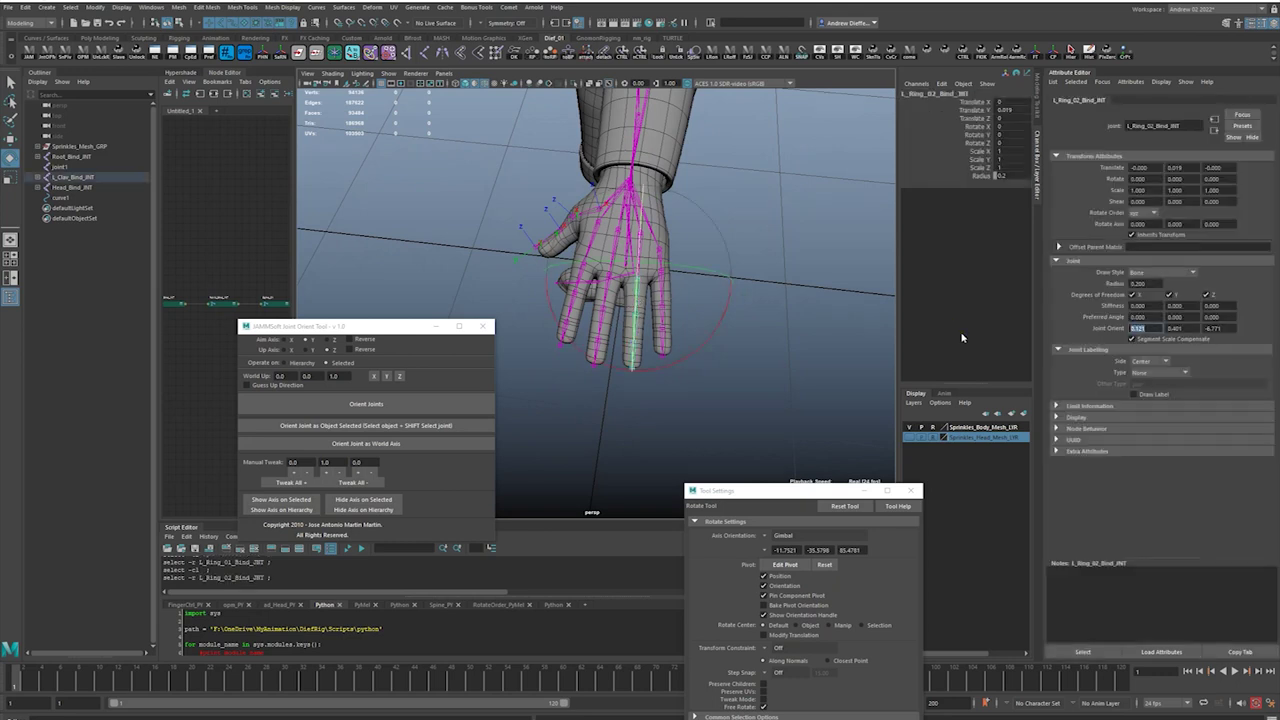
{"action": "type", "text": "0"}
{"action": "key", "text": "Tab"}
{"action": "type", "text": "0"}
{"action": "key", "text": "Tab"}
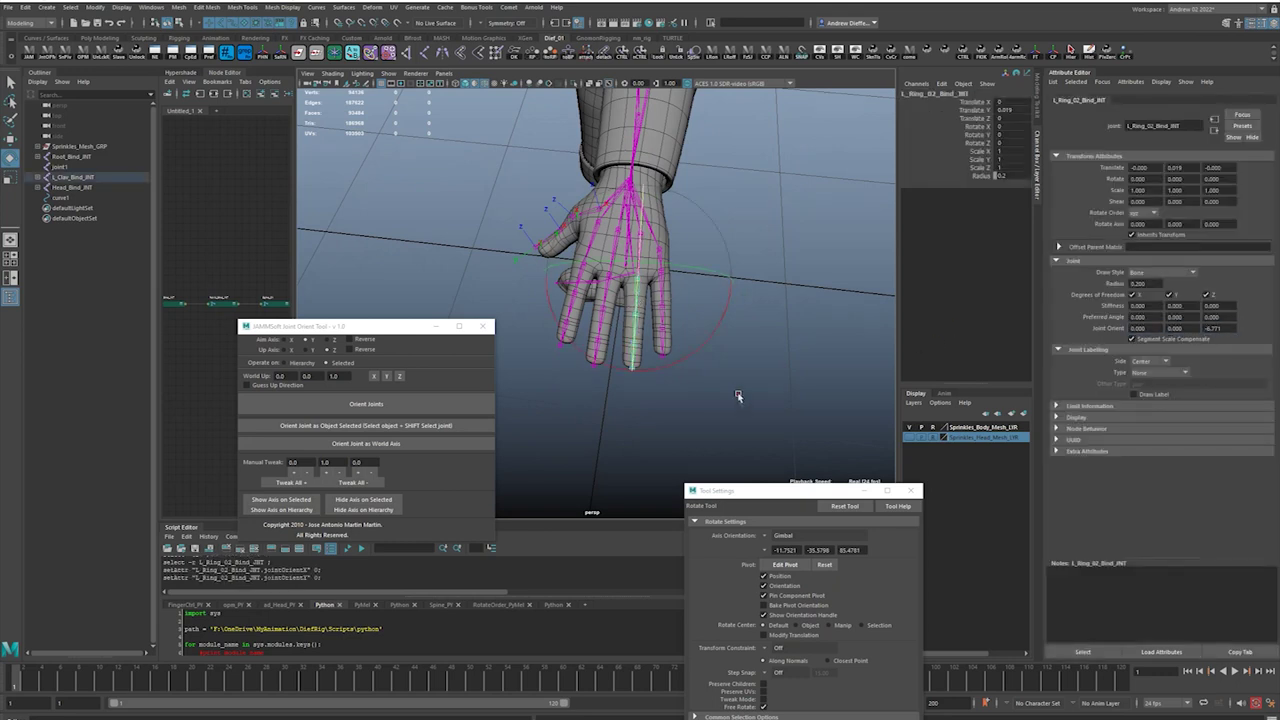
Set the Joint Orient X and Y of L_Ring_03_Bind_JNT to 0.
{"action": "left_click", "coordinate": [738, 396]}
{"action": "left_click", "coordinate": [636, 326]}
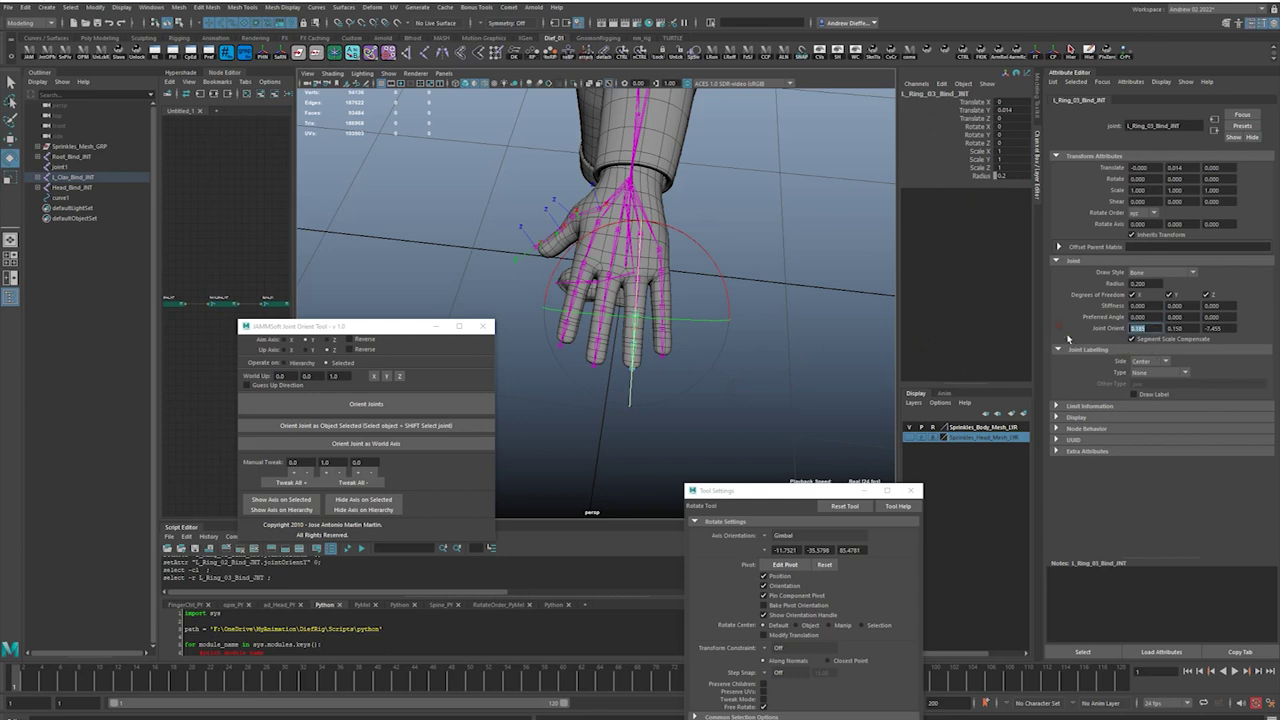
{"action": "type", "text": "0"}
{"action": "key", "text": "Tab"}
{"action": "type", "text": "0"}
{"action": "key", "text": "Tab"}
Set the Joint Orient X and Y of L_Ring_04_Bind_JNT to 0 and clear the selection.
{"action": "left_click", "coordinate": [677, 370]}
{"action": "left_click", "coordinate": [638, 355]}
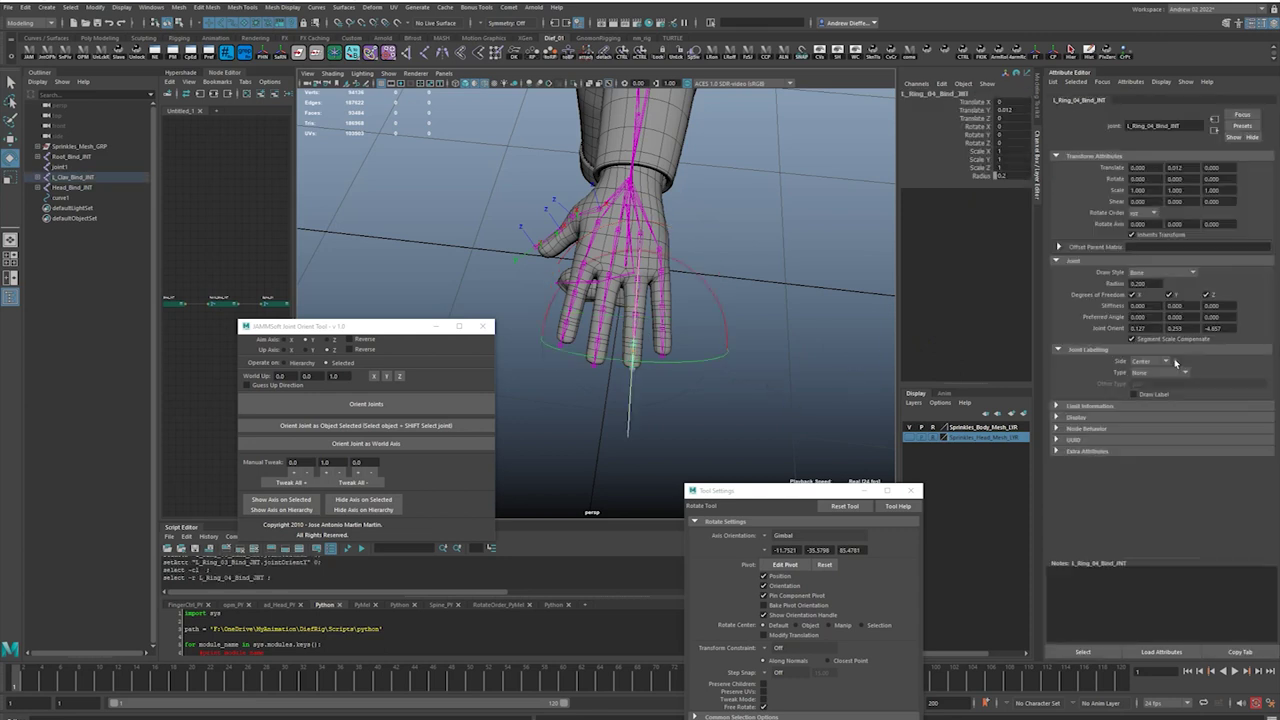
{"action": "key", "text": "Tab"}
{"action": "type", "text": "0"}
{"action": "key", "text": "Tab"}
{"action": "left_click", "coordinate": [841, 348]}
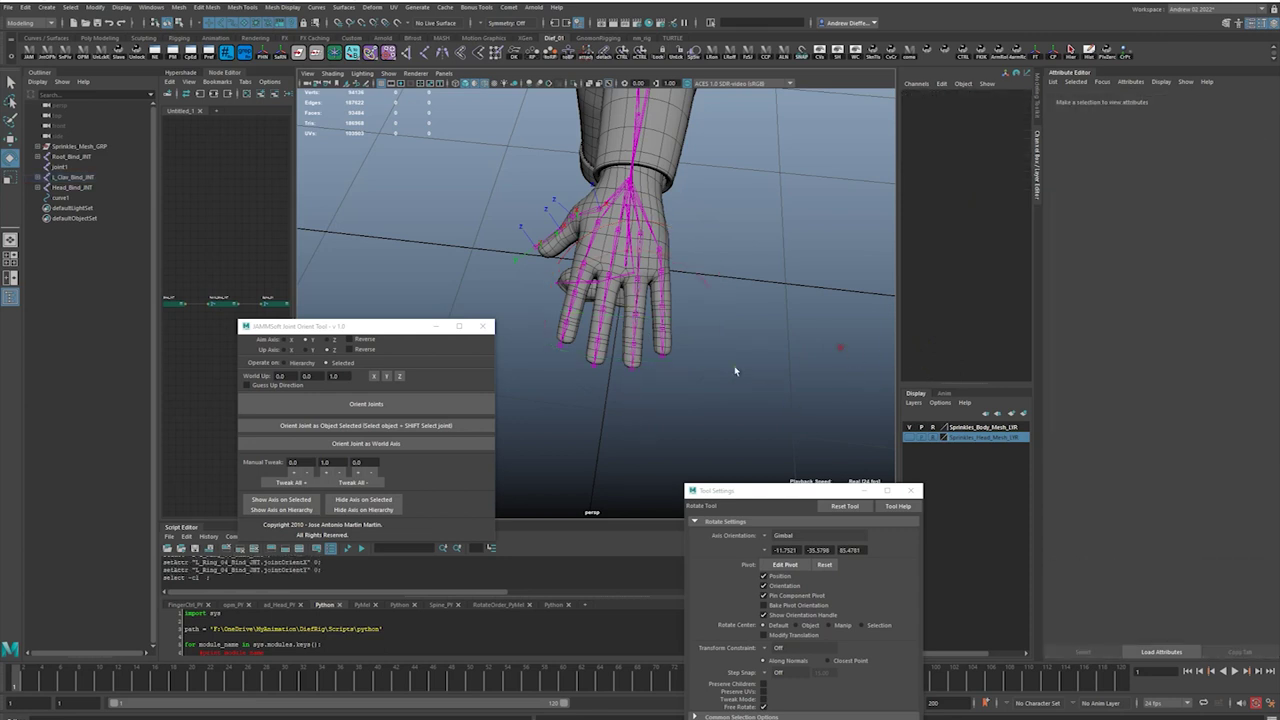
Orient the ring fingertip joint, L_Ring_05_Bind_JNT, with Orient Joints.
{"action": "left_click", "coordinate": [633, 376]}
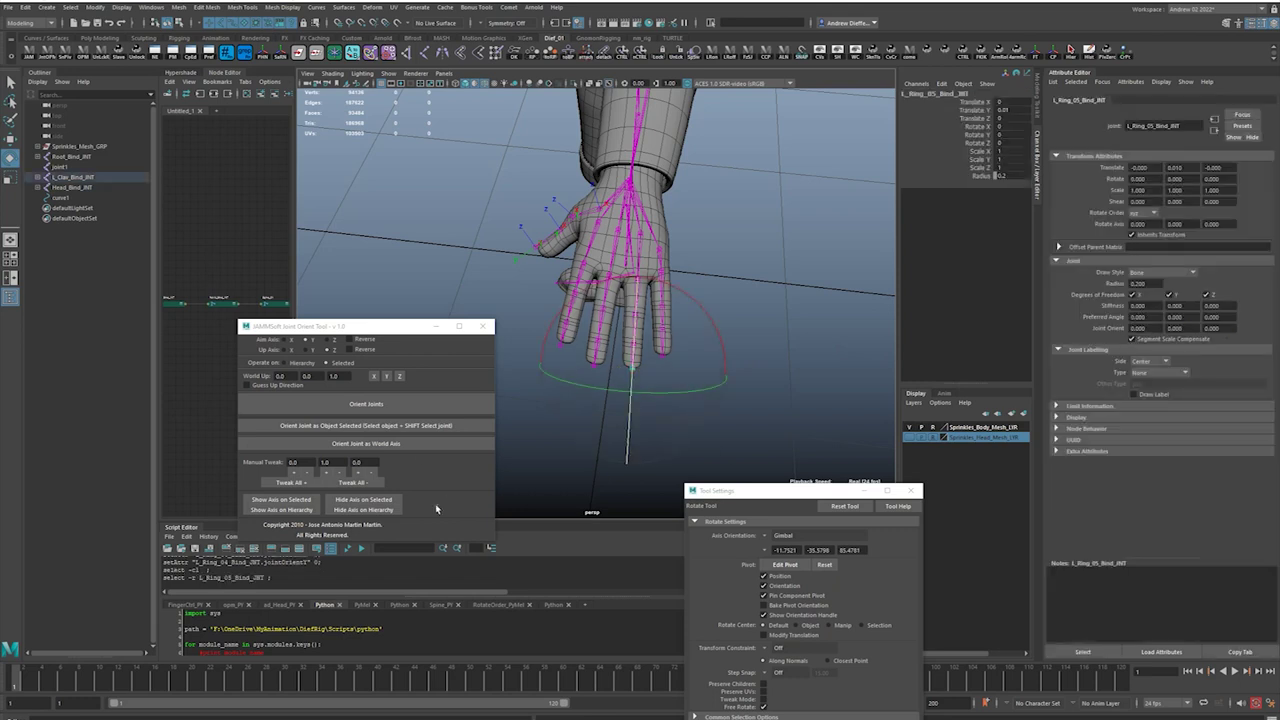
{"action": "left_click", "coordinate": [440, 411]}
{"action": "left_click", "coordinate": [828, 234]}
Move L_Pinky_01_Bind_JNT about -0.0097 along its Y axis, towards the wrist.
{"action": "left_click", "coordinate": [661, 262]}
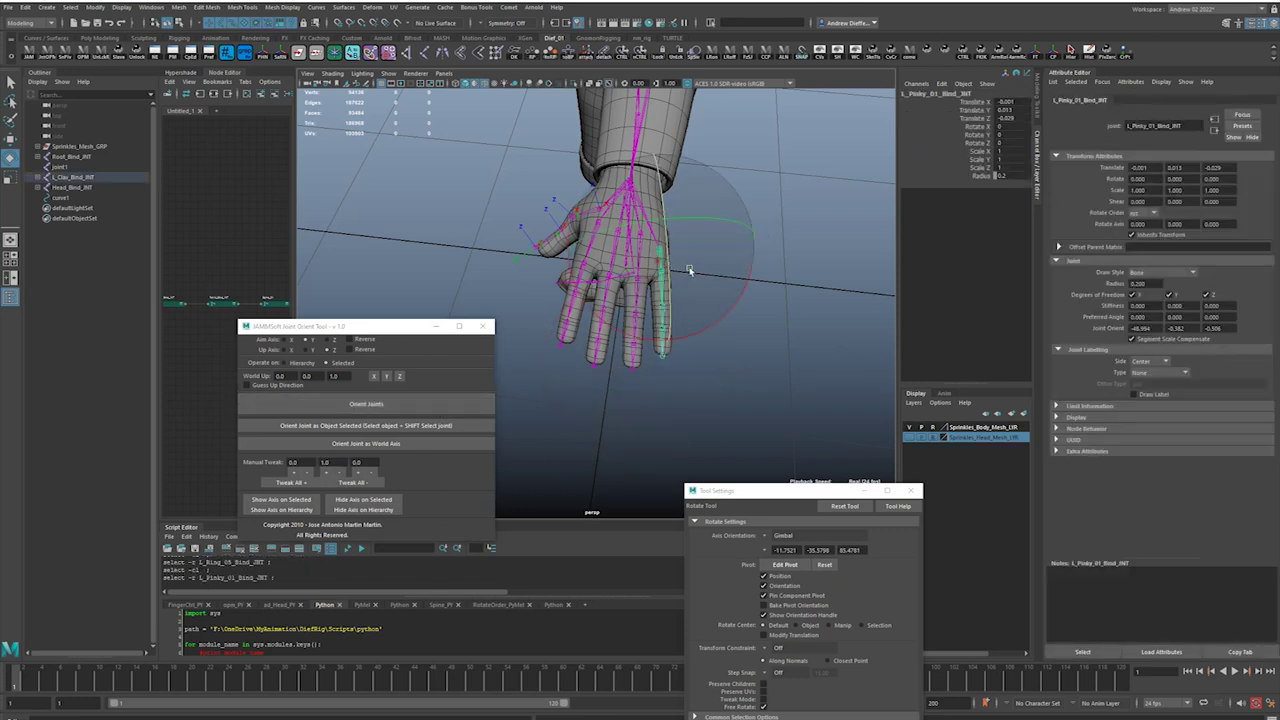
{"action": "key", "text": "bracketleft"}
{"action": "key", "text": "bracketright"}
{"action": "left_click_drag", "start_coordinate": [714, 314], "coordinate": [694, 319], "text": "alt"}
{"action": "key", "text": "w"}
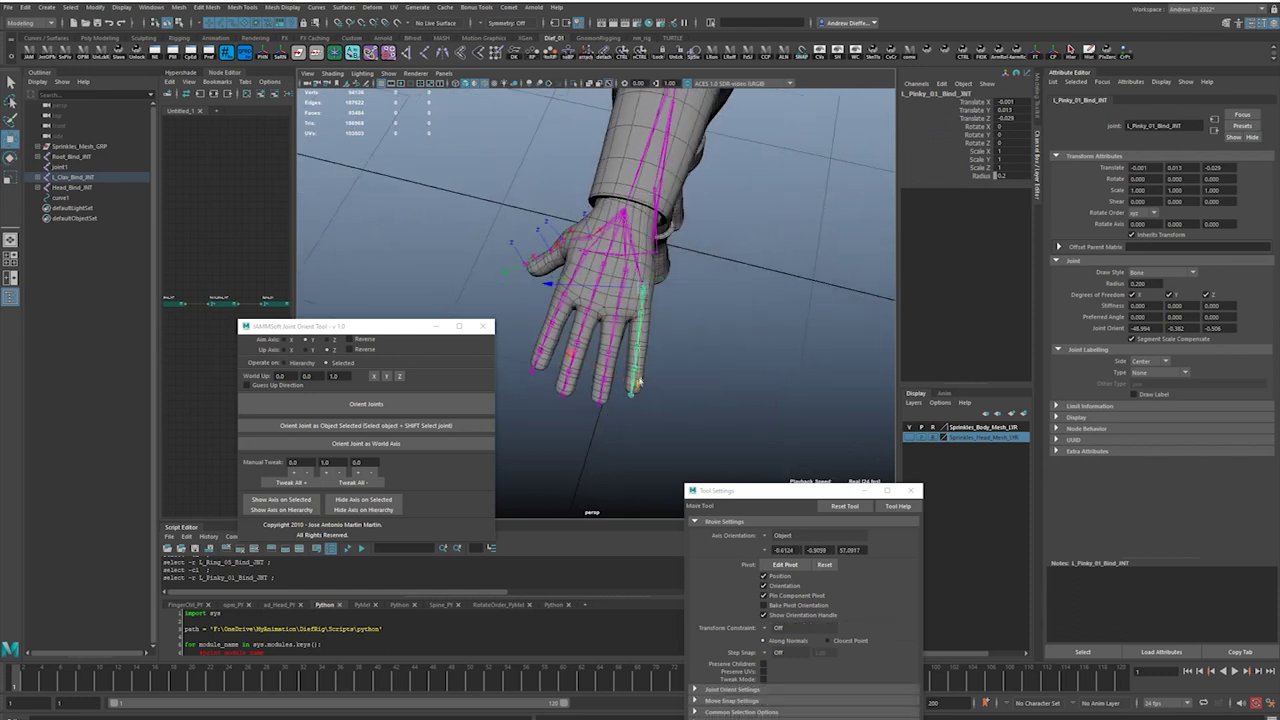
{"action": "left_click_drag", "start_coordinate": [640, 381], "coordinate": [646, 363]}
Move L_Pinky_02_Bind_JNT about 0.0094 along its Y axis, back towards the pinky knuckle.
{"action": "left_click", "coordinate": [667, 350]}
{"action": "left_click", "coordinate": [642, 323]}
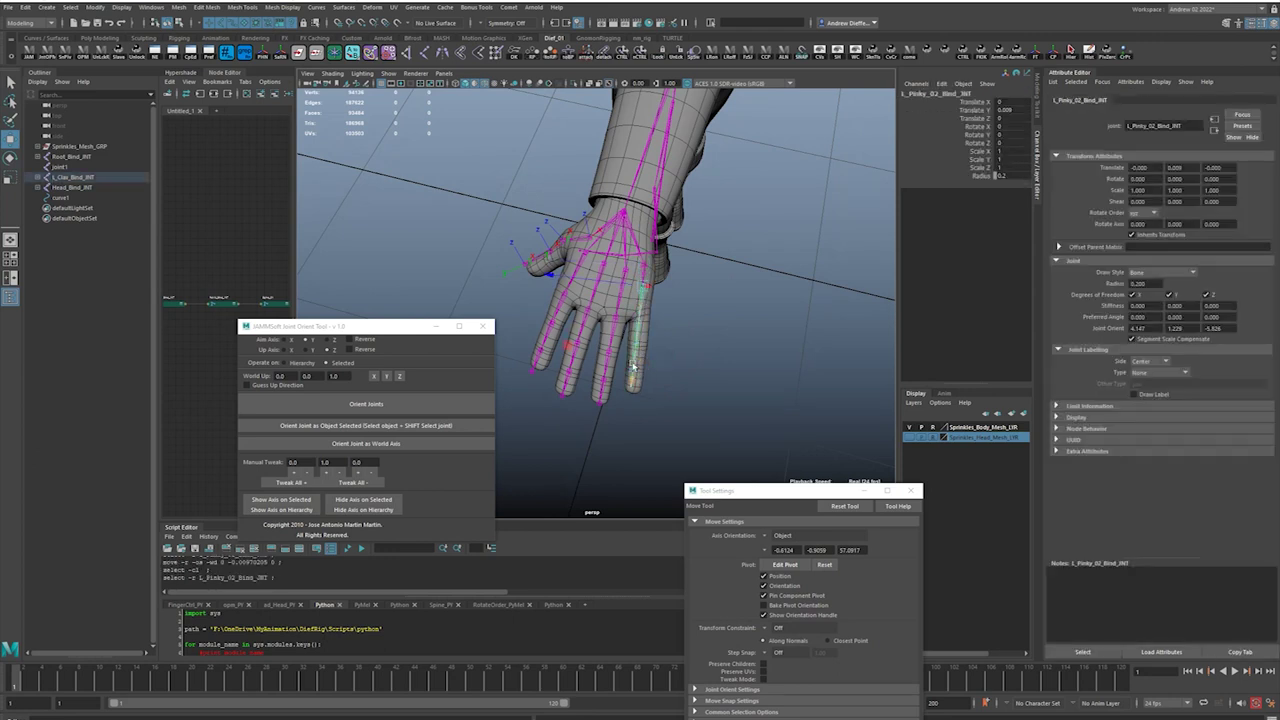
{"action": "left_click_drag", "start_coordinate": [635, 389], "coordinate": [665, 370]}
Orient L_Pinky_01_Bind_JNT with Orient Joints so it aims at the next pinky joint.
{"action": "right_click_drag", "start_coordinate": [665, 370], "coordinate": [736, 370], "text": "alt"}
{"action": "middle_click_drag", "start_coordinate": [736, 370], "coordinate": [736, 300], "text": "alt"}
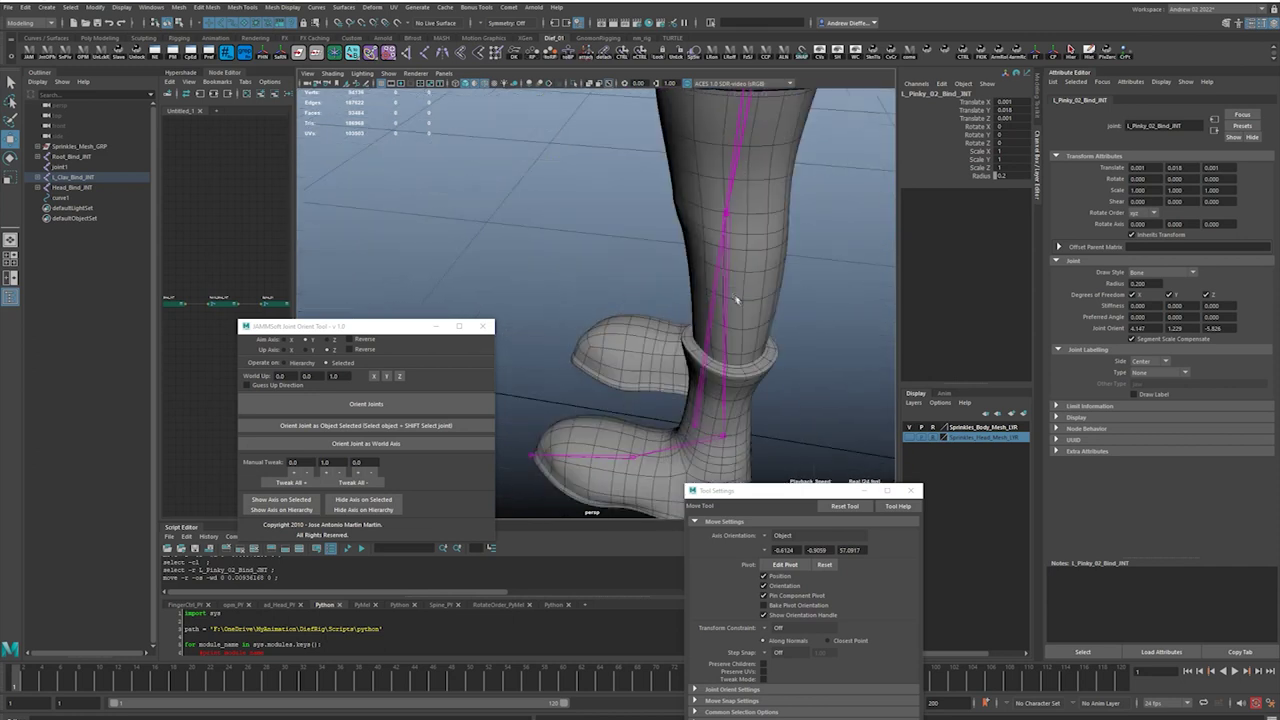
{"action": "key", "text": "f"}
{"action": "left_click_drag", "start_coordinate": [741, 332], "coordinate": [712, 352], "text": "alt"}
{"action": "middle_click_drag", "start_coordinate": [712, 352], "coordinate": [714, 338], "text": "alt"}
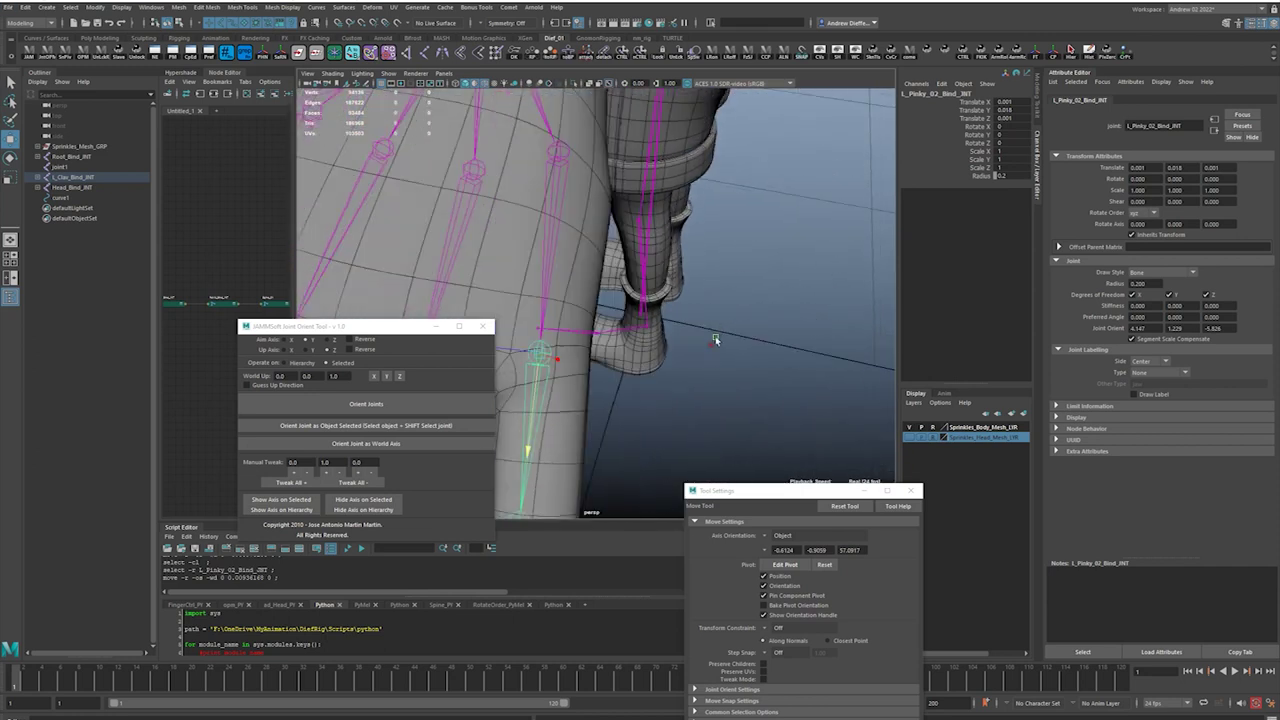
{"action": "mouse_move", "coordinate": [714, 338]}
{"action": "left_mouse_down", "text": "alt"}
{"action": "mouse_move", "coordinate": [703, 346]}
{"action": "mouse_move", "coordinate": [691, 332]}
{"action": "left_mouse_up", "text": "alt"}
{"action": "left_click", "coordinate": [601, 225]}
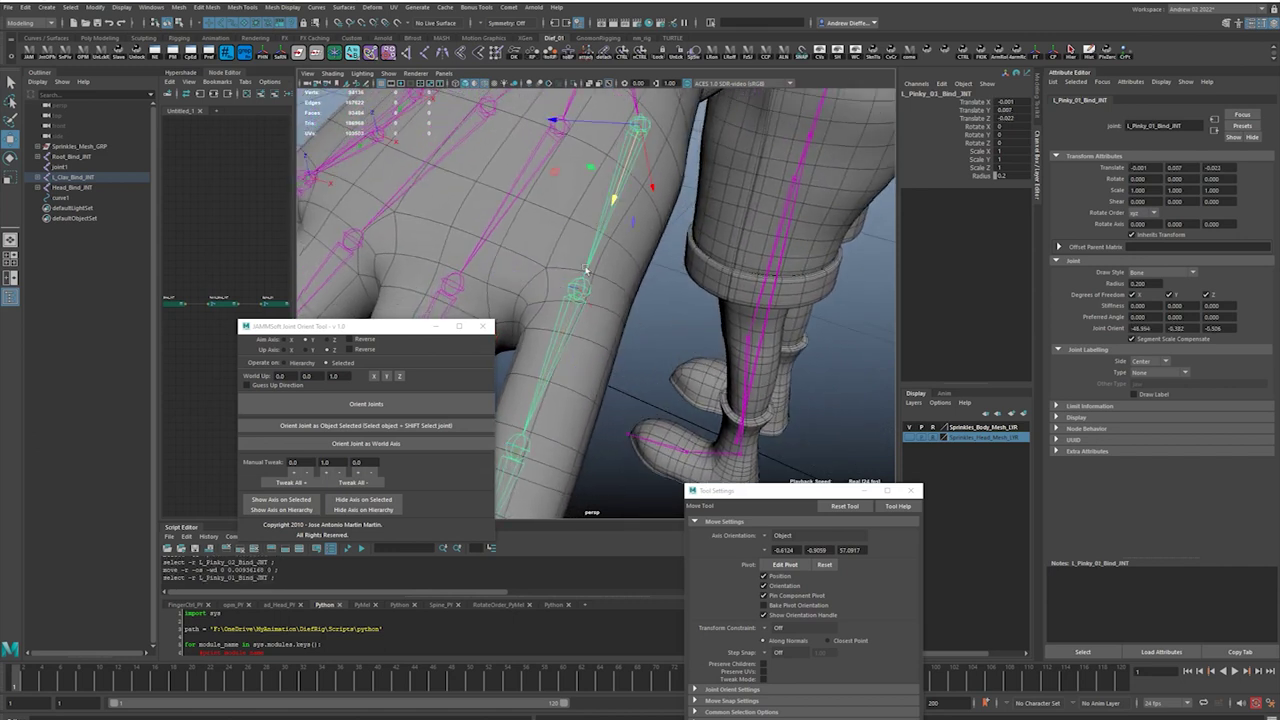
{"action": "left_click", "coordinate": [400, 412]}
Edit the pivot of L_Pinky_01_Bind_JNT to shift the joint slightly towards the ring finger without moving its children.
{"action": "key", "text": "f"}
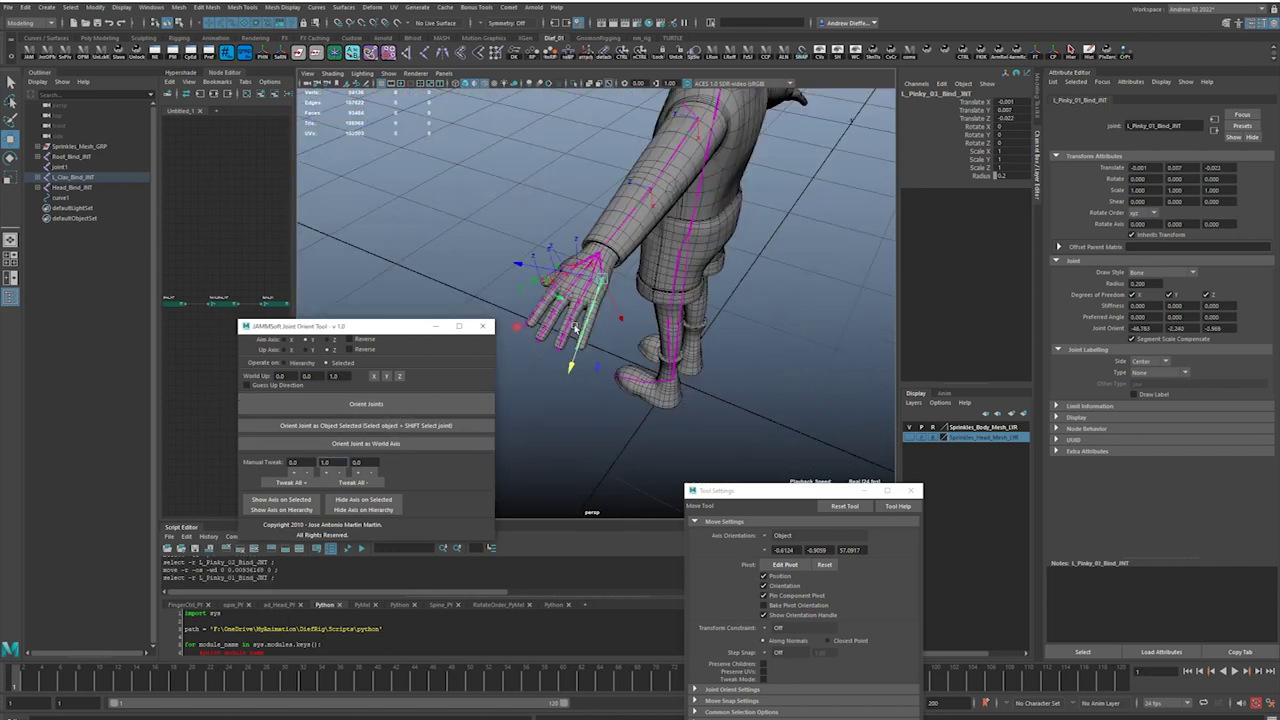
{"action": "key", "text": "bracketleft"}
{"action": "left_click_drag", "start_coordinate": [618, 317], "coordinate": [653, 313], "text": "alt"}
{"action": "scroll", "coordinate": [658, 318], "scroll_direction": "down", "scroll_amount": 3}
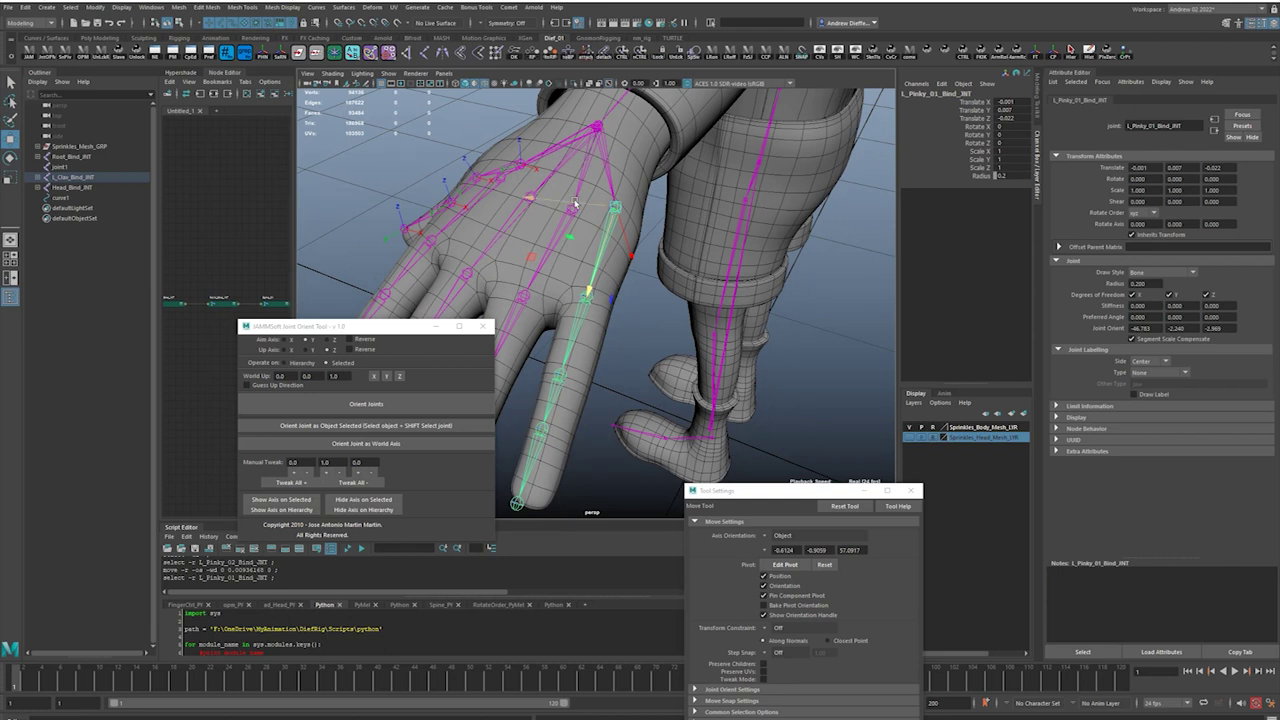
{"action": "key", "text": "d"}
{"action": "left_click_drag", "start_coordinate": [545, 203], "coordinate": [537, 201]}
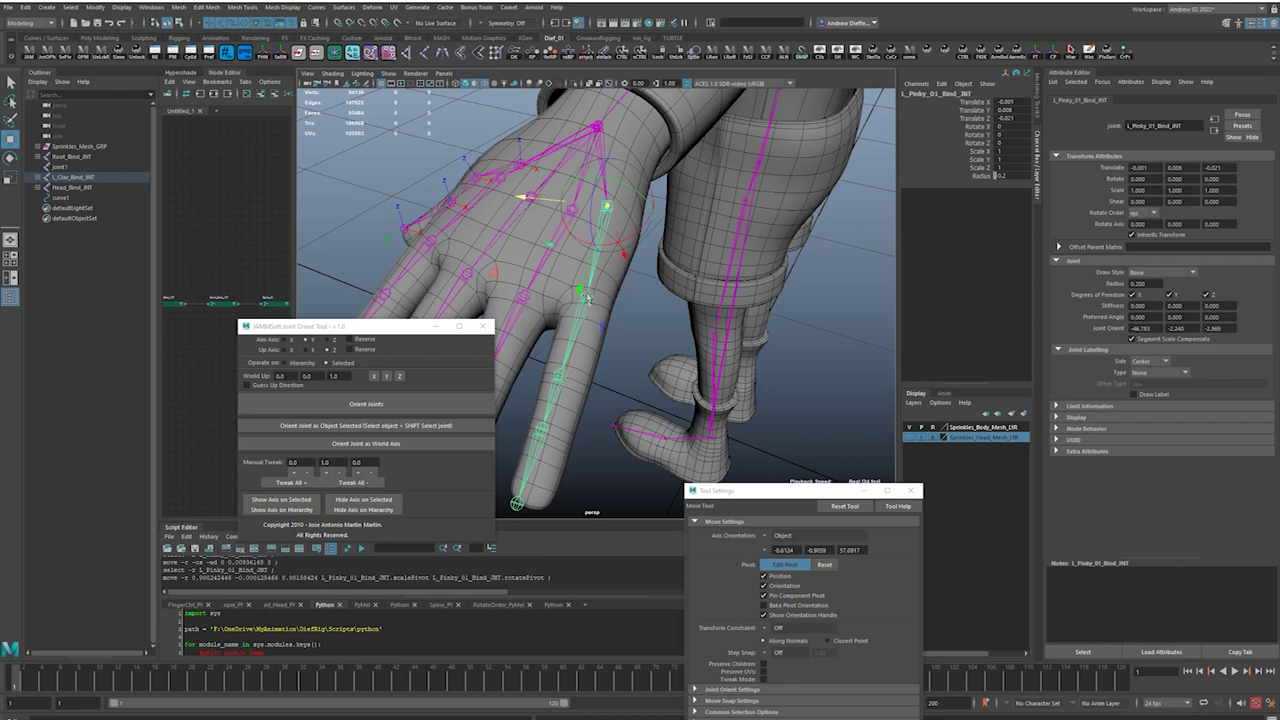
Try to shift L_Pinky_02_Bind_JNT slightly sideways across the pinky knuckle.
{"action": "left_click", "coordinate": [583, 315]}
{"action": "left_click_drag", "start_coordinate": [514, 289], "coordinate": [520, 289]}
{"action": "key", "text": "ctrl+z"}
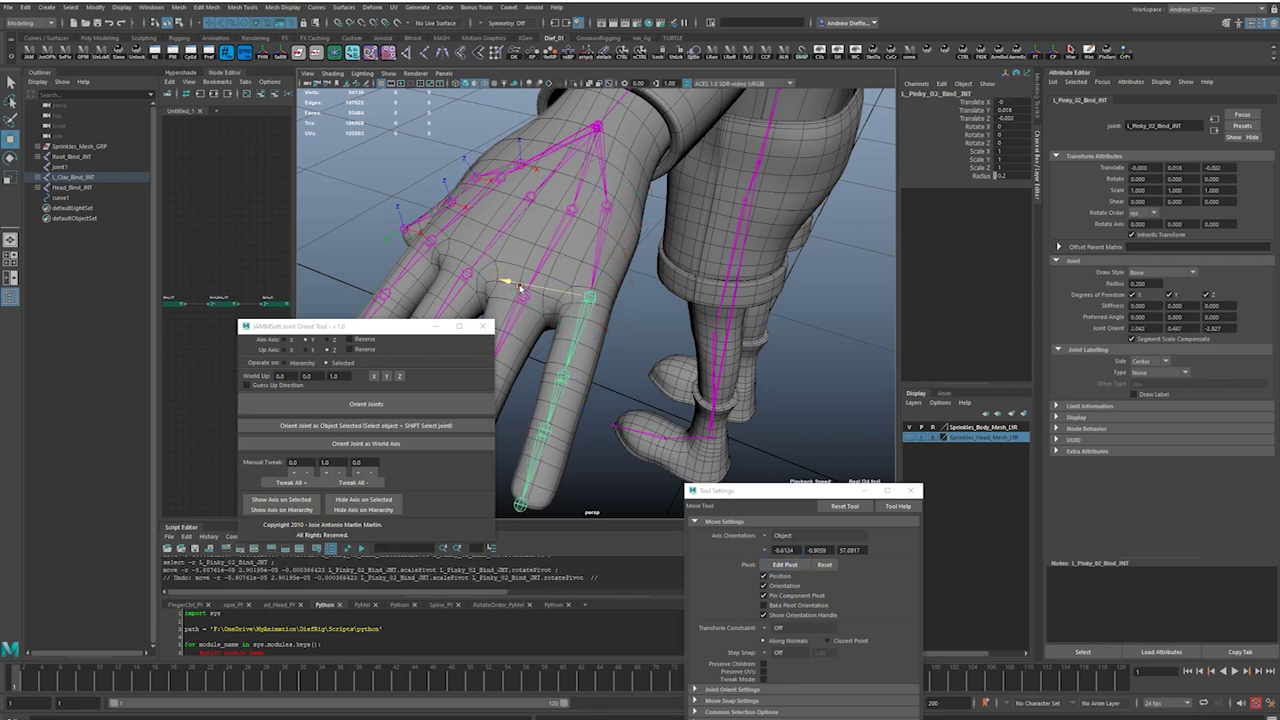
Move L_Pinky_01_Bind_JNT about 0.0004 along X and reorient it with Orient Joints.
{"action": "left_click", "coordinate": [615, 217]}
{"action": "left_click", "coordinate": [603, 228]}
{"action": "left_click_drag", "start_coordinate": [602, 228], "coordinate": [505, 209], "text": "alt"}
{"action": "left_click_drag", "start_coordinate": [748, 342], "coordinate": [677, 340]}
{"action": "left_click", "coordinate": [396, 402]}
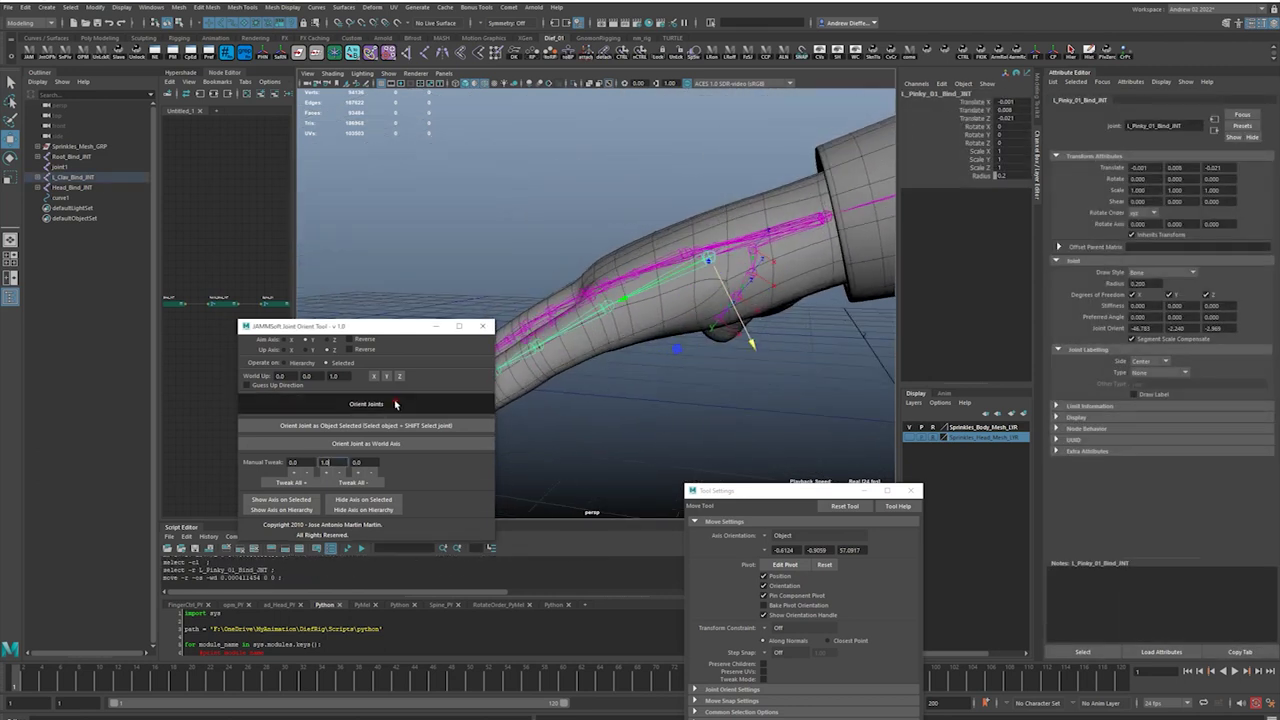
Tweak the orientation of L_Pinky_01_Bind_JNT around Y in 1.0 increments until its Joint Orient Y is about -13.3.
{"action": "left_click_drag", "start_coordinate": [521, 401], "coordinate": [735, 433], "text": "alt"}
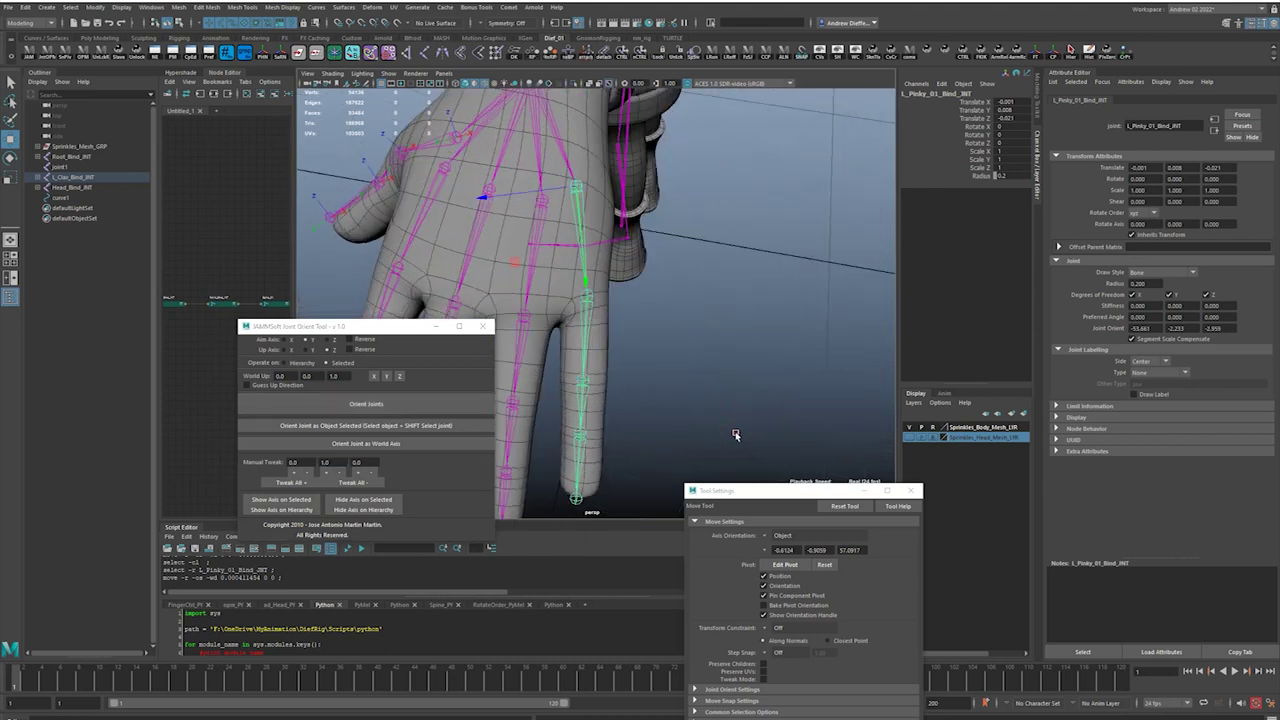
{"action": "key", "text": "e"}
{"action": "left_click_drag", "start_coordinate": [671, 402], "coordinate": [624, 366], "text": "alt"}
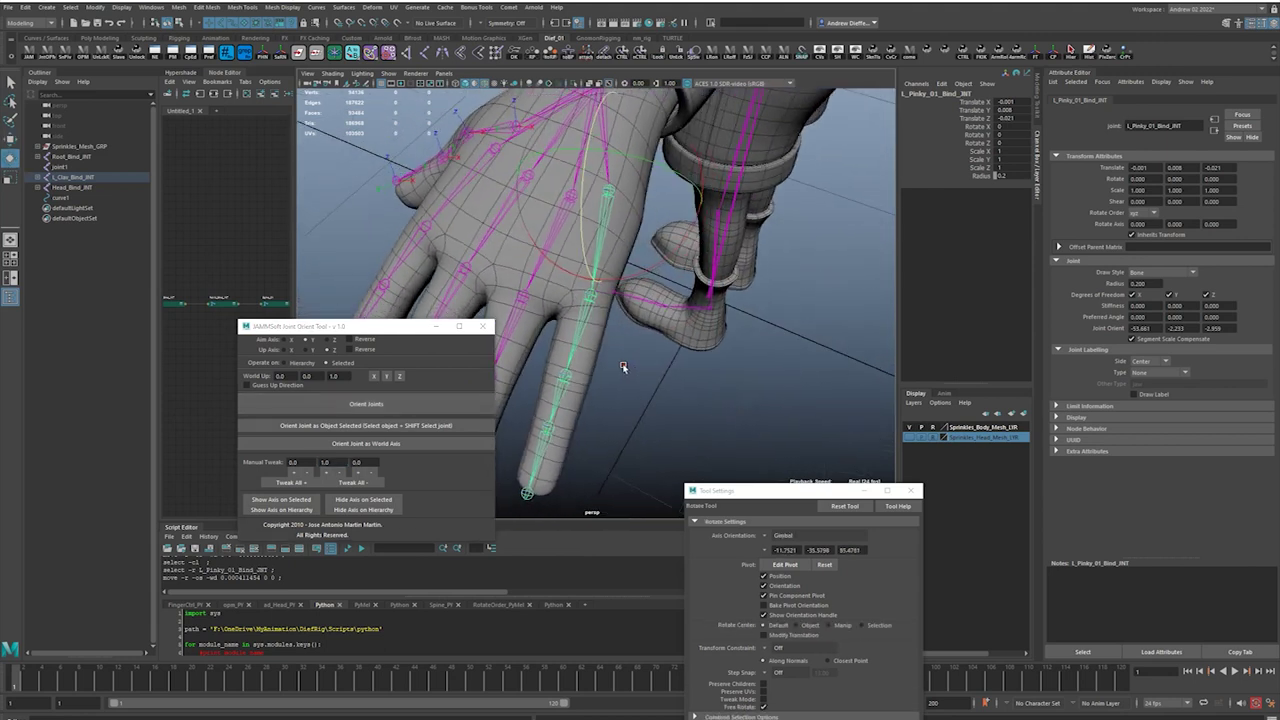
{"action": "left_click", "coordinate": [378, 483]}
{"action": "left_click", "coordinate": [378, 483]}
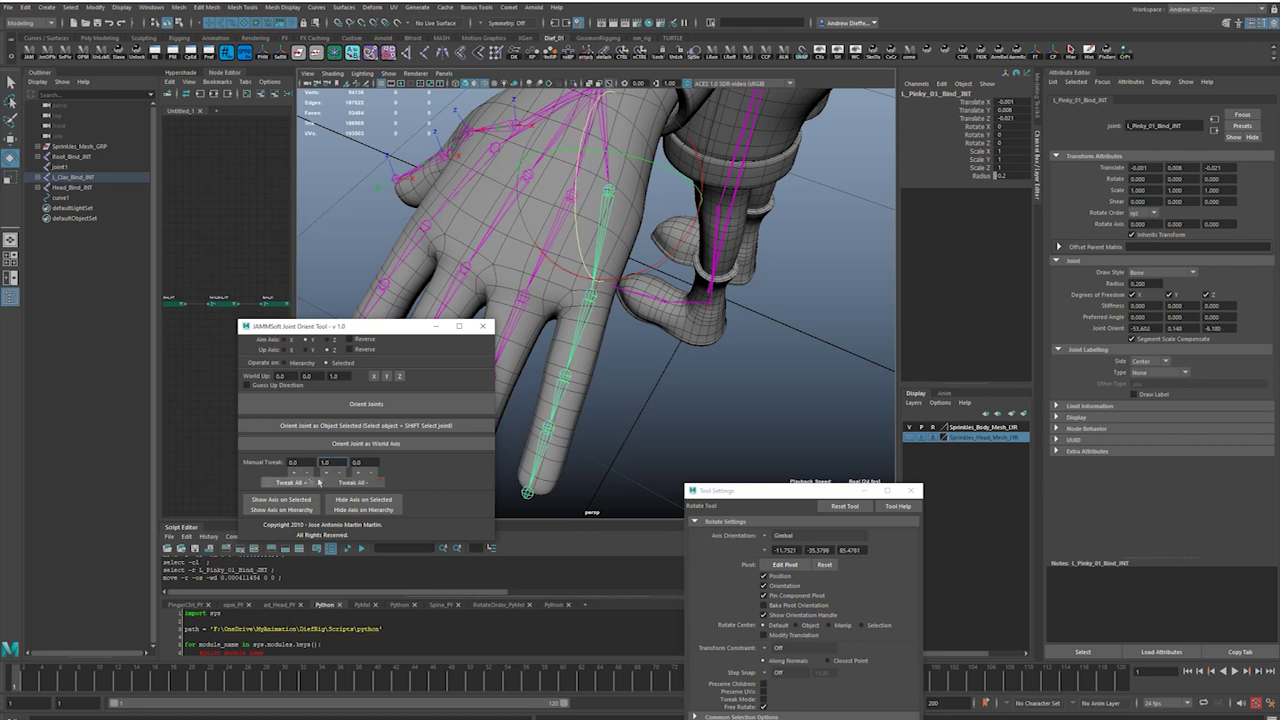
{"action": "left_click", "coordinate": [309, 482]}
{"action": "left_click", "coordinate": [309, 482]}
{"action": "left_click", "coordinate": [309, 482]}
{"action": "left_click", "coordinate": [309, 482]}
{"action": "left_click", "coordinate": [309, 482]}
{"action": "left_click", "coordinate": [309, 482]}
{"action": "left_click", "coordinate": [309, 482]}
{"action": "left_click", "coordinate": [309, 482]}
{"action": "left_click", "coordinate": [309, 482]}
{"action": "left_click", "coordinate": [309, 482]}
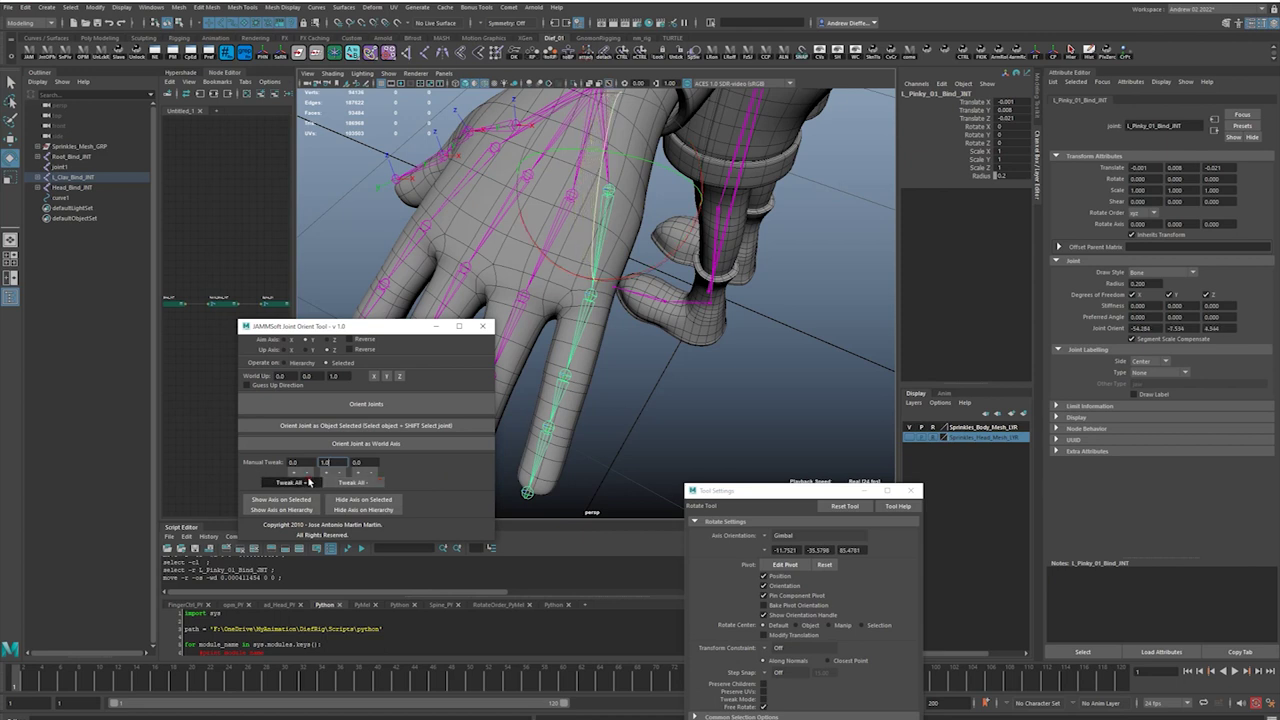
{"action": "left_click", "coordinate": [309, 482]}
{"action": "left_click", "coordinate": [309, 482]}
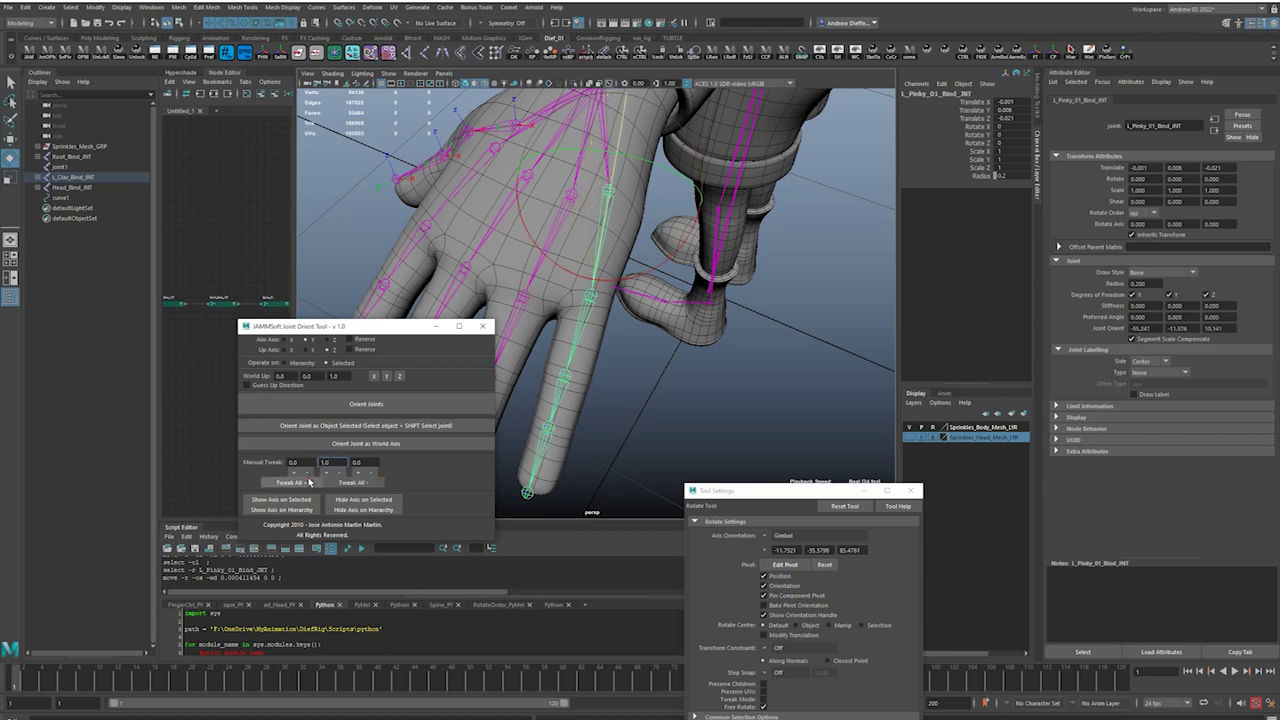
{"action": "left_click", "coordinate": [309, 482]}
Orient L_Pinky_02_Bind_JNT with Orient Joints, then tweak it around Y in 1.0 increments to a Joint Orient Y of about 3.95.
{"action": "left_click", "coordinate": [581, 318]}
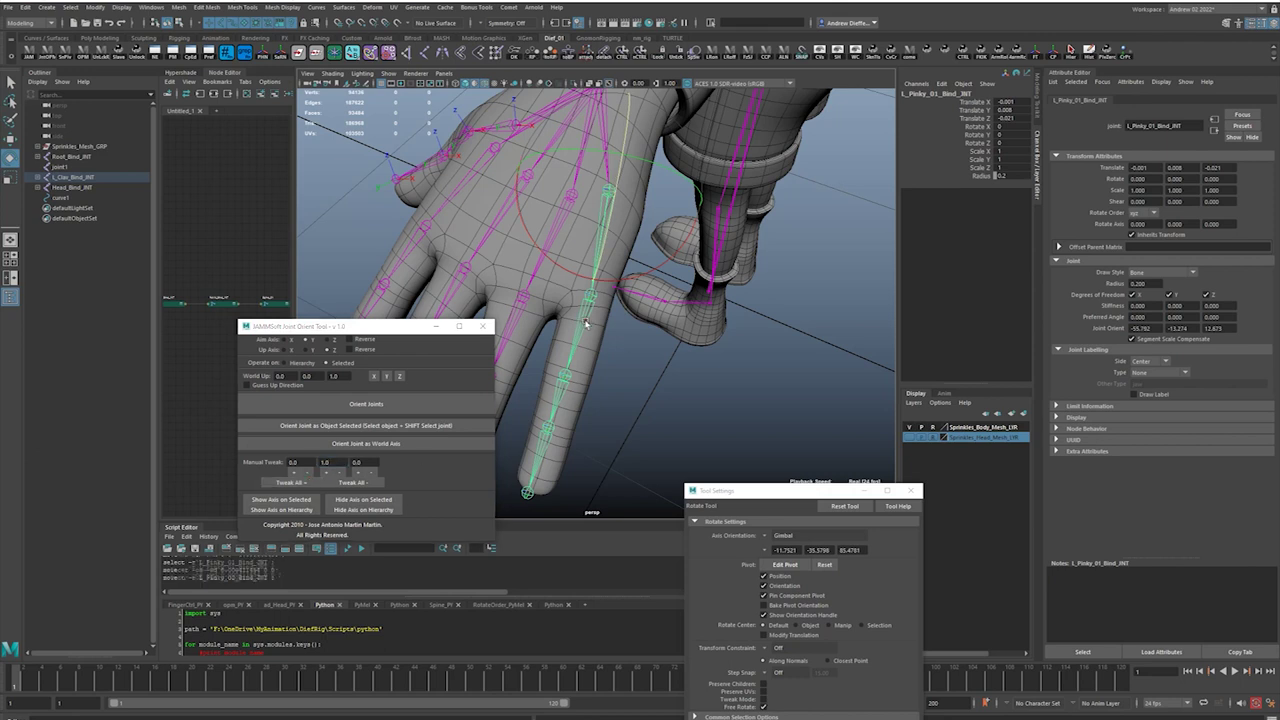
{"action": "left_click", "coordinate": [388, 408]}
{"action": "left_click", "coordinate": [302, 484]}
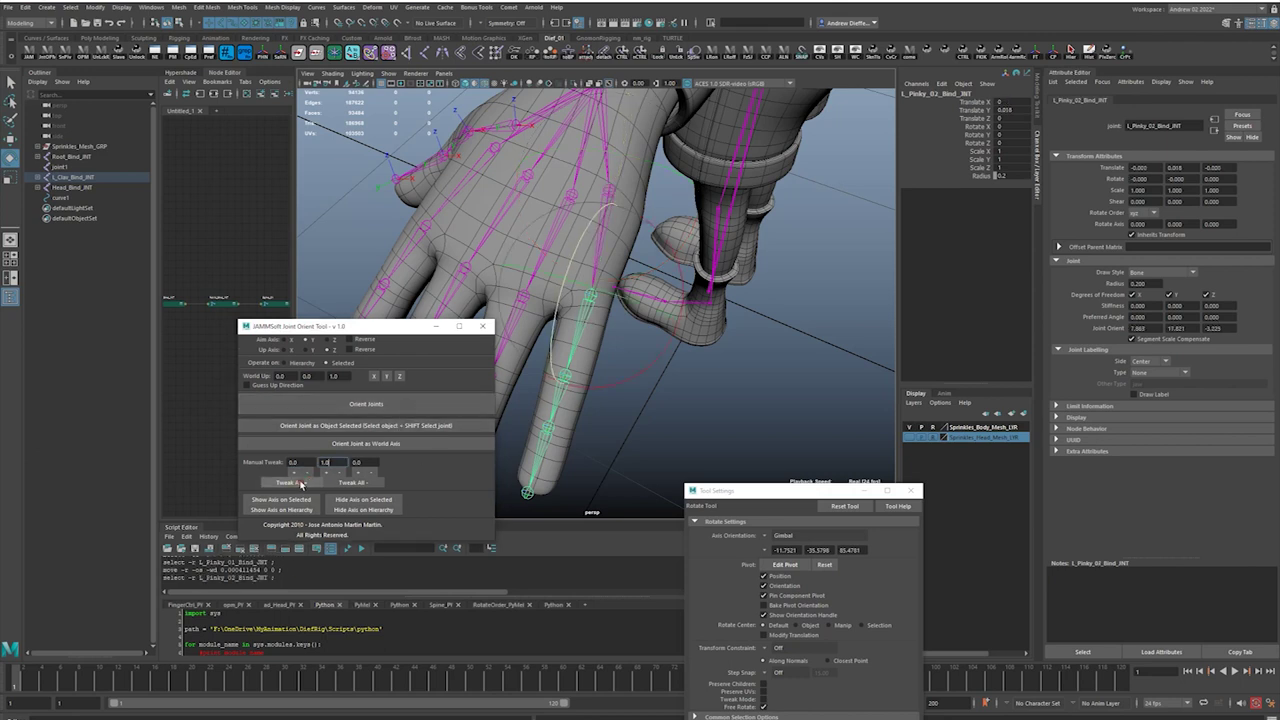
{"action": "left_click", "coordinate": [302, 484]}
{"action": "left_click", "coordinate": [302, 484]}
{"action": "left_click", "coordinate": [302, 484]}
{"action": "left_click", "coordinate": [302, 484]}
{"action": "left_click", "coordinate": [302, 484]}
{"action": "left_click", "coordinate": [302, 484]}
{"action": "left_click", "coordinate": [302, 484]}
{"action": "left_click", "coordinate": [302, 484]}
{"action": "left_click", "coordinate": [302, 484]}
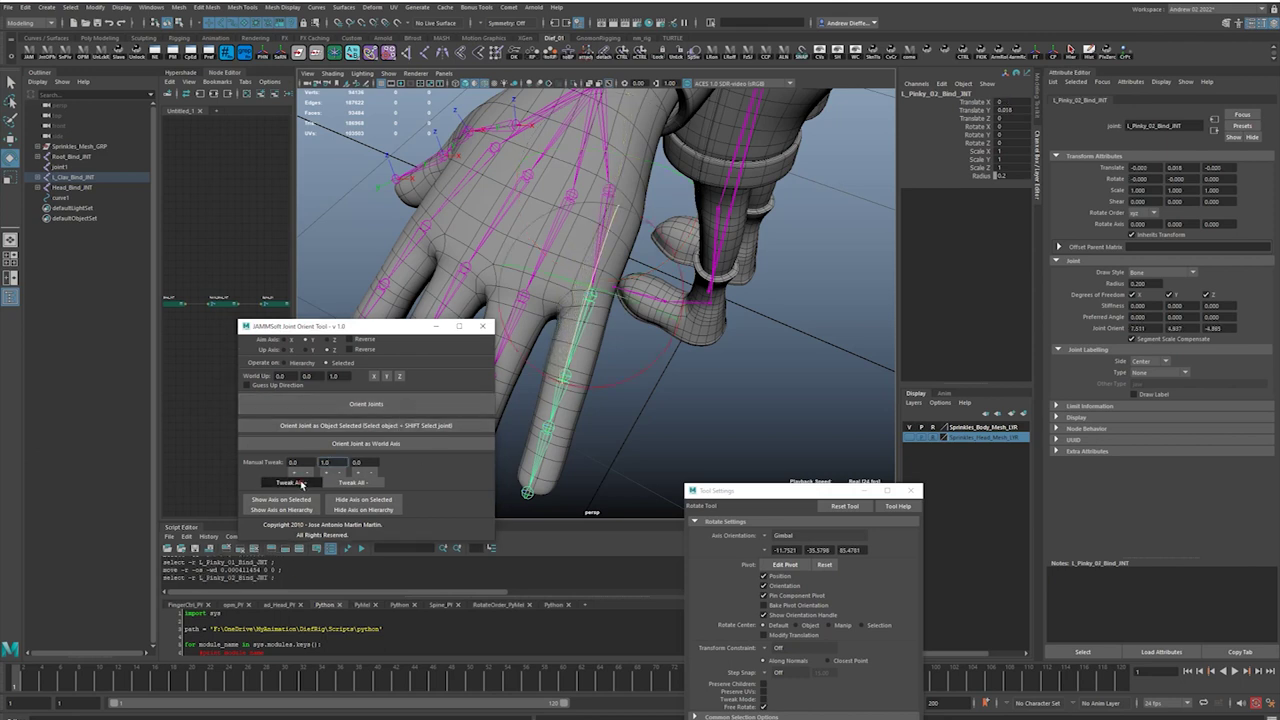
{"action": "left_click", "coordinate": [302, 484]}
{"action": "left_click", "coordinate": [302, 484]}
Rotate L_Pinky_02_Bind_JNT about -1.75 around X and freeze its transformations.
{"action": "left_click_drag", "start_coordinate": [617, 383], "coordinate": [618, 386]}
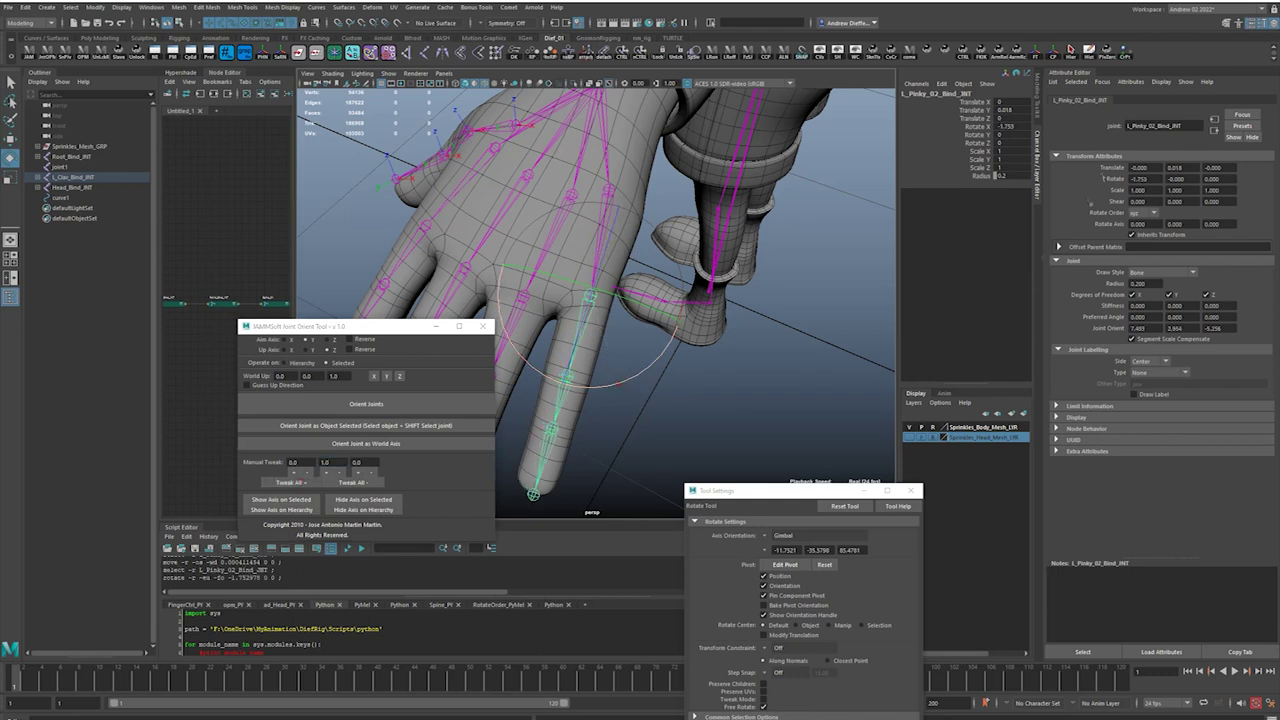
{"action": "left_click", "coordinate": [1034, 56]}
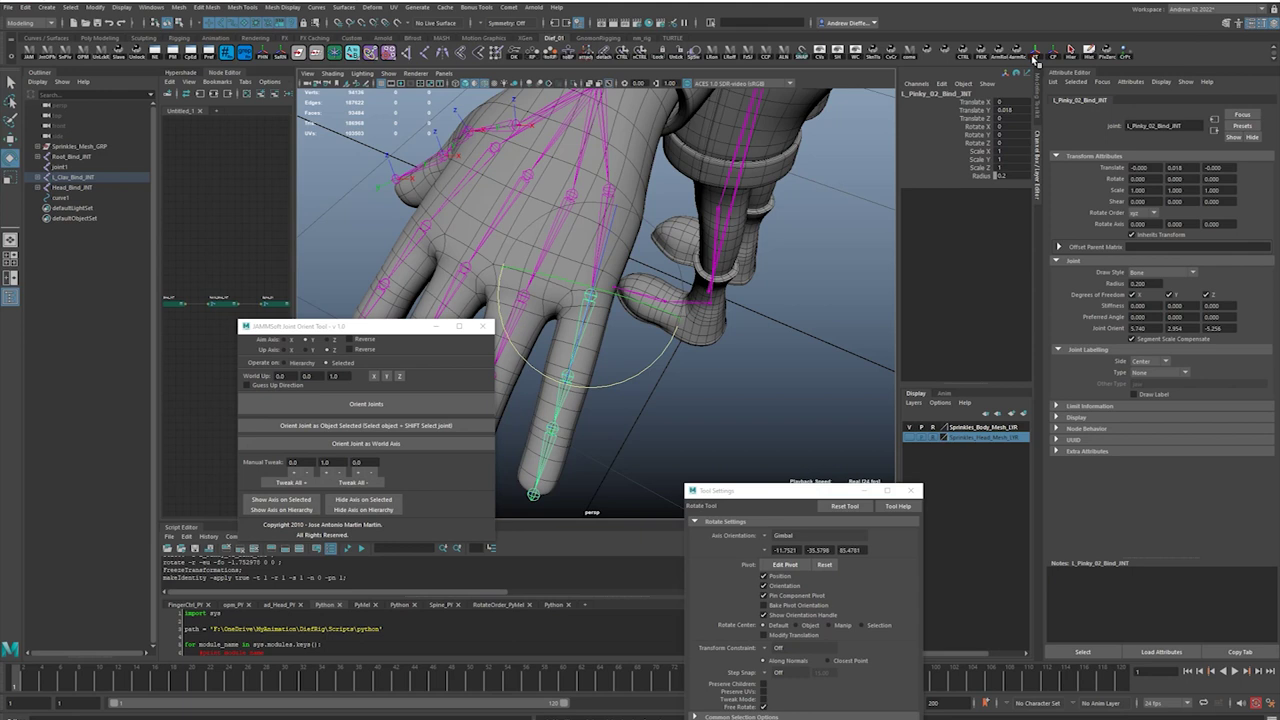
{"action": "left_click", "coordinate": [591, 424]}
Set the Joint Orient X and Y of L_Pinky_03_Bind_JNT to 0.
{"action": "left_click", "coordinate": [556, 404]}
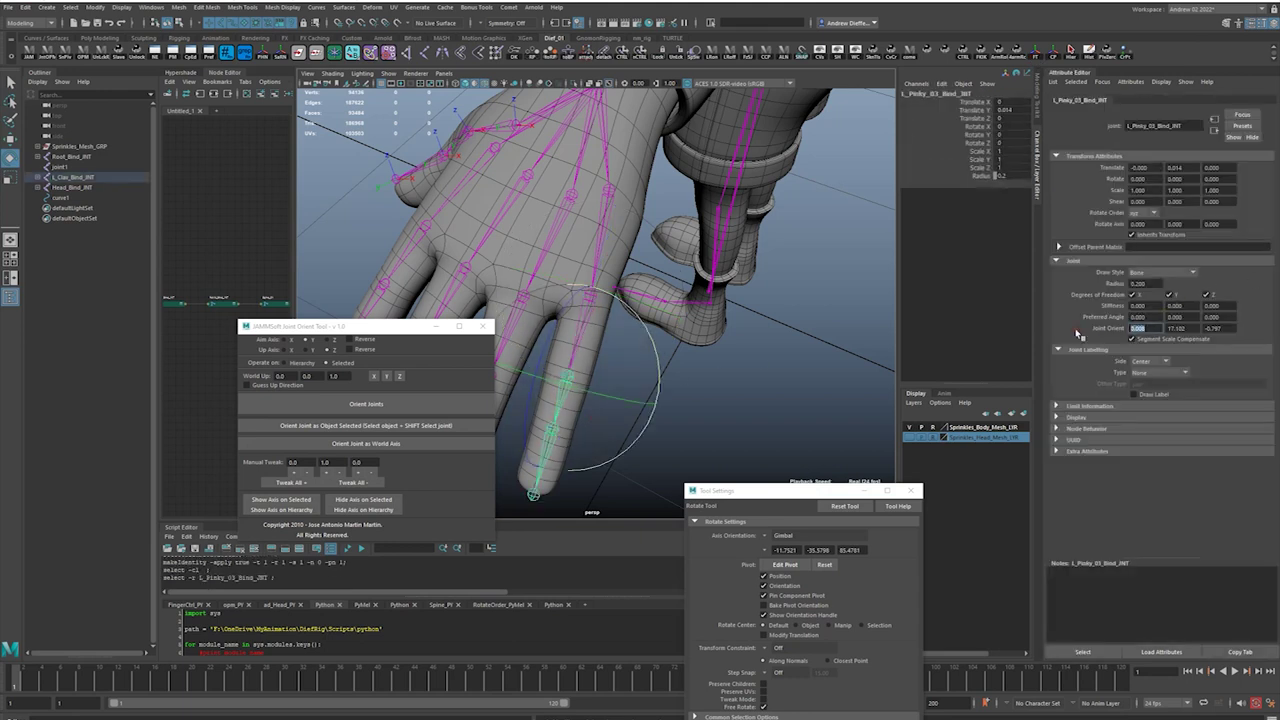
{"action": "type", "text": "0"}
{"action": "key", "text": "Tab"}
{"action": "type", "text": "0"}
{"action": "key", "text": "Tab"}
{"action": "left_click_drag", "start_coordinate": [650, 402], "coordinate": [729, 399]}
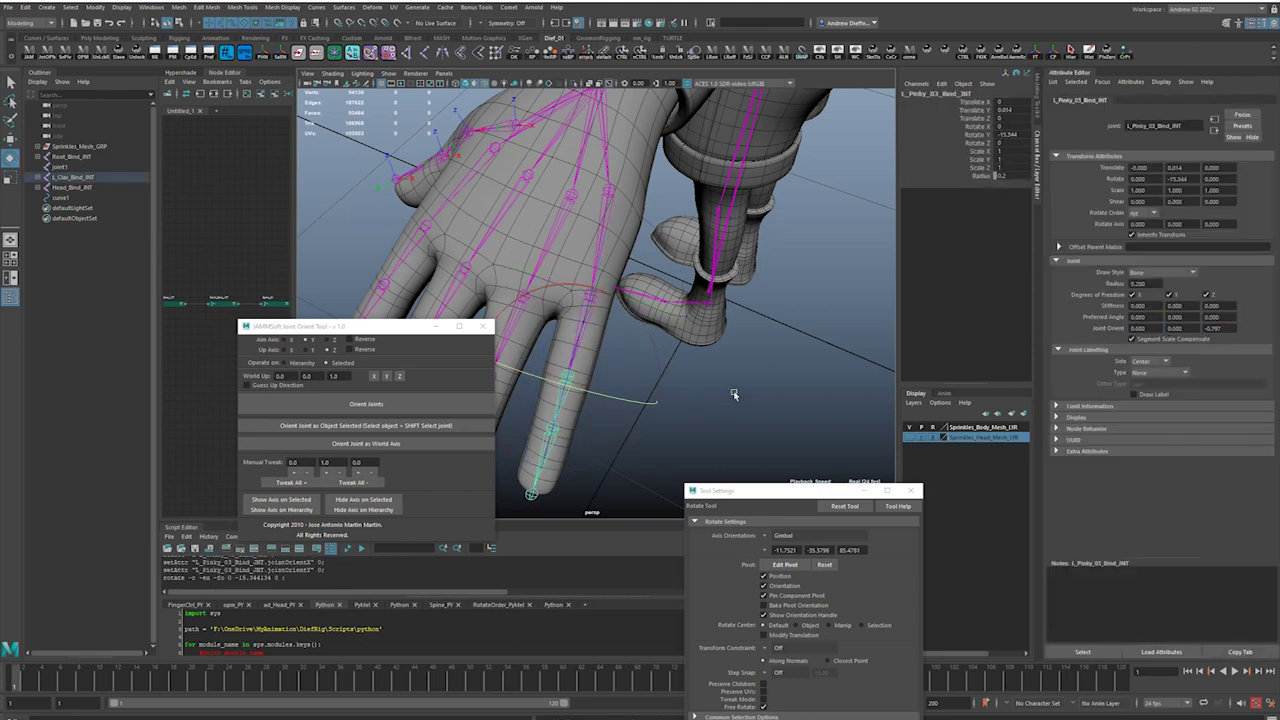
{"action": "key", "text": "ctrl+z"}
Set the Joint Orient X and Y of L_Pinky_04_Bind_JNT to 0.
{"action": "left_click", "coordinate": [585, 455]}
{"action": "left_click", "coordinate": [551, 448]}
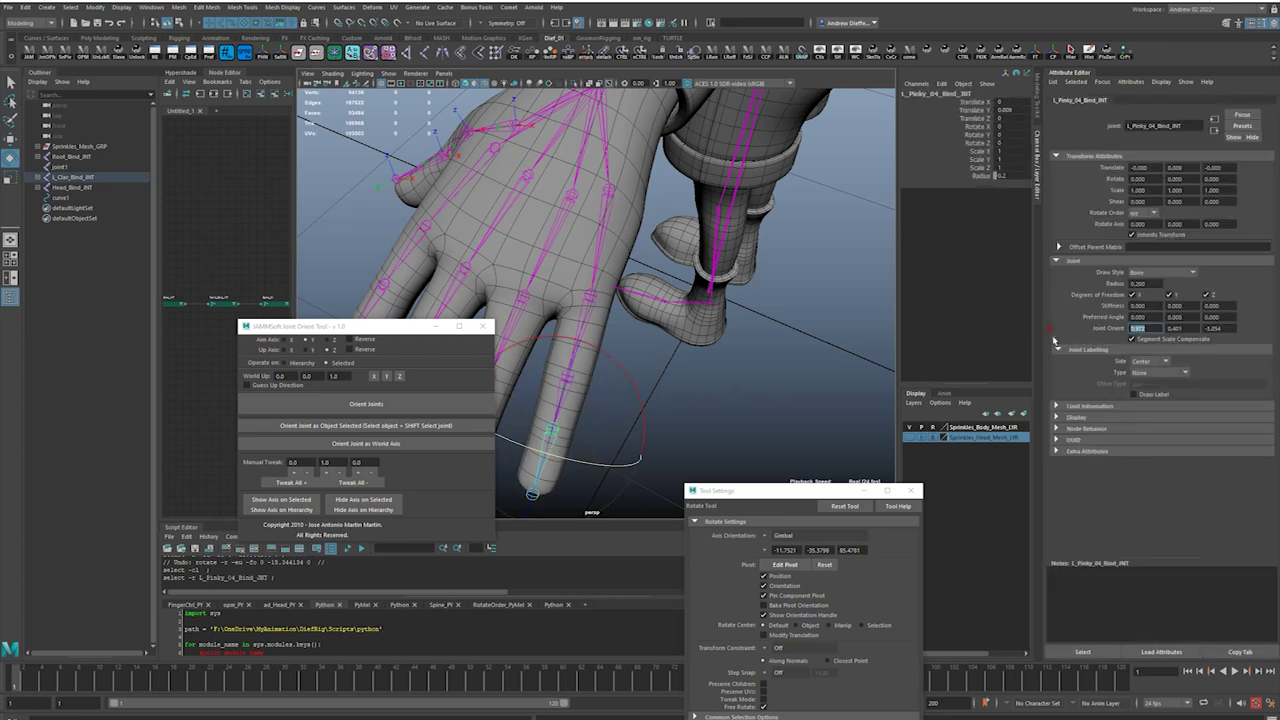
{"action": "key", "text": "Tab"}
{"action": "type", "text": "0"}
{"action": "key", "text": "Tab"}
Orient the pinky fingertip joint, L_Pinky_05_Bind_JNT, with Orient Joints.
{"action": "left_click_drag", "start_coordinate": [774, 383], "coordinate": [809, 384], "text": "alt"}
{"action": "left_click", "coordinate": [798, 379]}
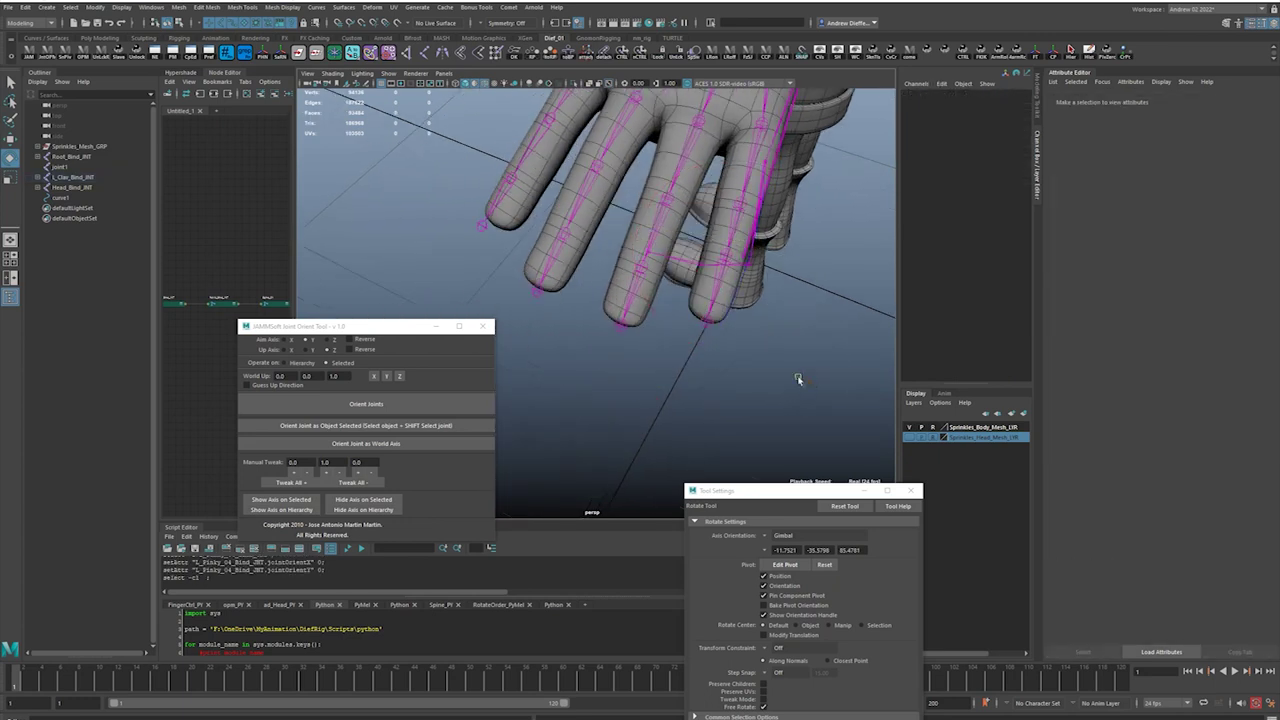
{"action": "left_click", "coordinate": [701, 325]}
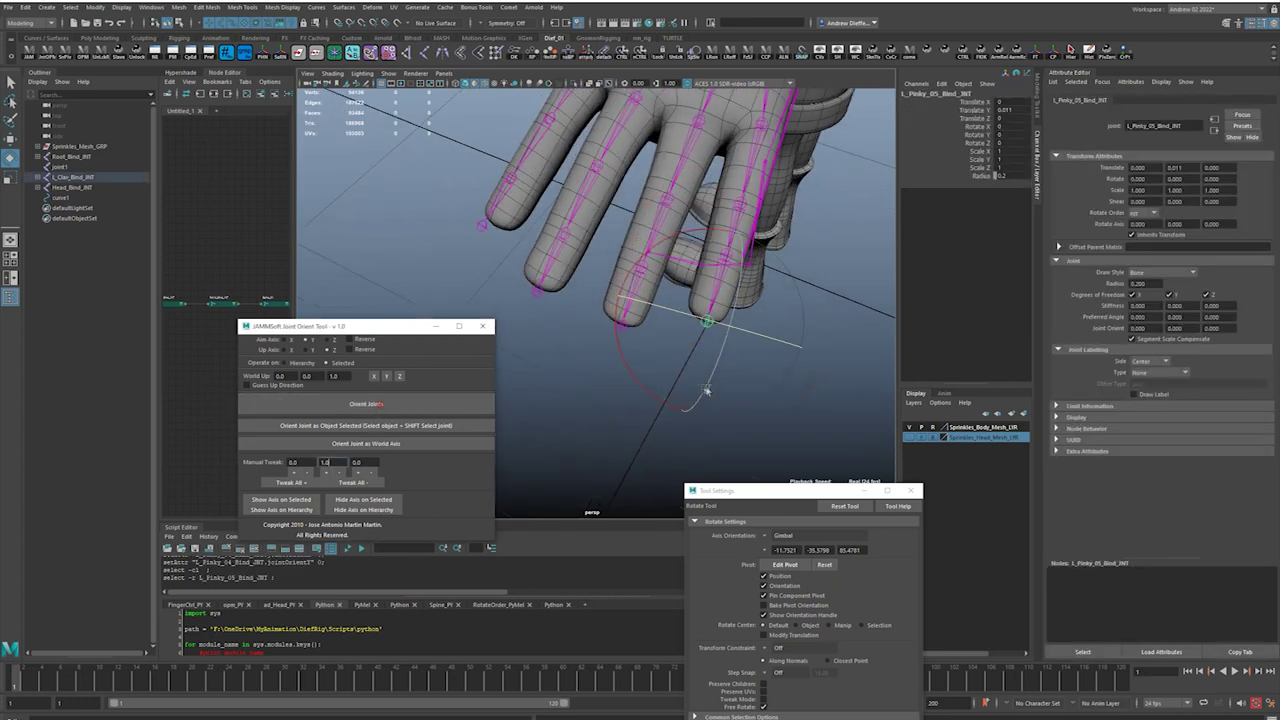
{"action": "left_click", "coordinate": [590, 420]}
Rotate L_Pinky_03_Bind_JNT about -3.6 around Z to fit the chain inside the pinky.
{"action": "left_click_drag", "start_coordinate": [637, 380], "coordinate": [723, 350], "text": "alt"}
{"action": "left_click", "coordinate": [724, 265]}
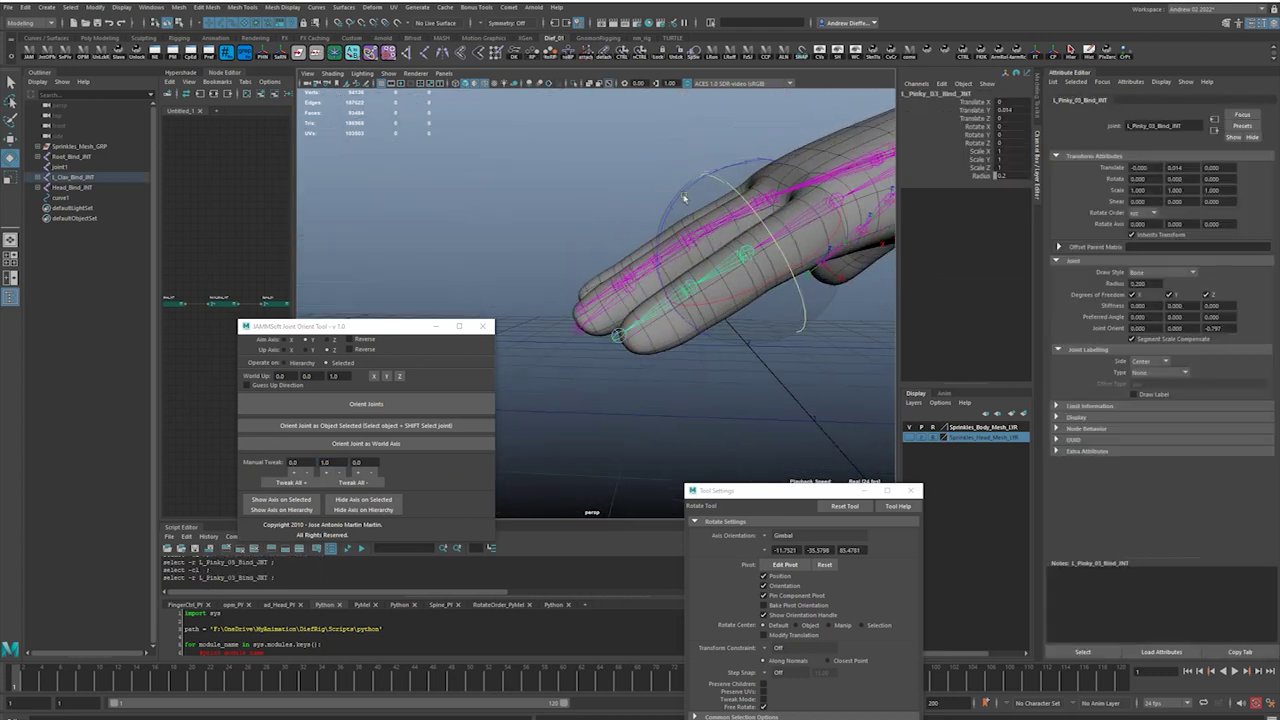
{"action": "left_click_drag", "start_coordinate": [678, 200], "coordinate": [678, 202]}
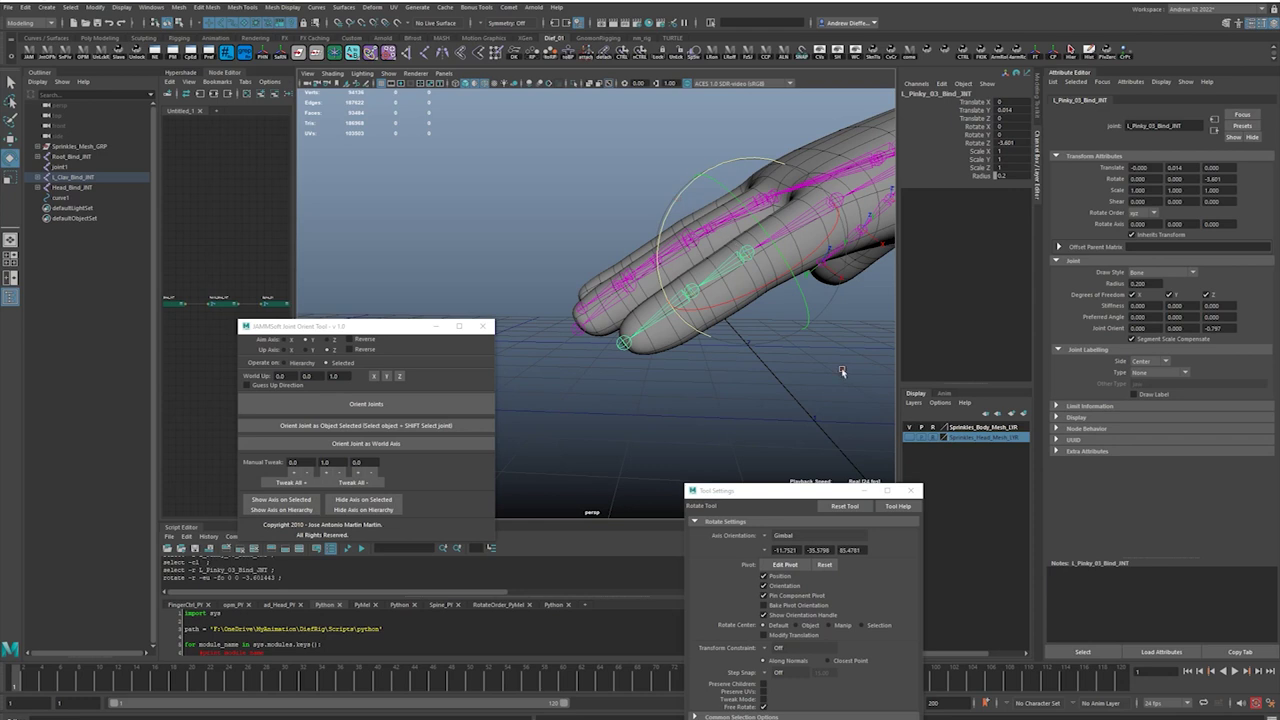
{"action": "left_click", "coordinate": [843, 371]}
Try to rotate L_Pinky_02_Bind_JNT about -0.44 around Z.
{"action": "left_click", "coordinate": [817, 216]}
{"action": "left_click_drag", "start_coordinate": [752, 169], "coordinate": [752, 167]}
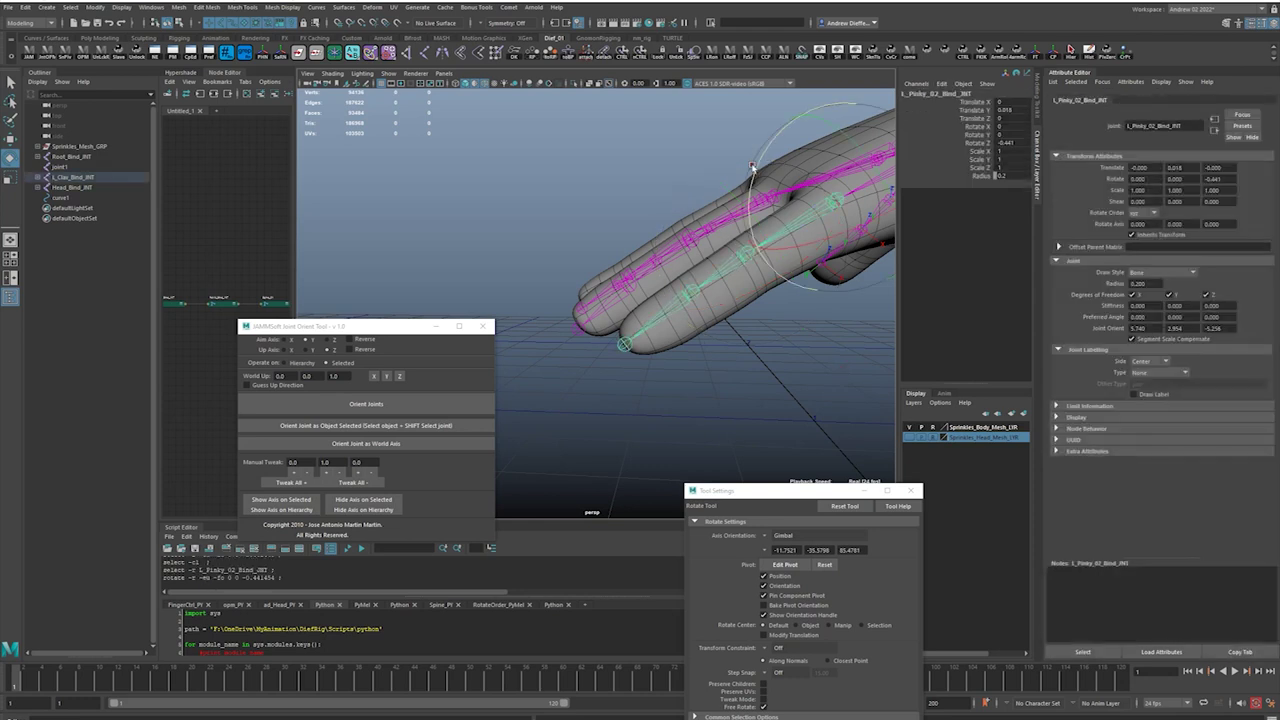
{"action": "mouse_move", "coordinate": [791, 334]}
{"action": "left_mouse_down", "text": "alt"}
{"action": "mouse_move", "coordinate": [780, 337]}
{"action": "mouse_move", "coordinate": [791, 357]}
{"action": "left_mouse_up", "text": "alt"}
{"action": "key", "text": "ctrl+z"}
{"action": "left_click", "coordinate": [791, 357]}
Rotate L_Pinky_01_Bind_JNT about -1.57 around Z to center the chain in the pinky, and clear the selection.
{"action": "left_click", "coordinate": [778, 200]}
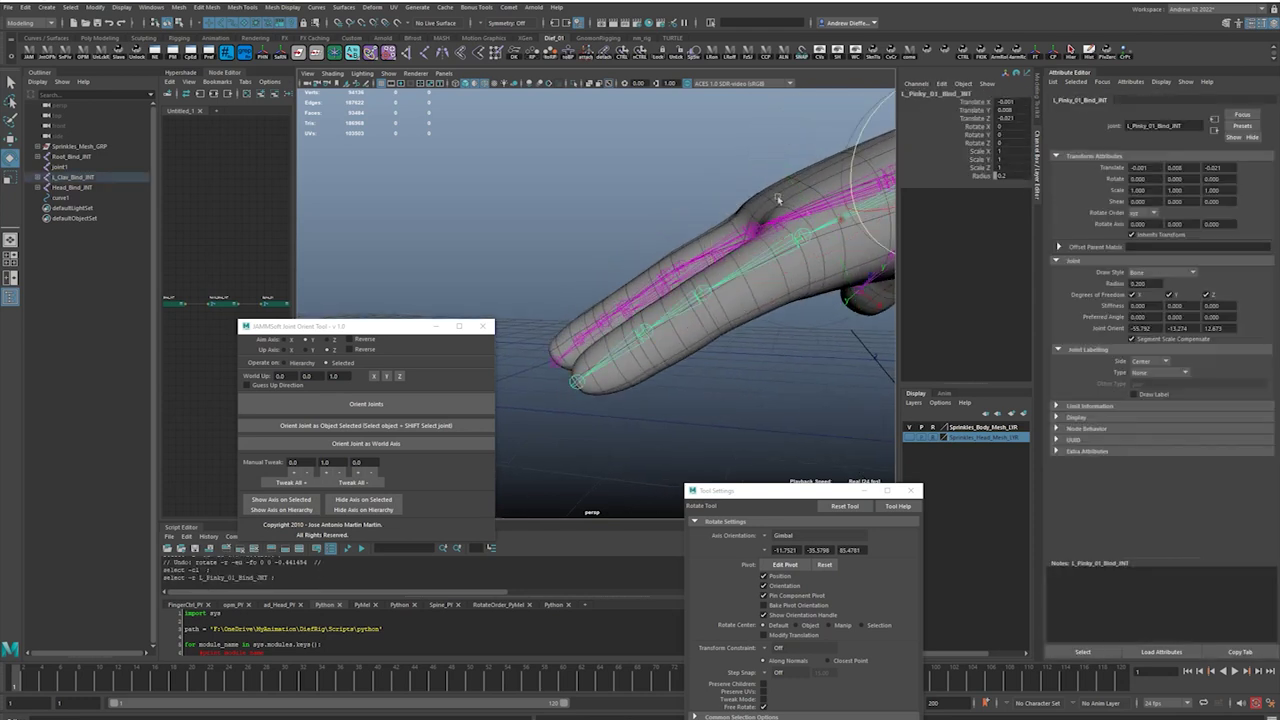
{"action": "left_click_drag", "start_coordinate": [859, 147], "coordinate": [857, 150]}
{"action": "left_click", "coordinate": [708, 326]}
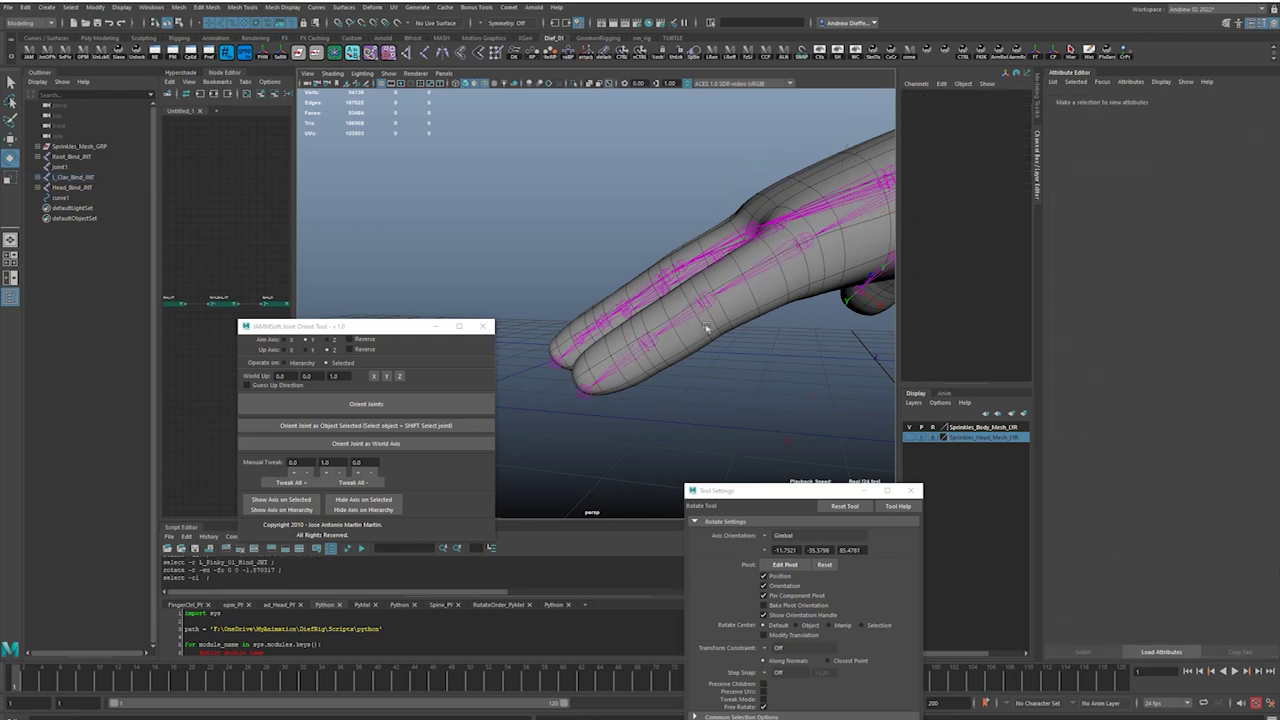
Rotate L_Pinky_03_Bind_JNT about 2.35 and L_Pinky_02_Bind_JNT about 1.8 around Z to fit the chain inside the pinky.
{"action": "left_click", "coordinate": [687, 310]}
{"action": "left_click_drag", "start_coordinate": [625, 260], "coordinate": [627, 257]}
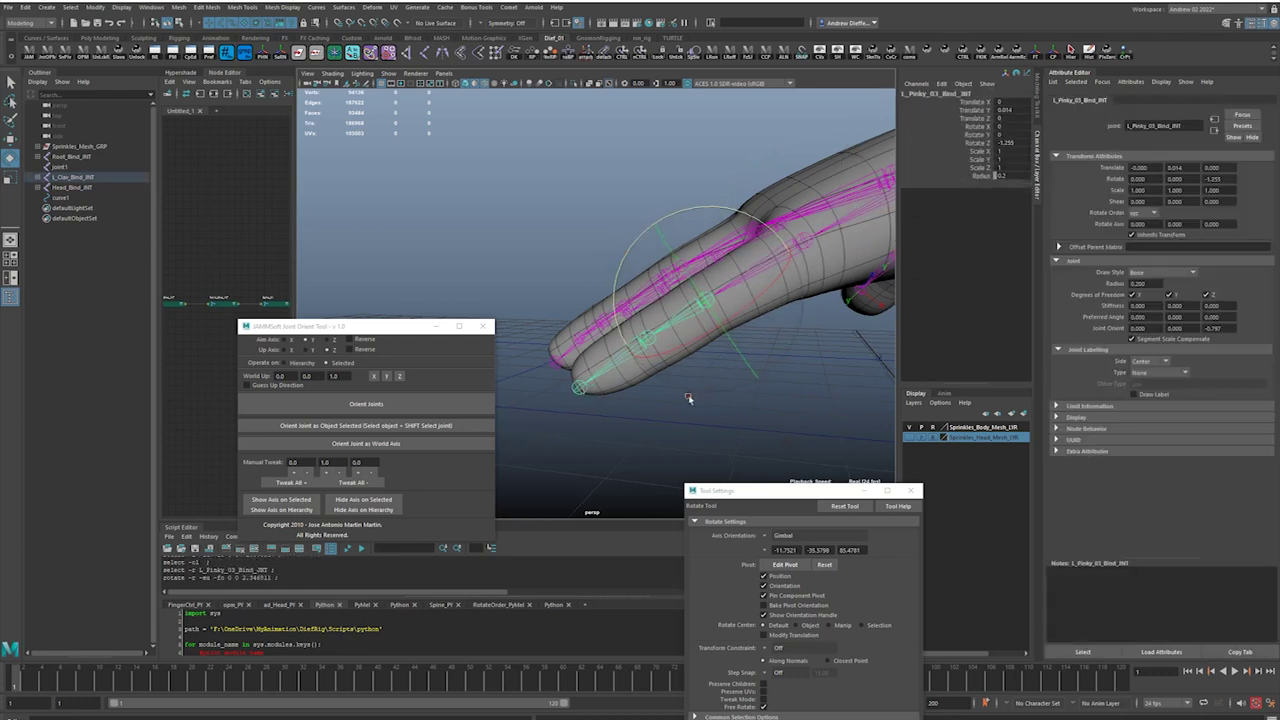
{"action": "left_click_drag", "start_coordinate": [690, 398], "coordinate": [754, 421], "text": "alt"}
{"action": "left_click", "coordinate": [754, 421]}
{"action": "left_click", "coordinate": [742, 279]}
{"action": "left_click_drag", "start_coordinate": [705, 210], "coordinate": [707, 205]}
Rotate L_Pinky_04_Bind_JNT about -3.2 around Z to align the pinky tip, and clear the selection.
{"action": "left_click", "coordinate": [585, 358]}
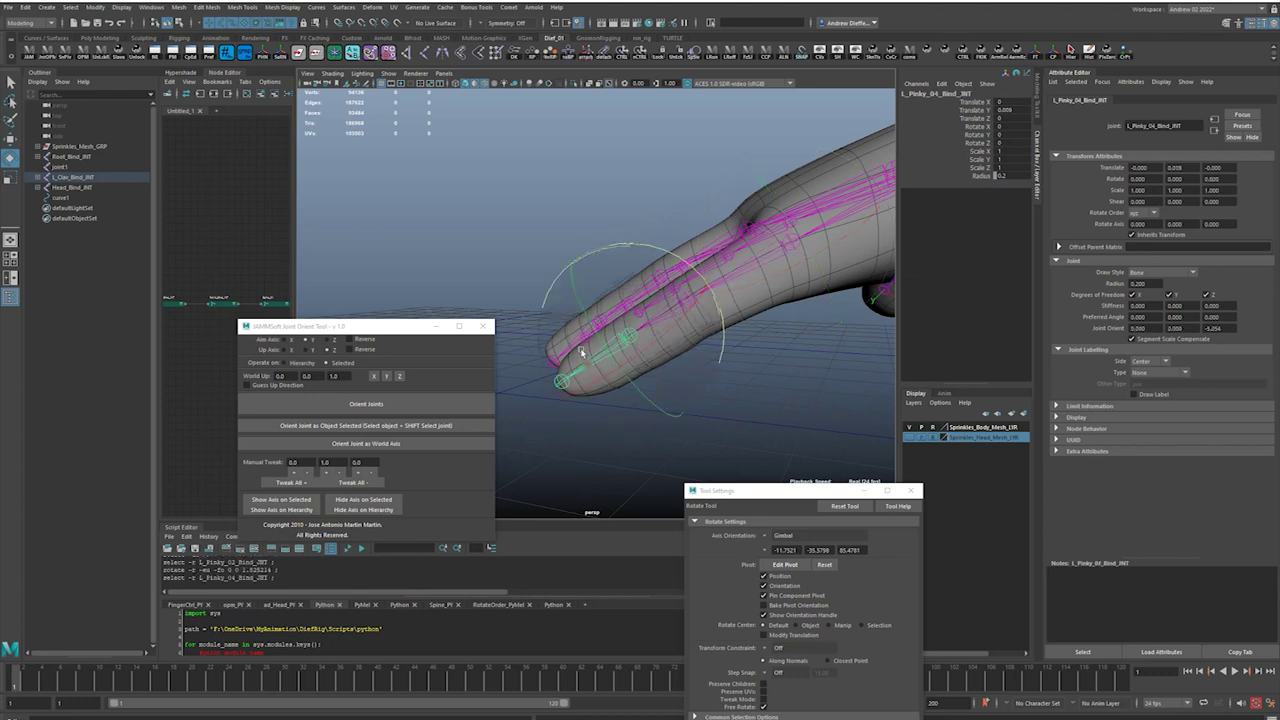
{"action": "left_click_drag", "start_coordinate": [609, 249], "coordinate": [711, 367]}
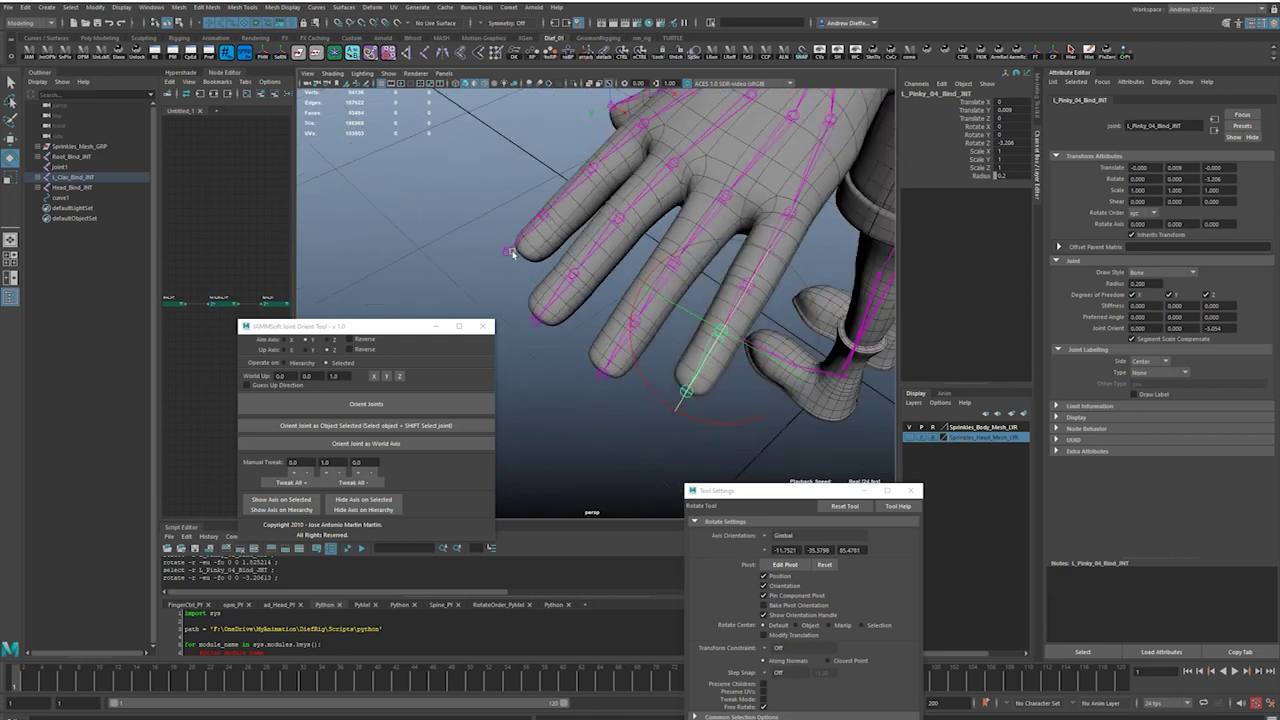
{"action": "left_click_drag", "start_coordinate": [512, 253], "coordinate": [669, 304], "text": "alt"}
{"action": "scroll", "coordinate": [739, 212], "scroll_direction": "down", "scroll_amount": 8}
{"action": "scroll", "coordinate": [673, 294], "scroll_direction": "up", "scroll_amount": 5}
{"action": "left_click", "coordinate": [762, 207]}
Rotate L_Index_01_Bind_JNT about -3.8 around Z to center the chain in the index finger.
{"action": "left_click_drag", "start_coordinate": [646, 258], "coordinate": [635, 300], "text": "alt"}
{"action": "left_click", "coordinate": [617, 248]}
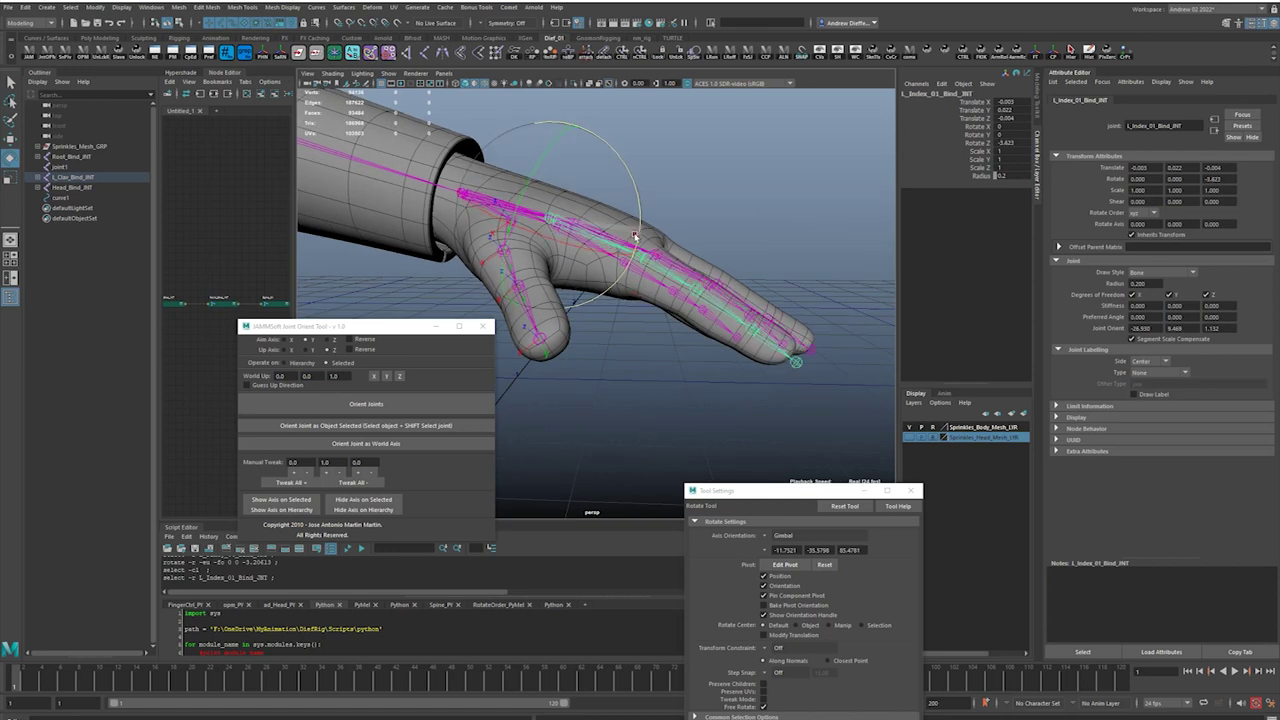
{"action": "left_click_drag", "start_coordinate": [633, 237], "coordinate": [634, 239]}
Move the index fingertip joint, L_Index_05_Bind_JNT, slightly along its own Y axis to fit the end of the finger.
{"action": "left_click", "coordinate": [756, 338]}
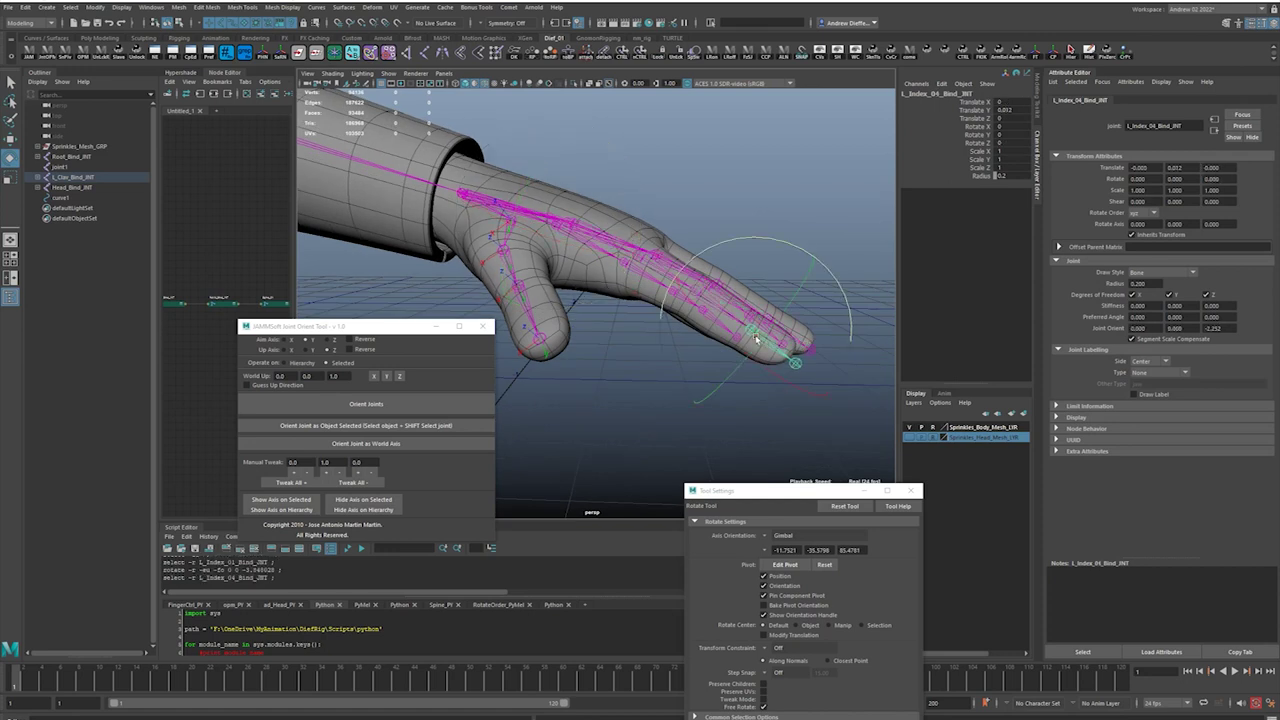
{"action": "left_click", "coordinate": [852, 429]}
{"action": "left_click", "coordinate": [790, 364]}
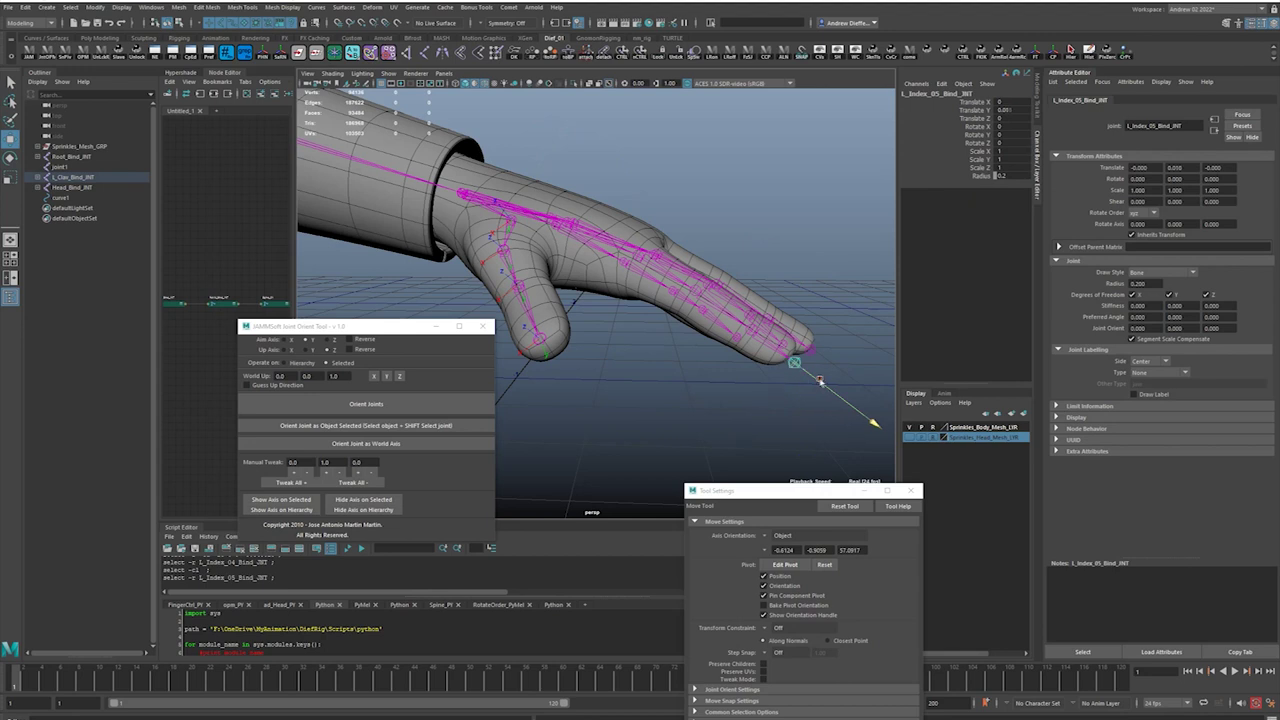
{"action": "left_click_drag", "start_coordinate": [813, 380], "coordinate": [815, 381]}
{"action": "mouse_move", "coordinate": [820, 381]}
{"action": "left_mouse_down", "text": "alt"}
{"action": "mouse_move", "coordinate": [769, 404]}
{"action": "mouse_move", "coordinate": [786, 394]}
{"action": "mouse_move", "coordinate": [780, 378]}
{"action": "mouse_move", "coordinate": [800, 388]}
{"action": "left_mouse_up", "text": "alt"}
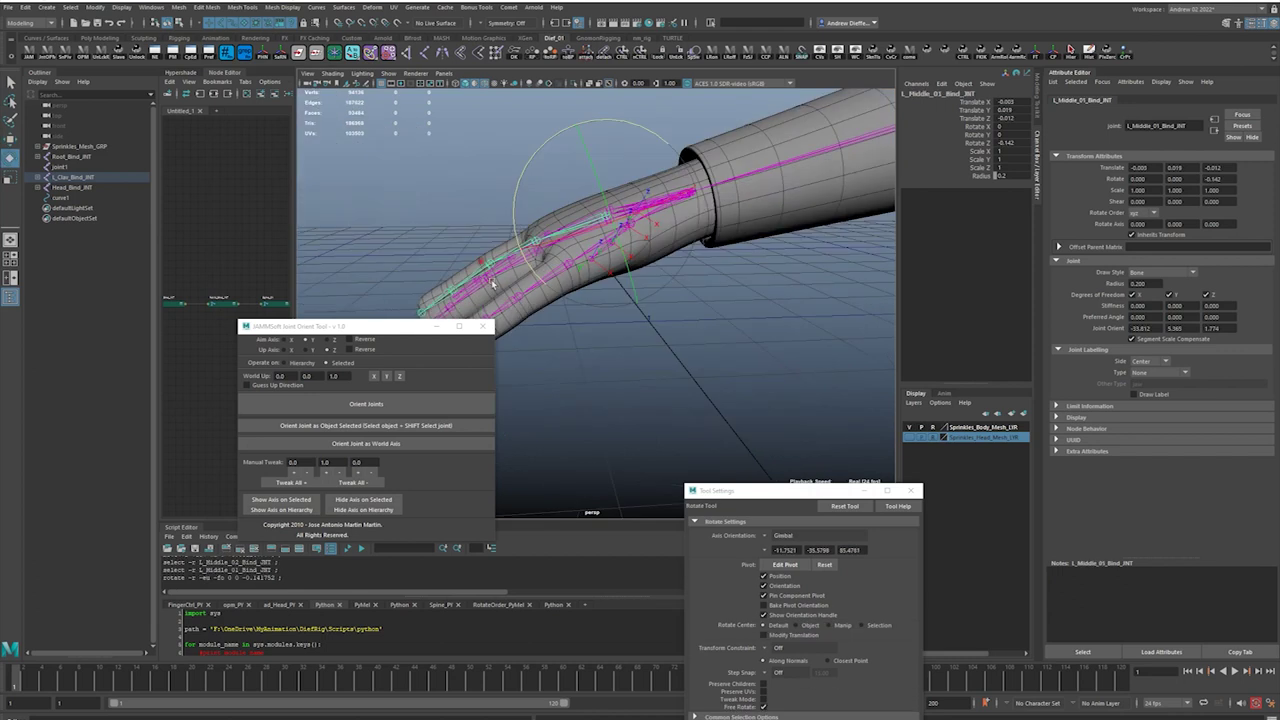
Rotate L_Ring_01_Bind_JNT about -2.7 around Z to align the chain with the ring finger.
{"action": "left_click", "coordinate": [608, 355]}
{"action": "left_click", "coordinate": [582, 230]}
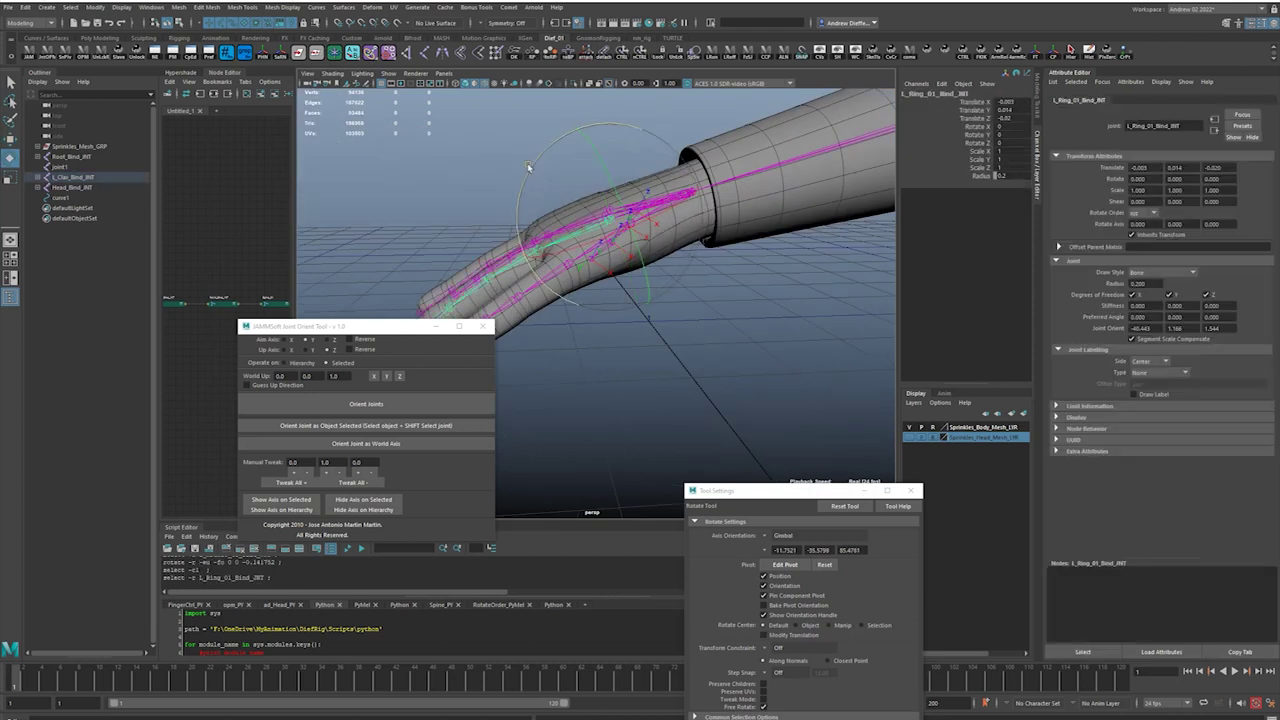
{"action": "left_click_drag", "start_coordinate": [528, 167], "coordinate": [527, 172]}
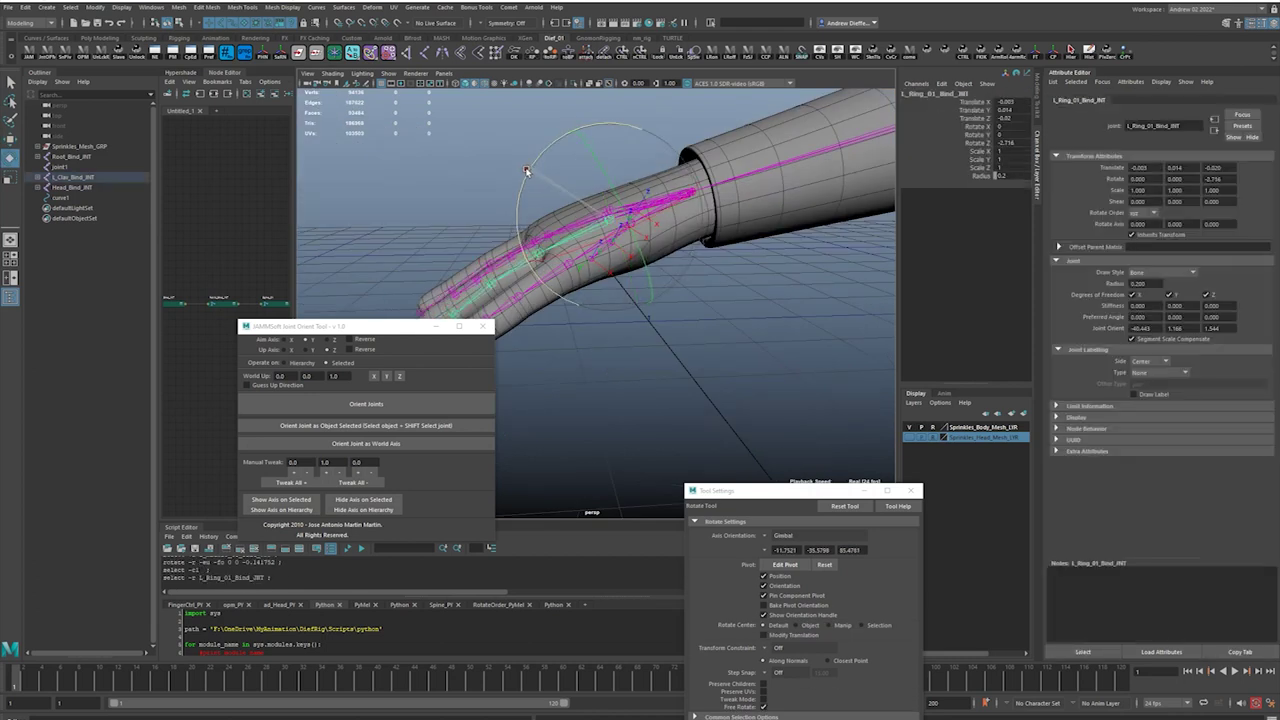
{"action": "left_click_drag", "start_coordinate": [526, 314], "coordinate": [531, 317], "text": "alt"}
{"action": "middle_click_drag", "start_coordinate": [531, 317], "coordinate": [557, 328], "text": "alt"}
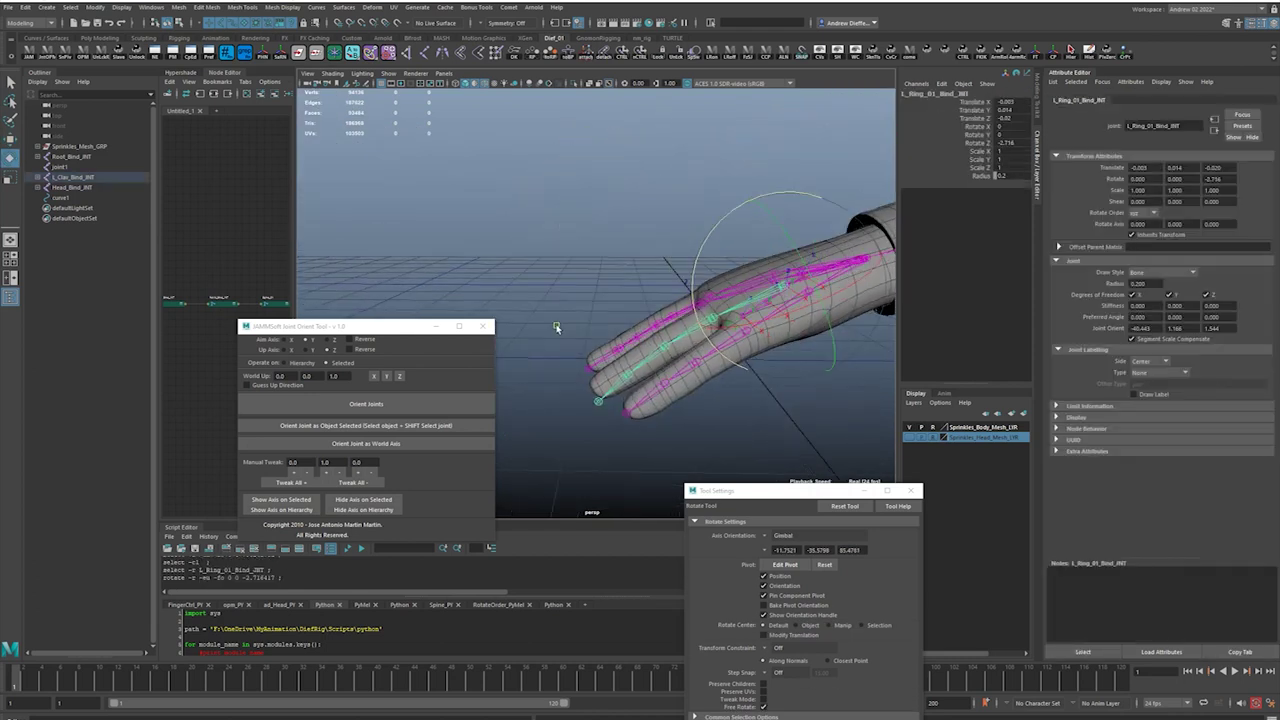
Rotate L_Ring_02_Bind_JNT about 1.7 and L_Ring_04_Bind_JNT about 3.4 around Z to fit the chain inside the ring finger.
{"action": "left_click", "coordinate": [664, 349]}
{"action": "left_click_drag", "start_coordinate": [586, 299], "coordinate": [642, 263]}
{"action": "left_click", "coordinate": [697, 302]}
{"action": "left_click", "coordinate": [693, 327]}
{"action": "left_click", "coordinate": [611, 376]}
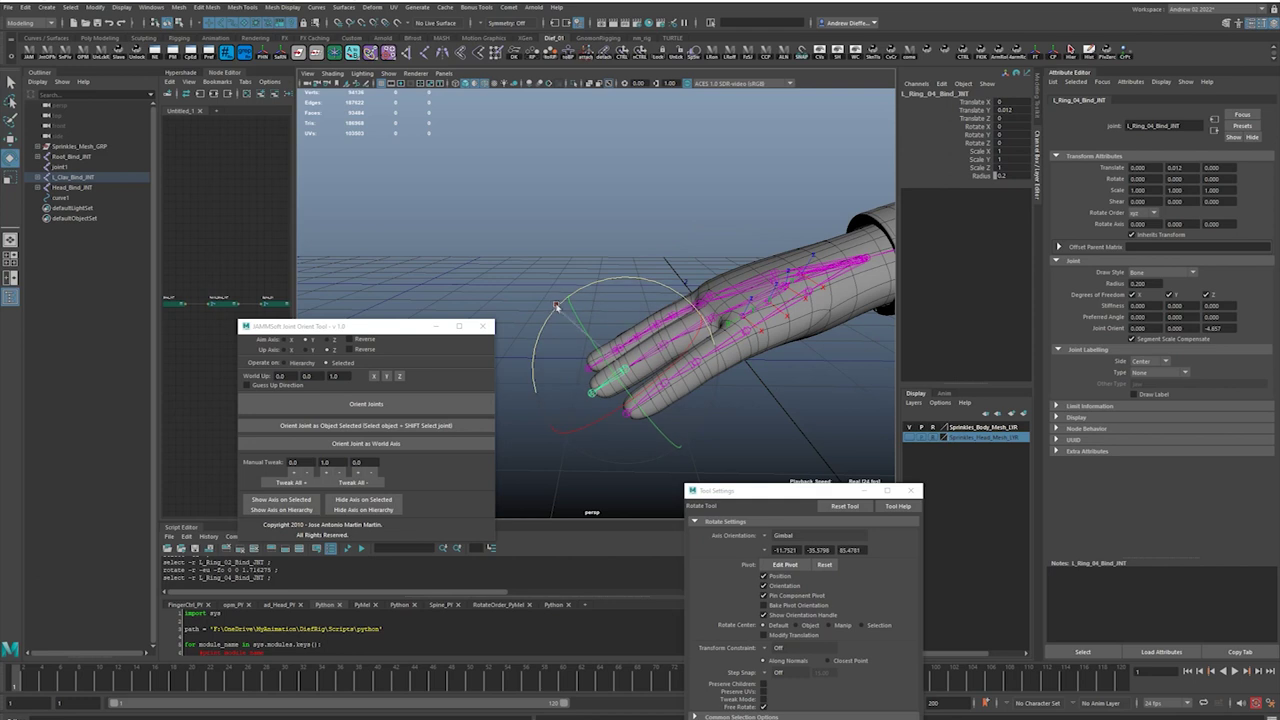
{"action": "left_click_drag", "start_coordinate": [555, 311], "coordinate": [703, 397]}
Select the hand joint, L_Hand_Bind_JNT, reveal it in the outliner and expand it down to the finger base joints.
{"action": "right_click_drag", "start_coordinate": [703, 397], "coordinate": [651, 371], "text": "alt"}
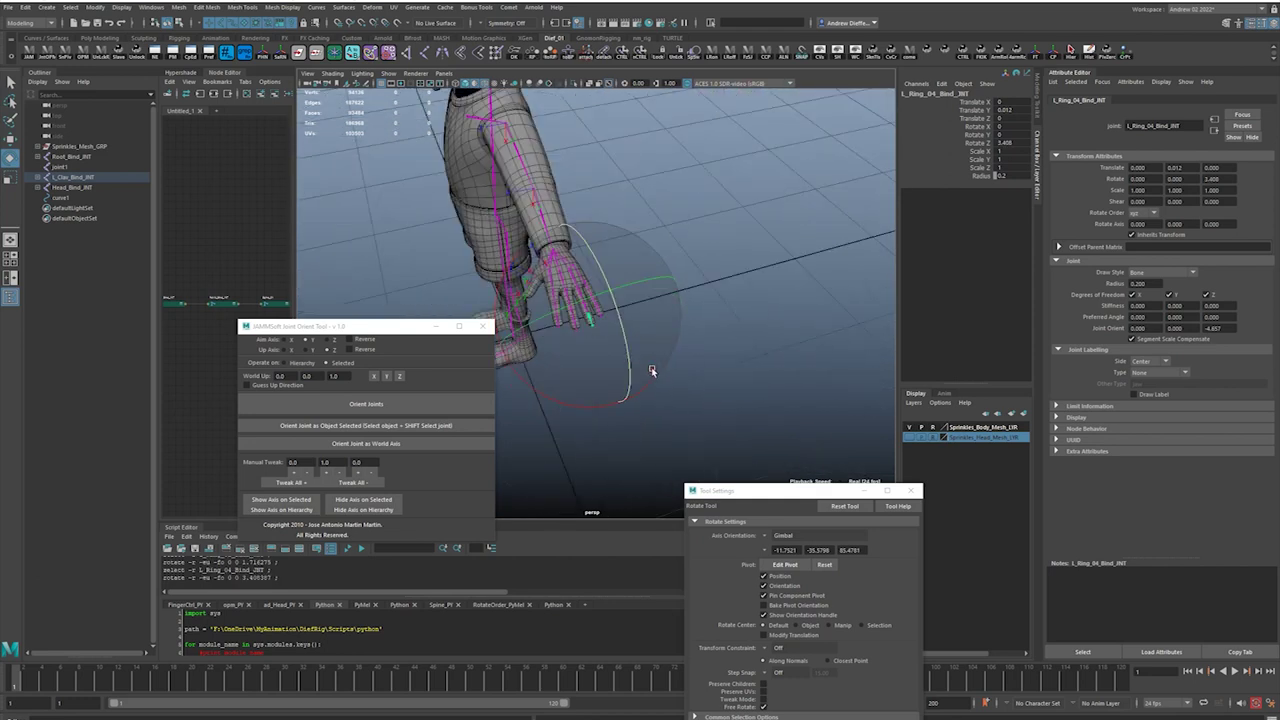
{"action": "middle_click_drag", "start_coordinate": [560, 362], "coordinate": [623, 369], "text": "alt"}
{"action": "right_click_drag", "start_coordinate": [623, 369], "coordinate": [694, 363], "text": "alt"}
{"action": "left_click_drag", "start_coordinate": [694, 363], "coordinate": [660, 389], "text": "alt"}
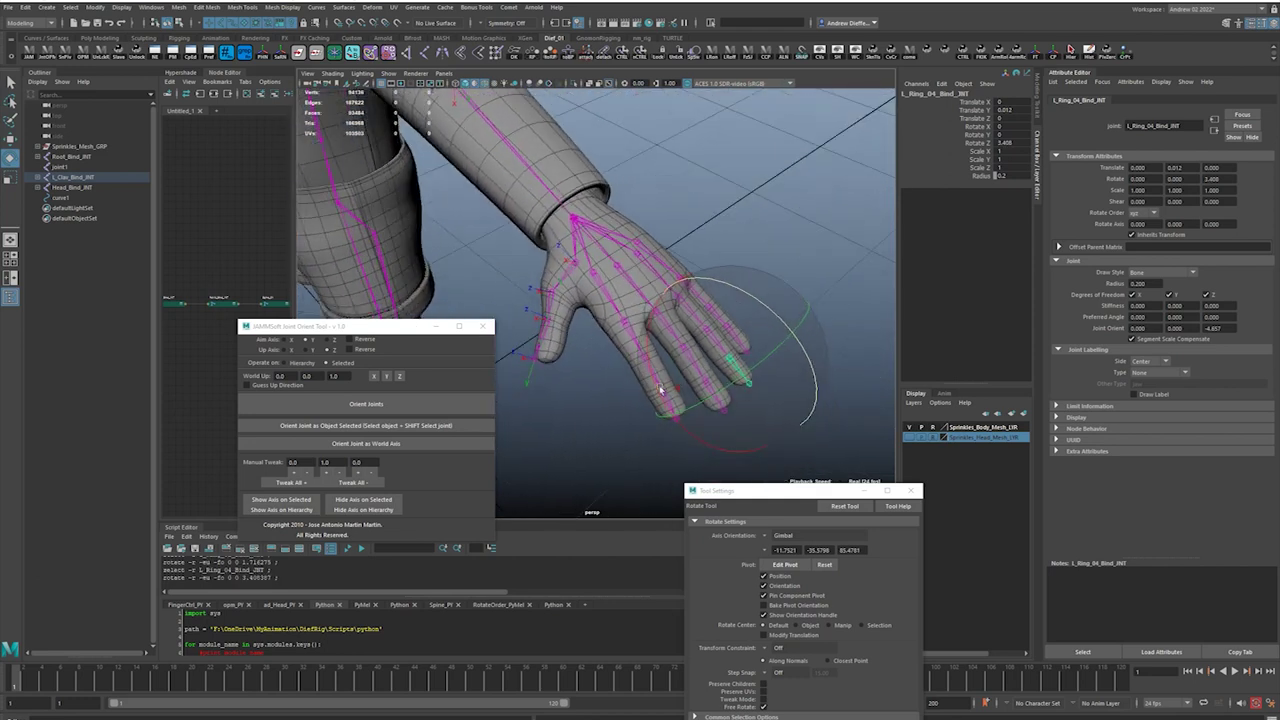
{"action": "mouse_move", "coordinate": [660, 389]}
{"action": "middle_mouse_down", "text": "alt"}
{"action": "mouse_move", "coordinate": [680, 410]}
{"action": "mouse_move", "coordinate": [666, 386]}
{"action": "middle_mouse_up", "text": "alt"}
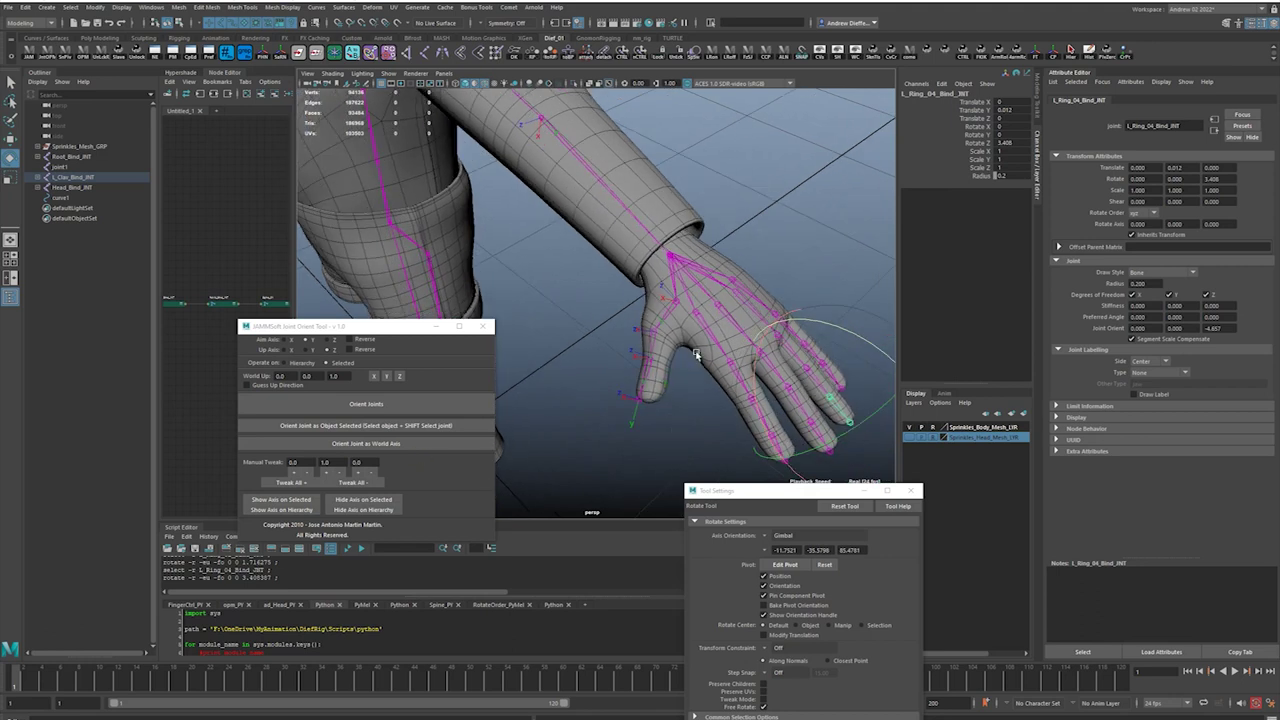
{"action": "left_click_drag", "start_coordinate": [697, 355], "coordinate": [688, 280], "text": "alt"}
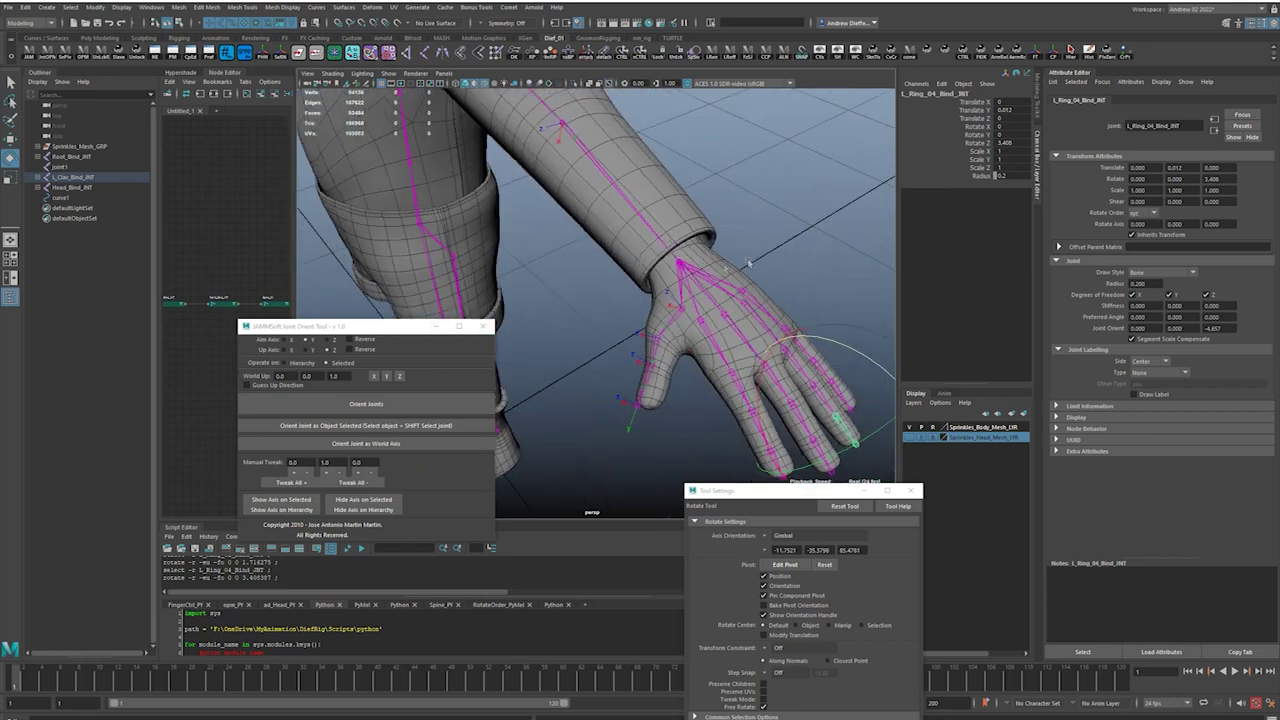
{"action": "left_click", "coordinate": [680, 264]}
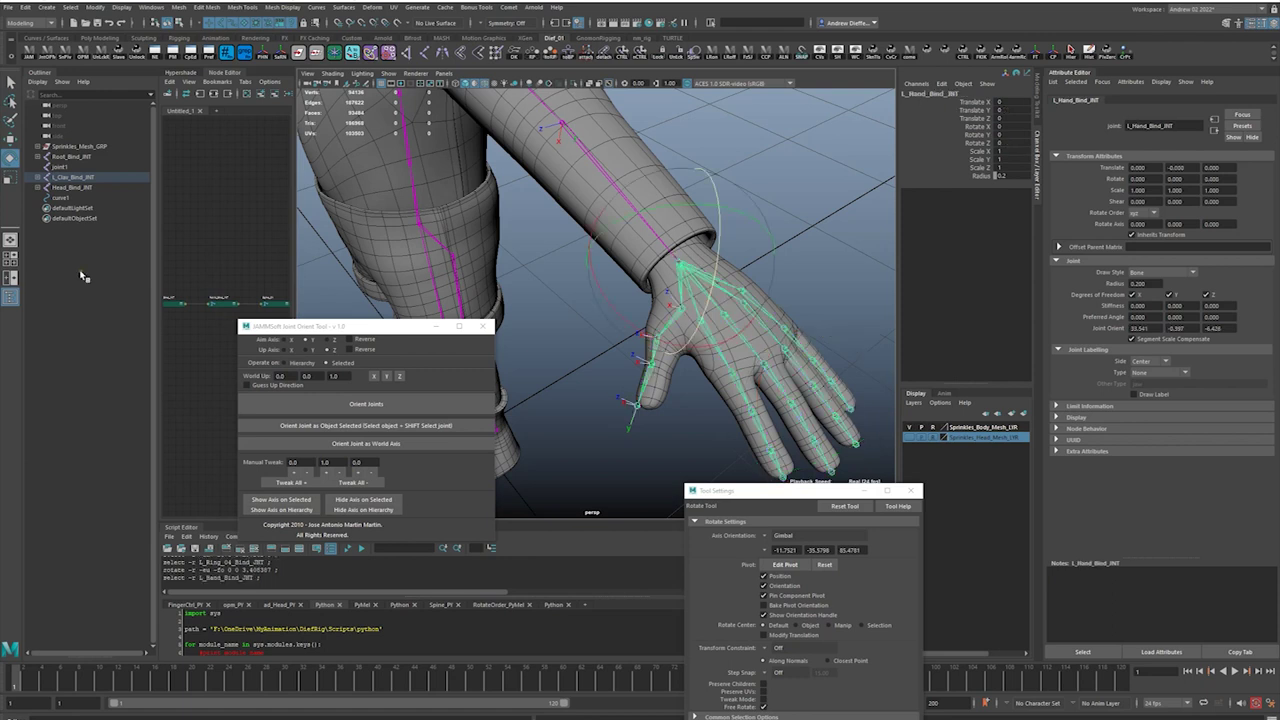
{"action": "key", "text": "f"}
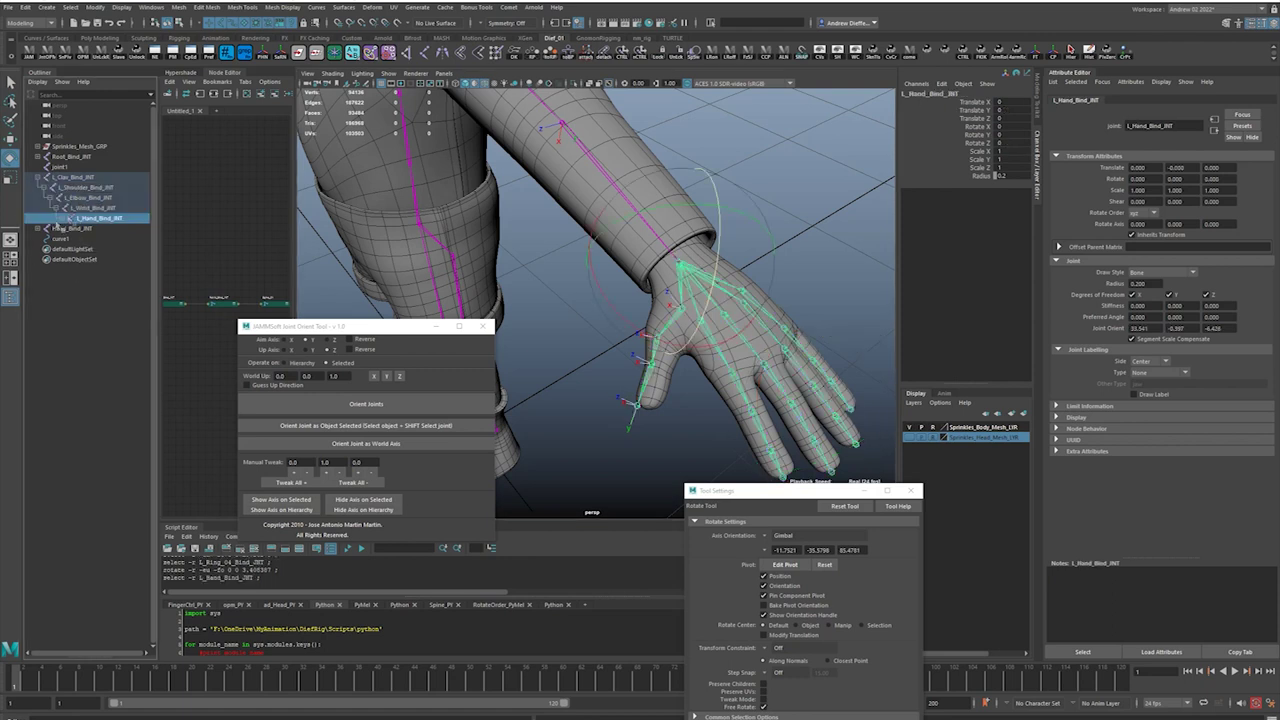
{"action": "left_click", "coordinate": [69, 219]}
{"action": "left_click", "coordinate": [62, 219]}
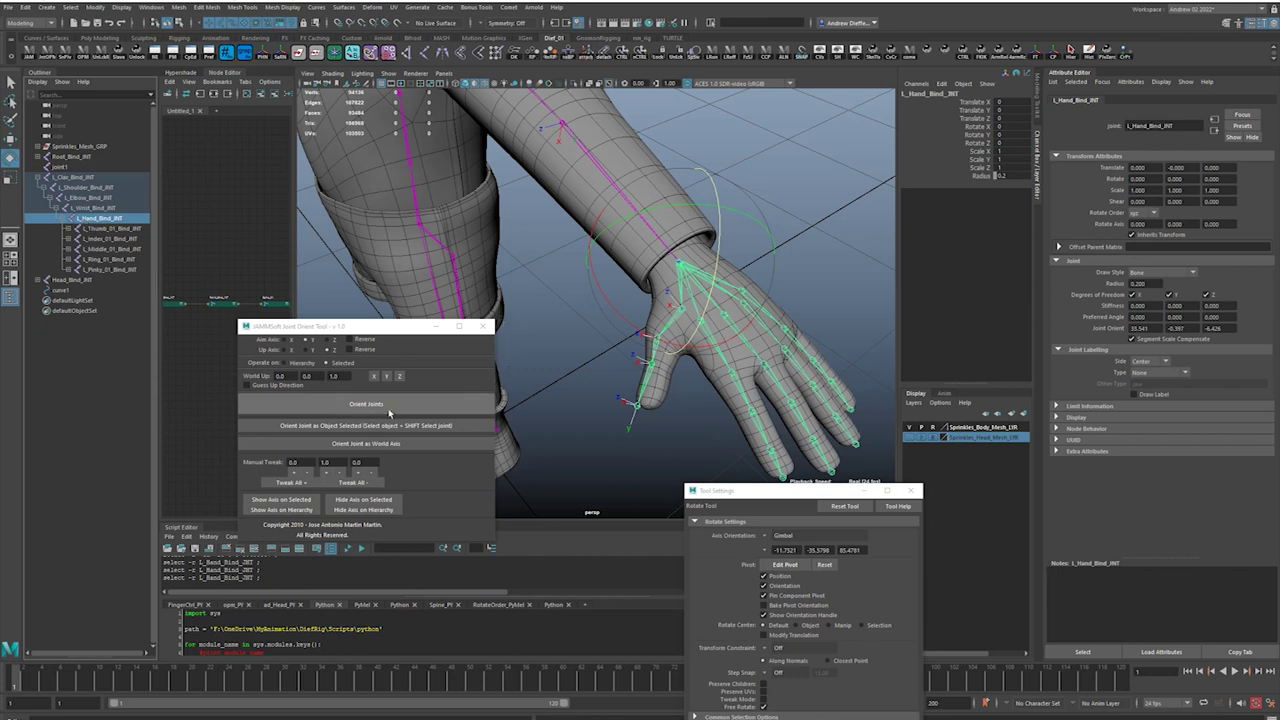
Orient L_Hand_Bind_JNT with Orient Joint as World Axis.
{"action": "left_click", "coordinate": [91, 229]}
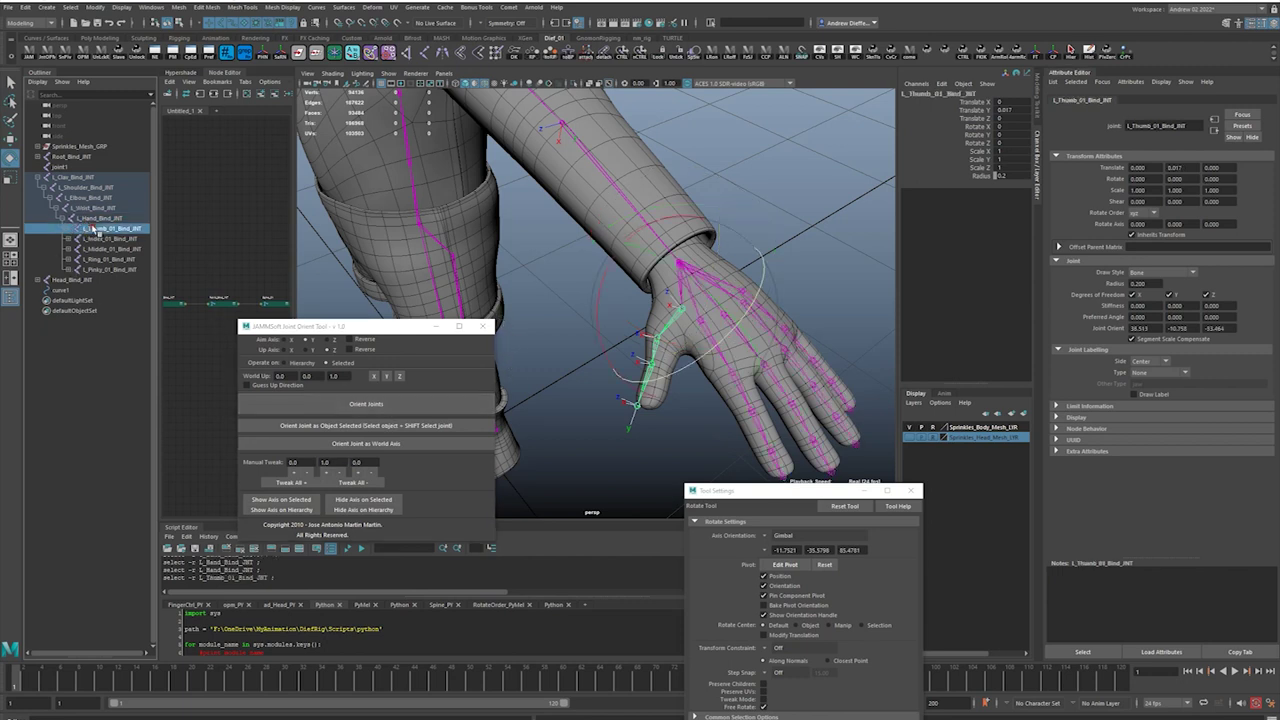
{"action": "left_click", "coordinate": [90, 208]}
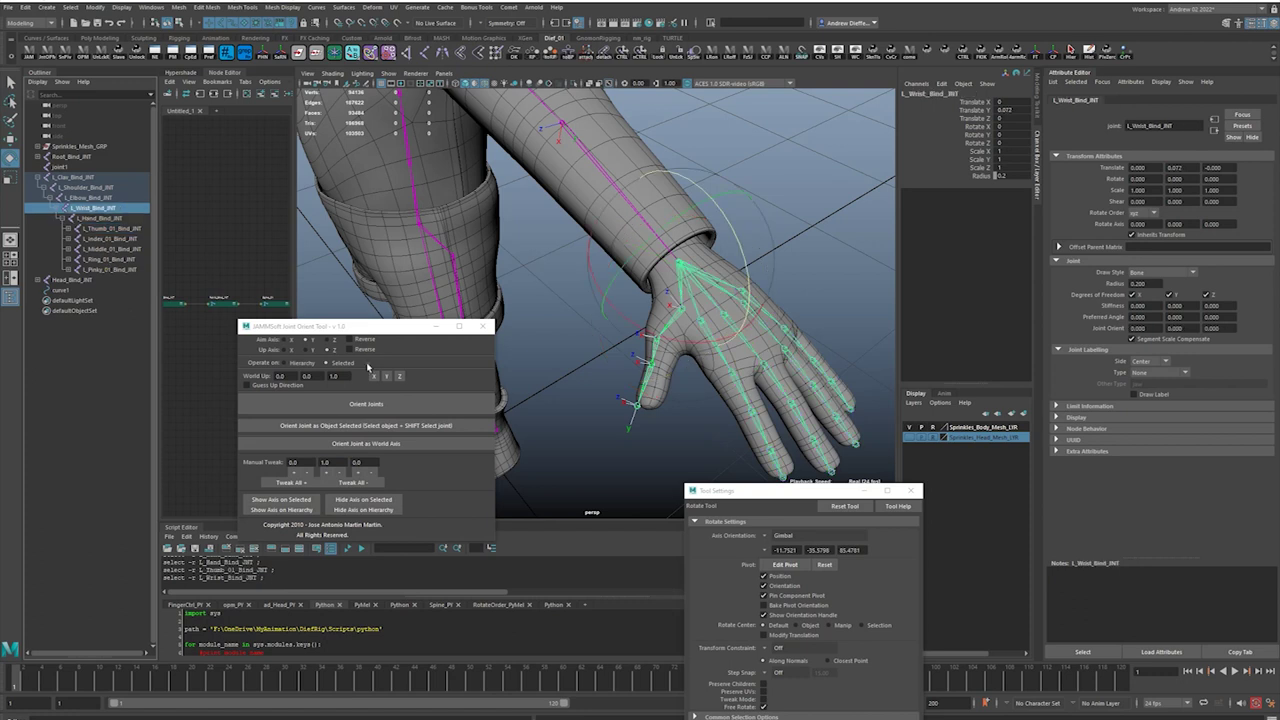
{"action": "left_click", "coordinate": [104, 218]}
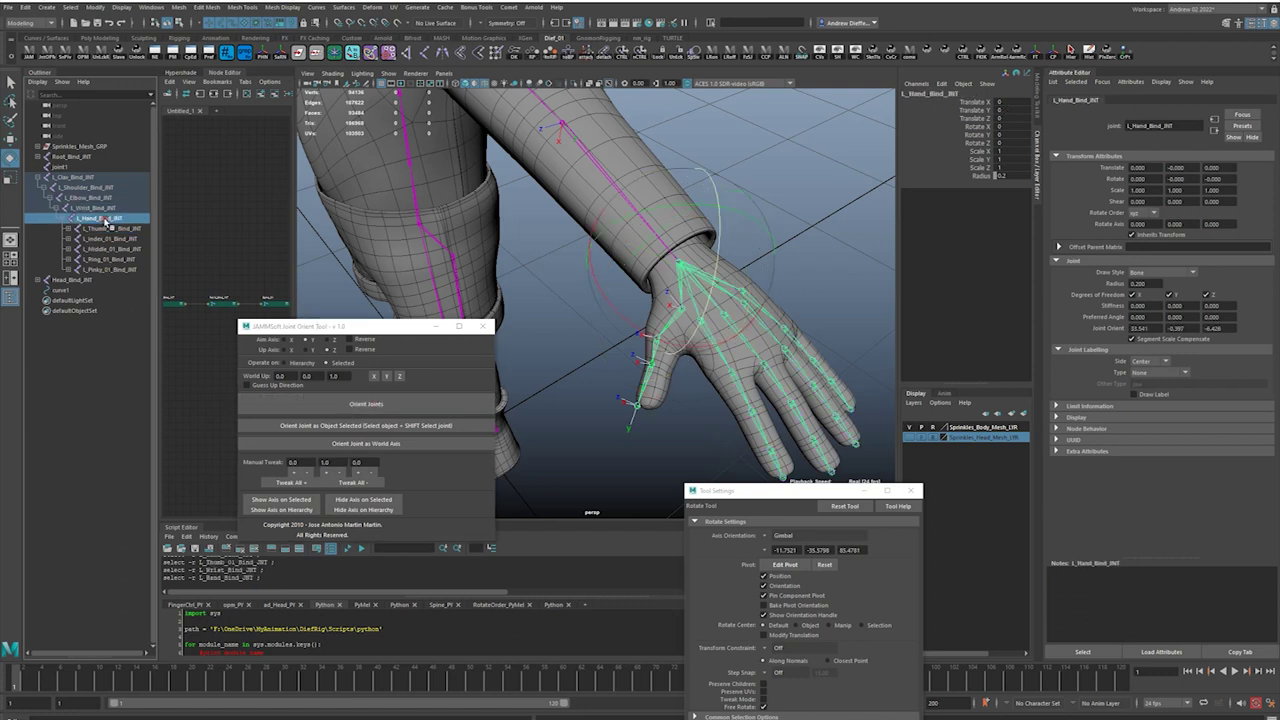
{"action": "left_click", "coordinate": [399, 444]}
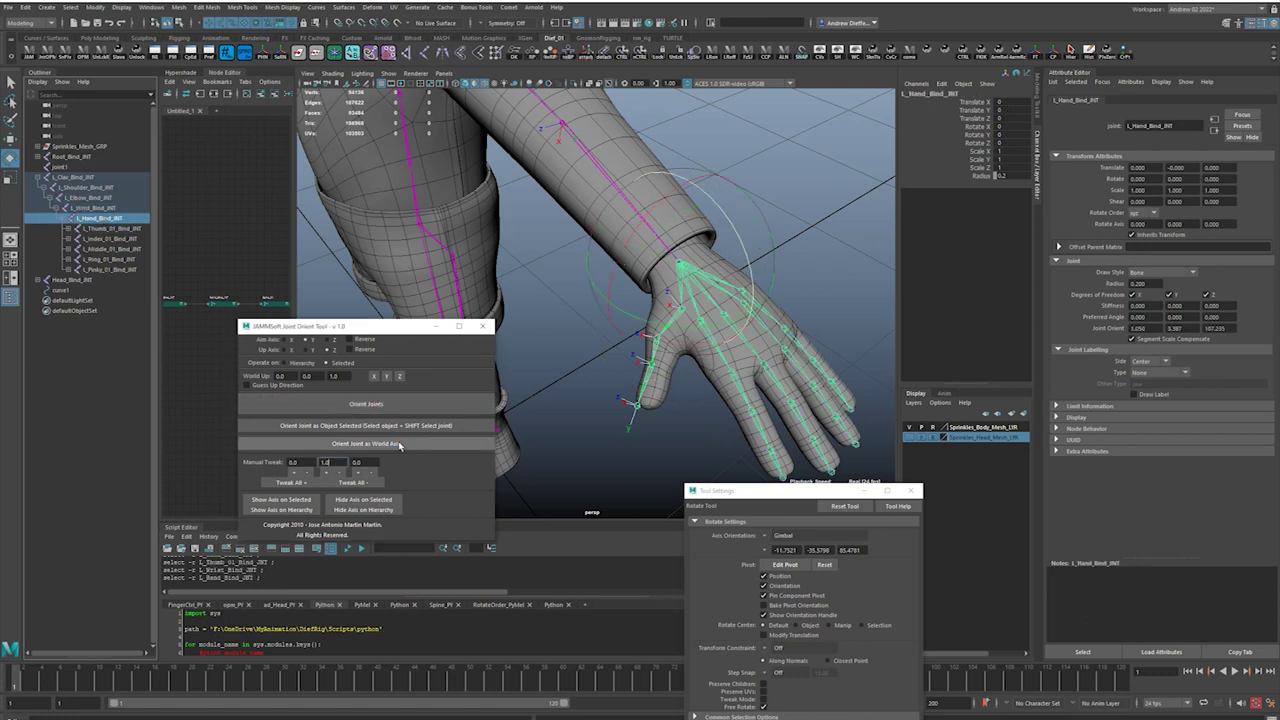
{"action": "left_click_drag", "start_coordinate": [563, 432], "coordinate": [530, 431], "text": "alt"}
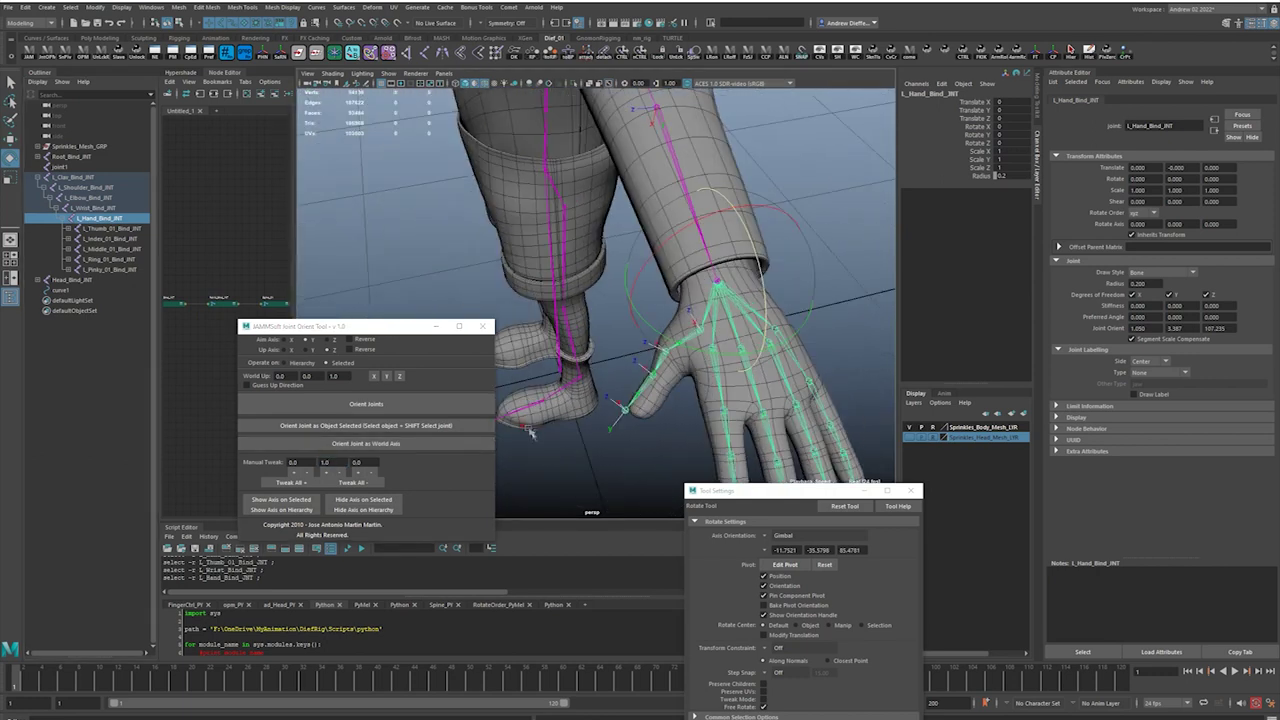
Freeze the transformations of L_Hand_Bind_JNT and its whole joint hierarchy, and clear the selection.
{"action": "left_click", "coordinate": [755, 389]}
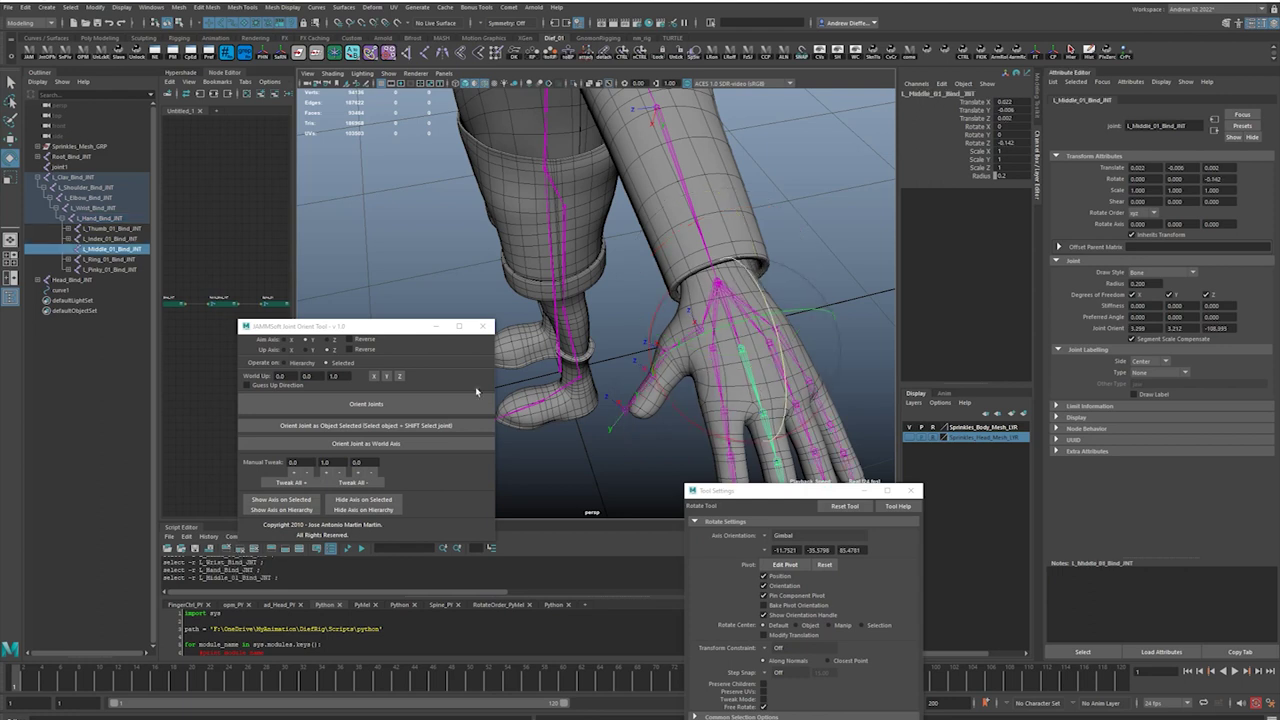
{"action": "left_click", "coordinate": [117, 218]}
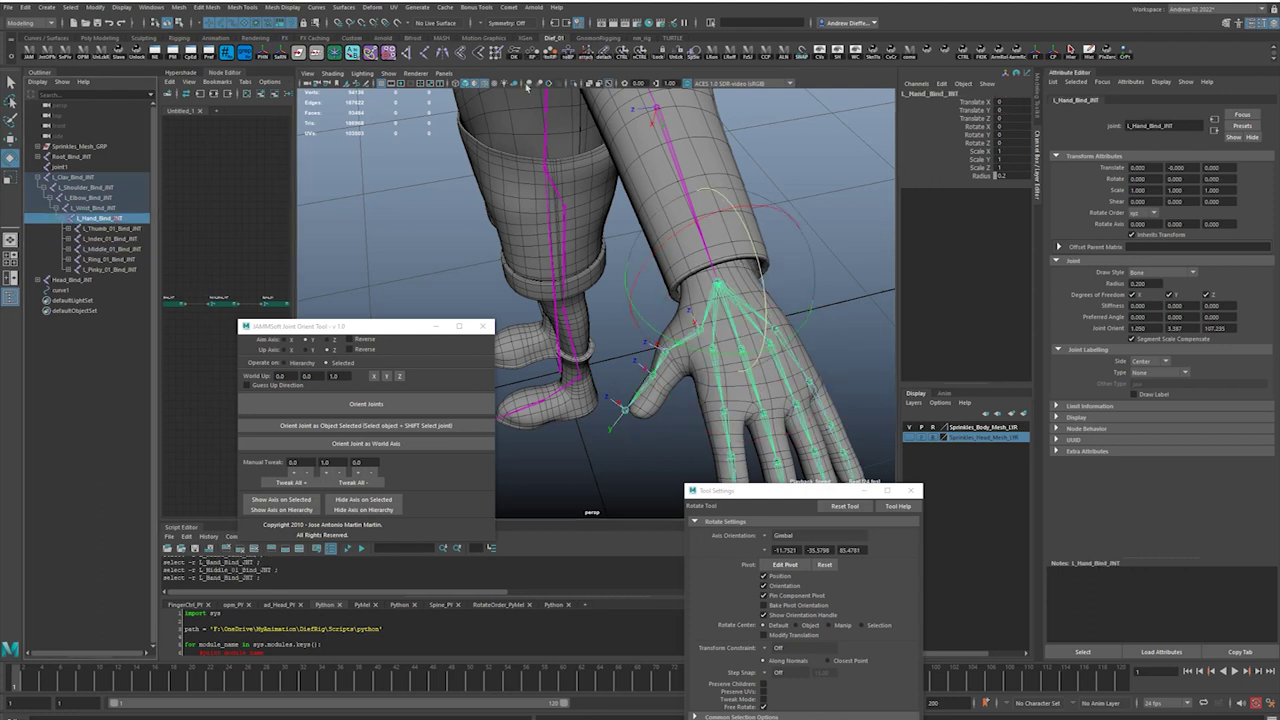
{"action": "left_click", "coordinate": [1071, 58]}
{"action": "left_click", "coordinate": [1035, 56]}
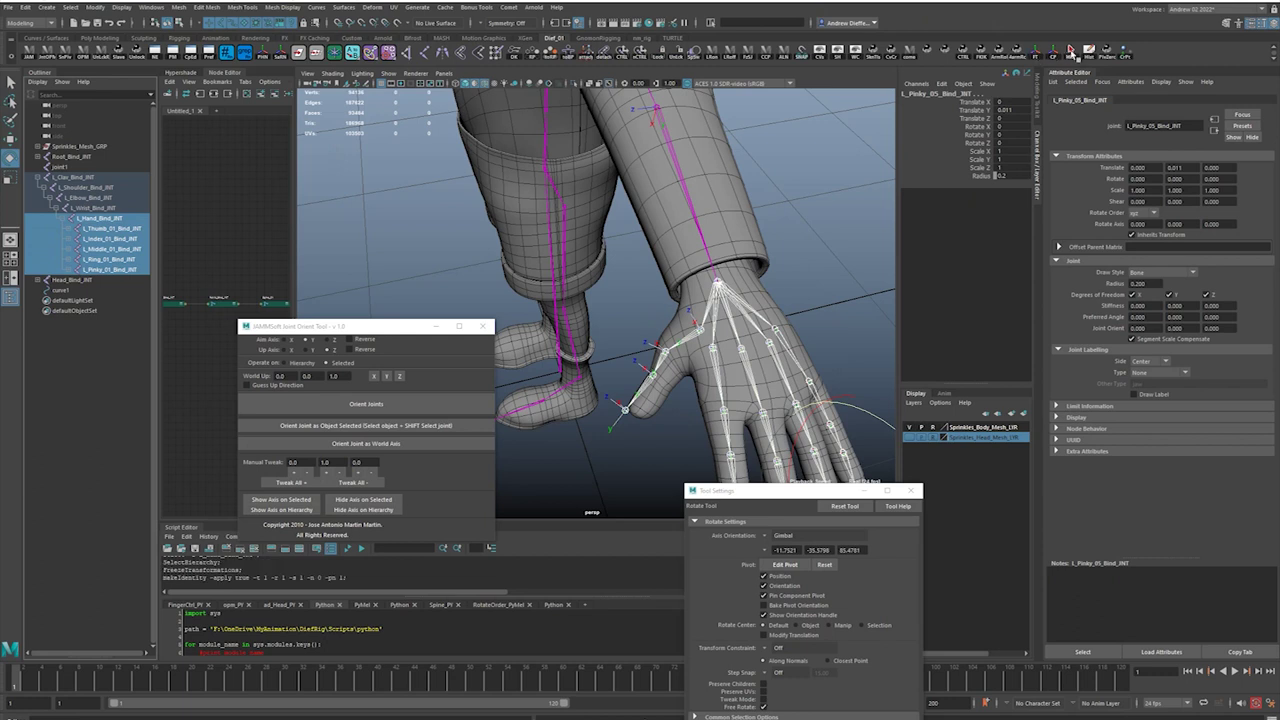
{"action": "left_click", "coordinate": [1071, 54]}
{"action": "left_click", "coordinate": [791, 251]}
Rotate the thumb base joint, L_Thumb_01_Bind_JNT, about -6.5 around X.
{"action": "left_click_drag", "start_coordinate": [791, 251], "coordinate": [802, 226], "text": "alt"}
{"action": "middle_click_drag", "start_coordinate": [797, 300], "coordinate": [783, 261], "text": "alt"}
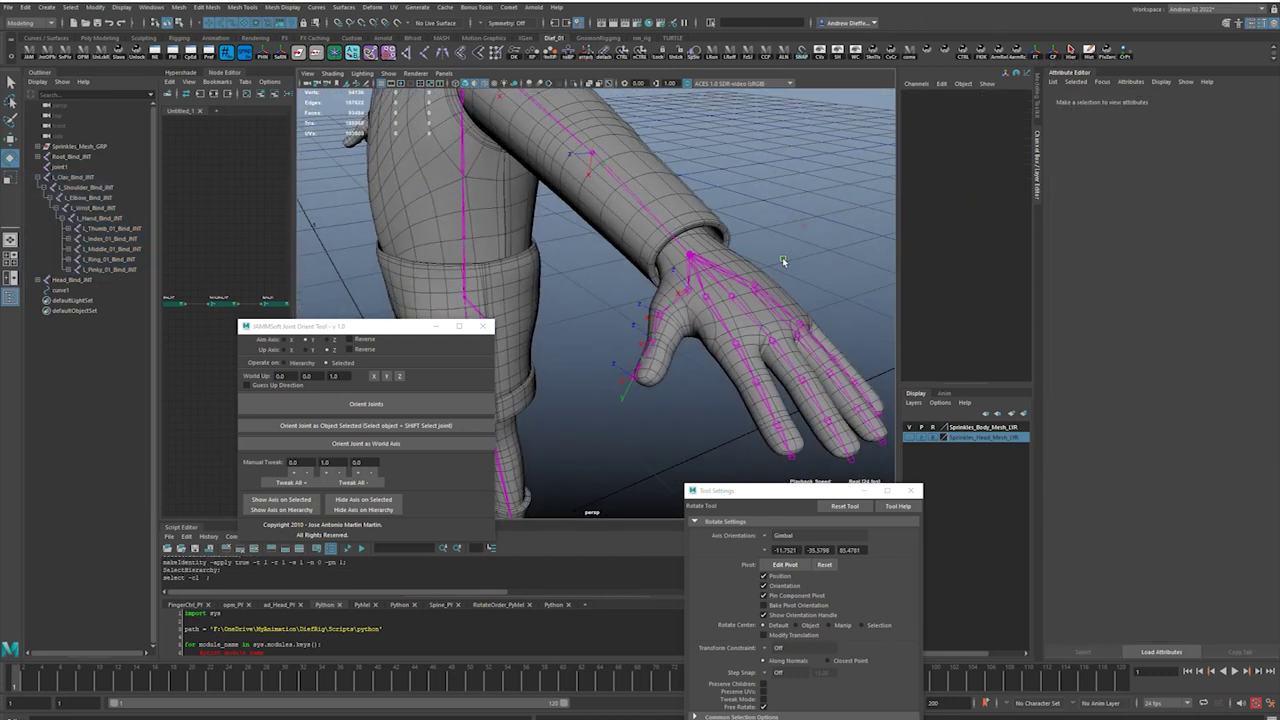
{"action": "left_click", "coordinate": [679, 302]}
{"action": "left_click_drag", "start_coordinate": [668, 377], "coordinate": [694, 396]}
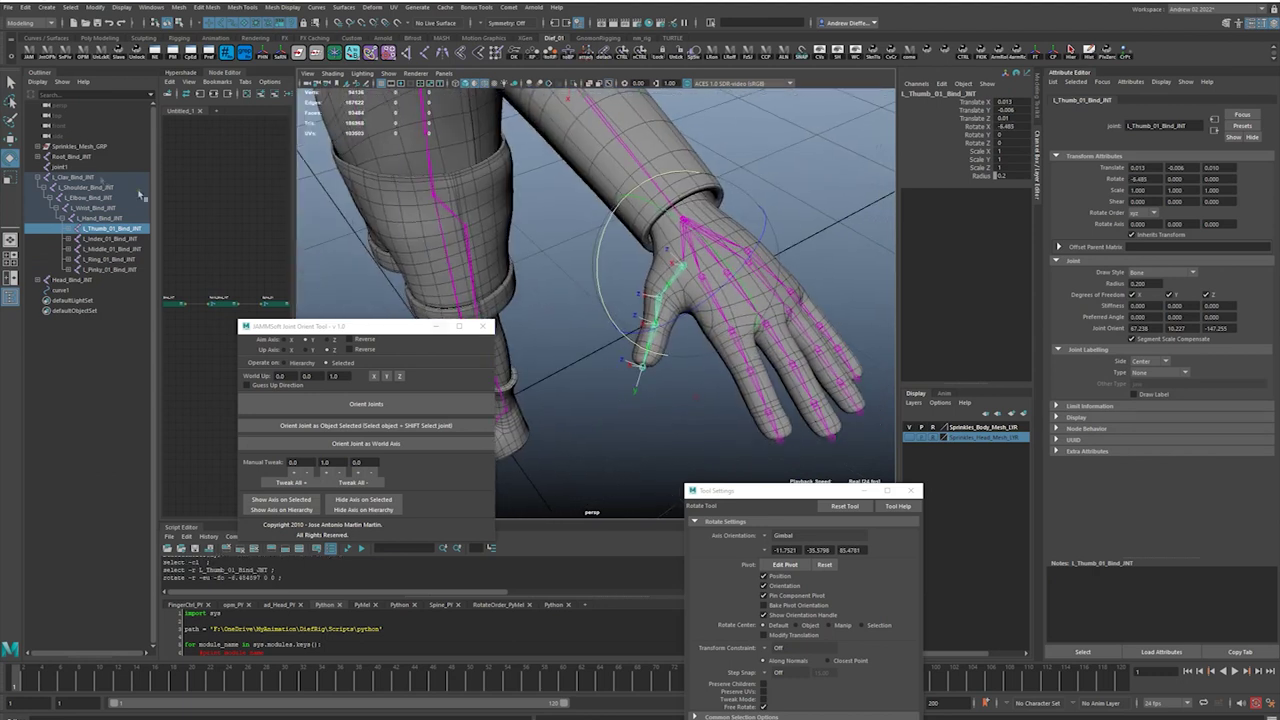
Freeze the transformations of the whole thumb joint hierarchy, and clear the selection.
{"action": "left_click", "coordinate": [1070, 54]}
{"action": "left_click", "coordinate": [1037, 54]}
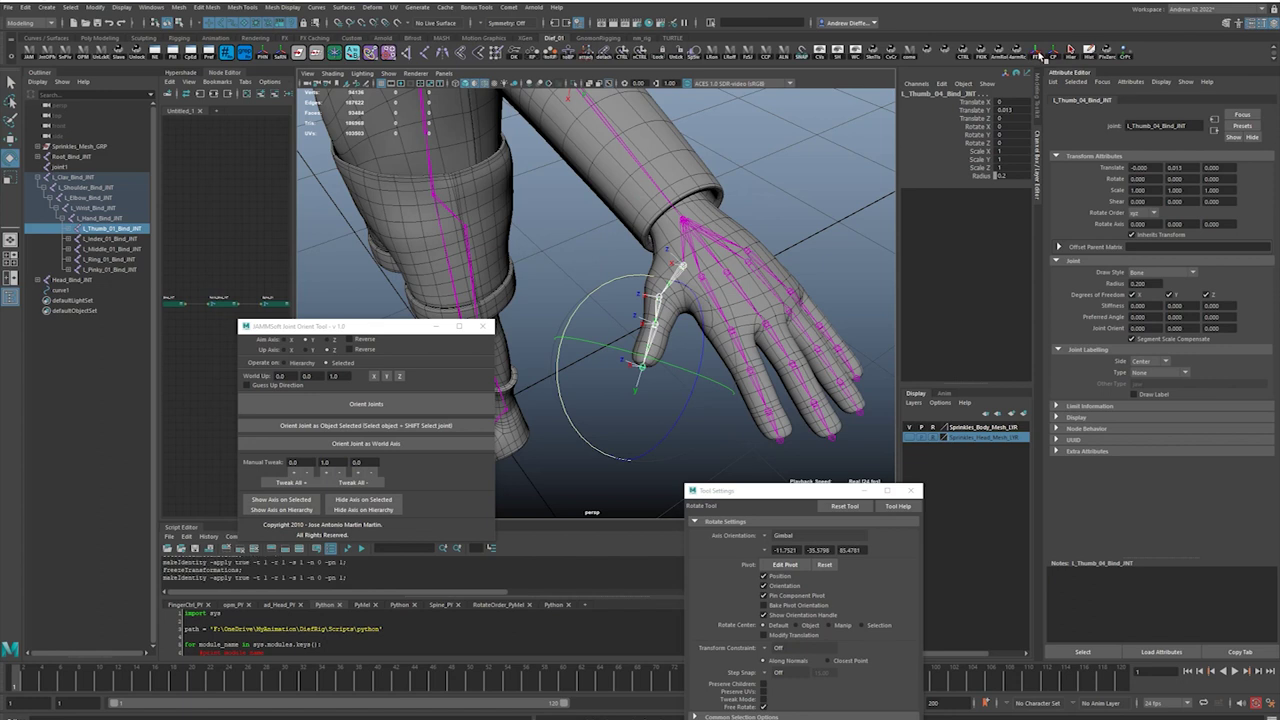
{"action": "left_click", "coordinate": [769, 193]}
Test-curl the thumb and all four finger hierarchies about -43.6 around Z, undo the rotation and clear the selection.
{"action": "left_click", "coordinate": [112, 228]}
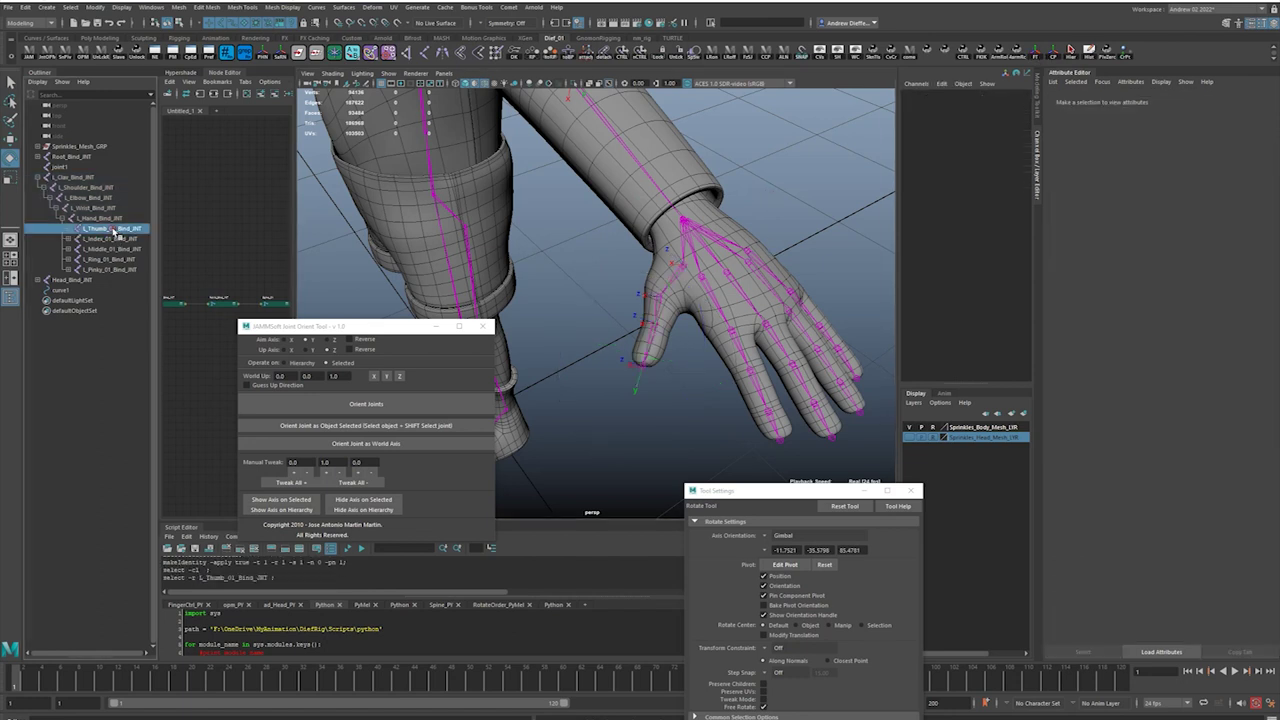
{"action": "left_click", "coordinate": [120, 269], "text": "shift"}
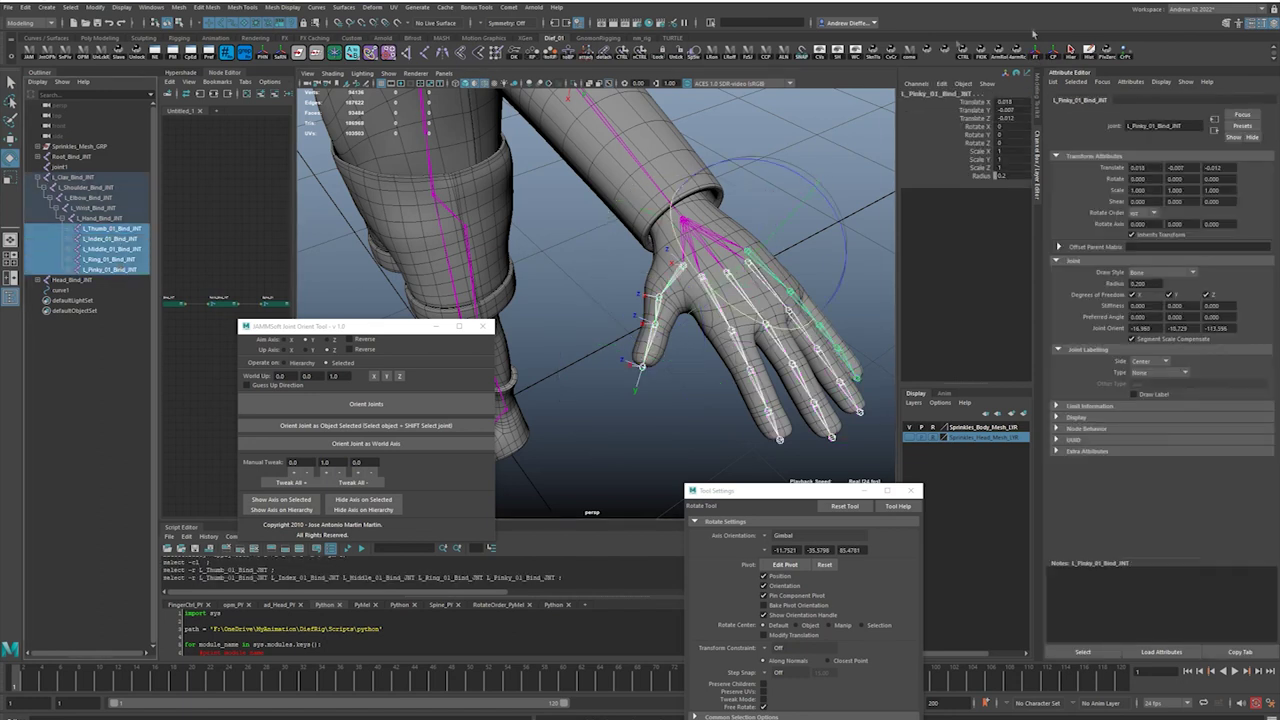
{"action": "left_click", "coordinate": [1070, 50]}
{"action": "left_click_drag", "start_coordinate": [833, 296], "coordinate": [762, 234]}
{"action": "key", "text": "ctrl+z"}
{"action": "left_click", "coordinate": [764, 275]}
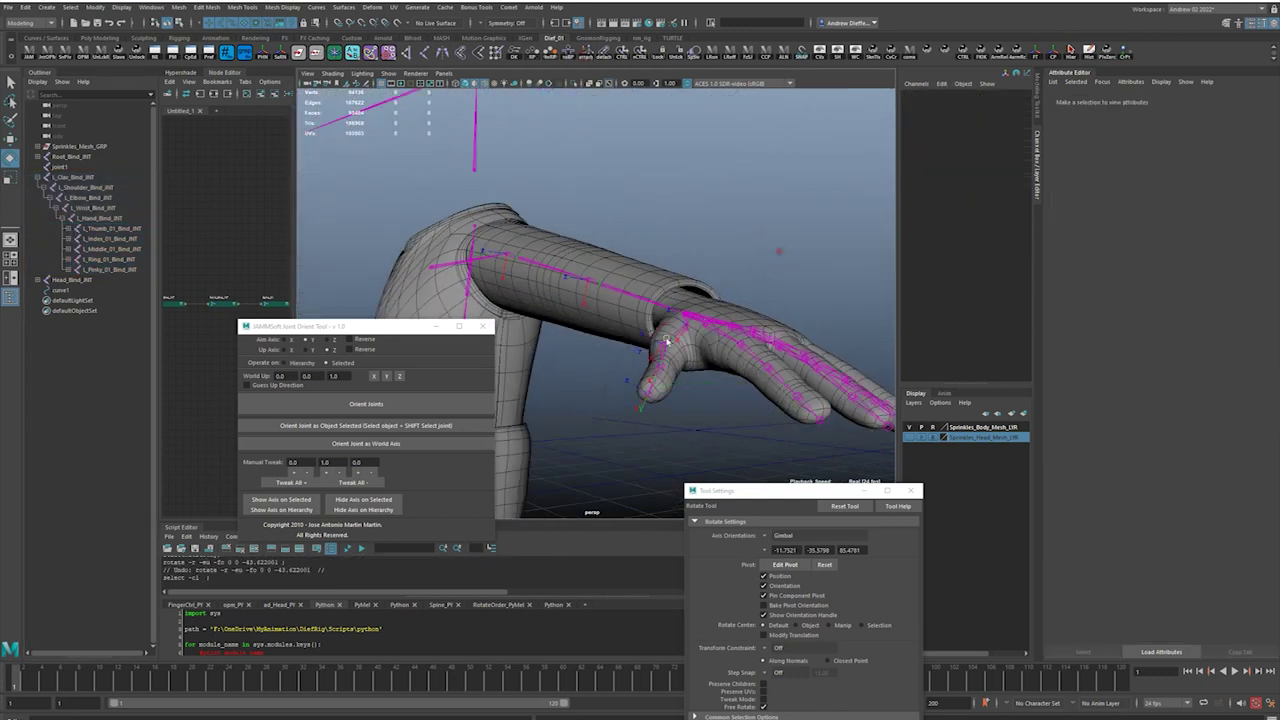
Twist the thumb base joint, L_Thumb_01_Bind_JNT, around Y in repeated negative 1.0 manual tweaks until its Joint Orient is about 92.5, 30.7, -69.9.
{"action": "left_click", "coordinate": [673, 341]}
{"action": "left_click_drag", "start_coordinate": [696, 345], "coordinate": [724, 405], "text": "alt"}
{"action": "left_click", "coordinate": [366, 484]}
{"action": "left_click", "coordinate": [366, 484]}
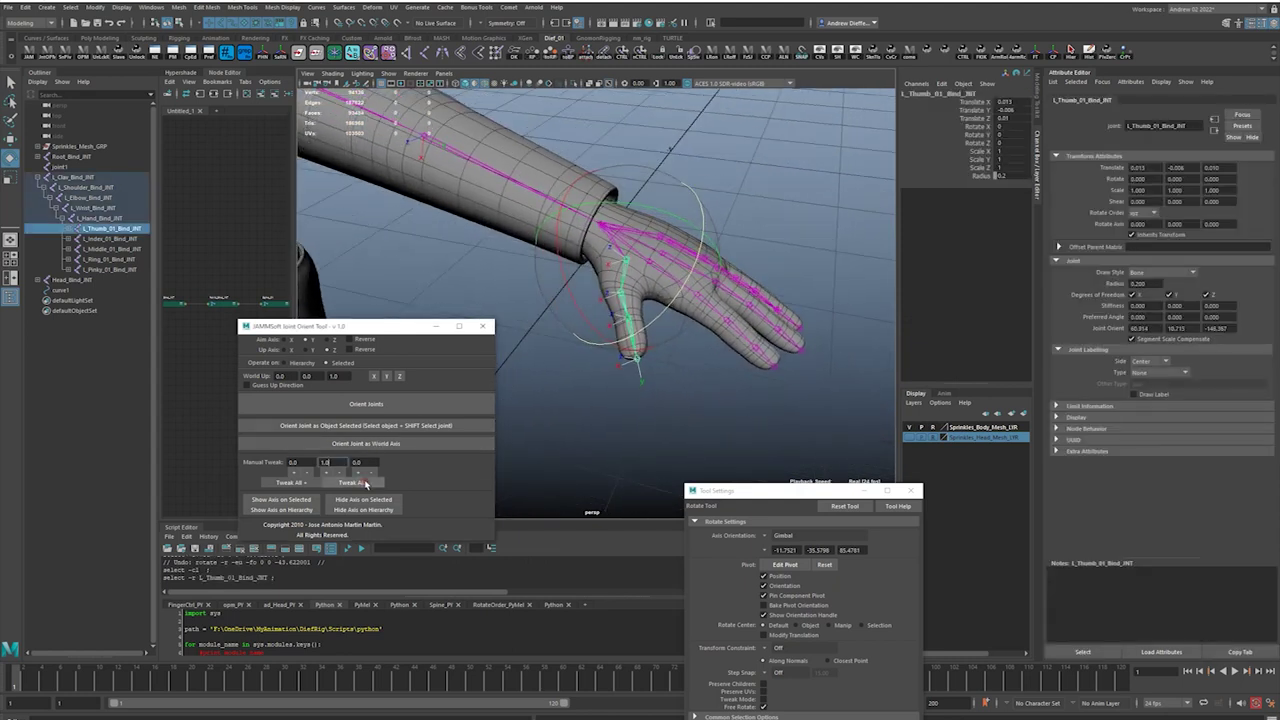
{"action": "left_click", "coordinate": [366, 484]}
{"action": "left_click", "coordinate": [366, 484]}
{"action": "left_click", "coordinate": [366, 484]}
{"action": "left_click", "coordinate": [366, 484]}
{"action": "left_click", "coordinate": [366, 484]}
{"action": "left_click", "coordinate": [366, 484]}
{"action": "left_click", "coordinate": [366, 484]}
{"action": "left_click", "coordinate": [366, 484]}
{"action": "left_click", "coordinate": [366, 484]}
{"action": "left_click", "coordinate": [366, 484]}
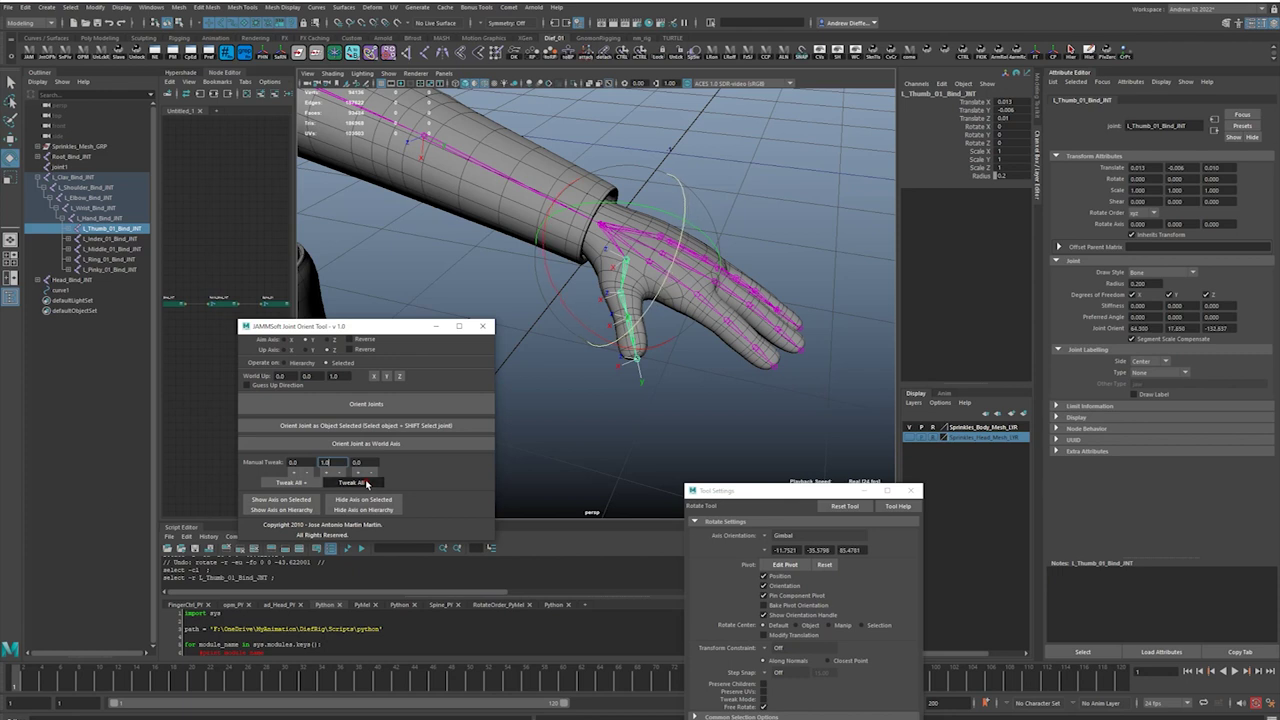
{"action": "left_click", "coordinate": [367, 483]}
{"action": "left_click", "coordinate": [367, 483]}
{"action": "left_click", "coordinate": [366, 483]}
{"action": "left_click", "coordinate": [366, 483]}
{"action": "left_click", "coordinate": [366, 483]}
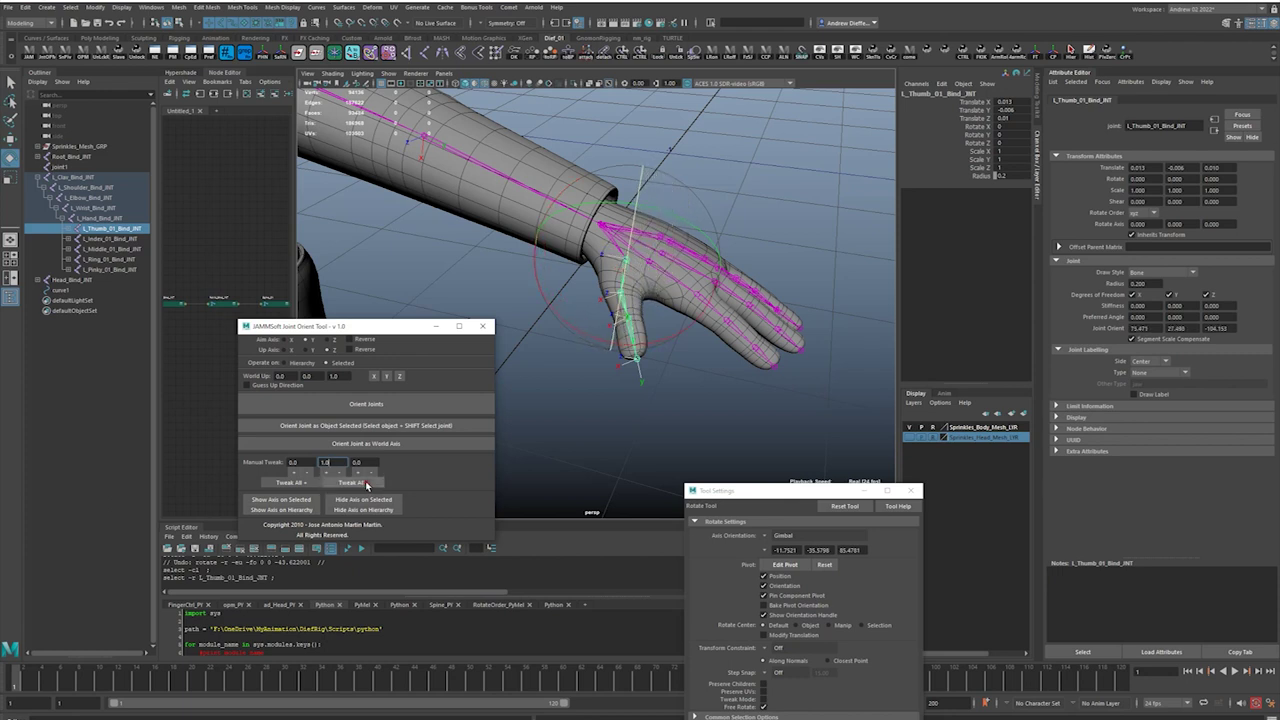
{"action": "left_click", "coordinate": [366, 483]}
{"action": "left_click", "coordinate": [366, 483]}
{"action": "left_click", "coordinate": [366, 483]}
{"action": "left_click", "coordinate": [366, 484]}
{"action": "left_click", "coordinate": [366, 484]}
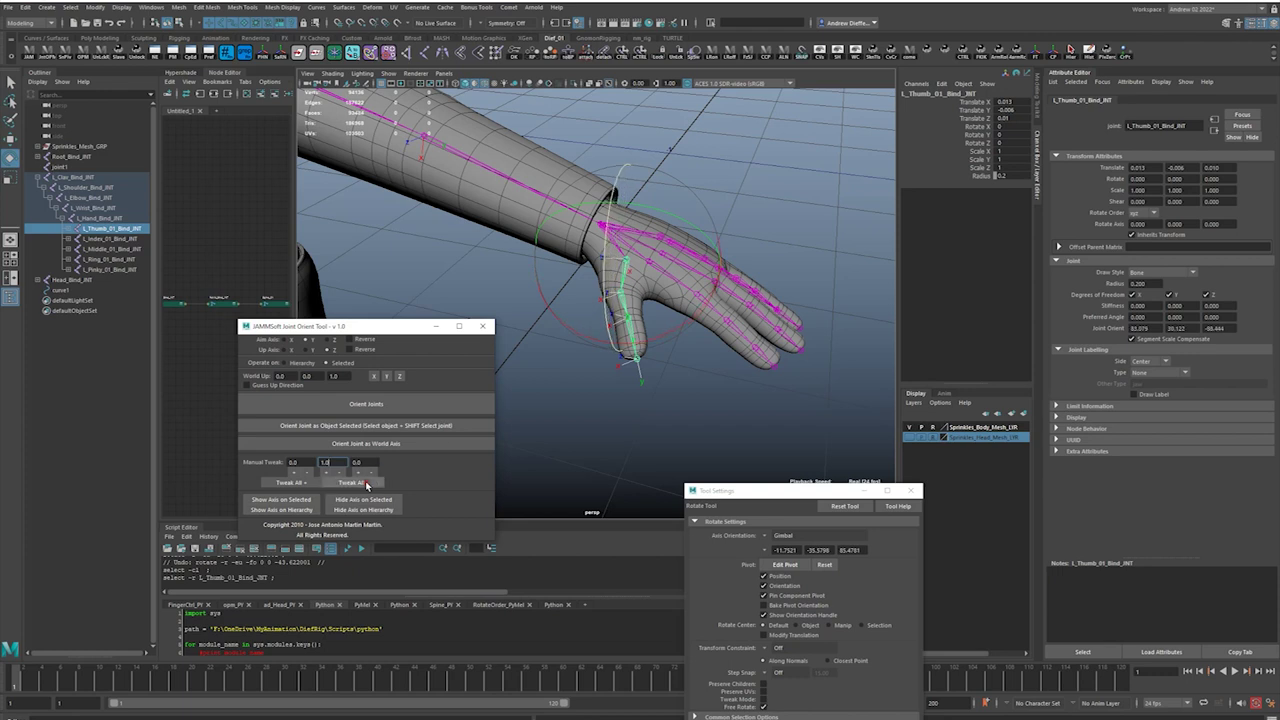
{"action": "left_click", "coordinate": [366, 484]}
{"action": "left_click", "coordinate": [366, 484]}
{"action": "left_click", "coordinate": [366, 484]}
{"action": "left_click", "coordinate": [366, 484]}
{"action": "left_click", "coordinate": [366, 484]}
{"action": "left_click", "coordinate": [366, 484]}
{"action": "left_click", "coordinate": [367, 486]}
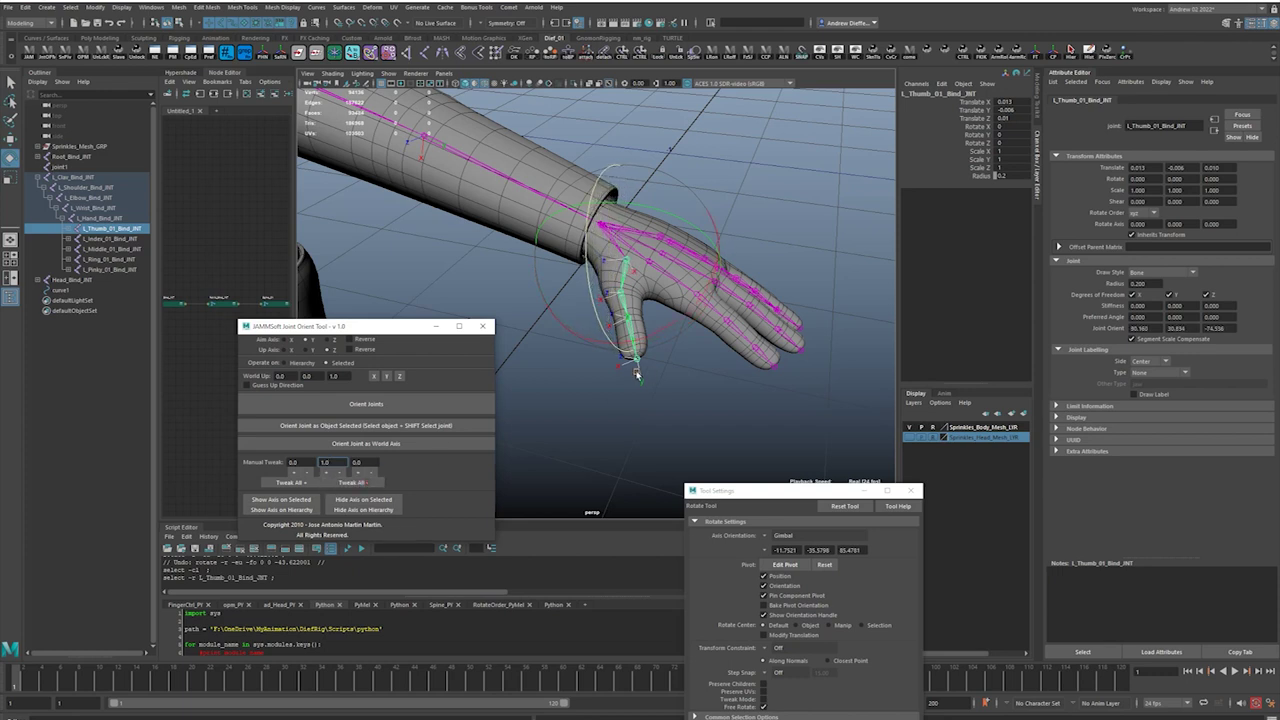
{"action": "mouse_move", "coordinate": [636, 370]}
{"action": "left_mouse_down", "text": "alt"}
{"action": "mouse_move", "coordinate": [676, 363]}
{"action": "mouse_move", "coordinate": [646, 370]}
{"action": "left_mouse_up", "text": "alt"}
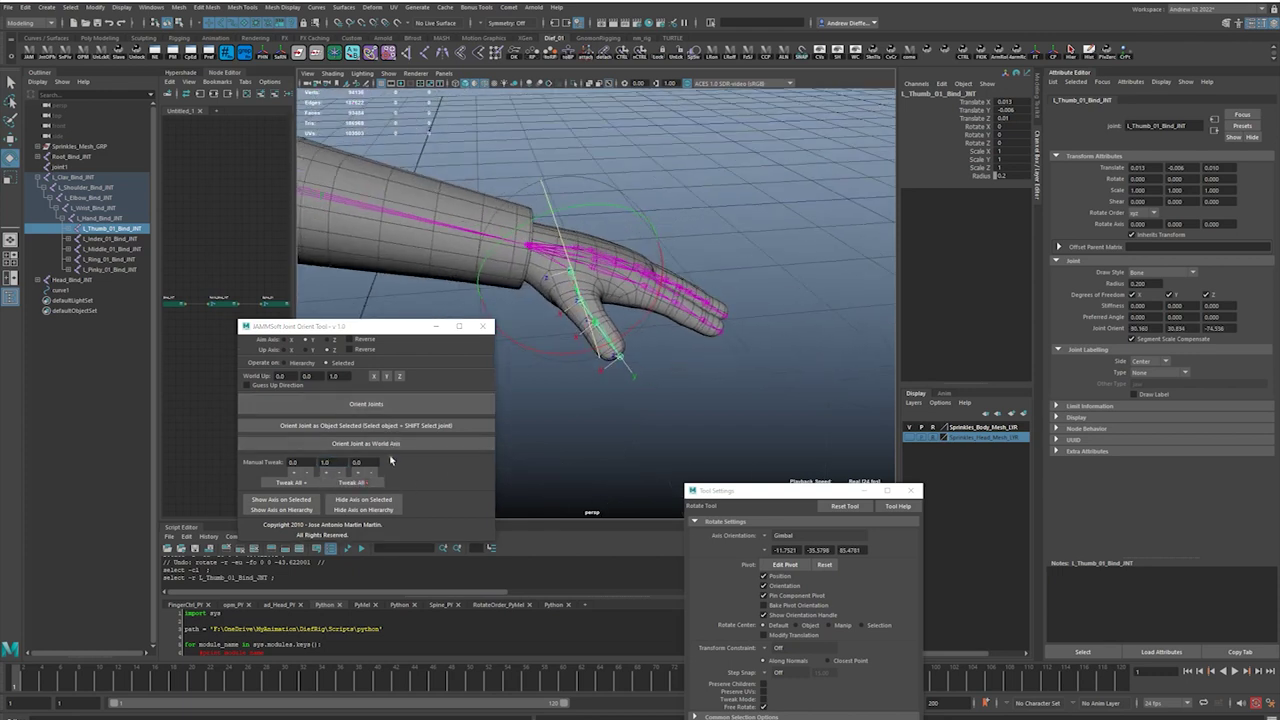
{"action": "left_click", "coordinate": [369, 484]}
{"action": "left_click", "coordinate": [369, 484]}
{"action": "left_click", "coordinate": [369, 484]}
{"action": "left_click", "coordinate": [369, 484]}
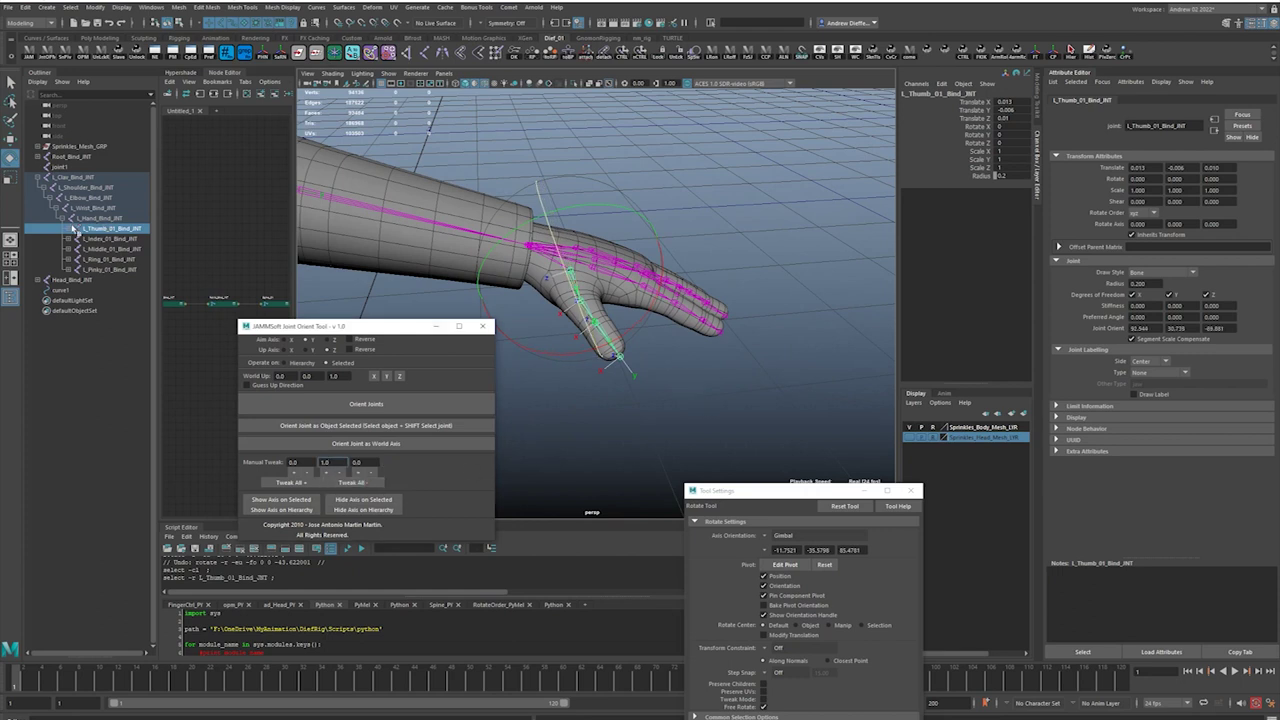
Expand the thumb joint hierarchy and run Orient Joints on the second thumb joint, L_Thumb_02_Bind_JNT.
{"action": "left_click", "coordinate": [68, 229], "text": "shift"}
{"action": "left_click", "coordinate": [88, 239]}
{"action": "left_click_drag", "start_coordinate": [560, 345], "coordinate": [567, 373], "text": "alt"}
{"action": "left_click", "coordinate": [745, 335]}
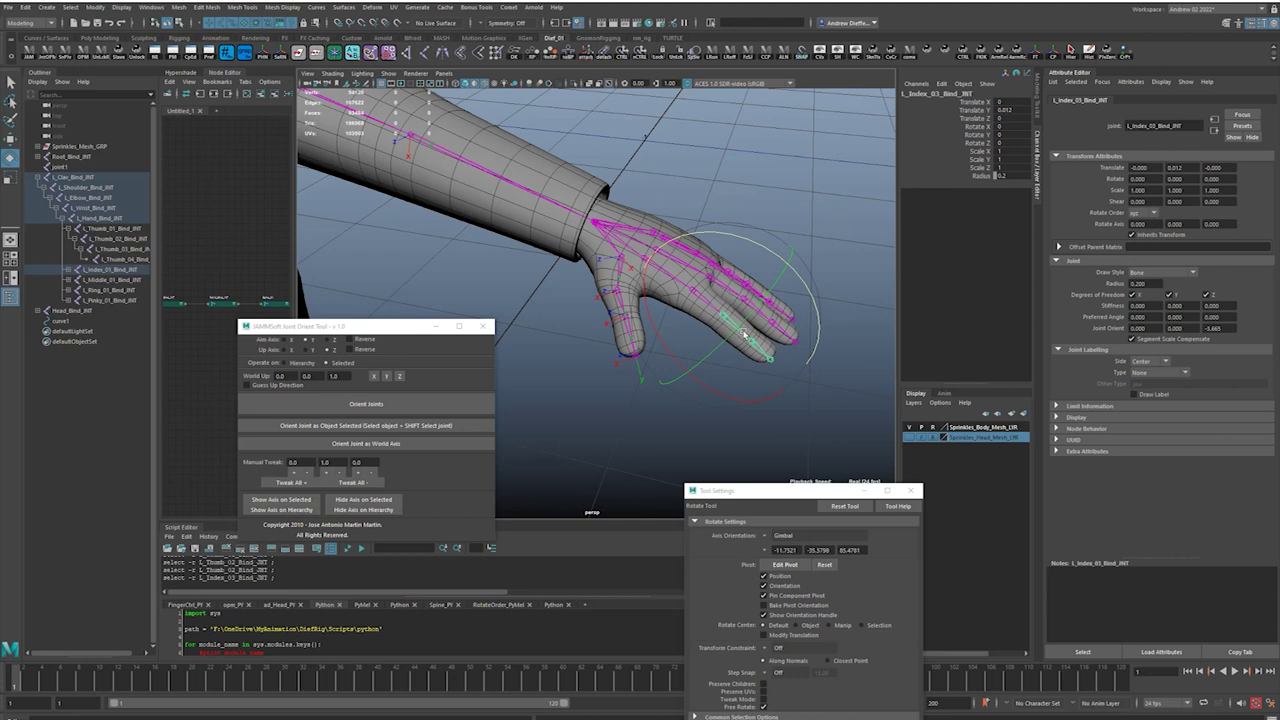
{"action": "left_click", "coordinate": [620, 295]}
{"action": "left_click", "coordinate": [620, 300]}
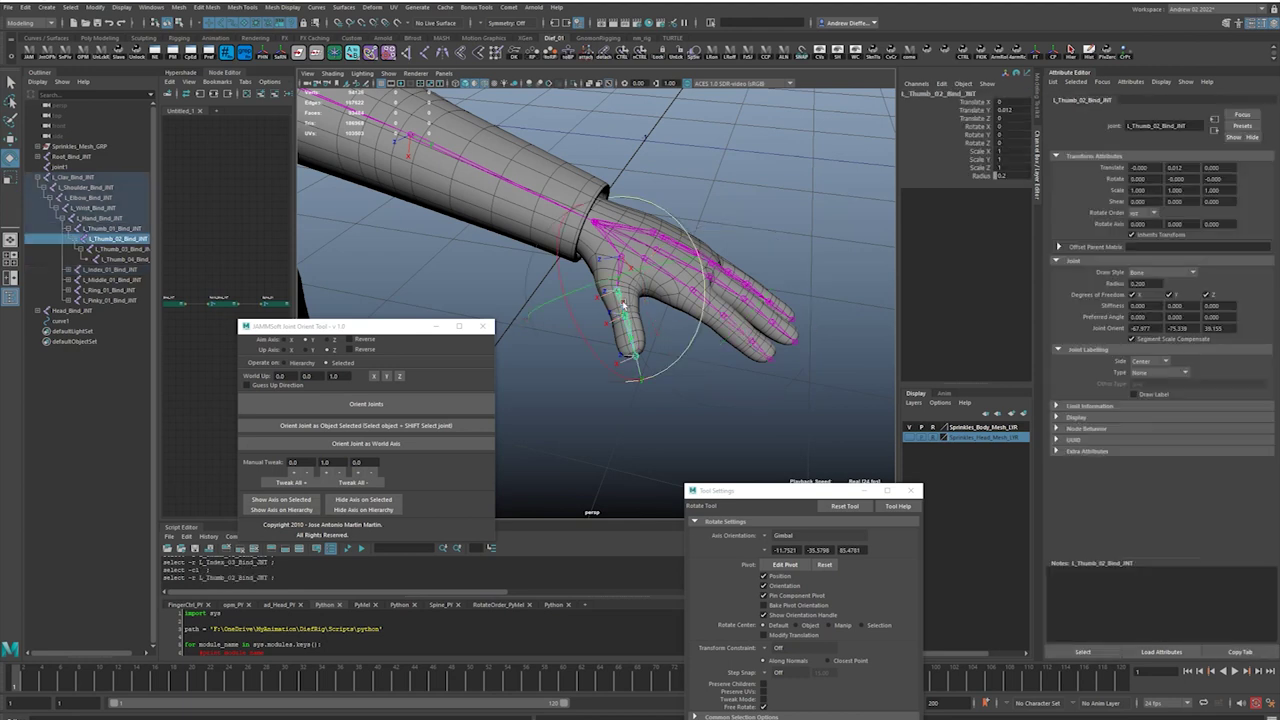
{"action": "left_click", "coordinate": [427, 399]}
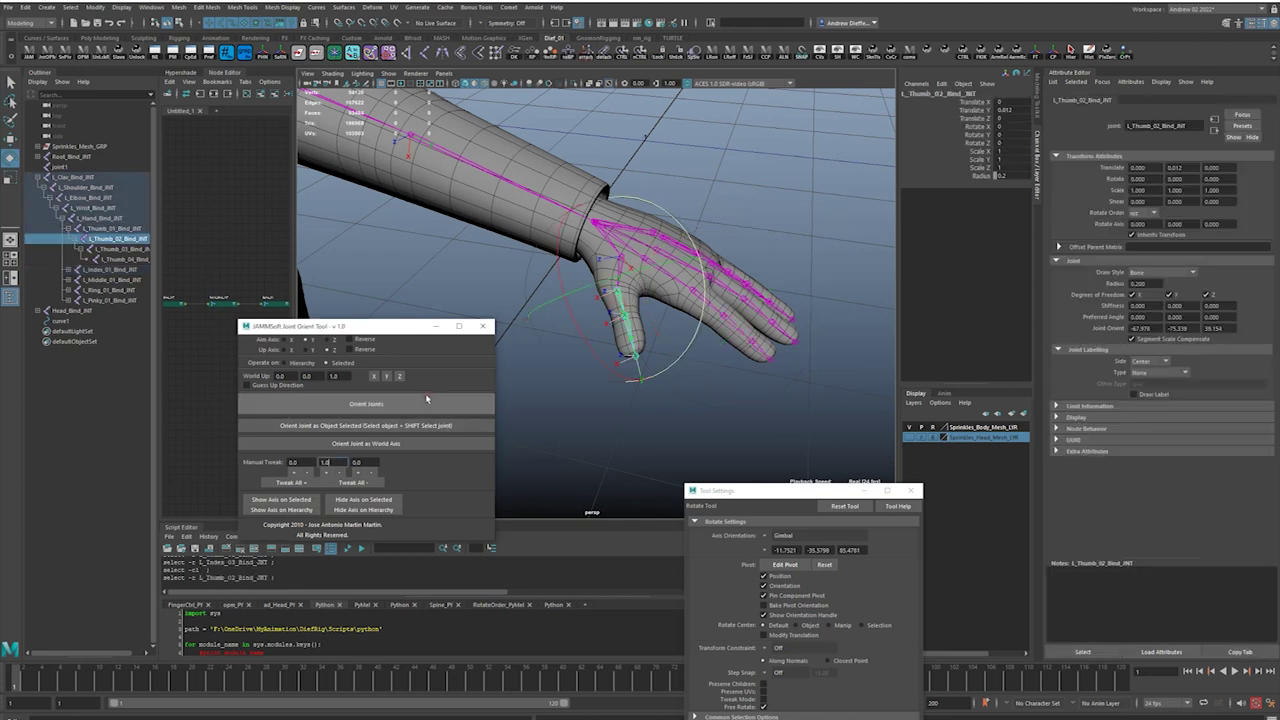
Try setting the X and Y Joint Orient of L_Thumb_02_Bind_JNT to 0, and undo both changes.
{"action": "left_click", "coordinate": [108, 229]}
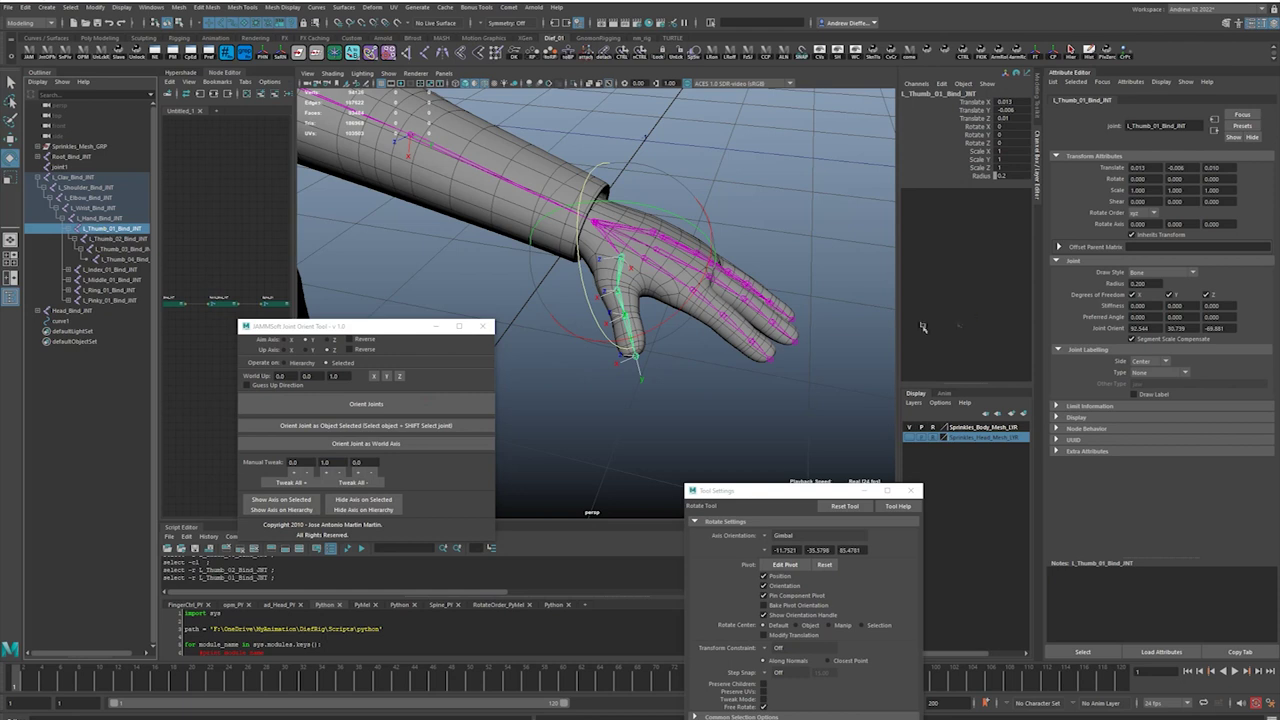
{"action": "left_click", "coordinate": [117, 240]}
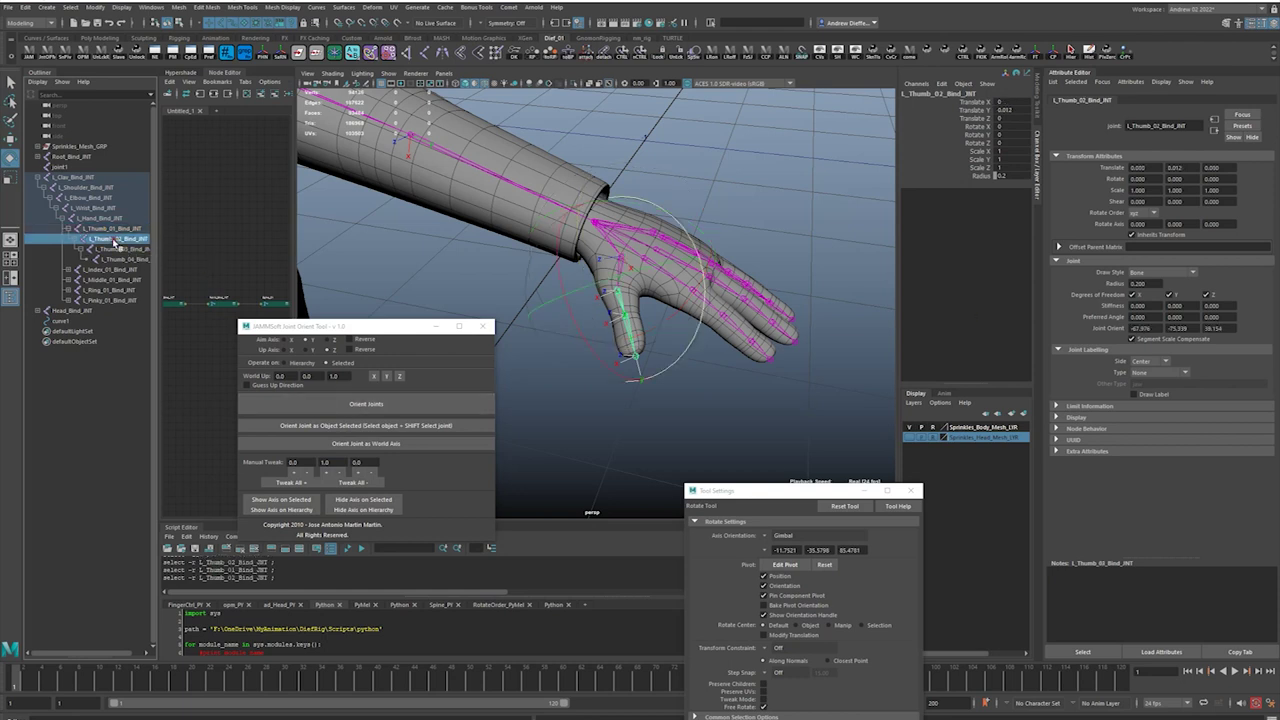
{"action": "type", "text": "0"}
{"action": "key", "text": "Tab"}
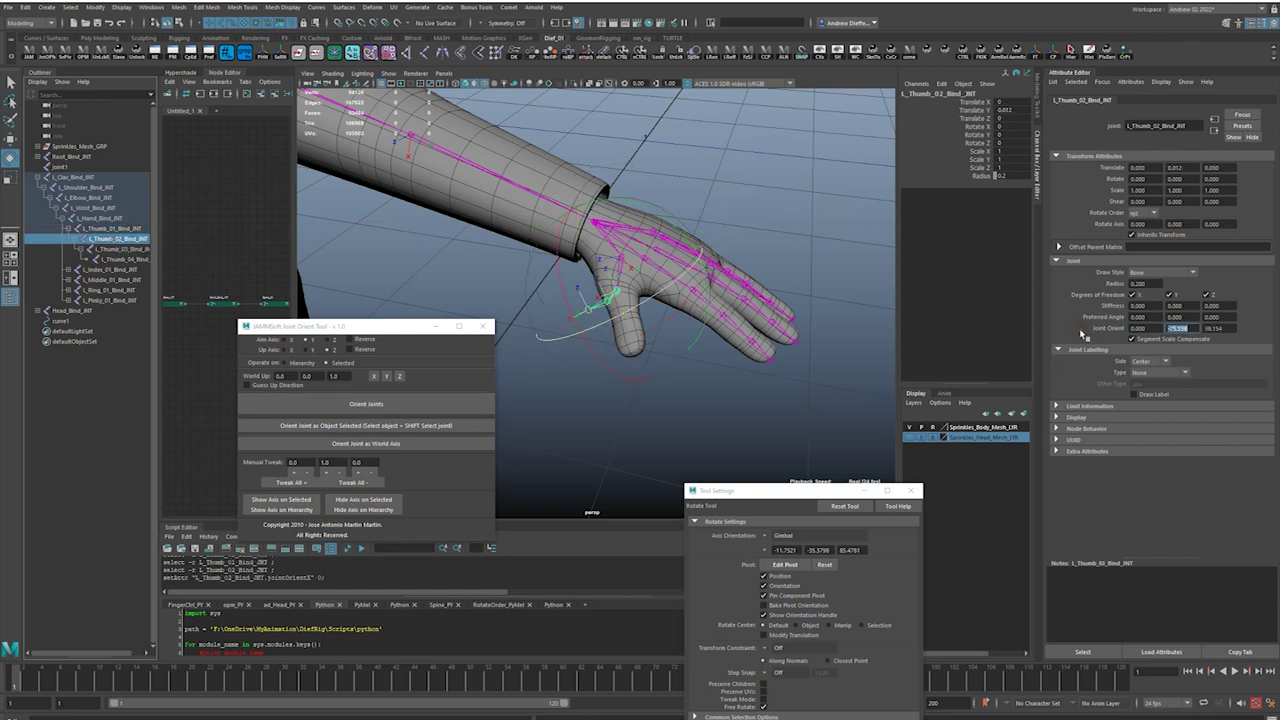
{"action": "type", "text": "0"}
{"action": "key", "text": "Tab"}
{"action": "left_click", "coordinate": [721, 400]}
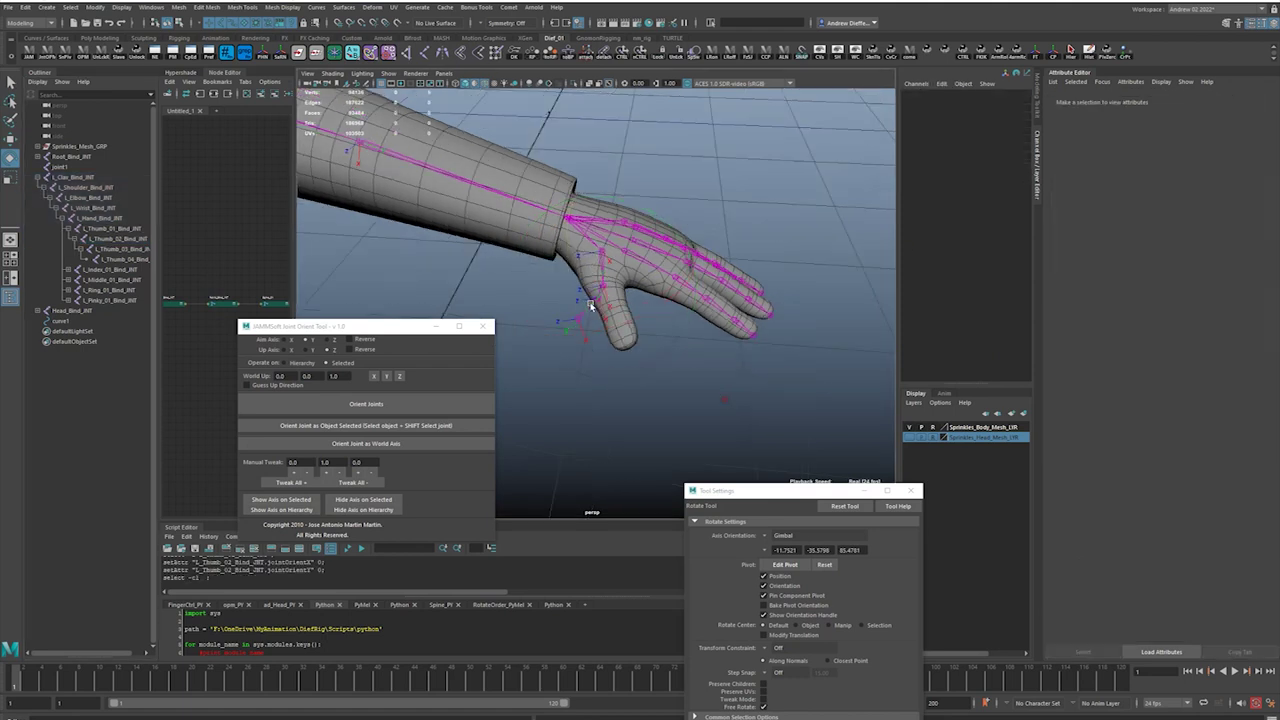
{"action": "left_click_drag", "start_coordinate": [591, 303], "coordinate": [655, 312], "text": "alt"}
{"action": "key", "text": "ctrl+z"}
{"action": "key", "text": "ctrl+z"}
{"action": "key", "text": "ctrl+z"}
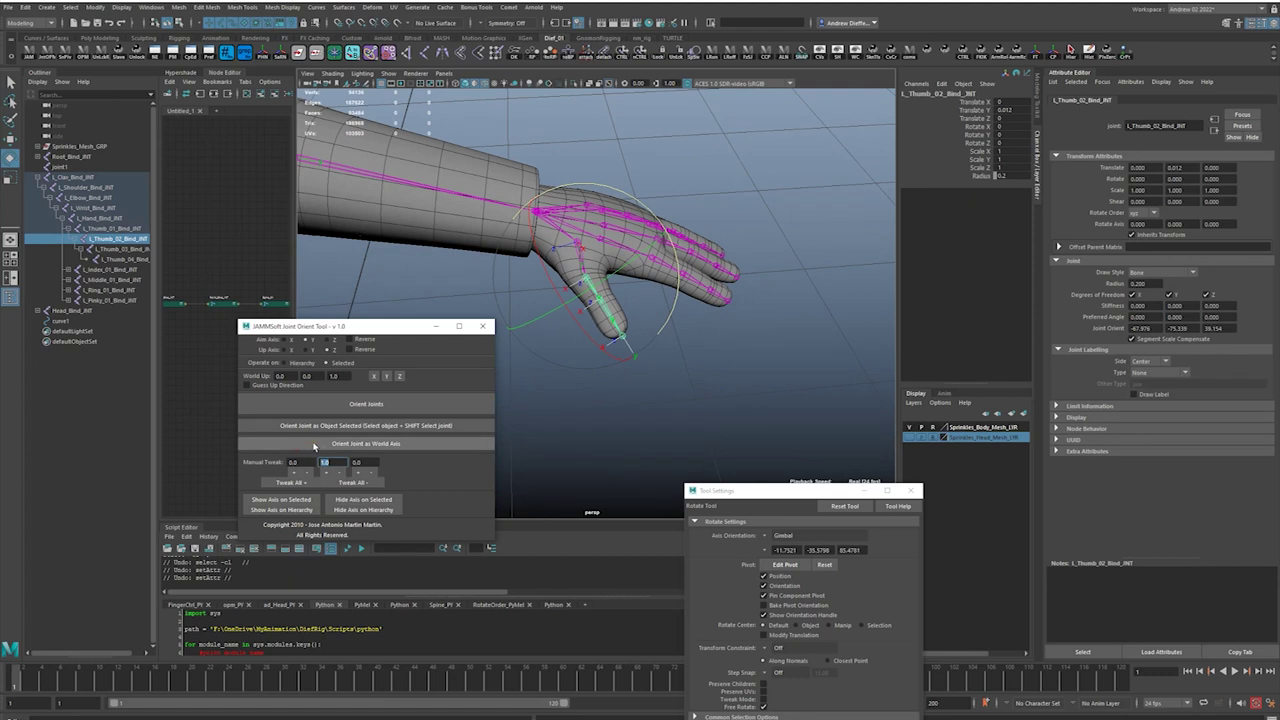
Tweak the orientations of L_Thumb_02_Bind_JNT and L_Thumb_03_Bind_JNT by -90 around Y.
{"action": "type", "text": "80"}
{"action": "left_click", "coordinate": [345, 483]}
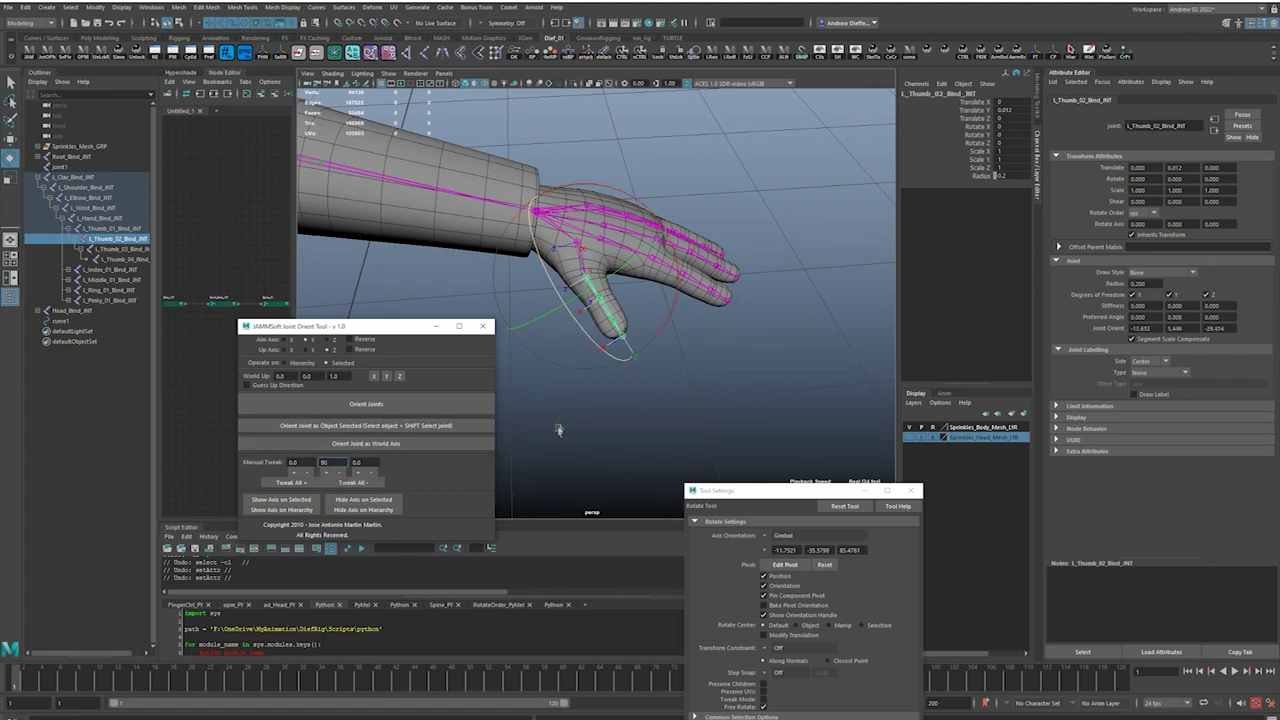
{"action": "left_click", "coordinate": [624, 291]}
{"action": "left_click", "coordinate": [610, 318]}
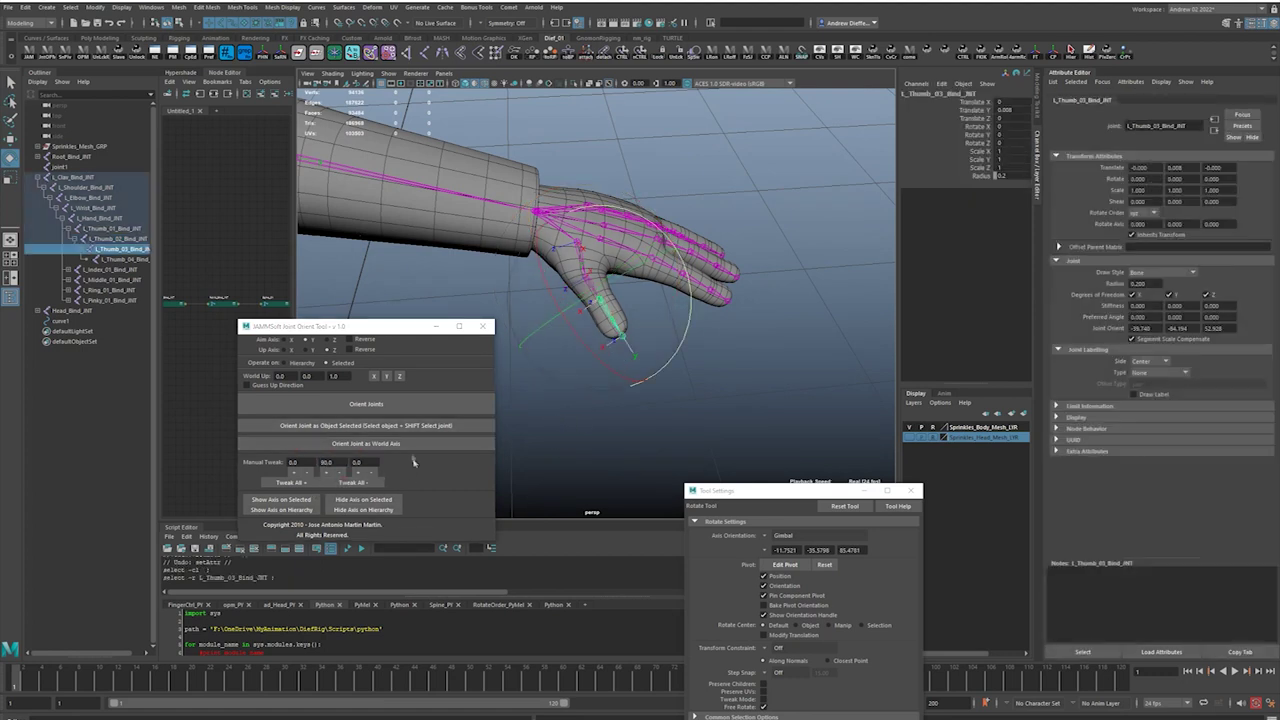
{"action": "left_click", "coordinate": [366, 485]}
Run Orient Joints on the thumb tip joint, L_Thumb_04_Bind_JNT, and clear the selection.
{"action": "left_click", "coordinate": [611, 337]}
{"action": "left_click", "coordinate": [621, 336]}
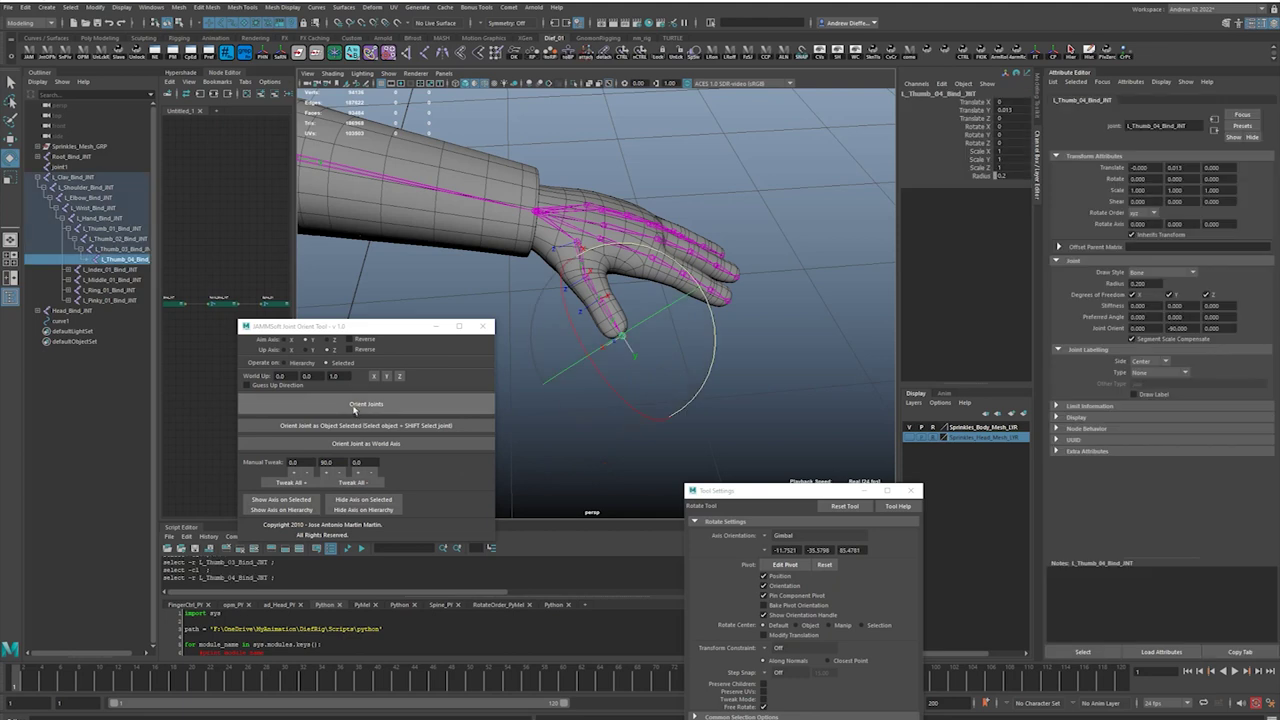
{"action": "left_click", "coordinate": [353, 408]}
{"action": "left_click", "coordinate": [575, 443]}
{"action": "left_click_drag", "start_coordinate": [575, 443], "coordinate": [540, 458], "text": "alt"}
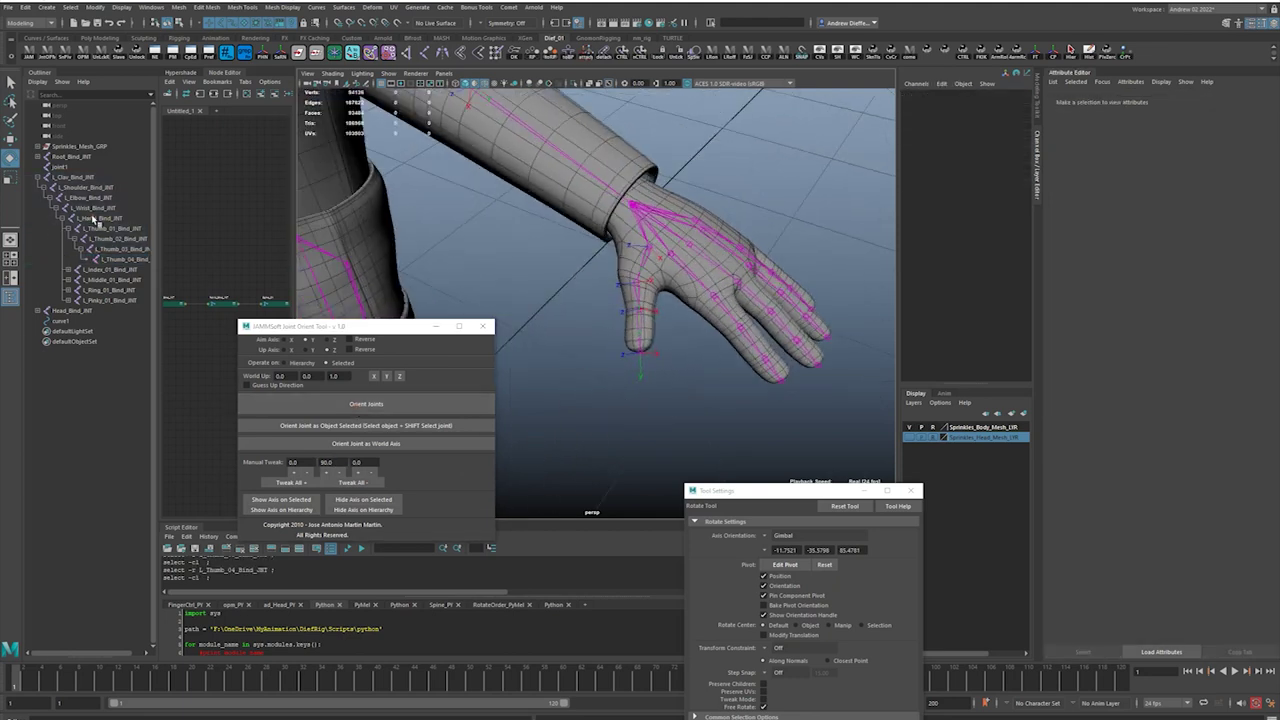
Select the whole thumb and finger hierarchies, test-curl them about -39.2 around Z and undo the rotation.
{"action": "left_click", "coordinate": [93, 218]}
{"action": "left_click", "coordinate": [100, 229]}
{"action": "left_click", "coordinate": [108, 300], "text": "shift"}
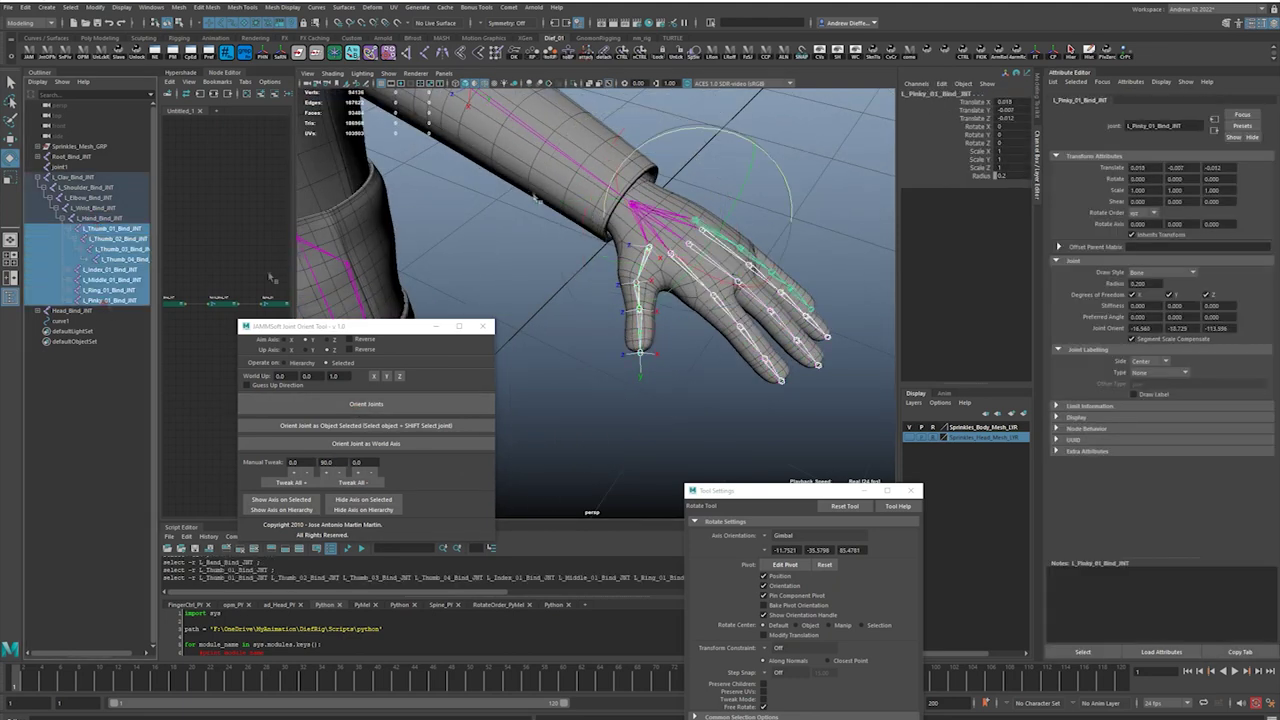
{"action": "left_click", "coordinate": [1093, 52]}
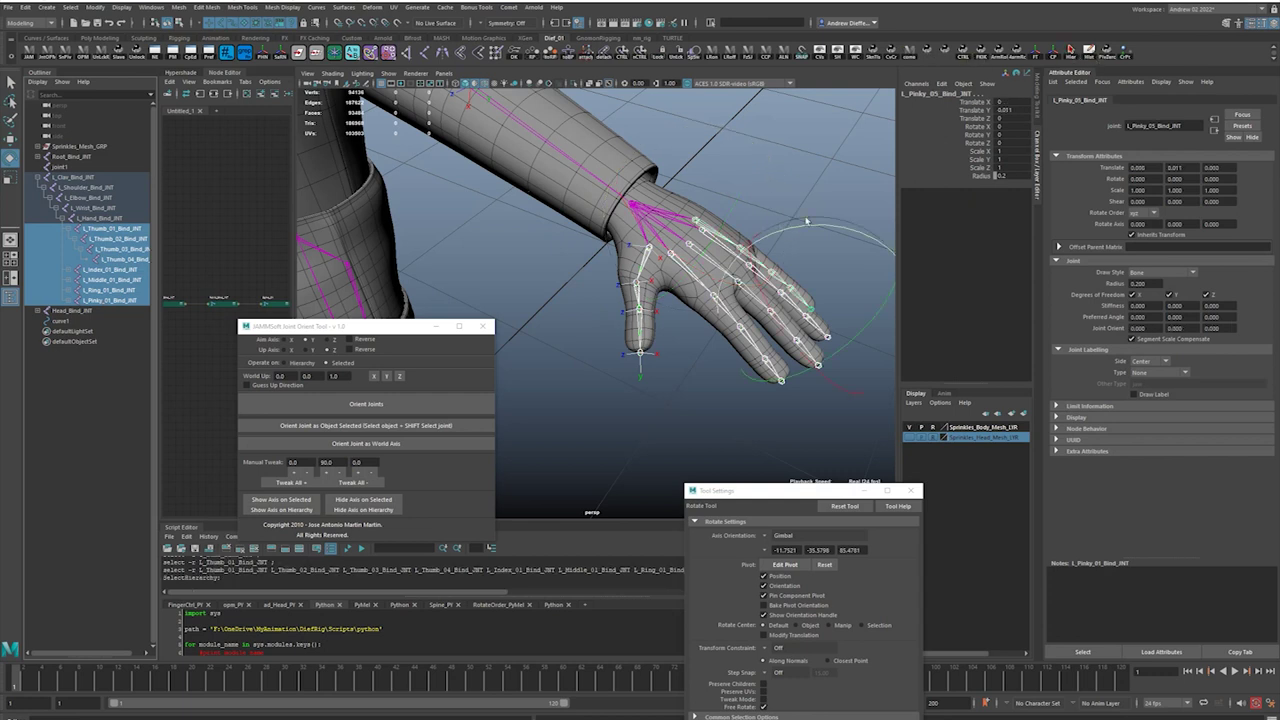
{"action": "left_click_drag", "start_coordinate": [803, 223], "coordinate": [780, 200]}
{"action": "key", "text": "ctrl+z"}
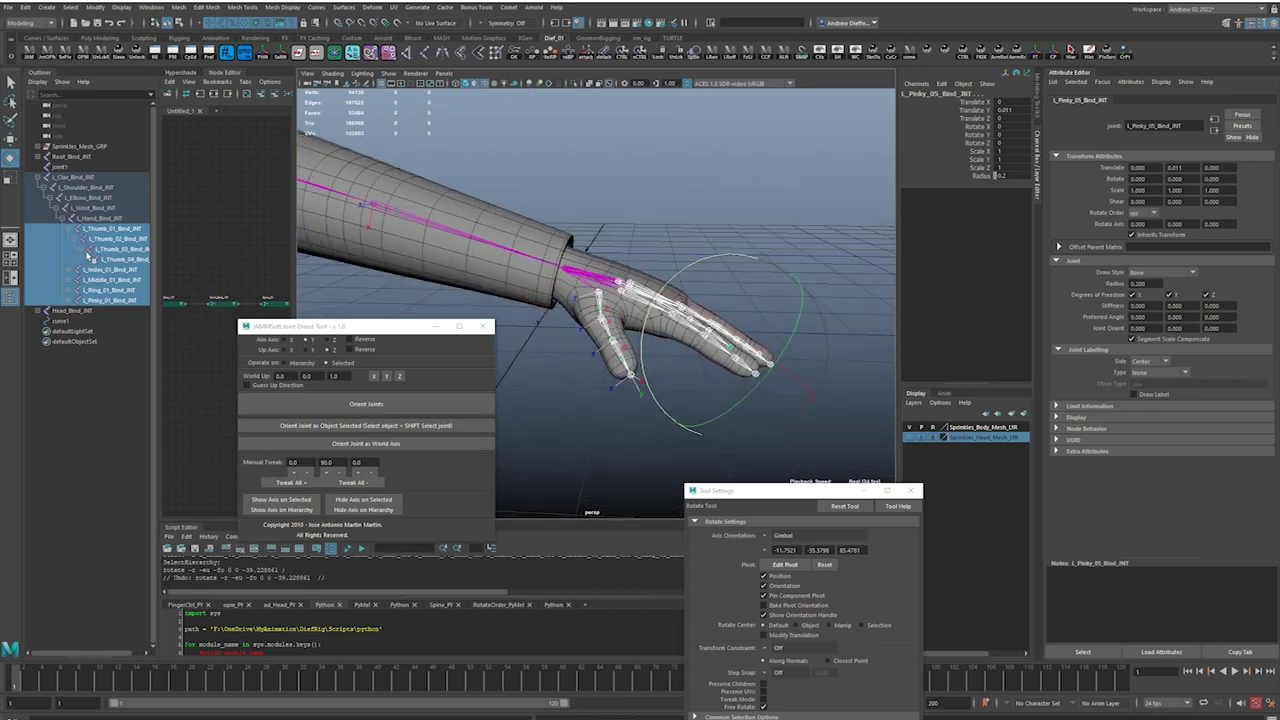
Restrict the selection mask to joints and remove the base joints of the thumb and all four fingers from the selection.
{"action": "left_click_drag", "start_coordinate": [597, 287], "coordinate": [574, 188], "text": "alt"}
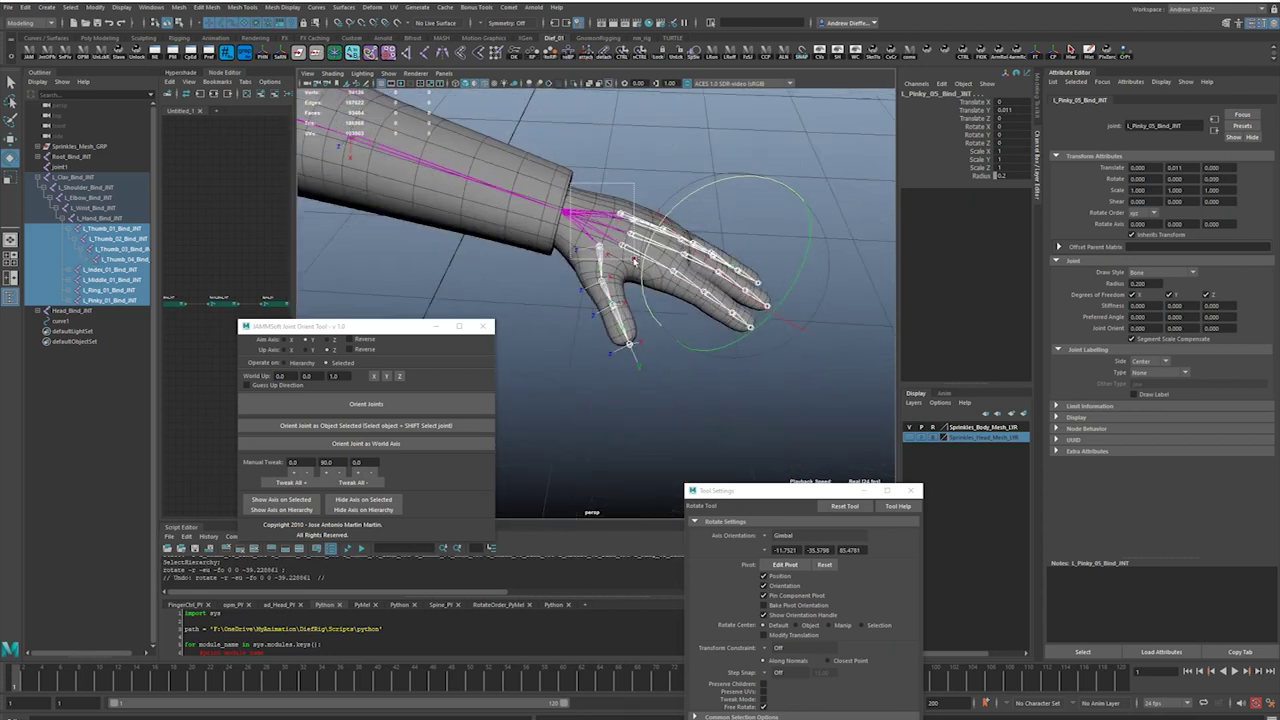
{"action": "left_click_drag", "start_coordinate": [634, 260], "coordinate": [638, 270], "text": "ctrl"}
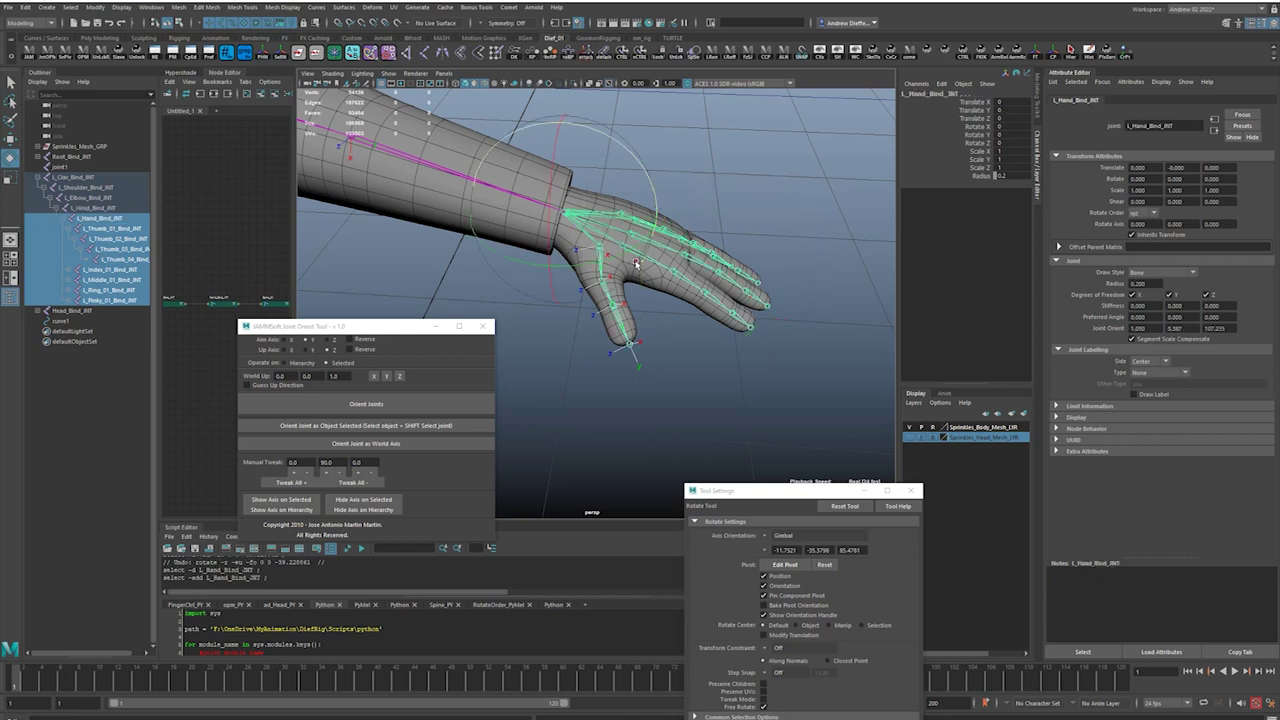
{"action": "key", "text": "ctrl+z"}
{"action": "left_click_drag", "start_coordinate": [614, 184], "coordinate": [648, 260], "text": "ctrl"}
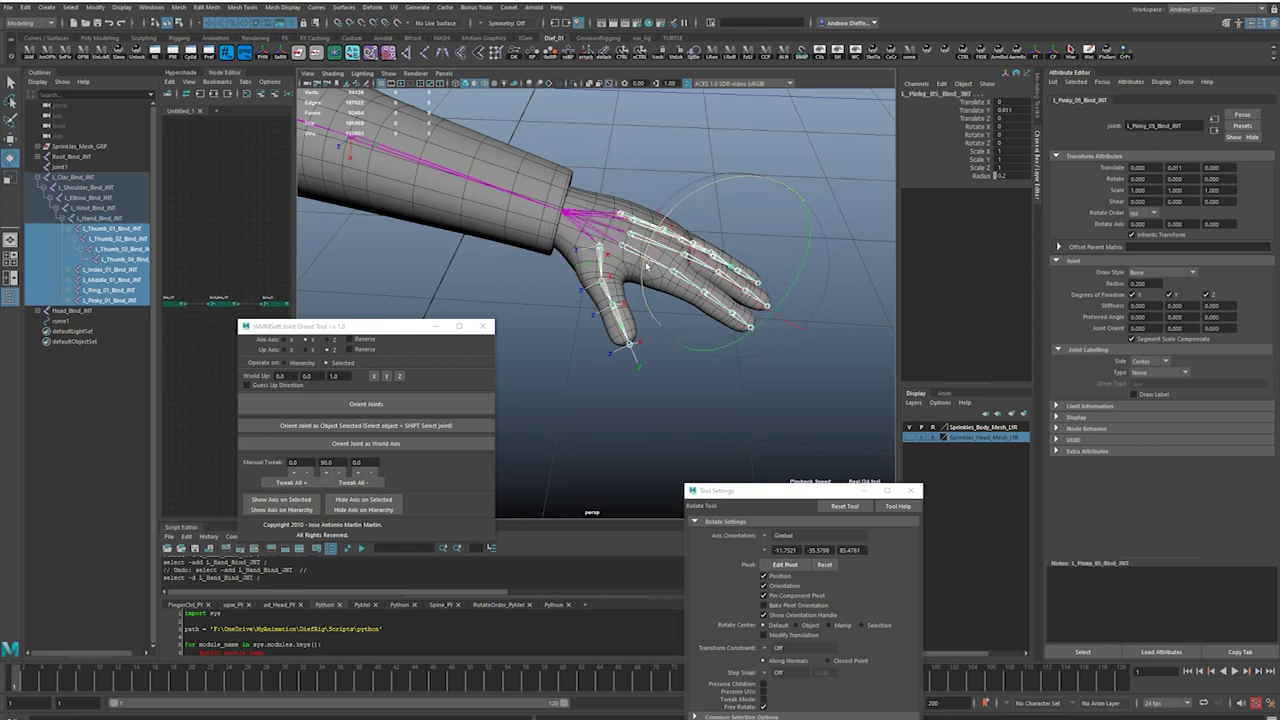
{"action": "left_click", "coordinate": [200, 23]}
{"action": "left_click", "coordinate": [218, 39]}
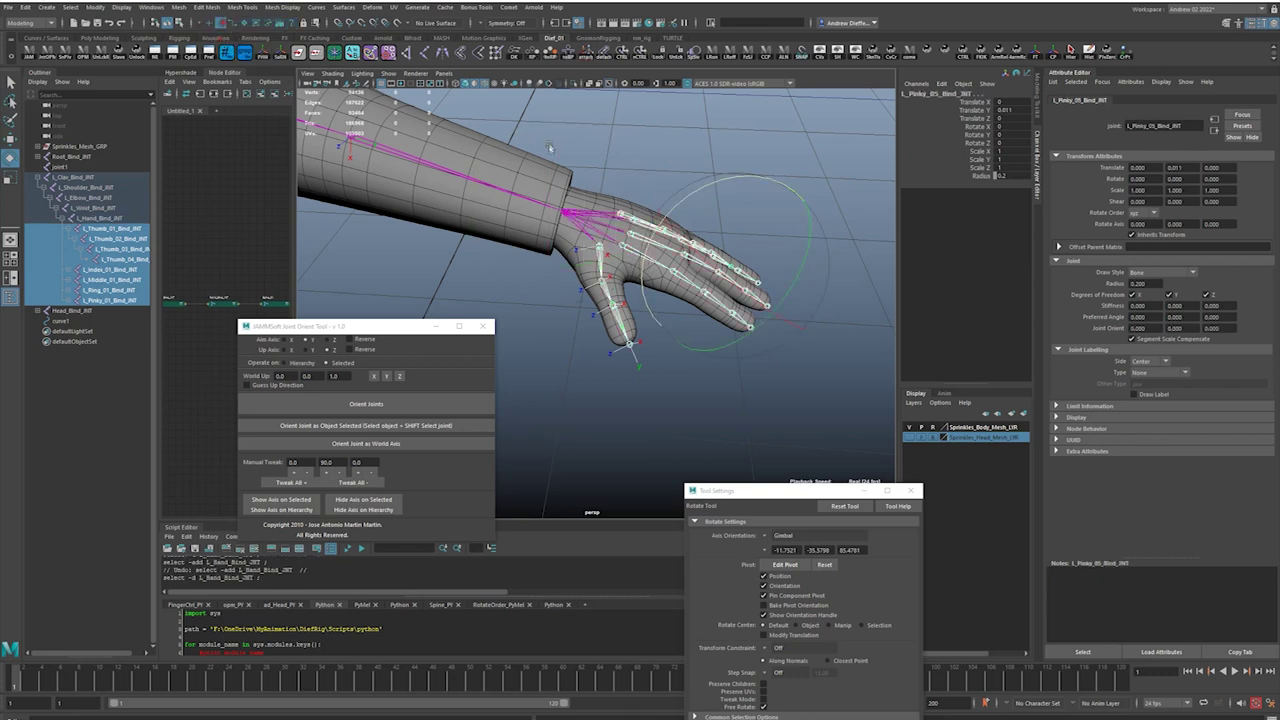
{"action": "mouse_move", "coordinate": [536, 165]}
{"action": "left_mouse_down", "text": "ctrl"}
{"action": "mouse_move", "coordinate": [639, 257]}
{"action": "mouse_move", "coordinate": [647, 242]}
{"action": "left_mouse_up", "text": "ctrl"}
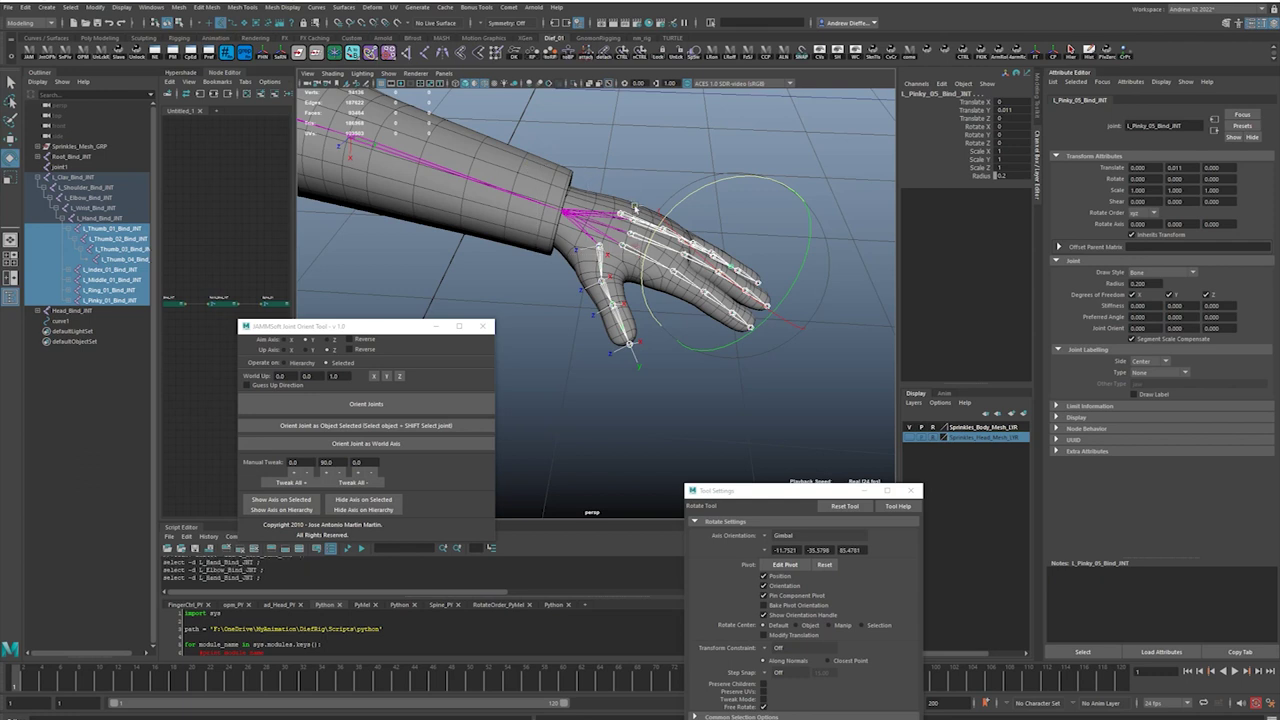
{"action": "left_click", "coordinate": [622, 214], "text": "ctrl"}
{"action": "left_click", "coordinate": [630, 224], "text": "ctrl"}
{"action": "left_click", "coordinate": [631, 236], "text": "ctrl"}
{"action": "left_click", "coordinate": [624, 245], "text": "ctrl"}
{"action": "left_click", "coordinate": [600, 246], "text": "ctrl"}
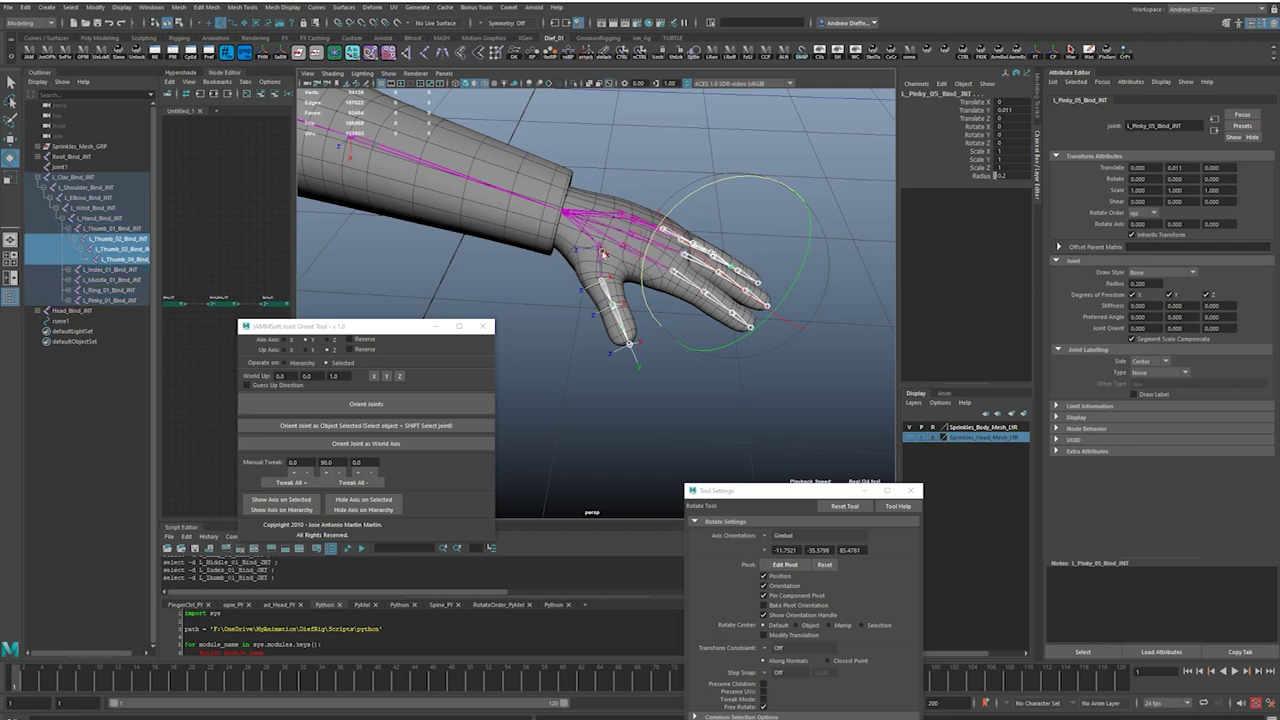
Test-curl the remaining joints about -49.2 around Z, repeat at about -40.3 with the thumb base joint added, and undo both tests.
{"action": "left_click_drag", "start_coordinate": [685, 196], "coordinate": [779, 198]}
{"action": "key", "text": "ctrl+z"}
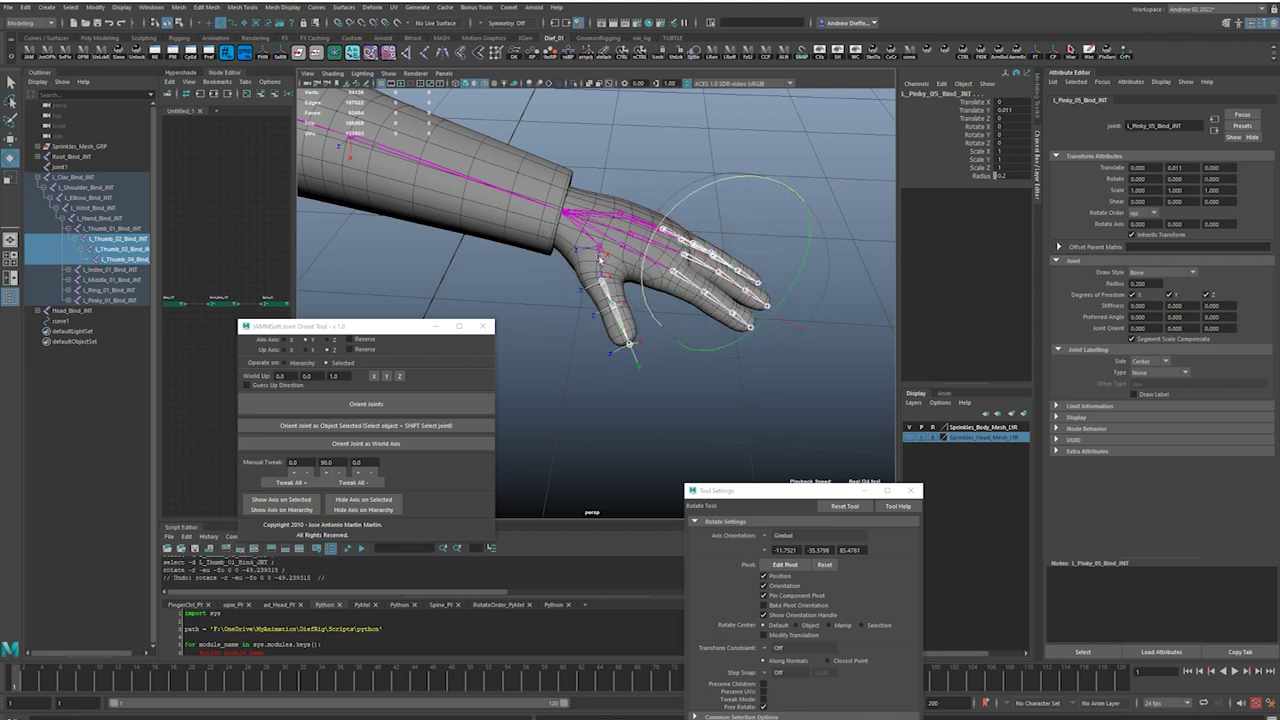
{"action": "left_click", "coordinate": [600, 259], "text": "shift"}
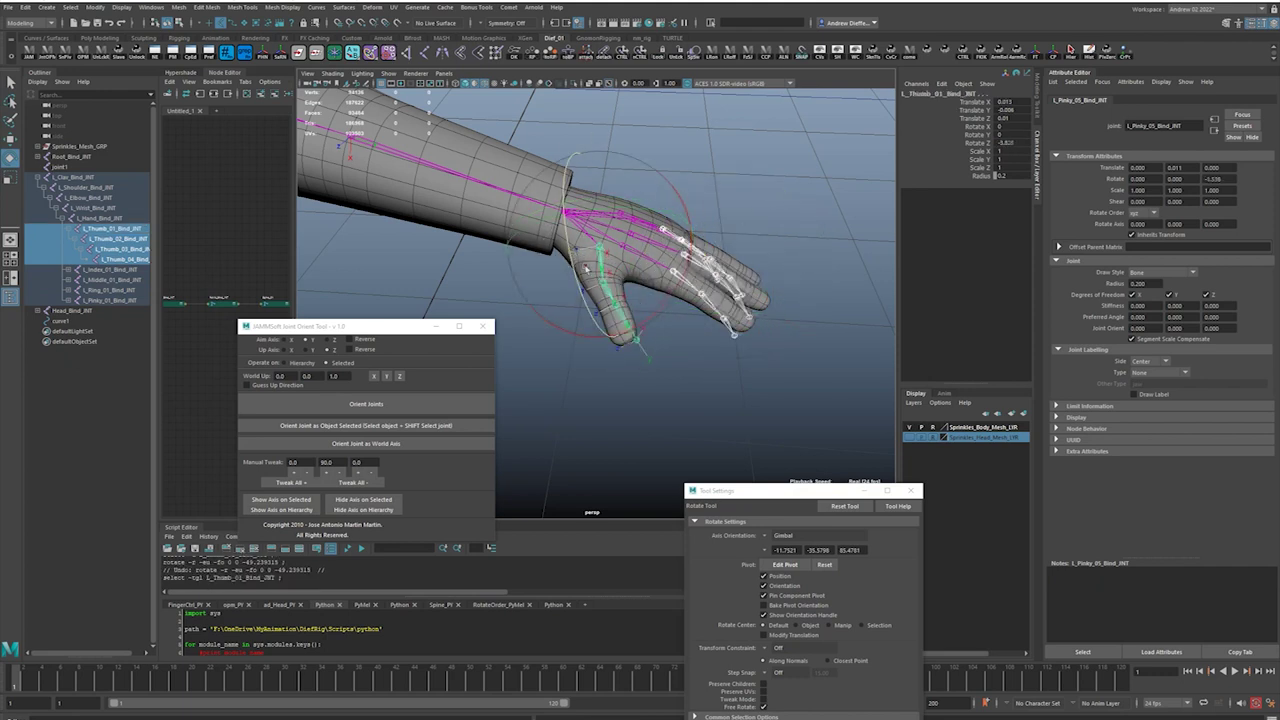
{"action": "left_click_drag", "start_coordinate": [587, 268], "coordinate": [630, 308]}
{"action": "key", "text": "ctrl+z"}
{"action": "key", "text": "ctrl+z"}
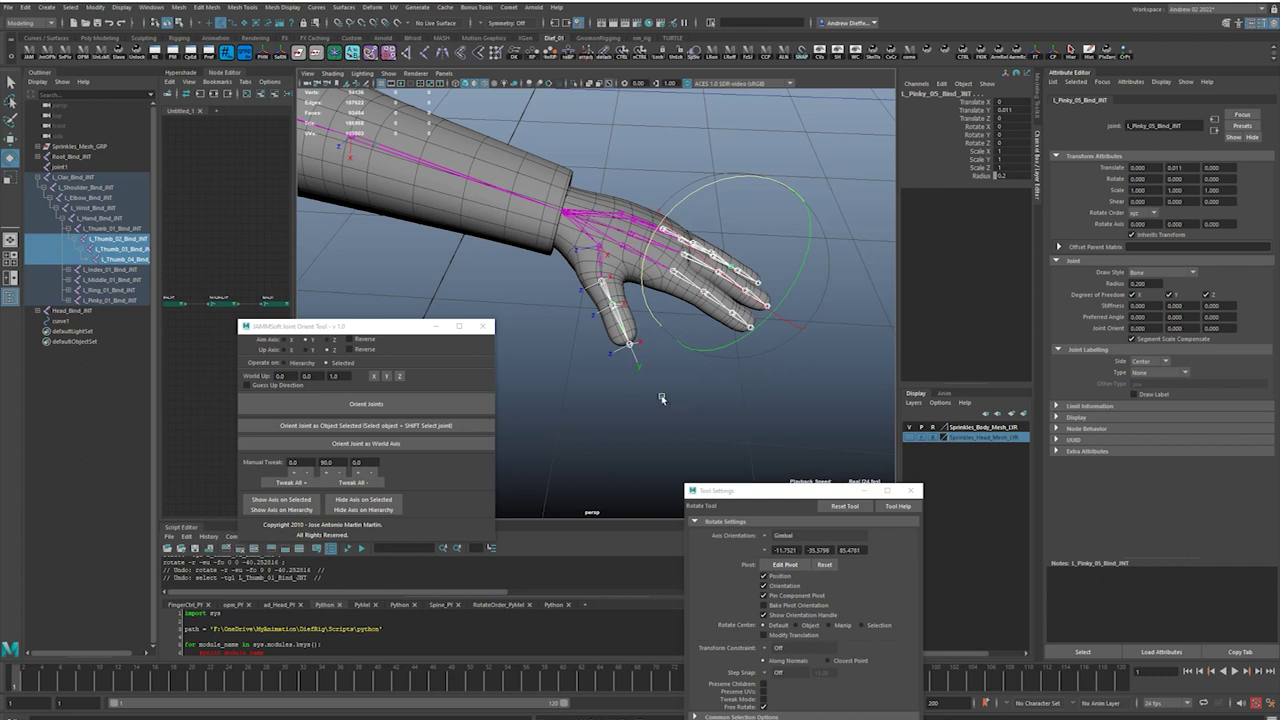
Rotate the second index finger joint, L_Index_02_Bind_JNT, about 2 around Z and clear the selection.
{"action": "left_click_drag", "start_coordinate": [662, 399], "coordinate": [740, 372], "text": "alt"}
{"action": "right_click_drag", "start_coordinate": [742, 373], "coordinate": [757, 373], "text": "alt"}
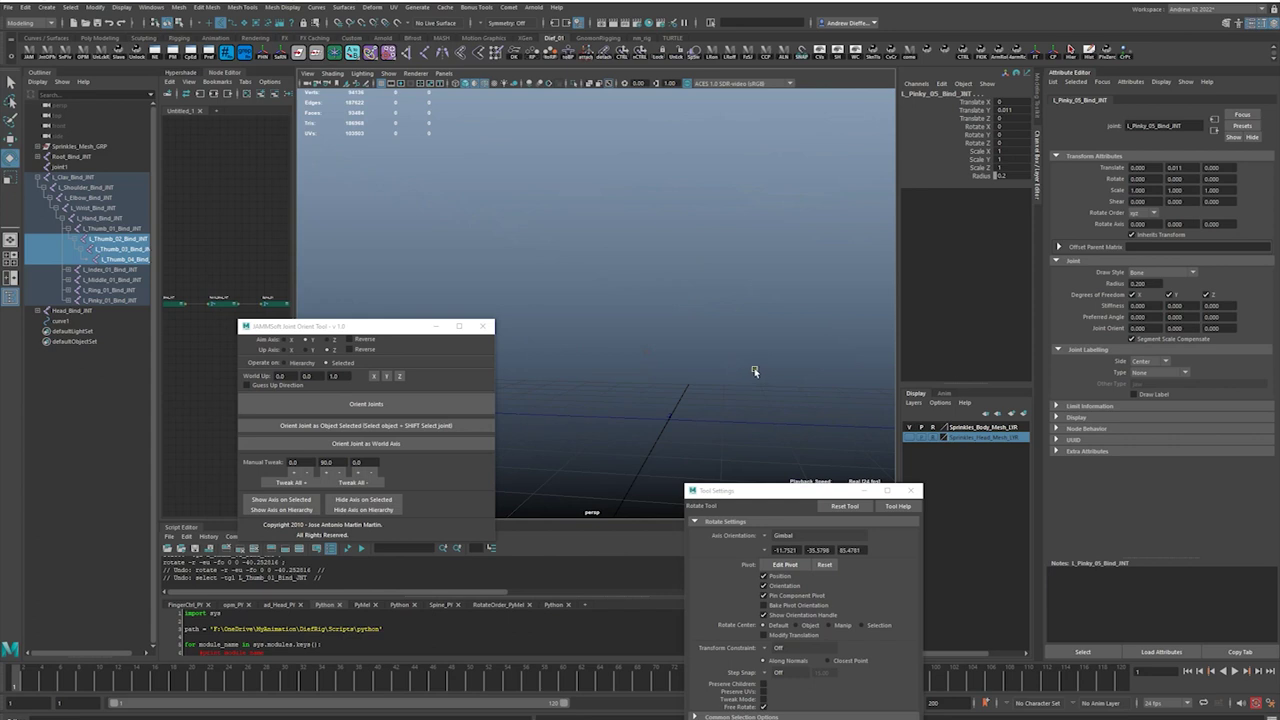
{"action": "left_click_drag", "start_coordinate": [755, 371], "coordinate": [680, 374], "text": "alt"}
{"action": "left_click", "coordinate": [870, 219]}
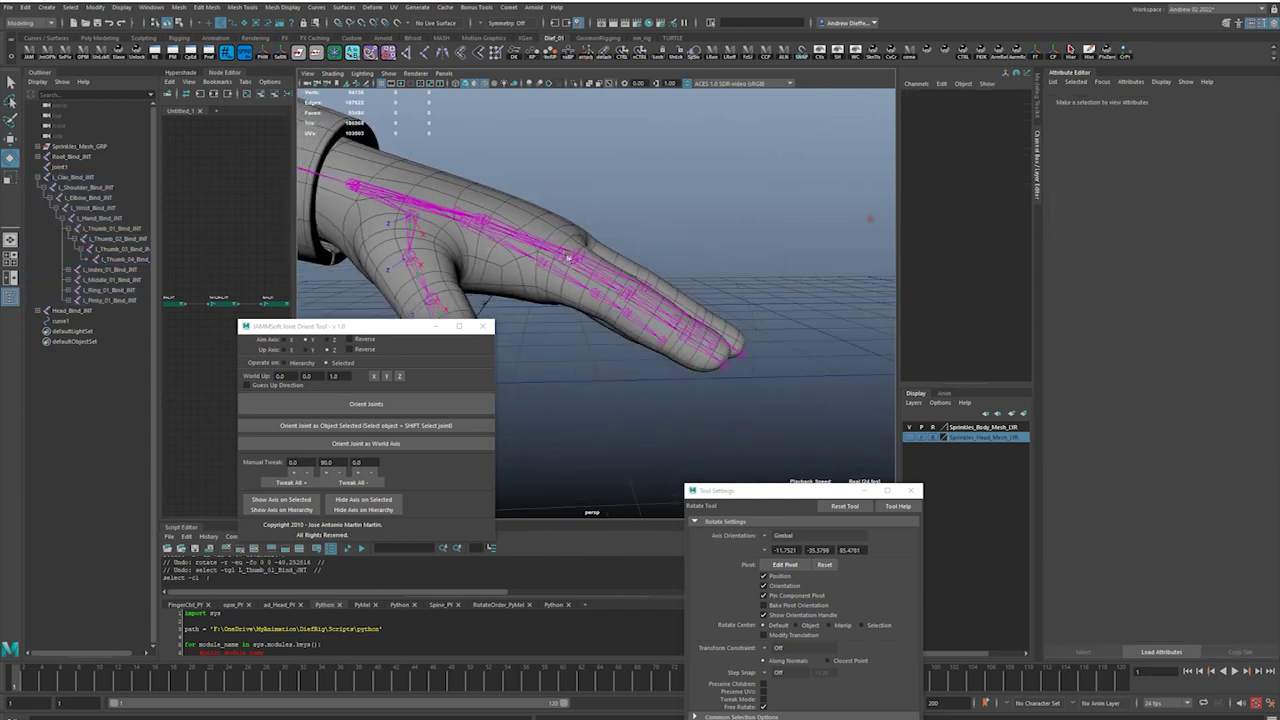
{"action": "left_click", "coordinate": [547, 252]}
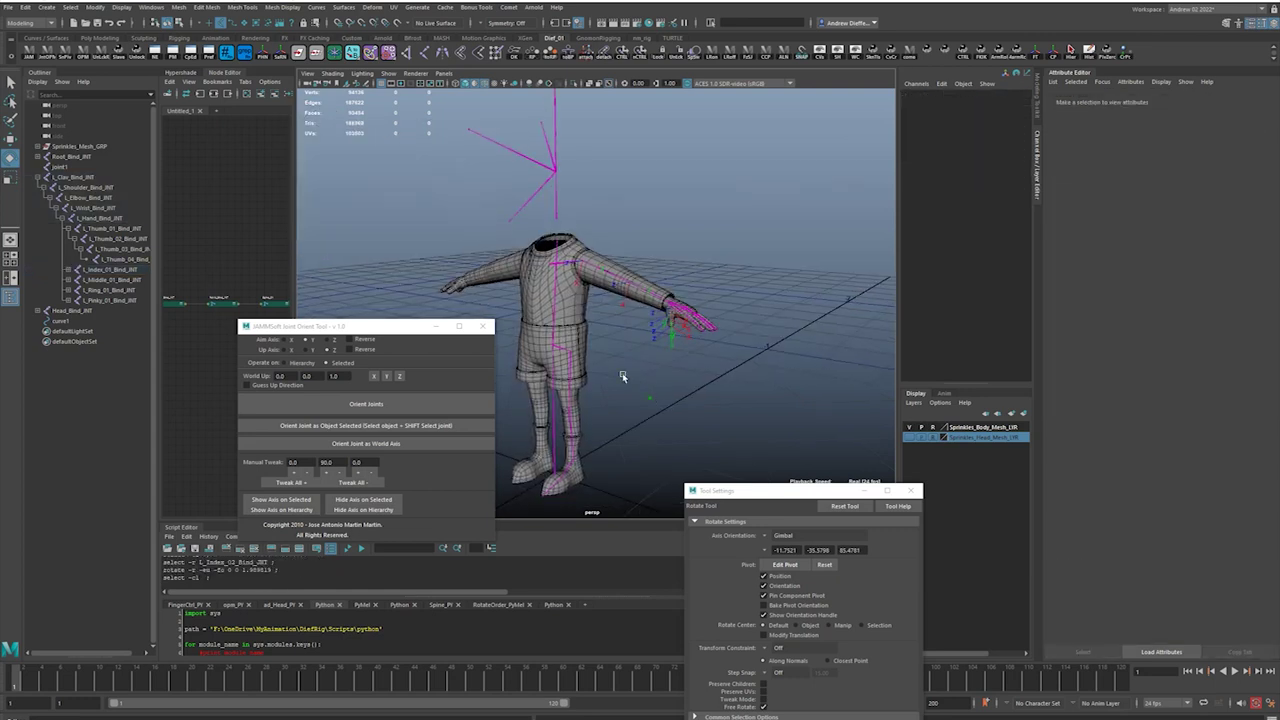
{"action": "scroll", "coordinate": [623, 372], "scroll_direction": "up", "scroll_amount": 8}
{"action": "middle_click_drag", "start_coordinate": [623, 358], "coordinate": [686, 376], "text": "alt"}
{"action": "scroll", "coordinate": [684, 368], "scroll_direction": "down", "scroll_amount": 7}
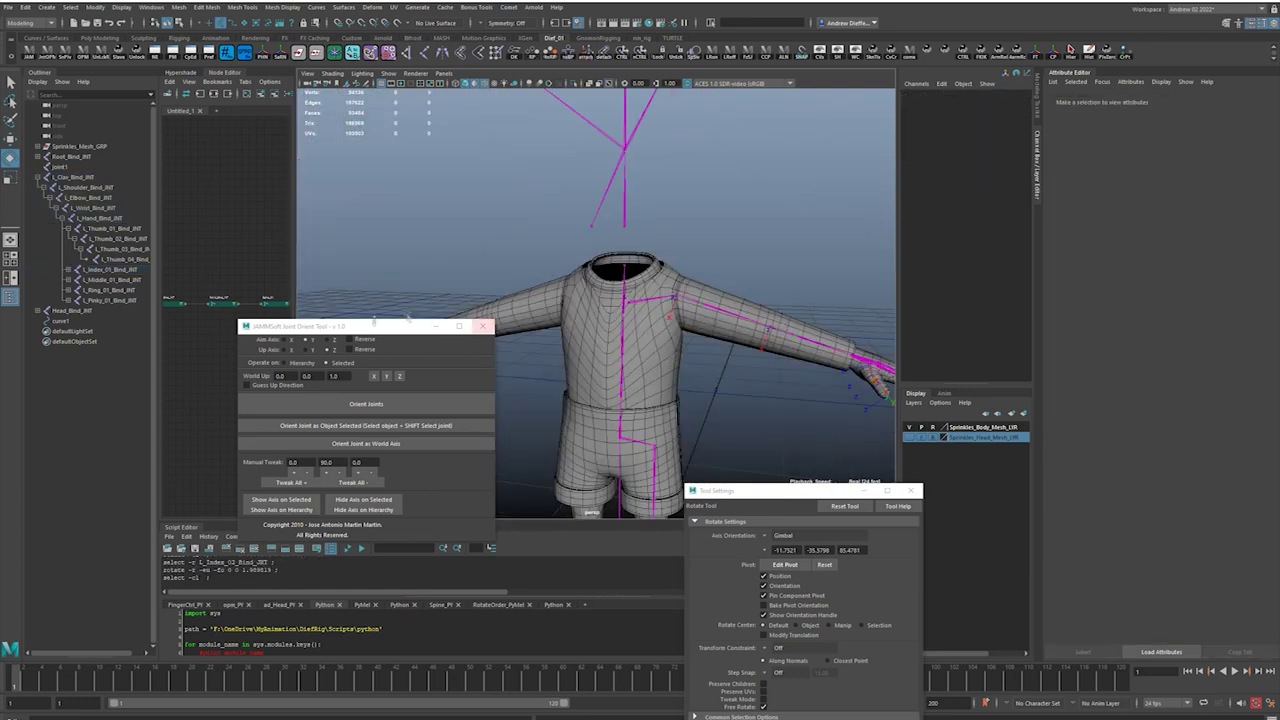
Test-rotate the left elbow joint about 69.3 around X, undo the rotation and clear the selection.
{"action": "left_click_drag", "start_coordinate": [370, 333], "coordinate": [265, 281]}
{"action": "left_click_drag", "start_coordinate": [582, 346], "coordinate": [616, 360], "text": "alt"}
{"action": "scroll", "coordinate": [656, 325], "scroll_direction": "up", "scroll_amount": 3}
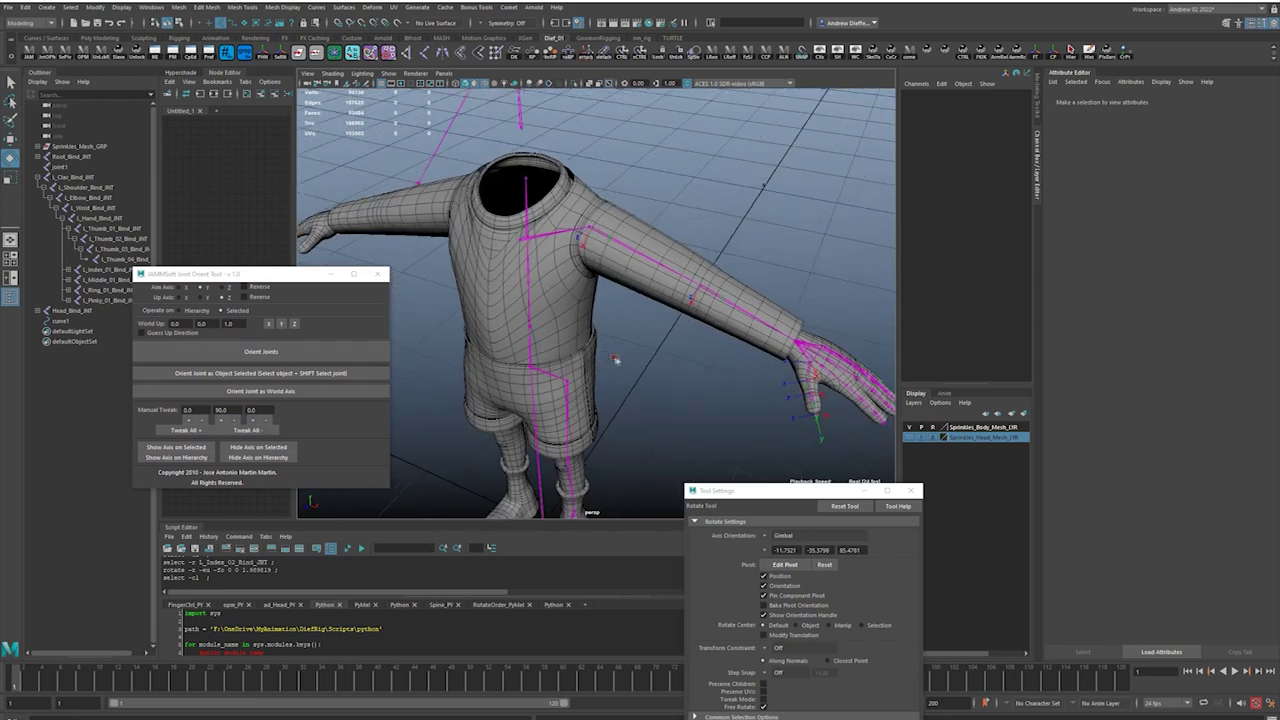
{"action": "left_click", "coordinate": [747, 316]}
{"action": "left_click_drag", "start_coordinate": [711, 354], "coordinate": [603, 386]}
{"action": "key", "text": "ctrl+z"}
{"action": "left_click", "coordinate": [243, 192]}
{"action": "key", "text": "super"}
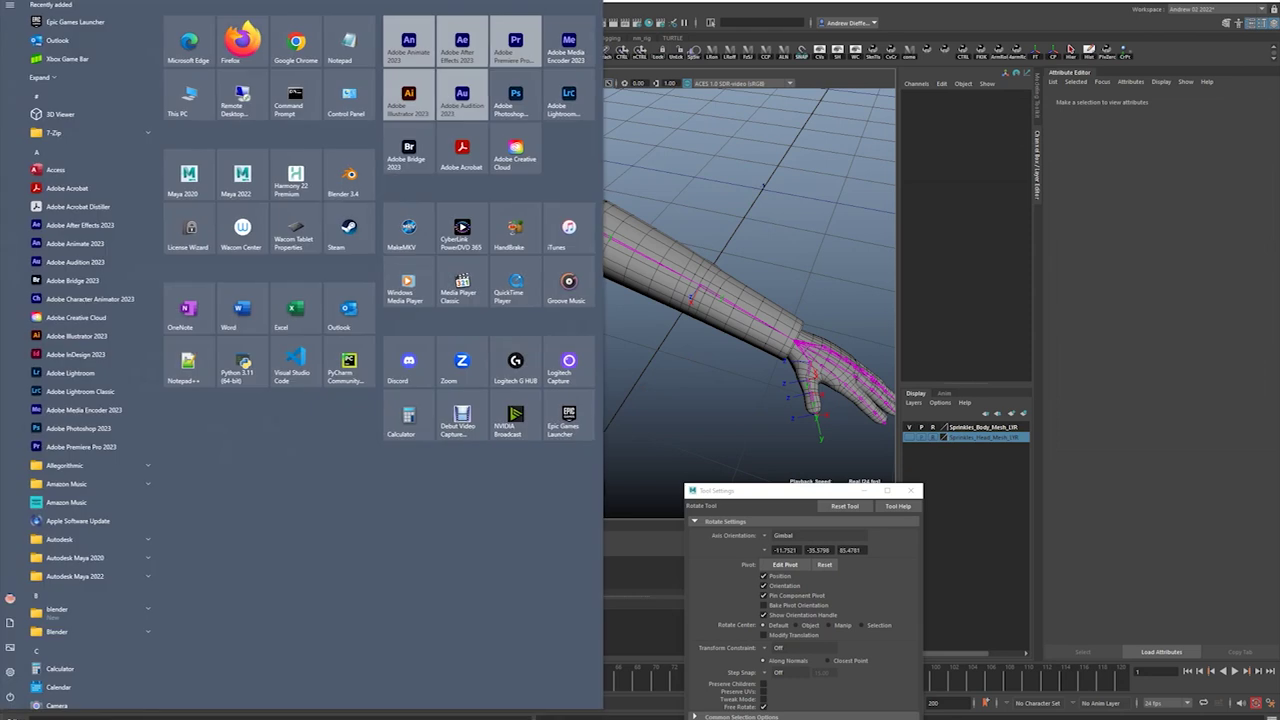
{"action": "key", "text": "super"}
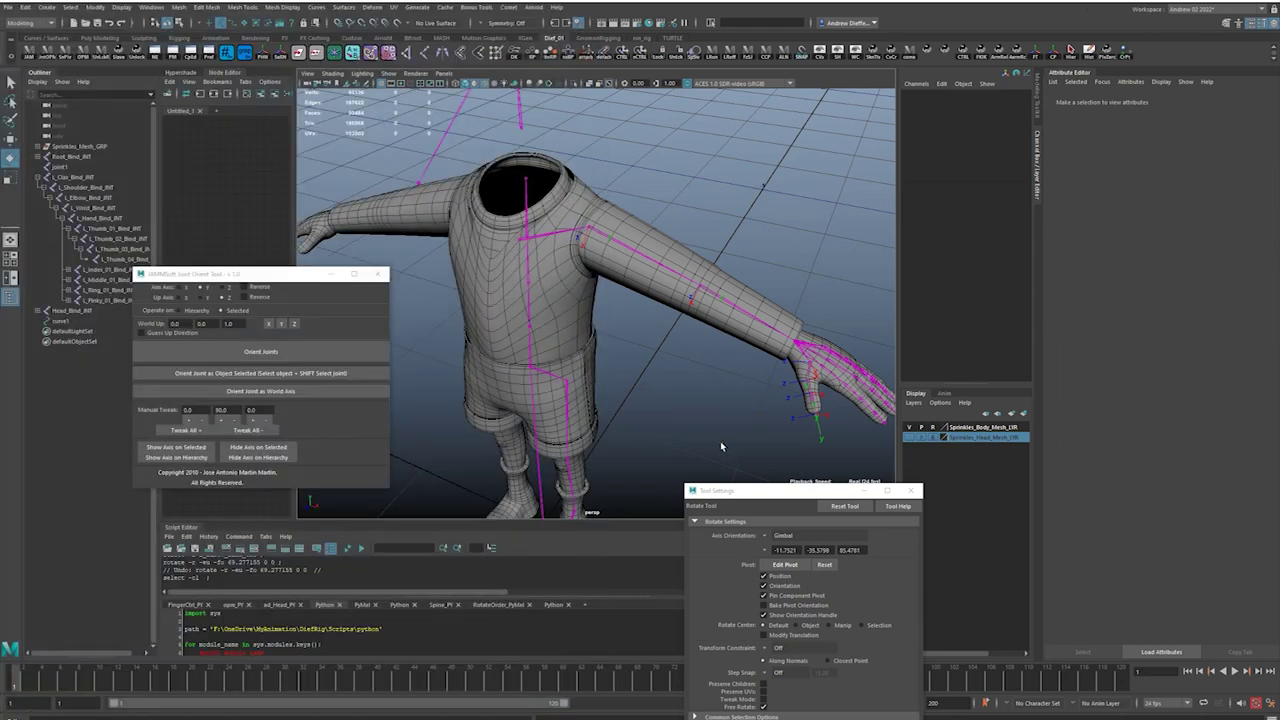
Reorient the left thigh joint, L_Thigh_Bind_JNT, with the Joint Orient Tool's Orient Joints operation.
{"action": "left_click_drag", "start_coordinate": [622, 248], "coordinate": [643, 250], "text": "alt"}
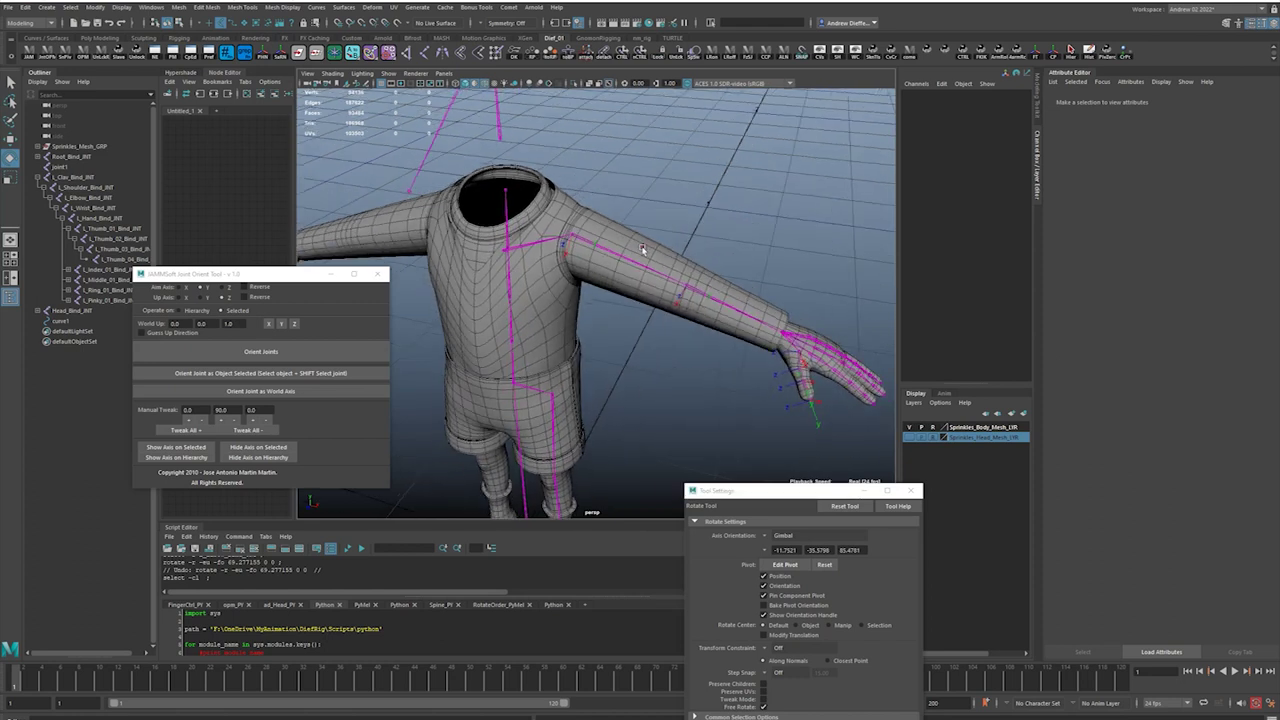
{"action": "left_click", "coordinate": [596, 249]}
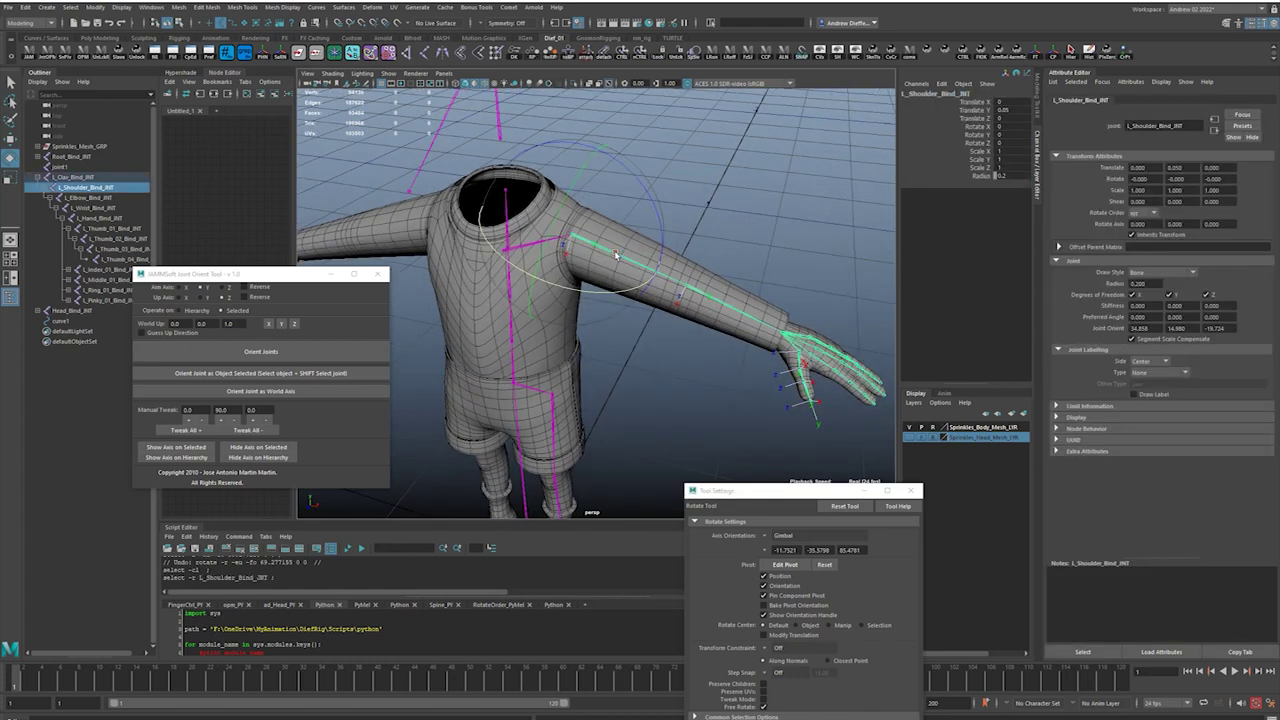
{"action": "left_click", "coordinate": [679, 362]}
{"action": "middle_click_drag", "start_coordinate": [537, 374], "coordinate": [580, 250], "text": "alt"}
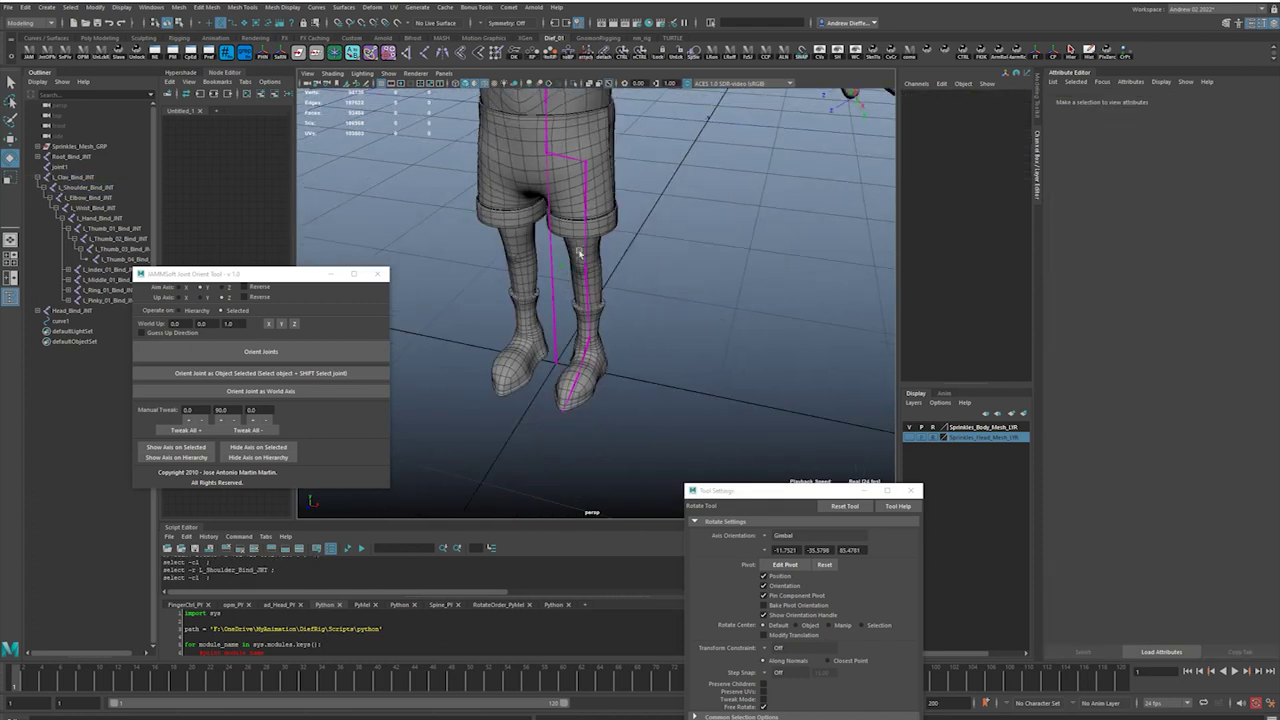
{"action": "left_click", "coordinate": [585, 188]}
{"action": "left_click", "coordinate": [350, 352]}
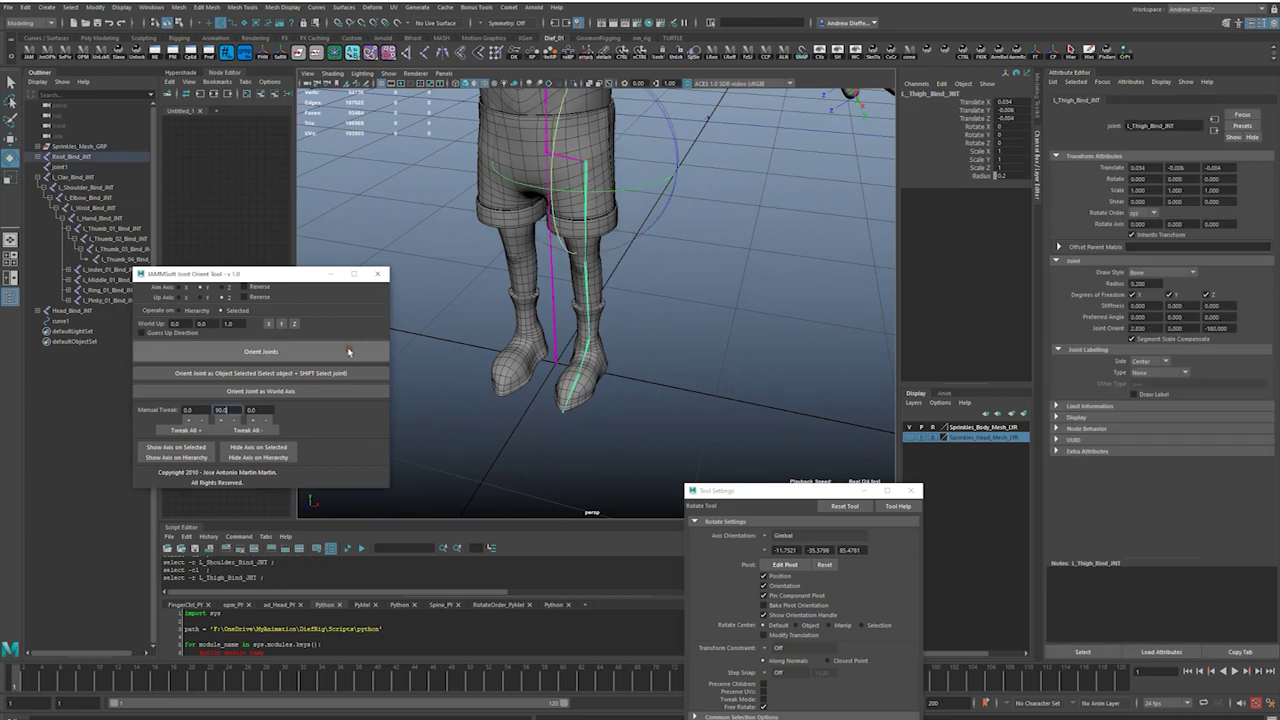
Reorient the left knee joint, L_Knee_Bind_JNT, with the Orient Joints operation.
{"action": "left_click_drag", "start_coordinate": [683, 281], "coordinate": [619, 268], "text": "alt"}
{"action": "left_click", "coordinate": [714, 345]}
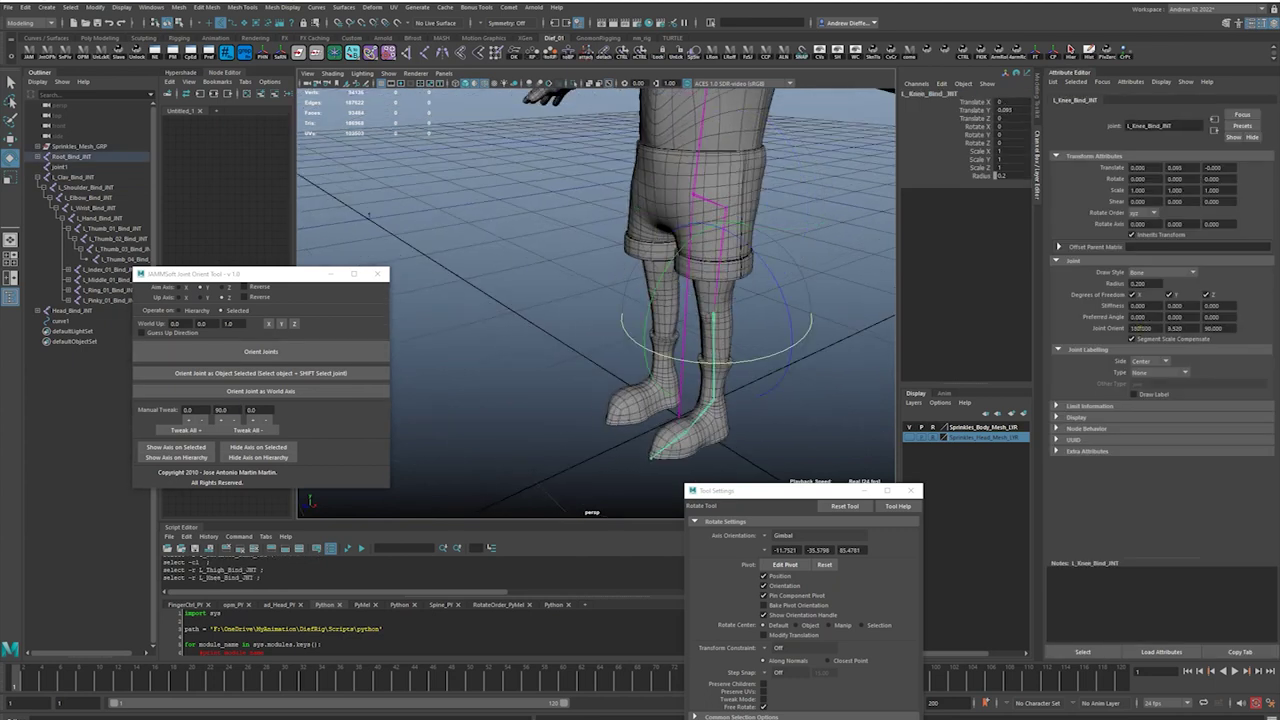
{"action": "left_click_drag", "start_coordinate": [753, 403], "coordinate": [697, 383], "text": "alt"}
{"action": "middle_click_drag", "start_coordinate": [697, 383], "coordinate": [510, 290], "text": "alt"}
{"action": "left_click_drag", "start_coordinate": [510, 290], "coordinate": [490, 276], "text": "alt"}
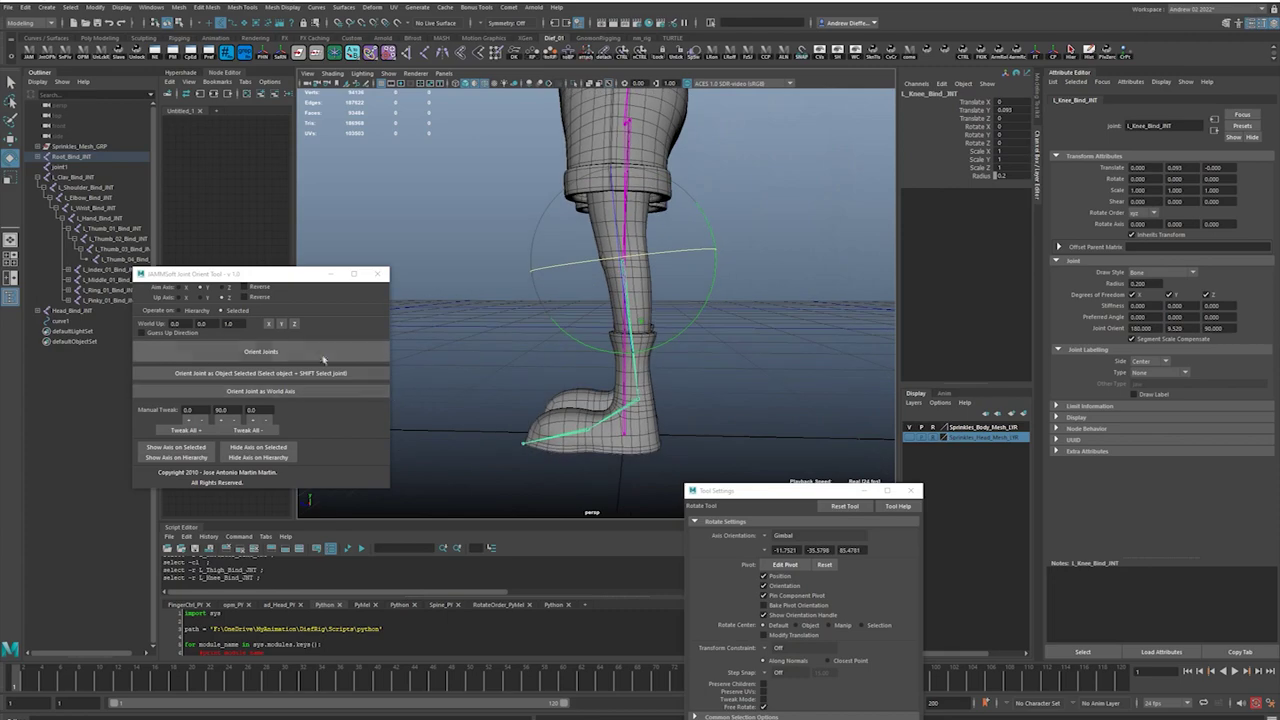
{"action": "left_click", "coordinate": [321, 357]}
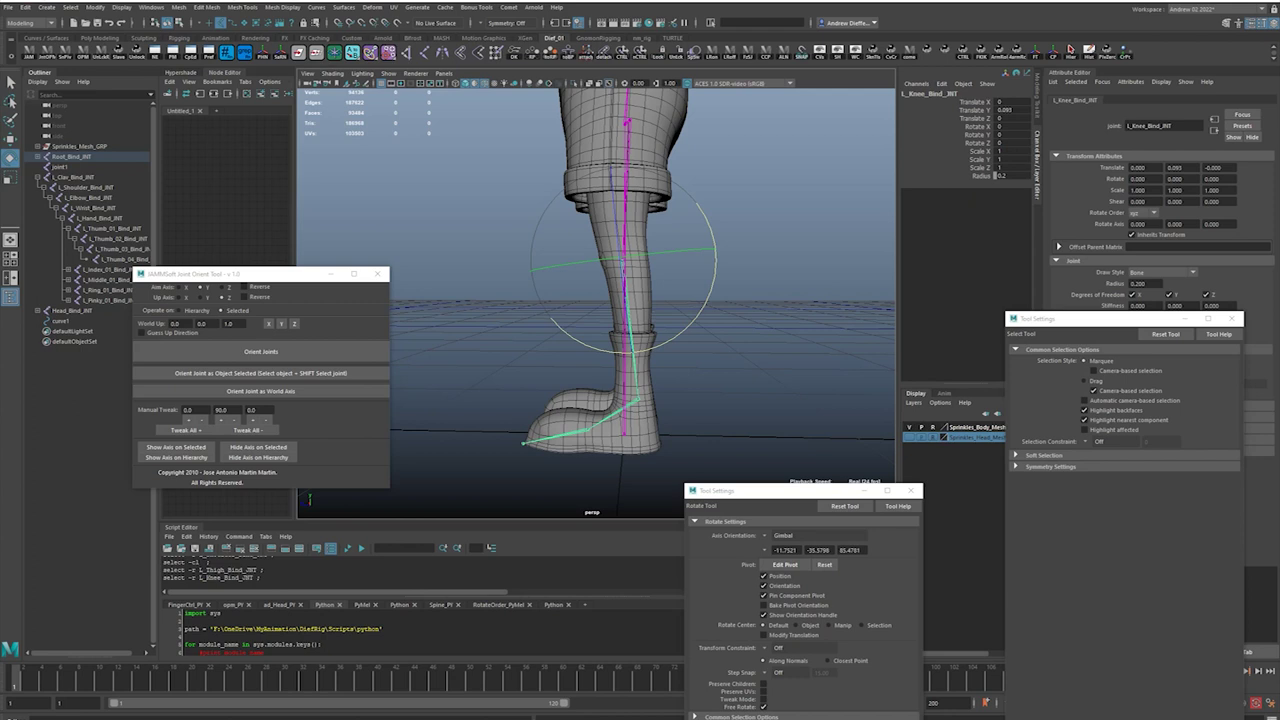
Switch to the Move tool and examine the axis orientation of the left thigh and knee joints from several angles.
{"action": "key", "text": "w"}
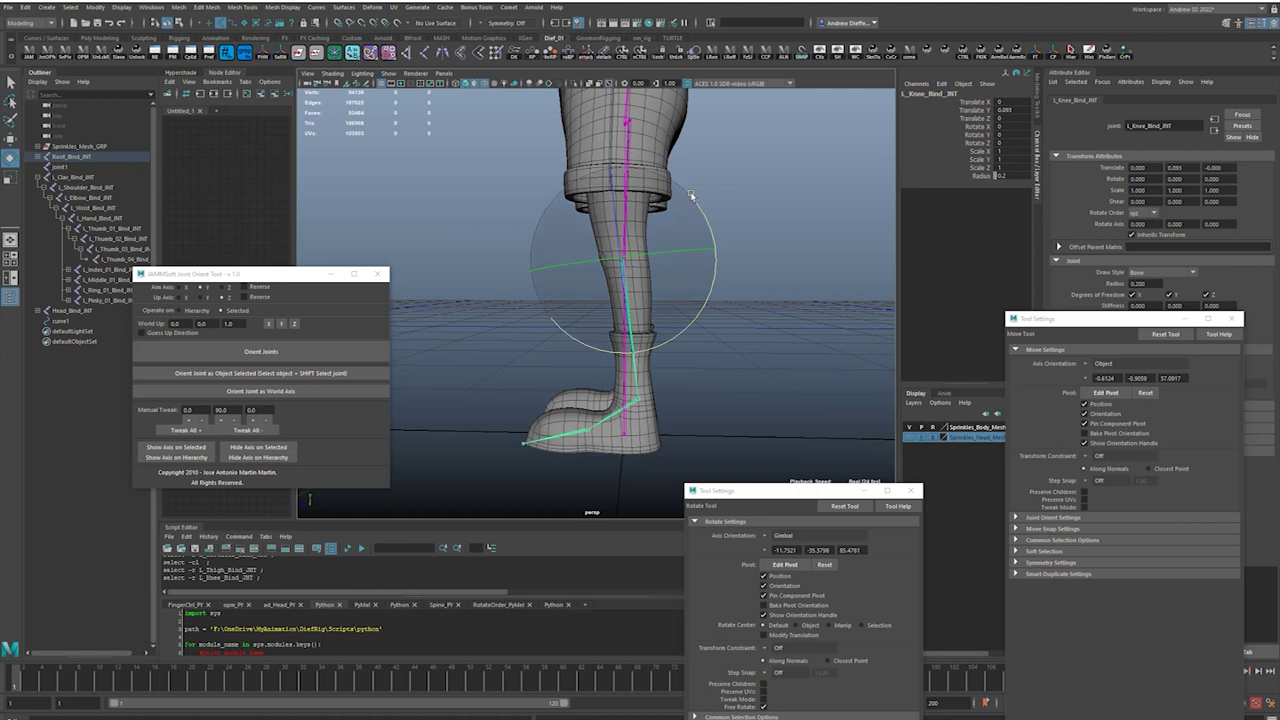
{"action": "left_click_drag", "start_coordinate": [692, 196], "coordinate": [768, 200], "text": "alt"}
{"action": "middle_click_drag", "start_coordinate": [768, 200], "coordinate": [800, 375], "text": "alt"}
{"action": "left_click", "coordinate": [679, 303]}
{"action": "left_click", "coordinate": [639, 338]}
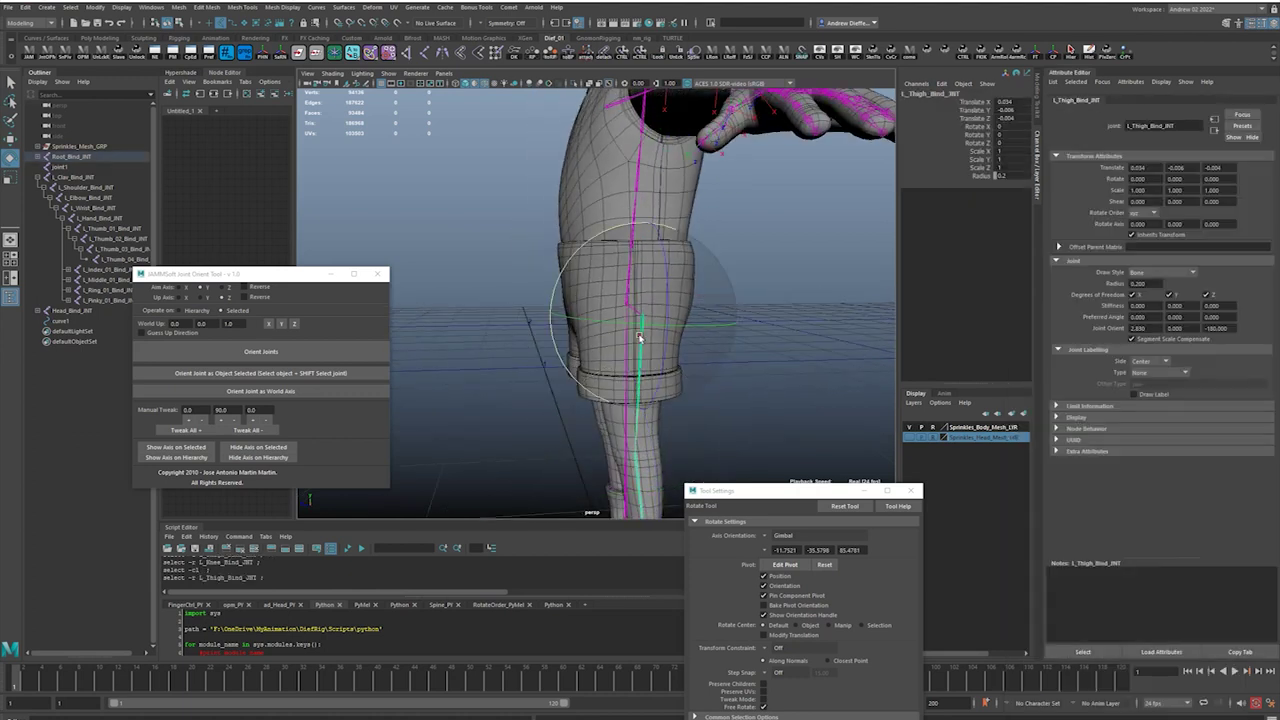
{"action": "key", "text": "w"}
{"action": "left_click_drag", "start_coordinate": [641, 340], "coordinate": [720, 397], "text": "alt"}
{"action": "middle_click_drag", "start_coordinate": [688, 225], "coordinate": [667, 333], "text": "alt"}
{"action": "left_click_drag", "start_coordinate": [650, 343], "coordinate": [631, 320], "text": "alt"}
{"action": "middle_click_drag", "start_coordinate": [631, 340], "coordinate": [666, 263], "text": "alt"}
{"action": "left_click_drag", "start_coordinate": [666, 263], "coordinate": [594, 299], "text": "alt"}
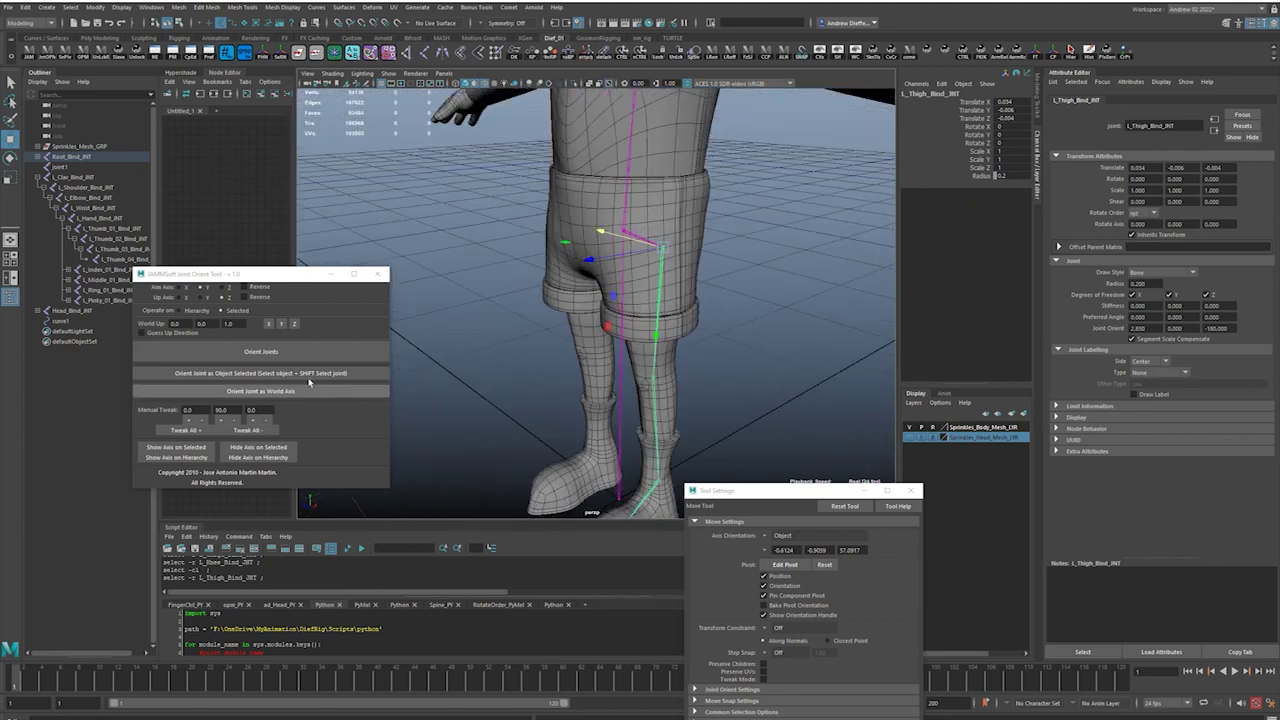
{"action": "key", "text": "f"}
{"action": "left_click", "coordinate": [50, 188]}
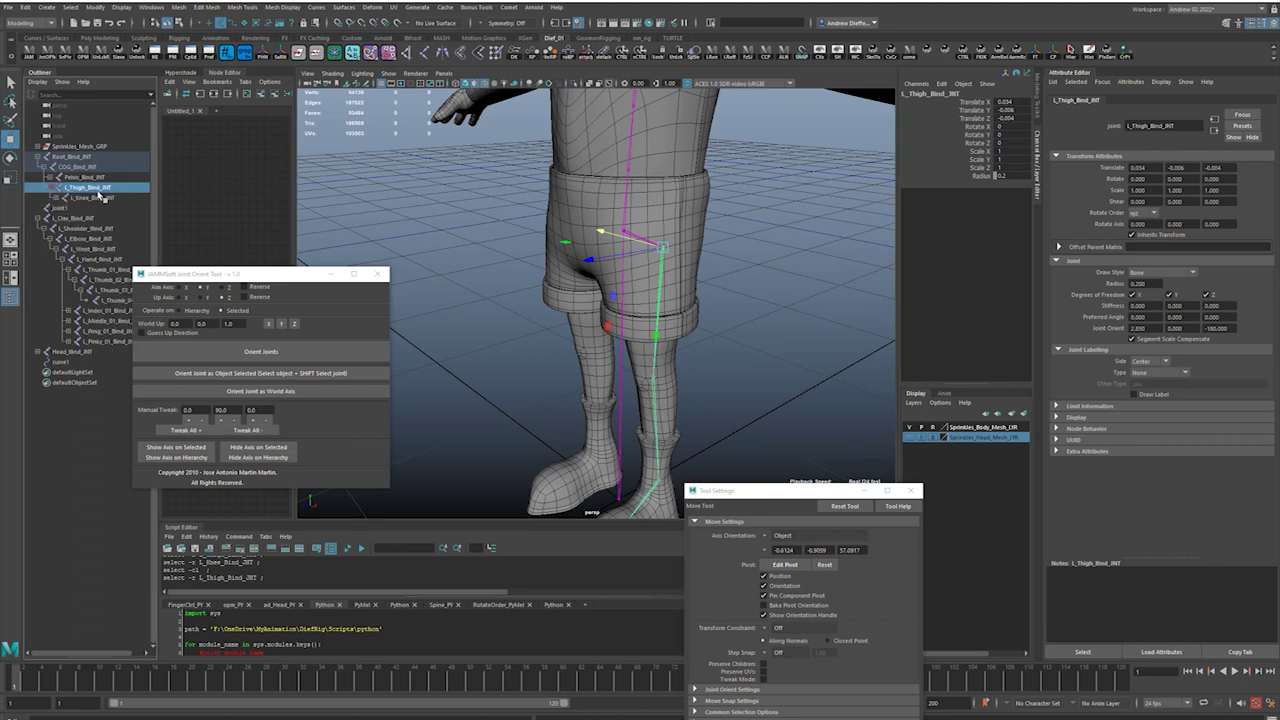
{"action": "left_click", "coordinate": [95, 200]}
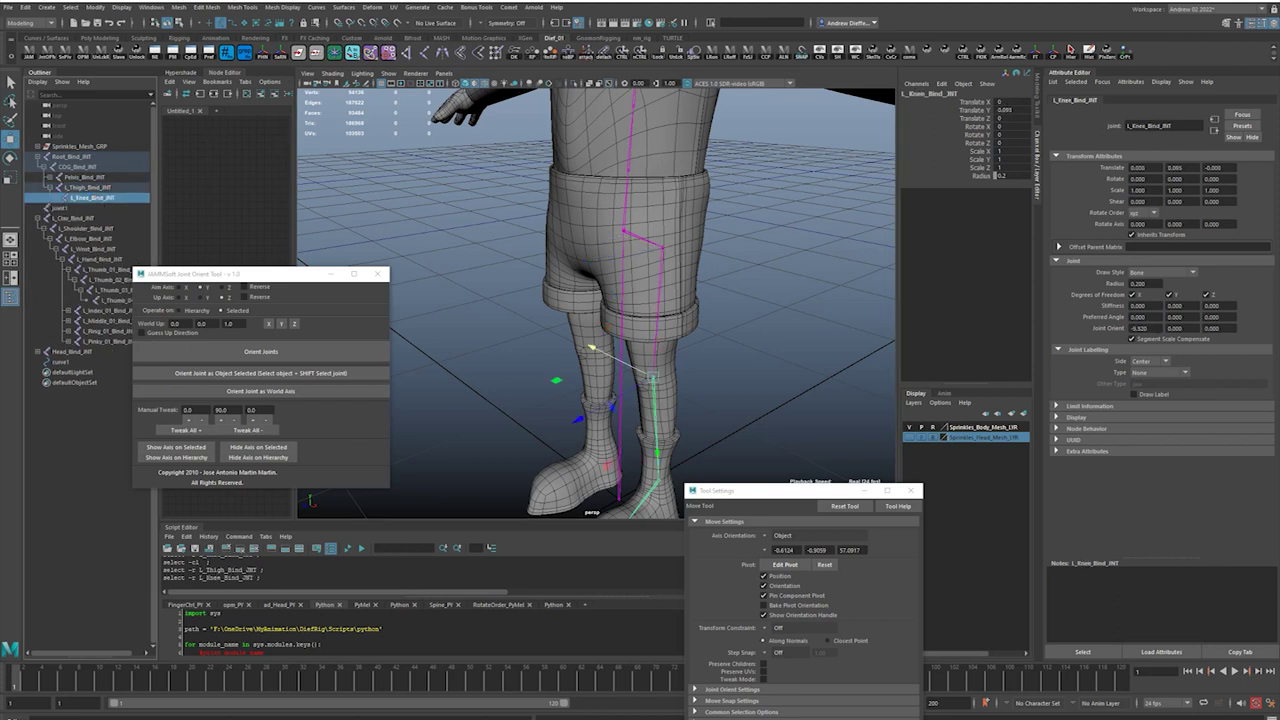
Orient the left ankle joint, L_Ankle_Bind_JNT, to the world axis.
{"action": "middle_click_drag", "start_coordinate": [792, 377], "coordinate": [780, 351], "text": "alt"}
{"action": "left_click_drag", "start_coordinate": [780, 351], "coordinate": [766, 414], "text": "alt"}
{"action": "left_click", "coordinate": [685, 413]}
{"action": "middle_click_drag", "start_coordinate": [766, 414], "coordinate": [720, 371], "text": "alt"}
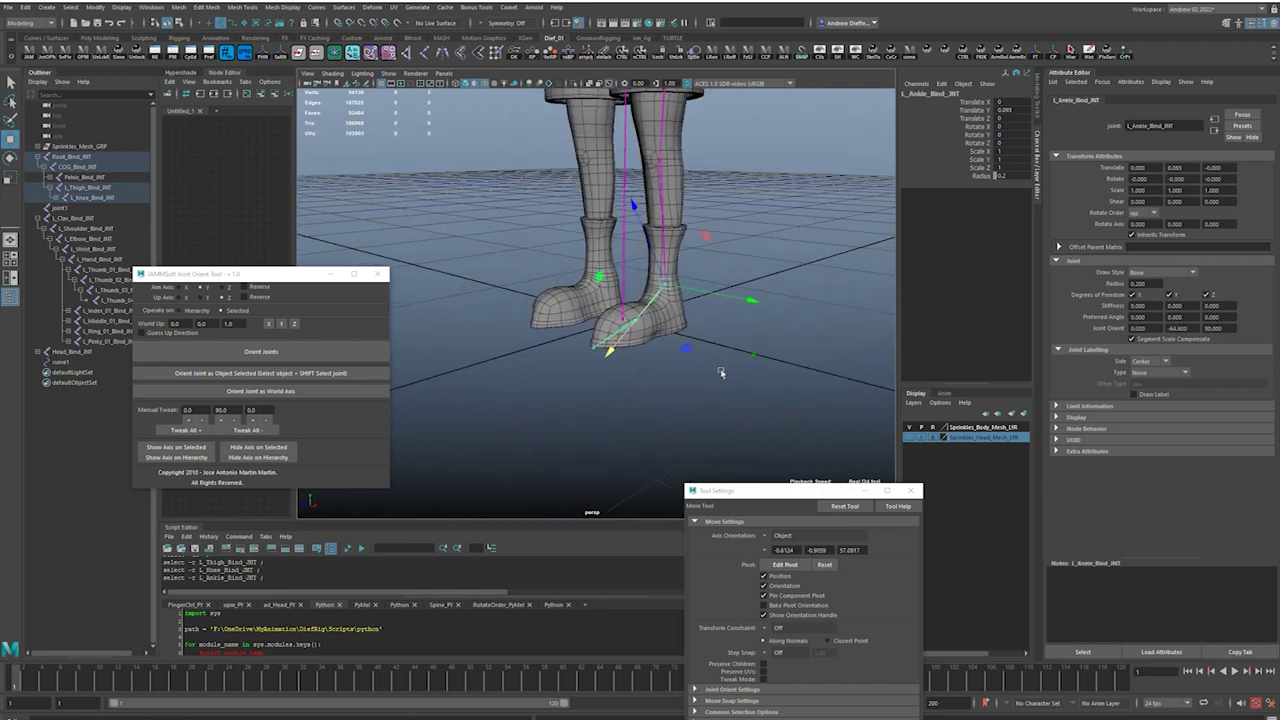
{"action": "left_click_drag", "start_coordinate": [720, 371], "coordinate": [643, 372], "text": "alt"}
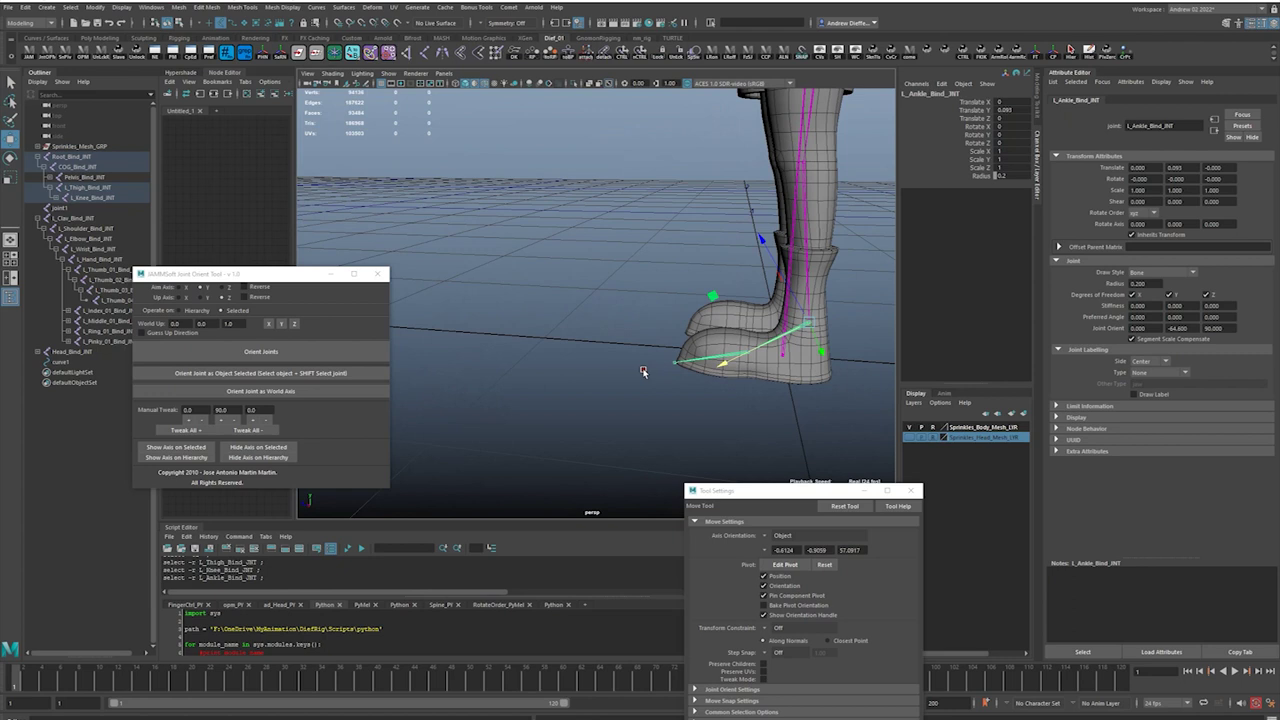
{"action": "left_click", "coordinate": [317, 393]}
{"action": "left_click_drag", "start_coordinate": [495, 391], "coordinate": [562, 441], "text": "alt"}
{"action": "left_click", "coordinate": [562, 441]}
{"action": "left_click", "coordinate": [561, 378]}
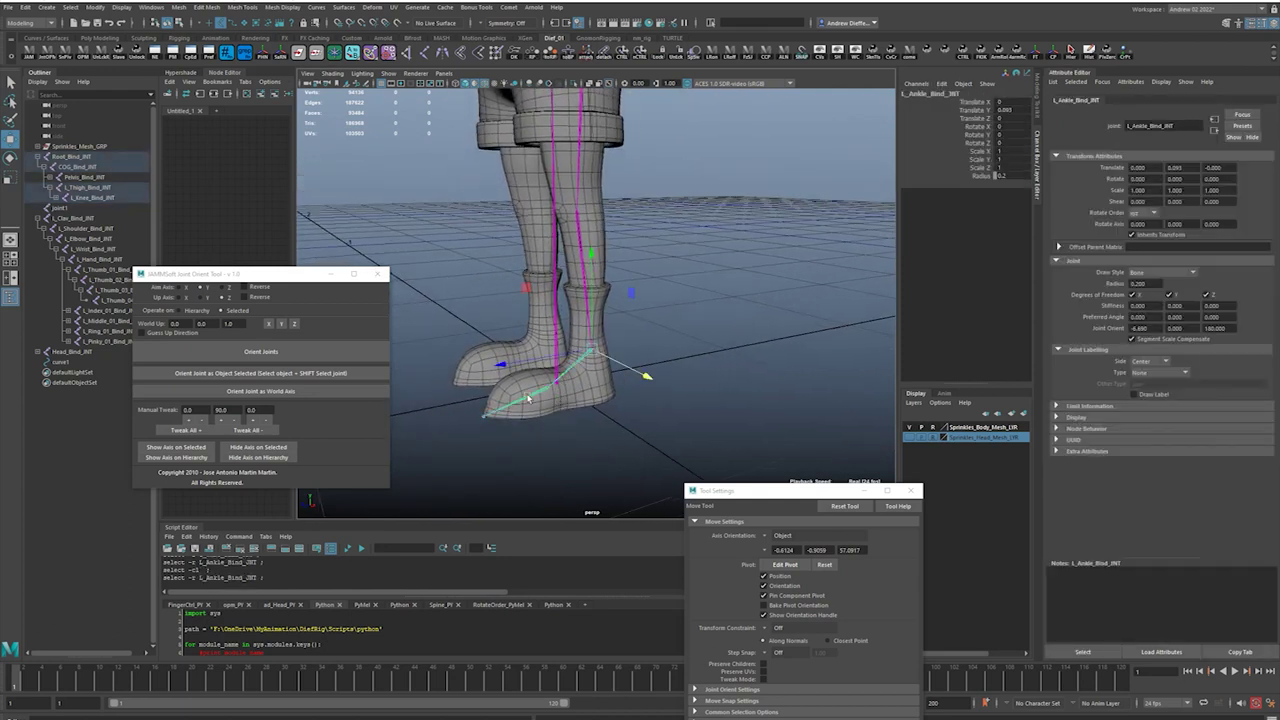
Reorient the left ball joint and the toe end joint, L_Toe_END_Bind_JNT, with Orient Joints and clear the selection.
{"action": "left_click", "coordinate": [529, 399]}
{"action": "left_click", "coordinate": [240, 352]}
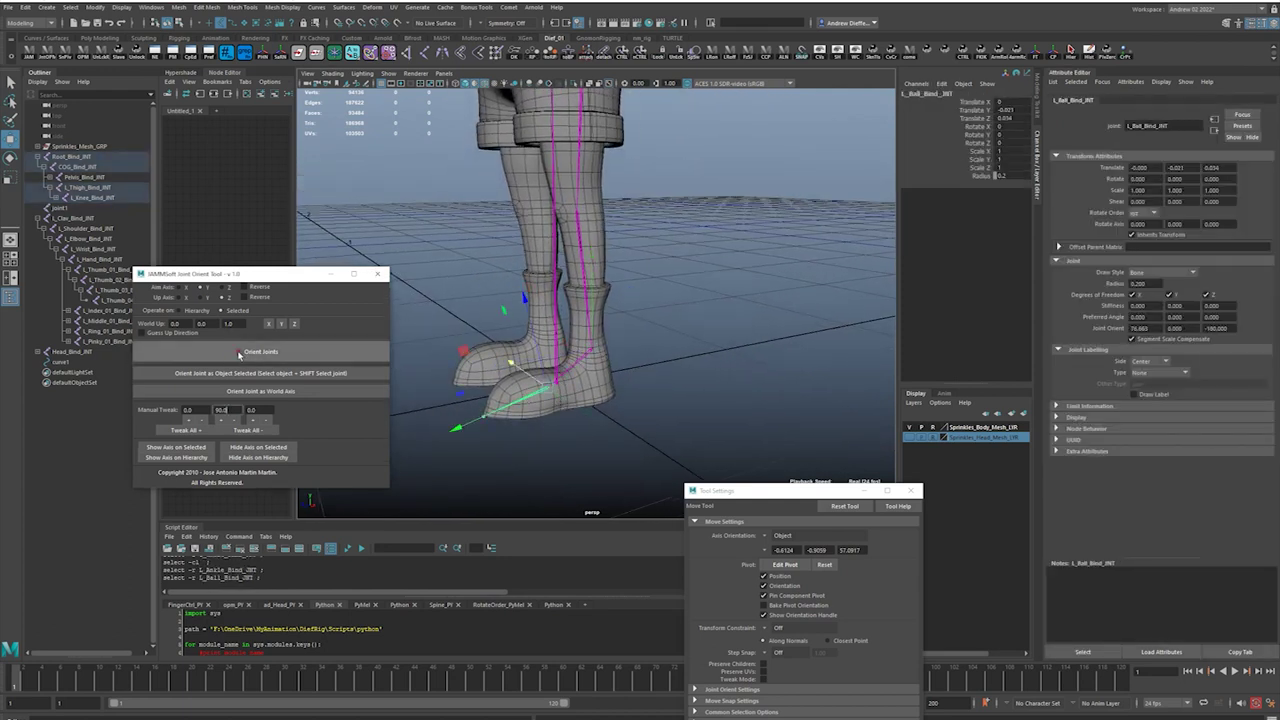
{"action": "left_click_drag", "start_coordinate": [490, 415], "coordinate": [529, 437], "text": "alt"}
{"action": "left_click", "coordinate": [514, 432]}
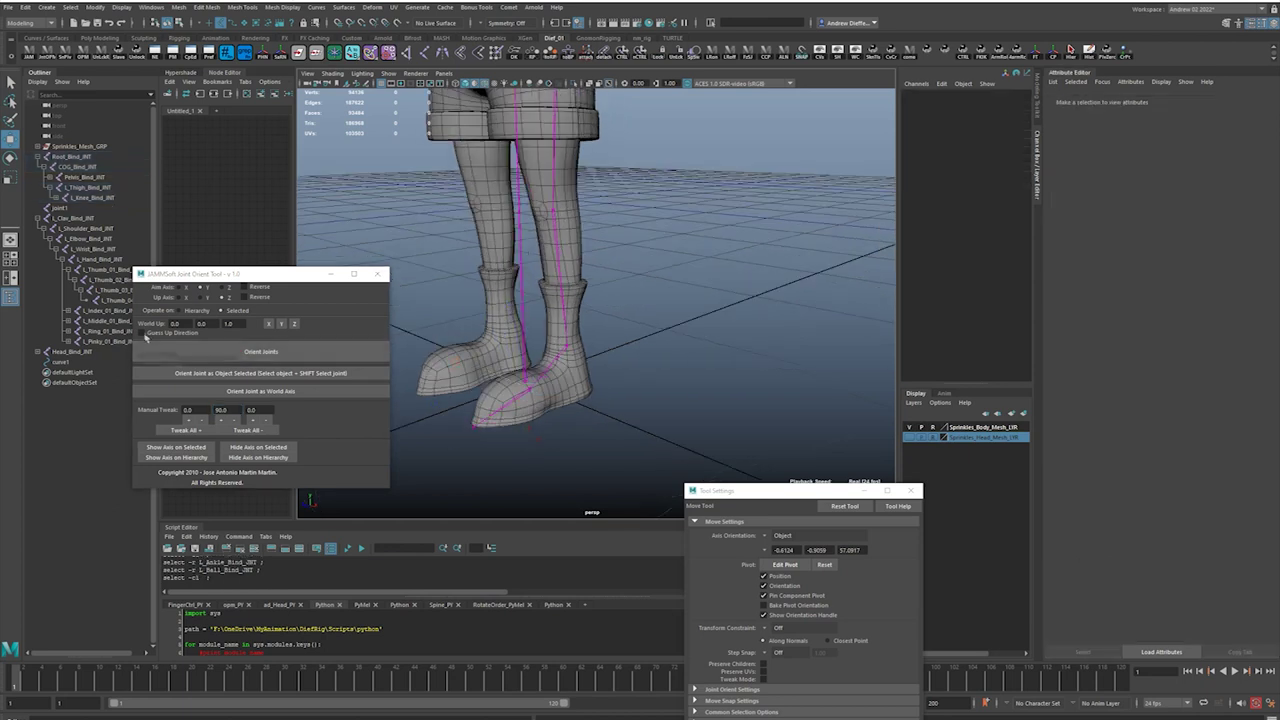
{"action": "left_click", "coordinate": [472, 428]}
{"action": "left_click", "coordinate": [292, 352]}
{"action": "left_click_drag", "start_coordinate": [491, 418], "coordinate": [578, 434], "text": "alt"}
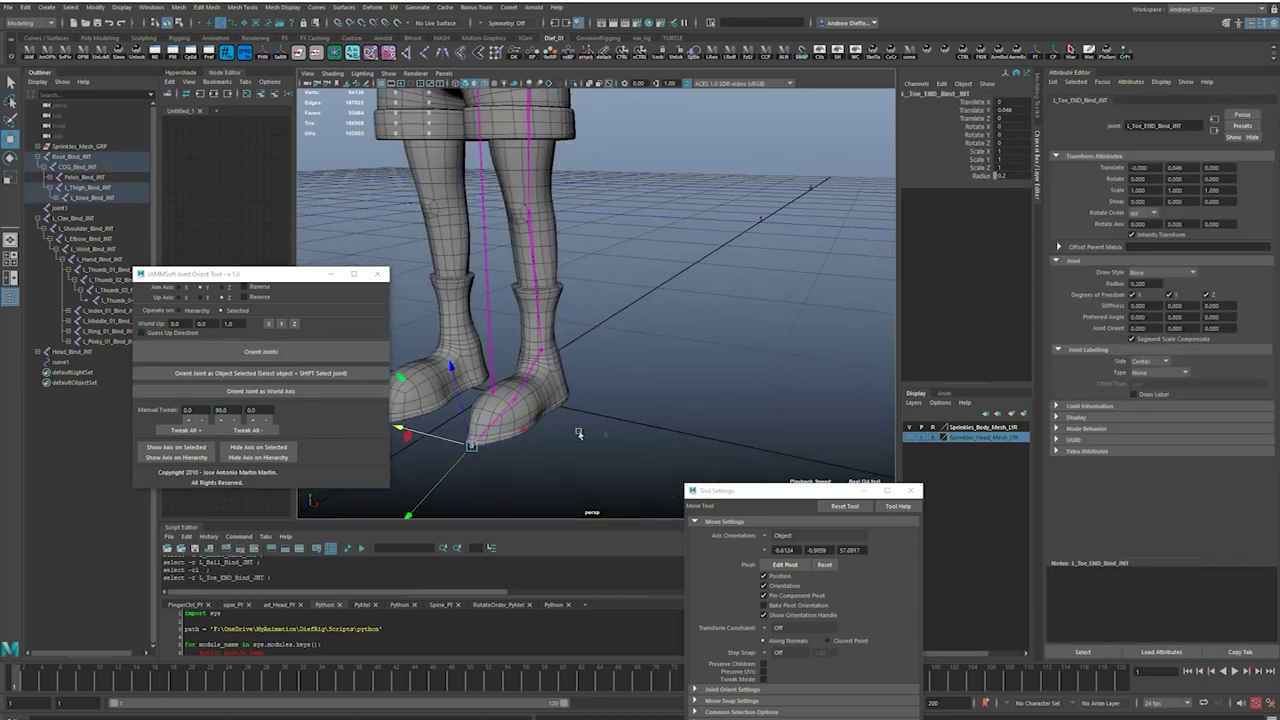
{"action": "left_click", "coordinate": [609, 430]}
Select the root joint, Root_Bind_JNT, and freeze its transformations.
{"action": "middle_click_drag", "start_coordinate": [546, 344], "coordinate": [550, 525], "text": "alt"}
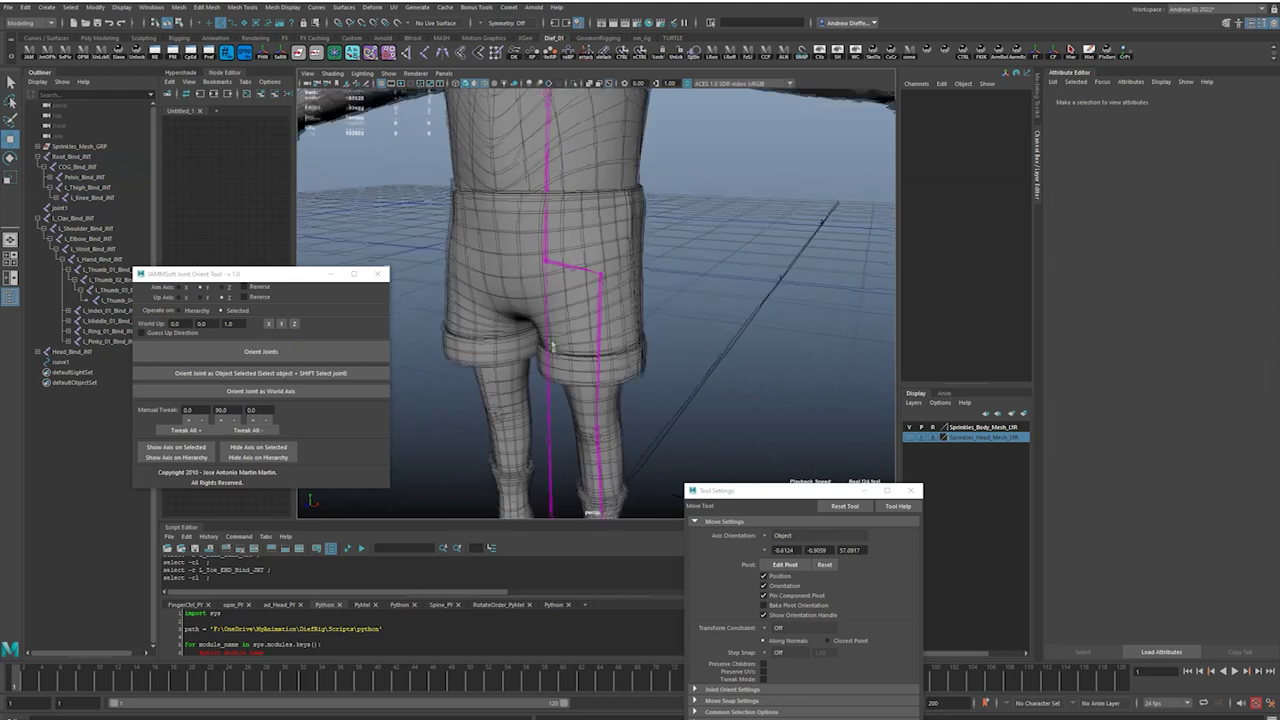
{"action": "right_click_drag", "start_coordinate": [550, 525], "coordinate": [559, 383], "text": "alt"}
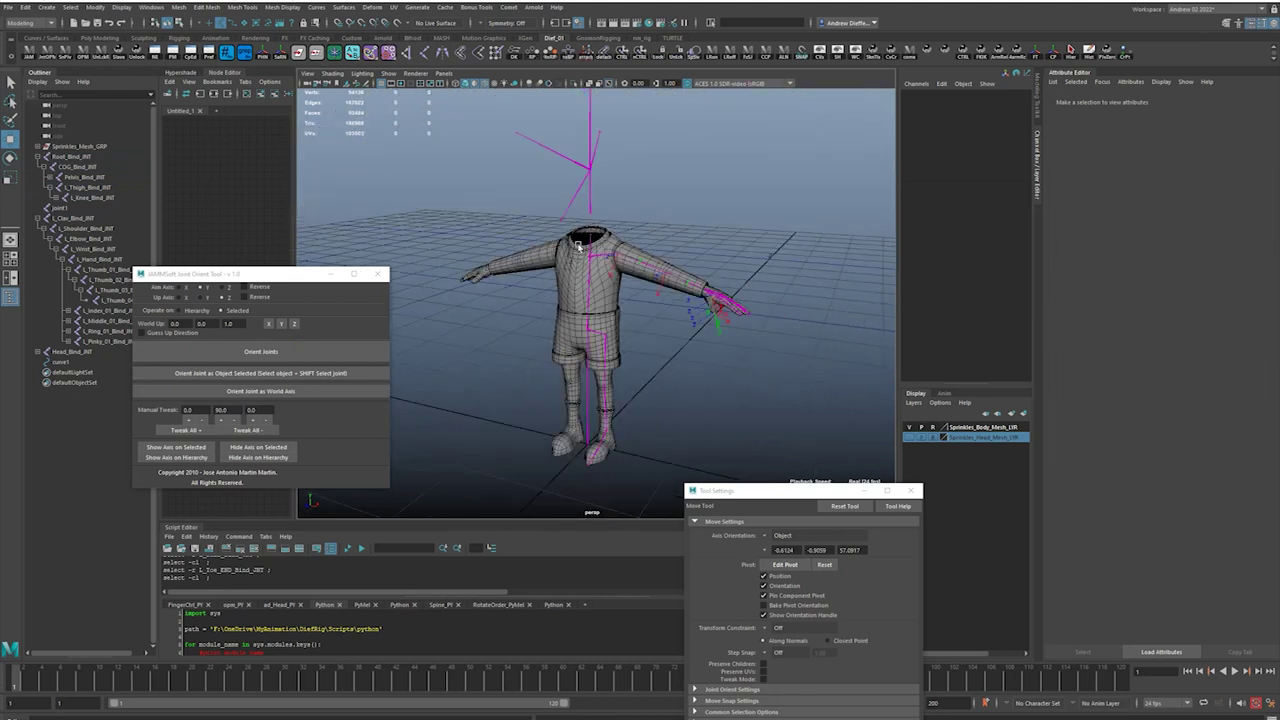
{"action": "left_click", "coordinate": [588, 427]}
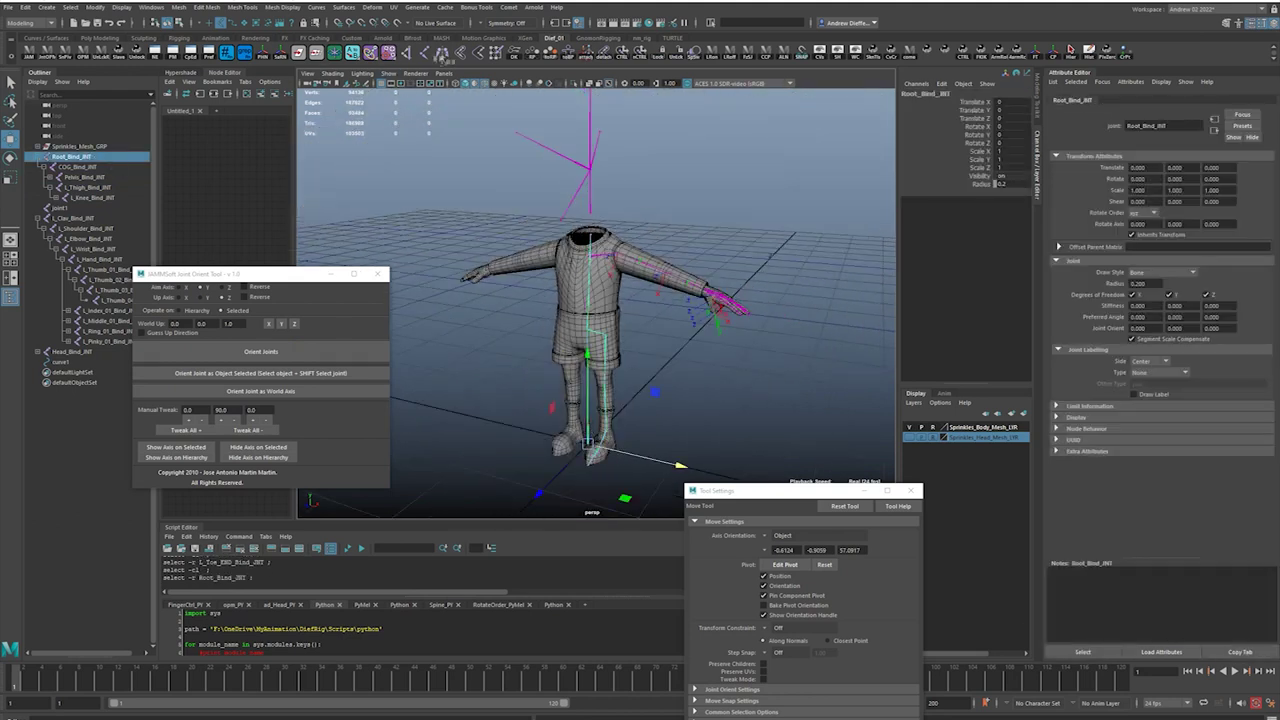
{"action": "left_click", "coordinate": [1035, 51]}
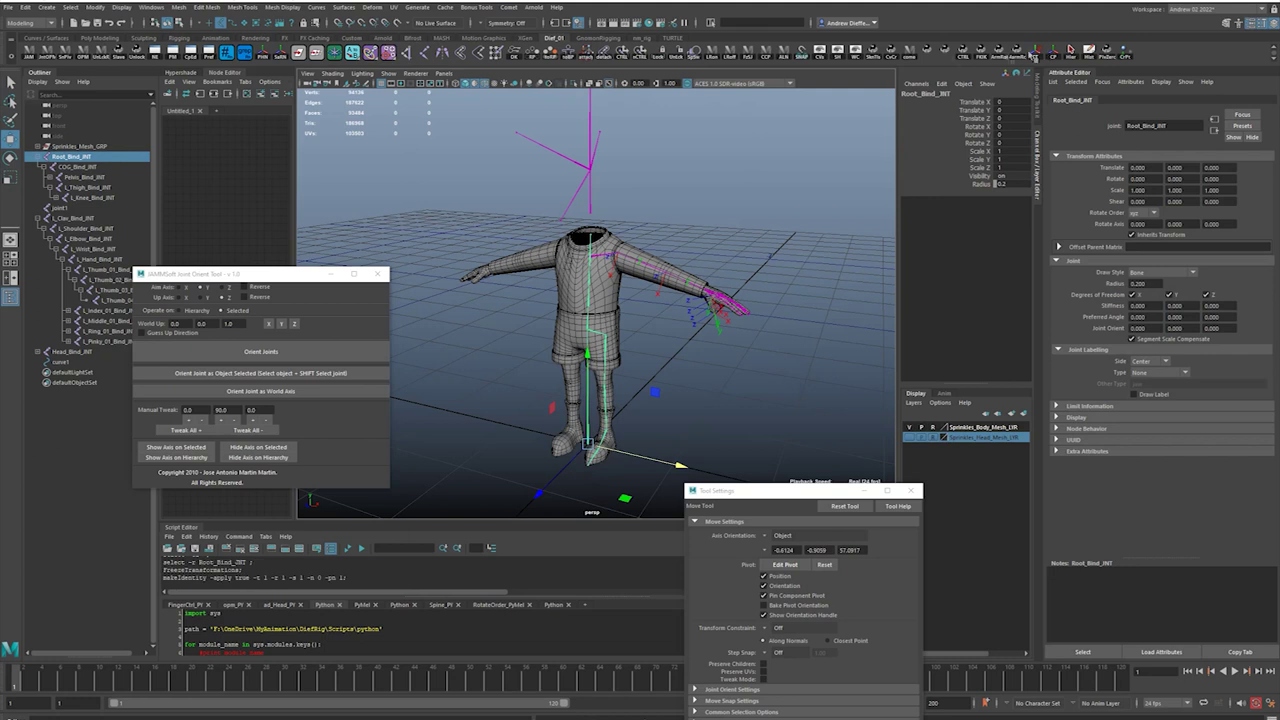
Select the whole hierarchy under Root_Bind_JNT and display the joints' local rotation axes.
{"action": "left_click", "coordinate": [715, 57]}
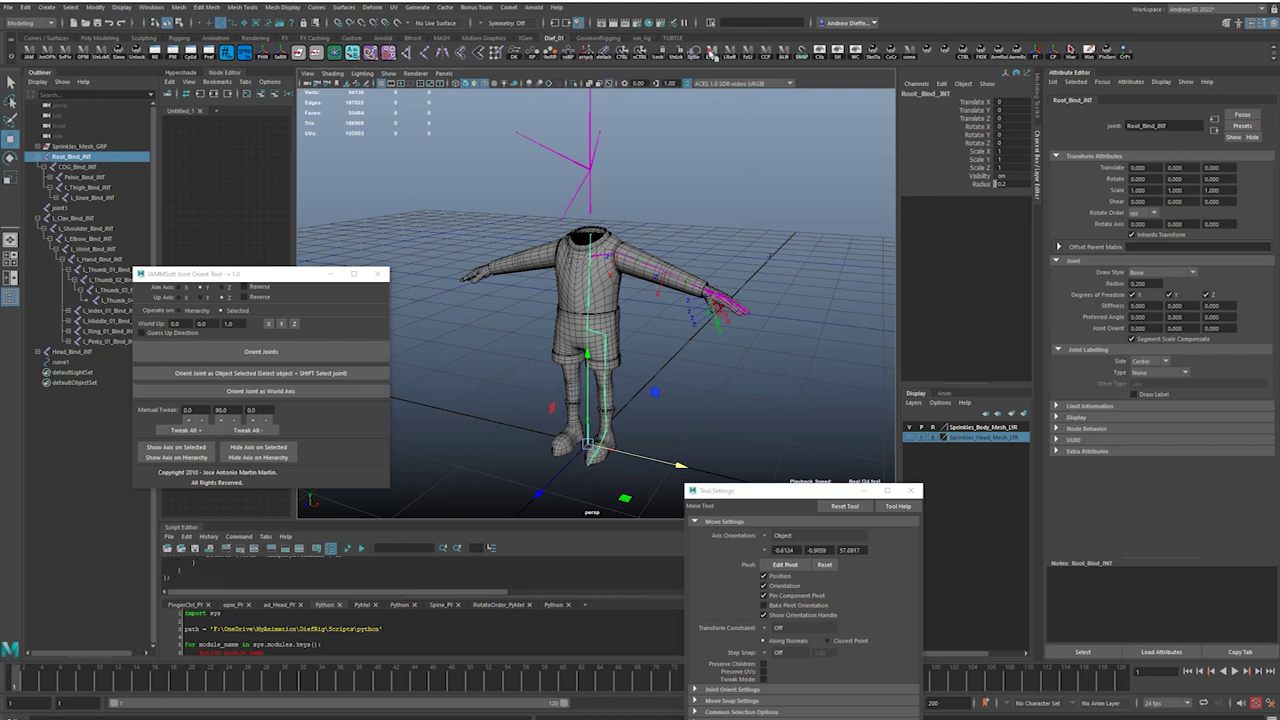
{"action": "left_click", "coordinate": [1070, 50]}
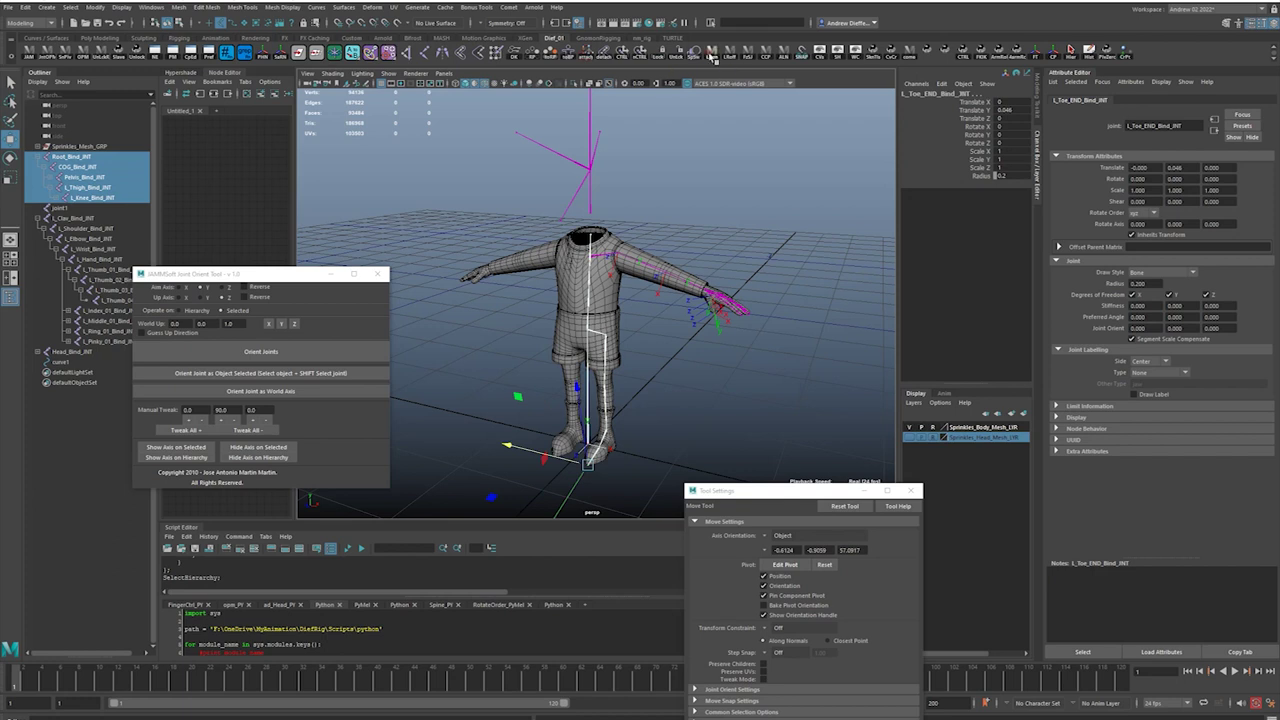
{"action": "left_click", "coordinate": [711, 52]}
Examine the local rotation axes along the leg, pelvis and spine joints from several angles and clear the selection.
{"action": "left_click_drag", "start_coordinate": [602, 384], "coordinate": [584, 406], "text": "alt"}
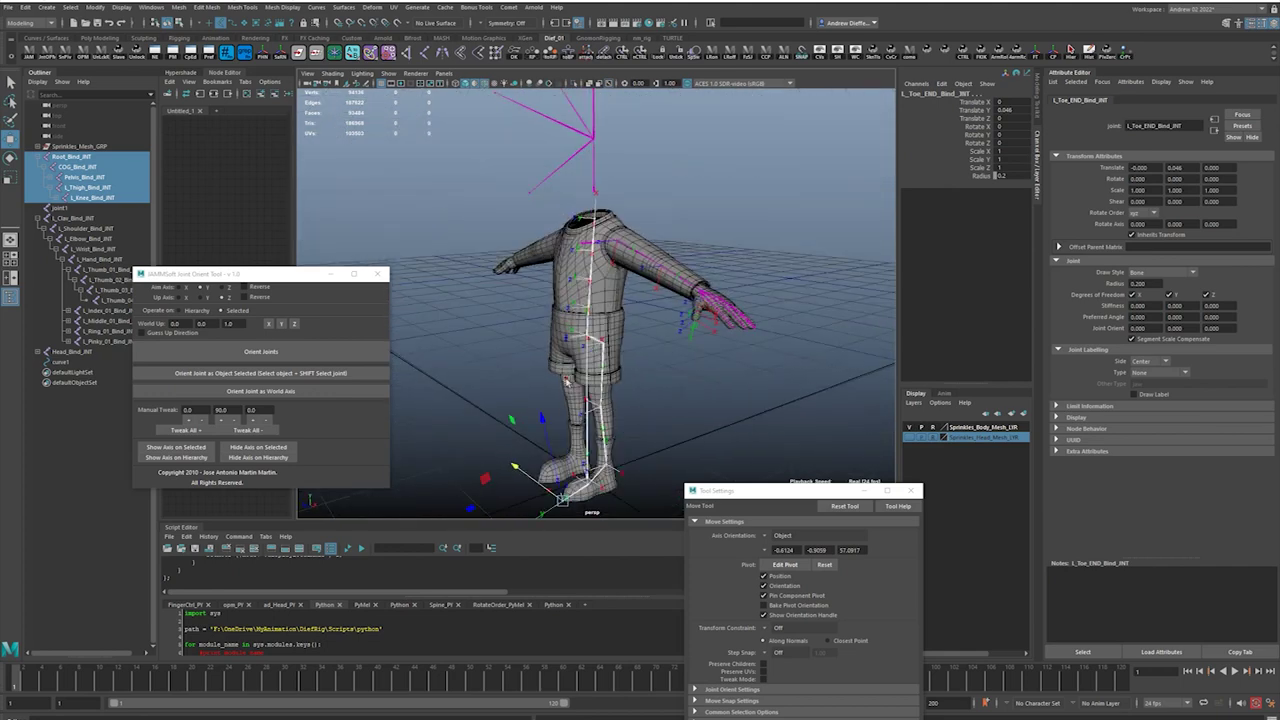
{"action": "middle_click_drag", "start_coordinate": [584, 406], "coordinate": [600, 330], "text": "alt"}
{"action": "right_click_drag", "start_coordinate": [600, 330], "coordinate": [626, 411], "text": "alt"}
{"action": "left_click_drag", "start_coordinate": [626, 411], "coordinate": [574, 345], "text": "alt"}
{"action": "middle_click_drag", "start_coordinate": [582, 170], "coordinate": [592, 270], "text": "alt"}
{"action": "middle_click_drag", "start_coordinate": [618, 378], "coordinate": [624, 480], "text": "alt"}
{"action": "left_click_drag", "start_coordinate": [624, 480], "coordinate": [730, 420], "text": "alt"}
{"action": "right_click_drag", "start_coordinate": [730, 420], "coordinate": [694, 400], "text": "alt"}
{"action": "left_click_drag", "start_coordinate": [695, 400], "coordinate": [643, 388], "text": "alt"}
{"action": "right_click_drag", "start_coordinate": [643, 388], "coordinate": [662, 310], "text": "alt"}
{"action": "middle_click_drag", "start_coordinate": [662, 310], "coordinate": [660, 383], "text": "alt"}
{"action": "left_click_drag", "start_coordinate": [660, 383], "coordinate": [717, 377], "text": "alt"}
{"action": "left_click", "coordinate": [717, 377]}
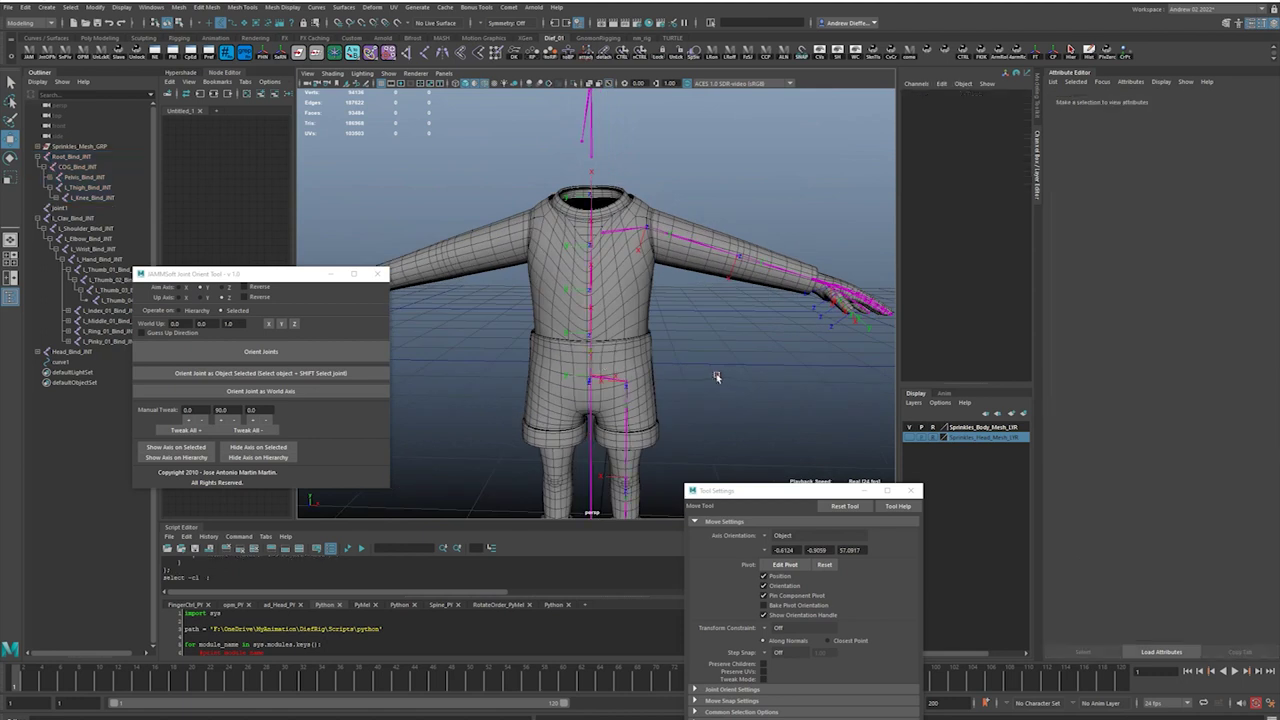
Reorient the first spine joint, Spine_01, with the Orient Joints operation.
{"action": "right_click_drag", "start_coordinate": [612, 383], "coordinate": [668, 376], "text": "alt"}
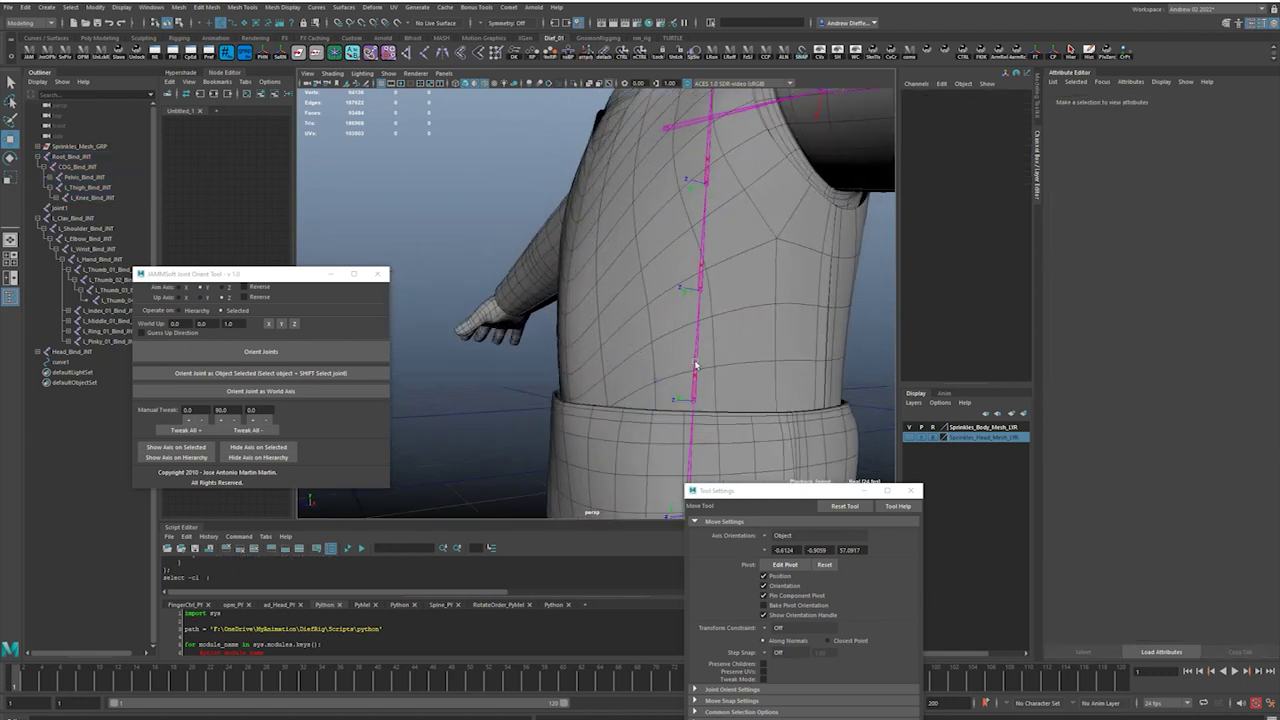
{"action": "left_click", "coordinate": [695, 363]}
{"action": "left_click", "coordinate": [307, 355]}
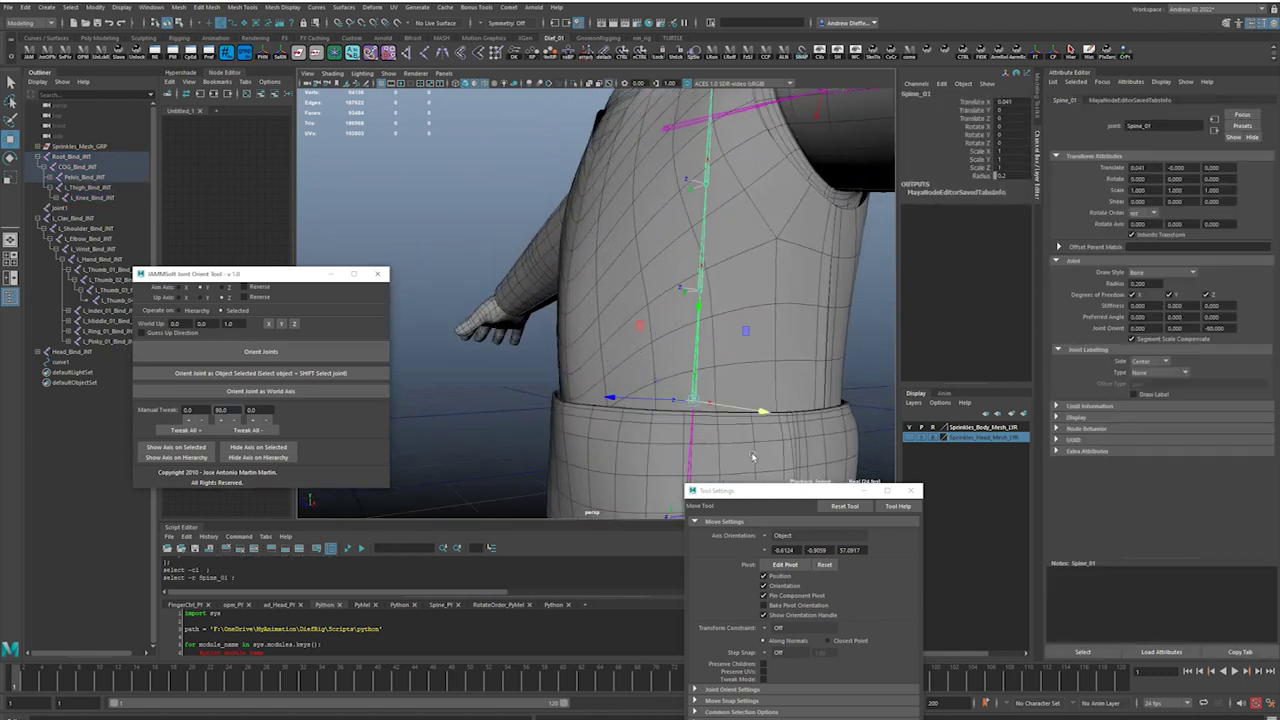